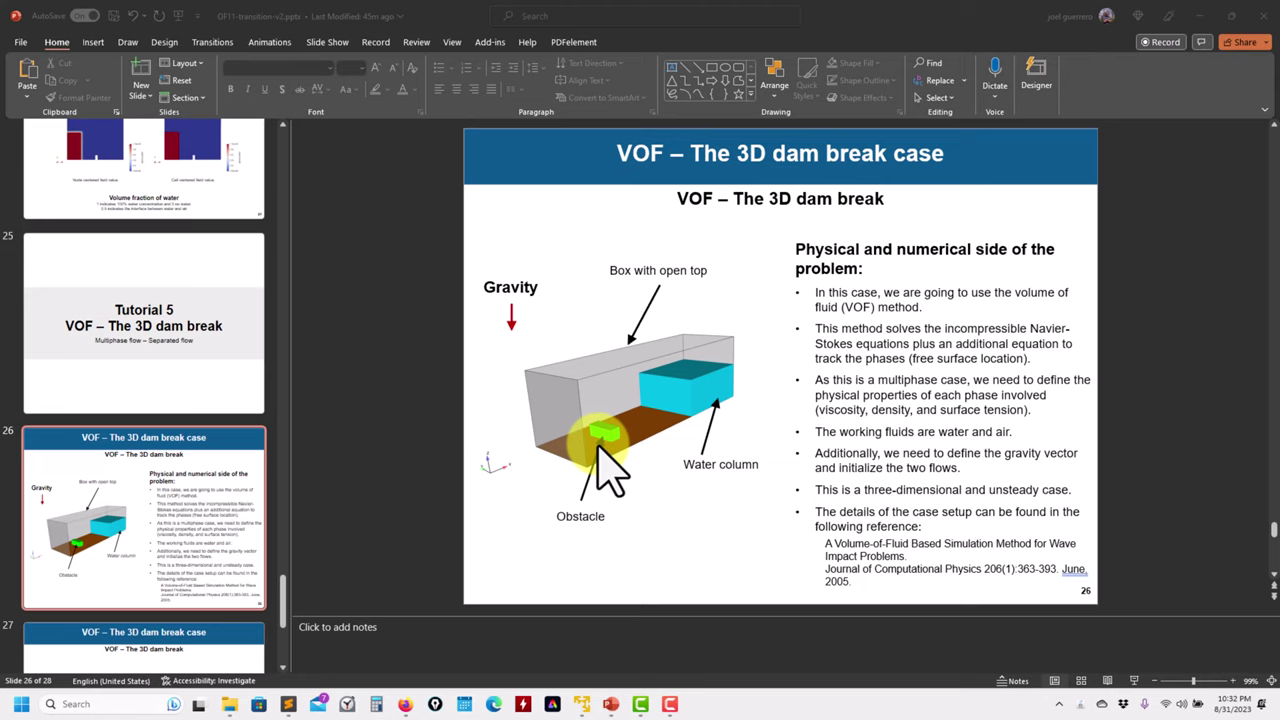
View the 3D dam break slides 27 and 28 and play the simulation animation on slide 28
key(Down)
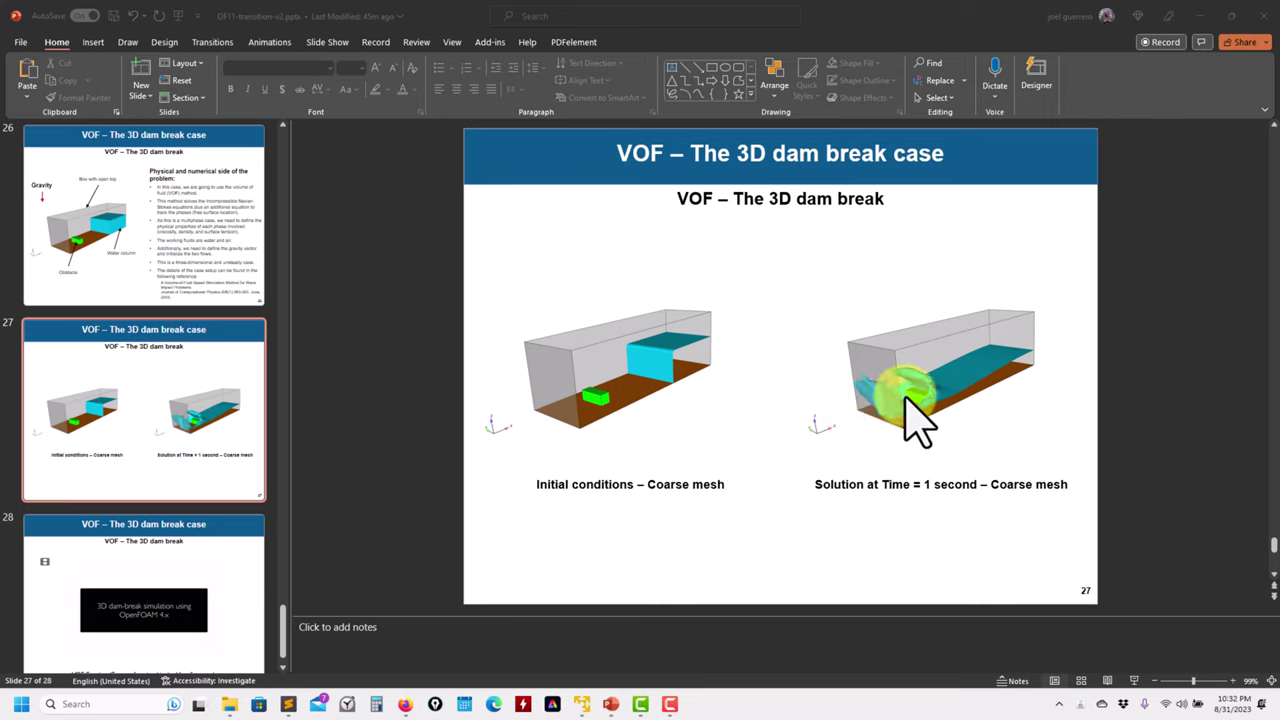
scroll(800, 455, down, 1)
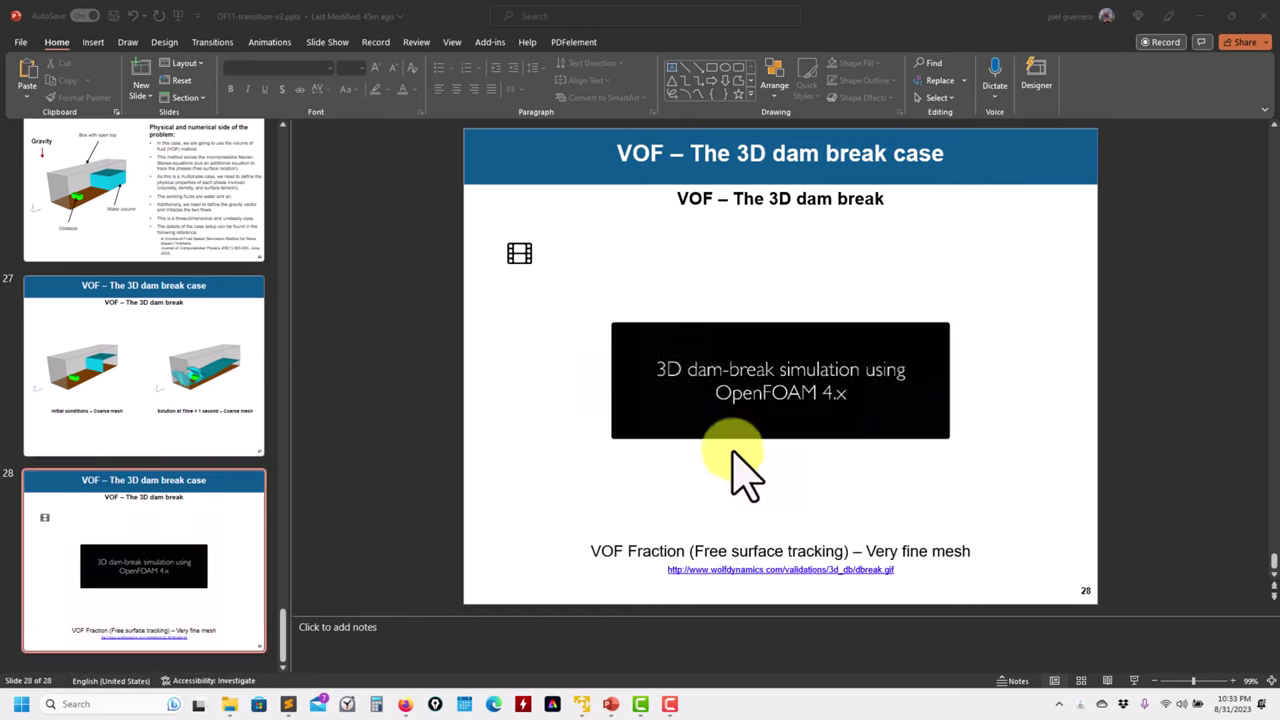
click(643, 445)
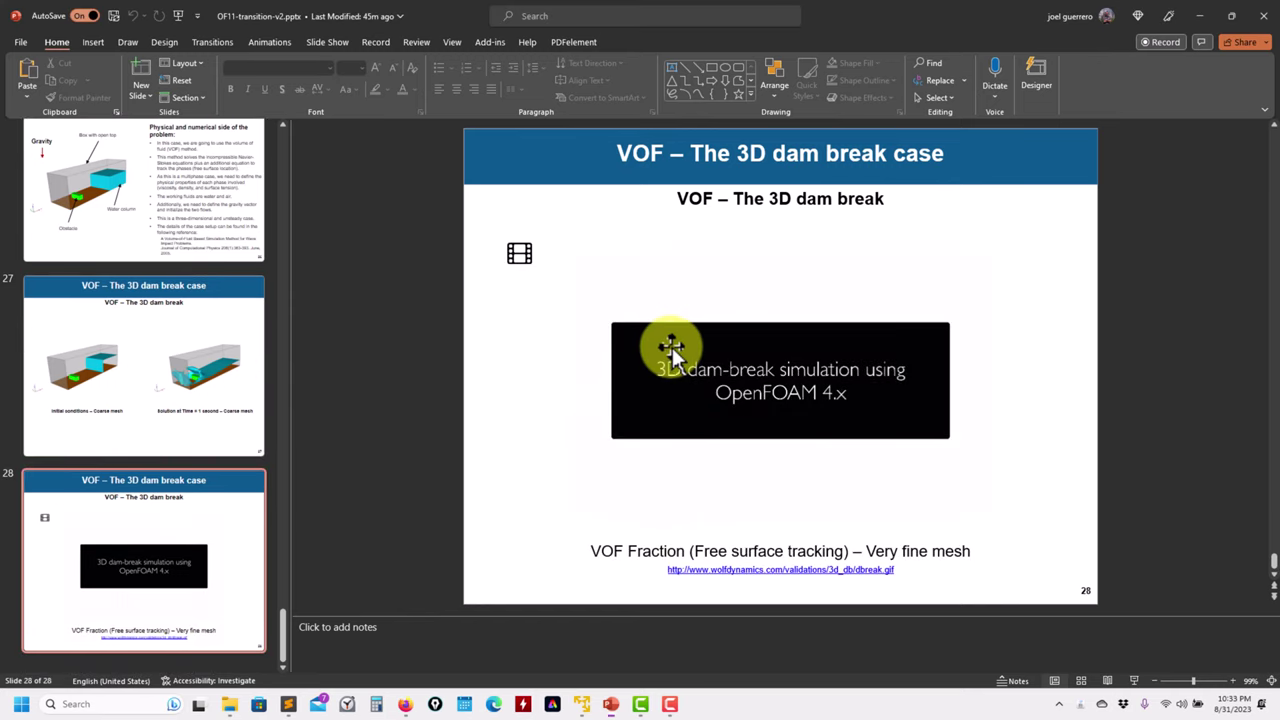
click(640, 443)
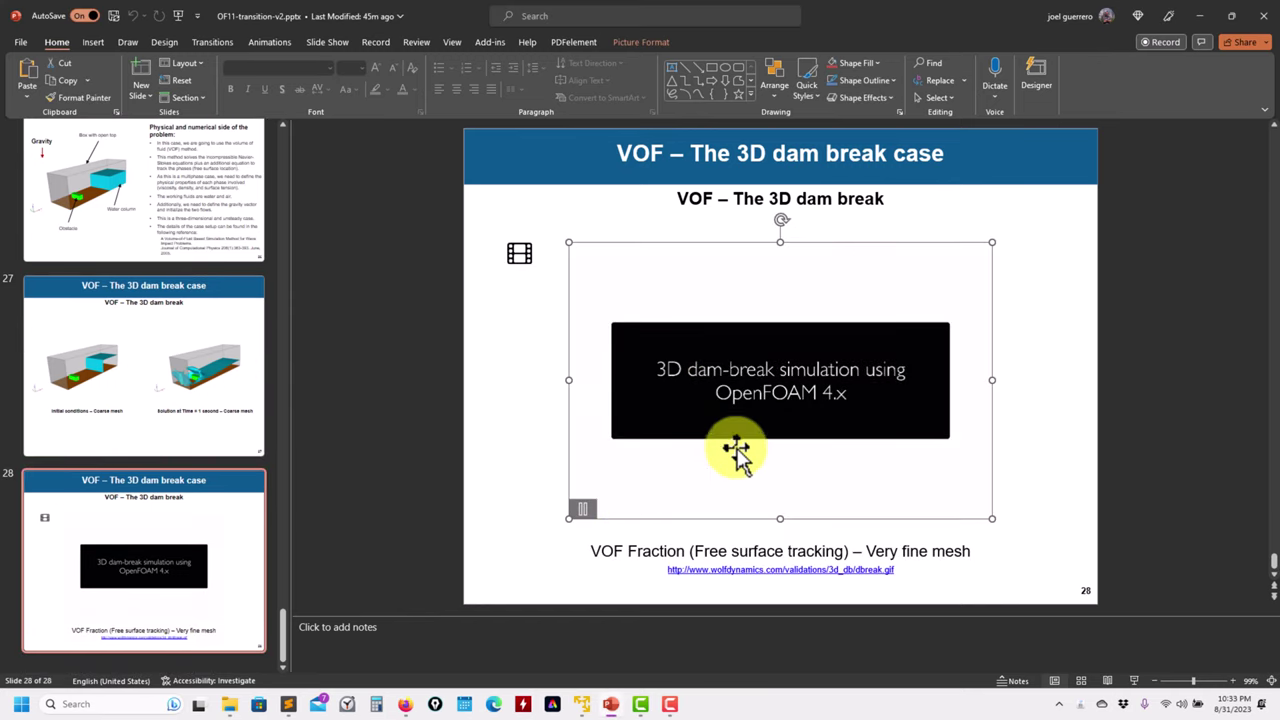
click(527, 510)
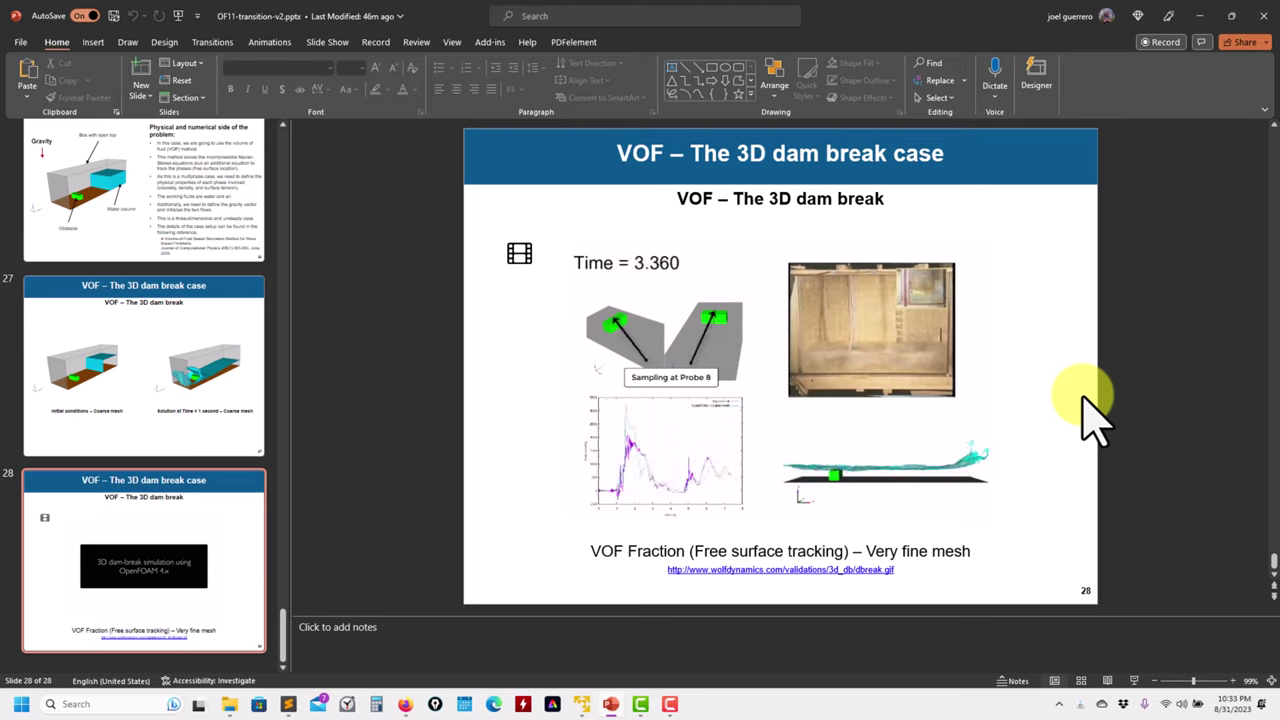
Switch from the presentation to the VMware openSUSE machine and open the transition/6_VOF_3D_damBreak case folder in Dolphin
click(1199, 16)
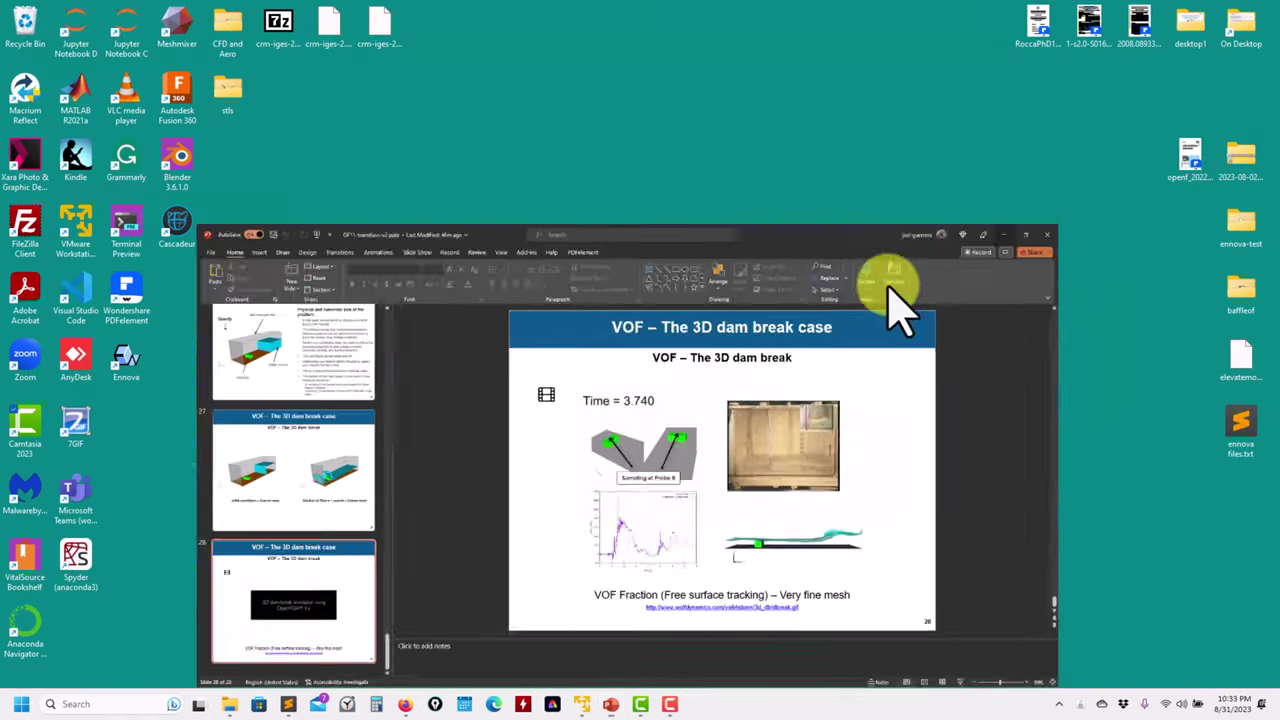
click(585, 705)
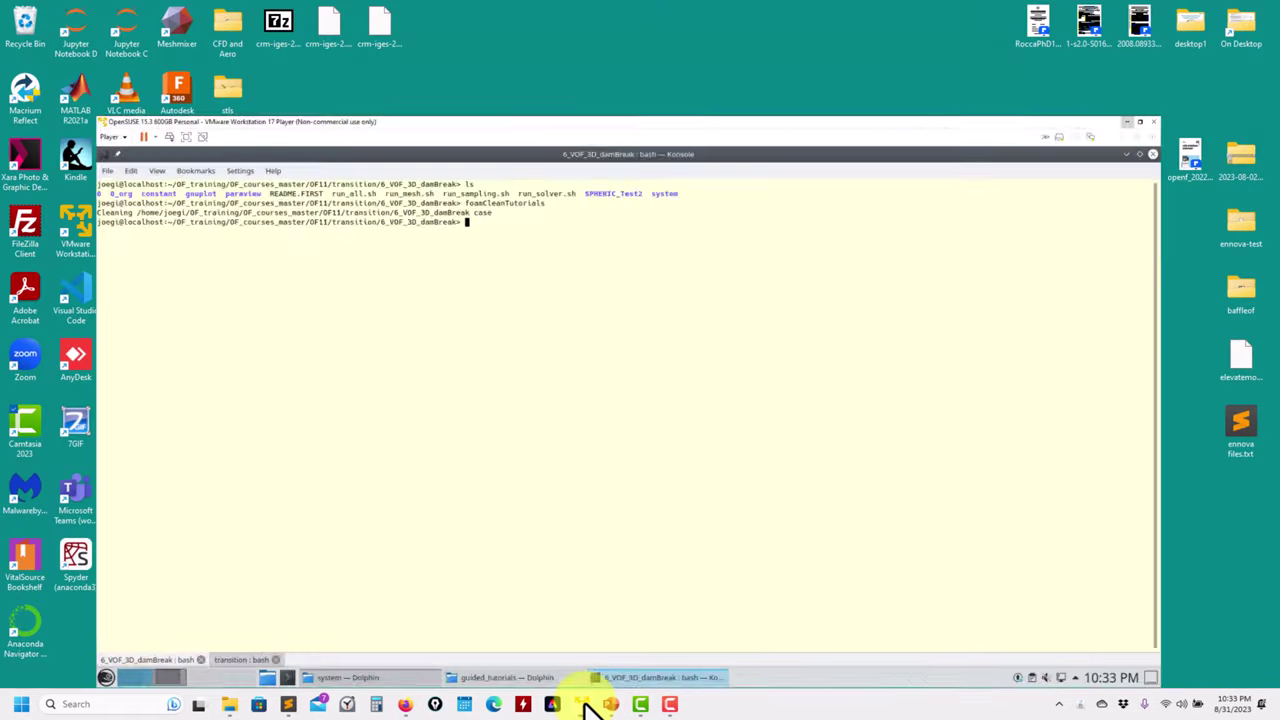
click(326, 675)
click(546, 178)
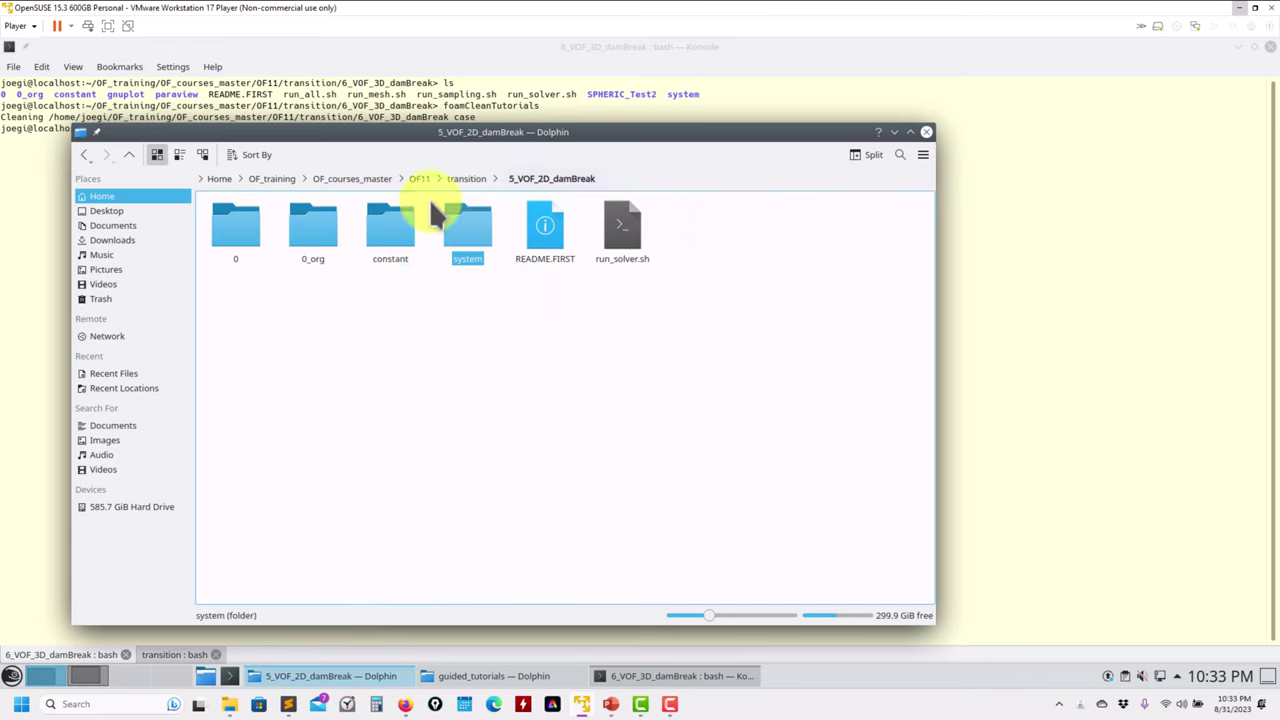
click(470, 180)
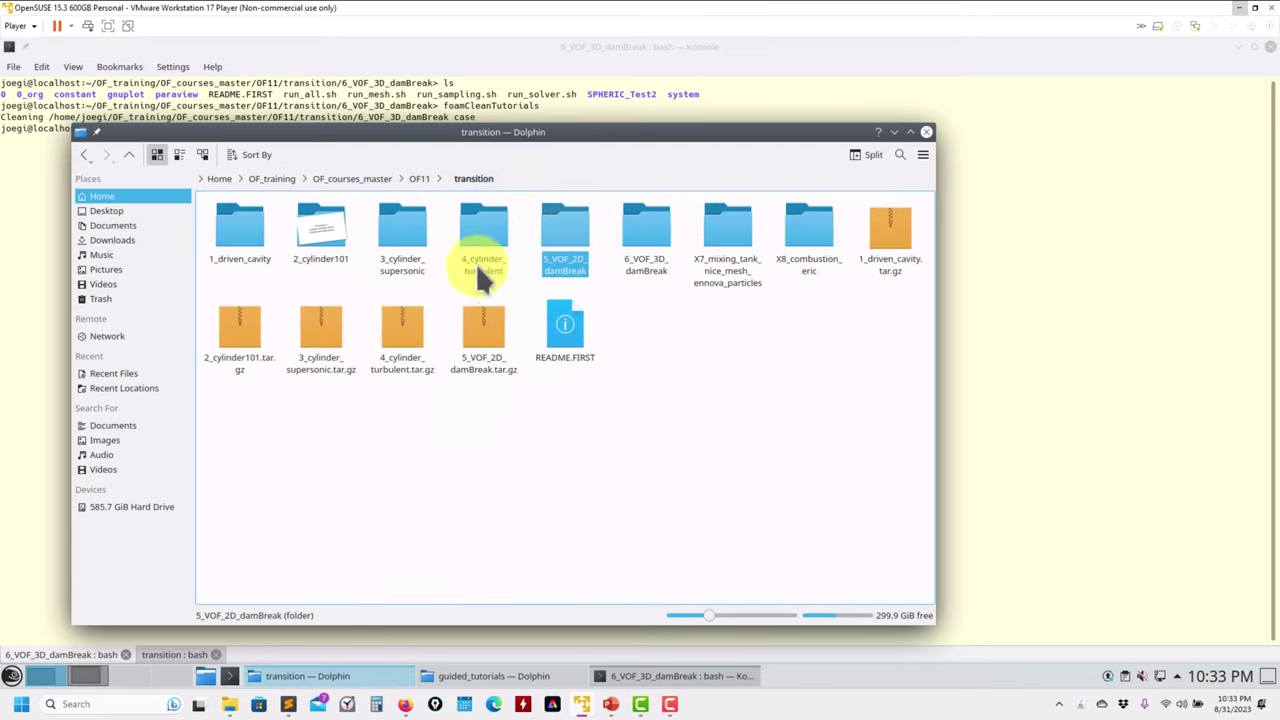
double_click(640, 235)
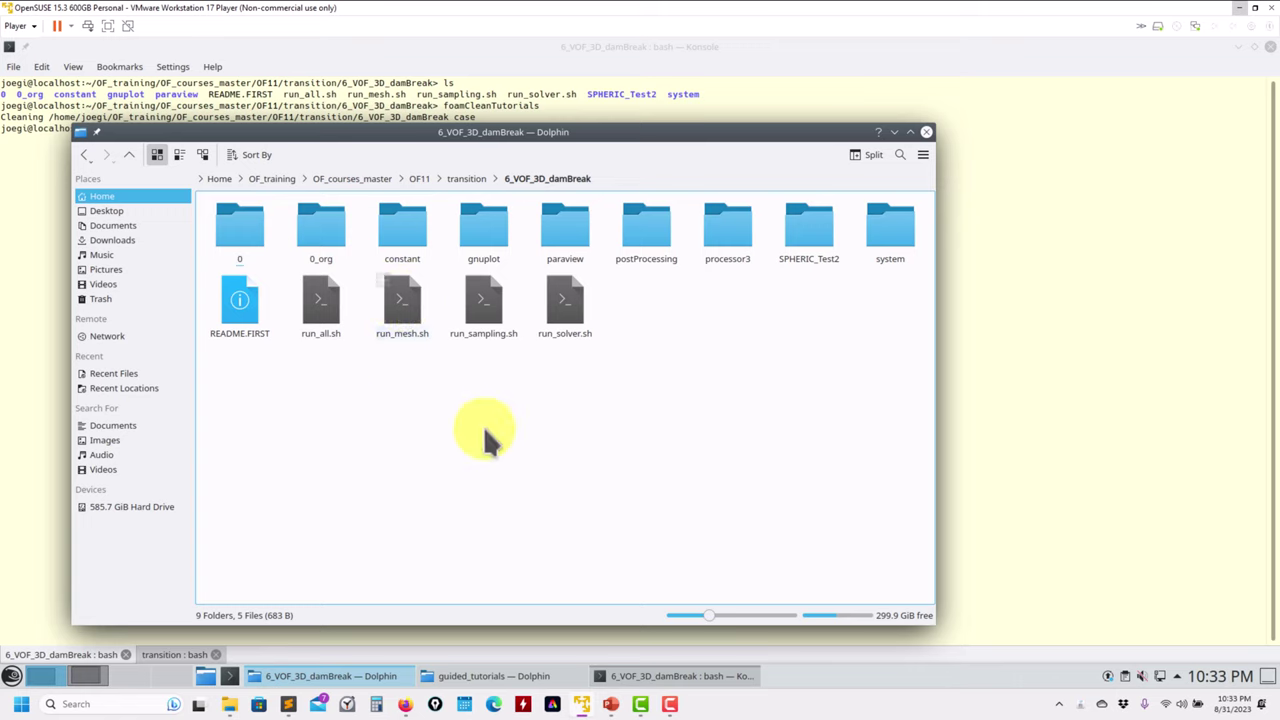
Look into the case's constant folder and open controlDict from the system folder in the text editor at its beginning
double_click(409, 222)
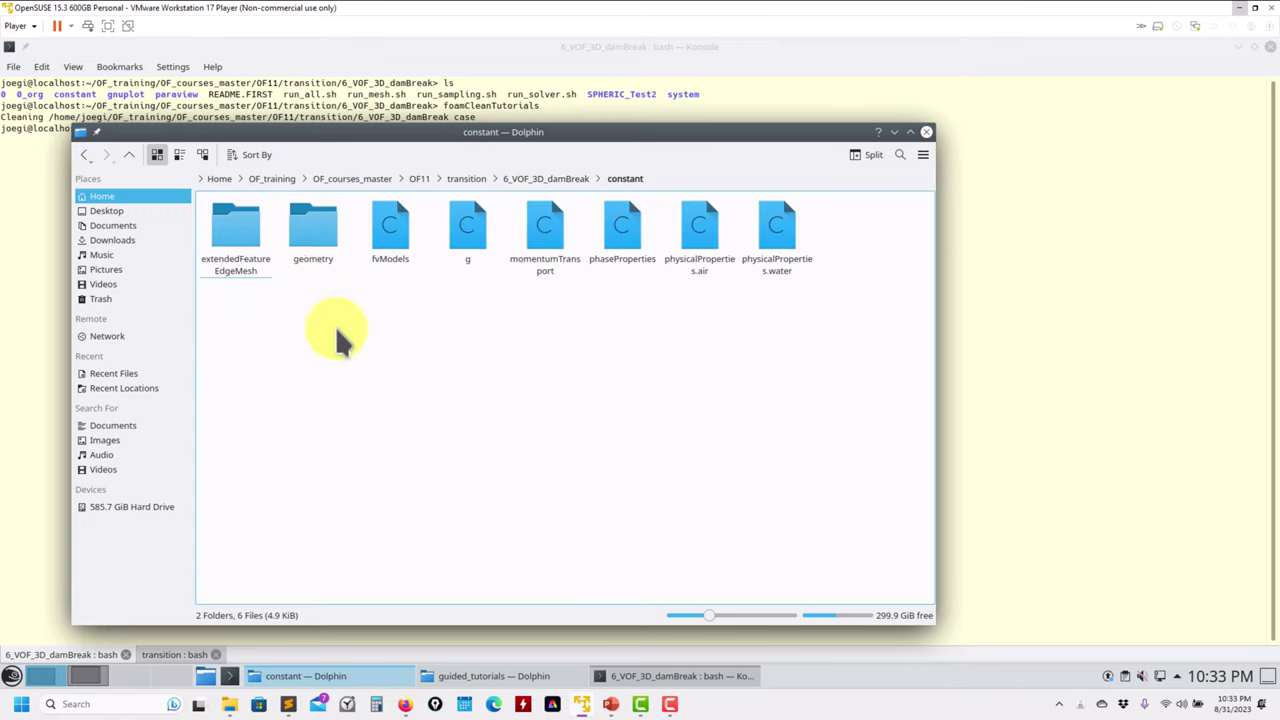
click(131, 158)
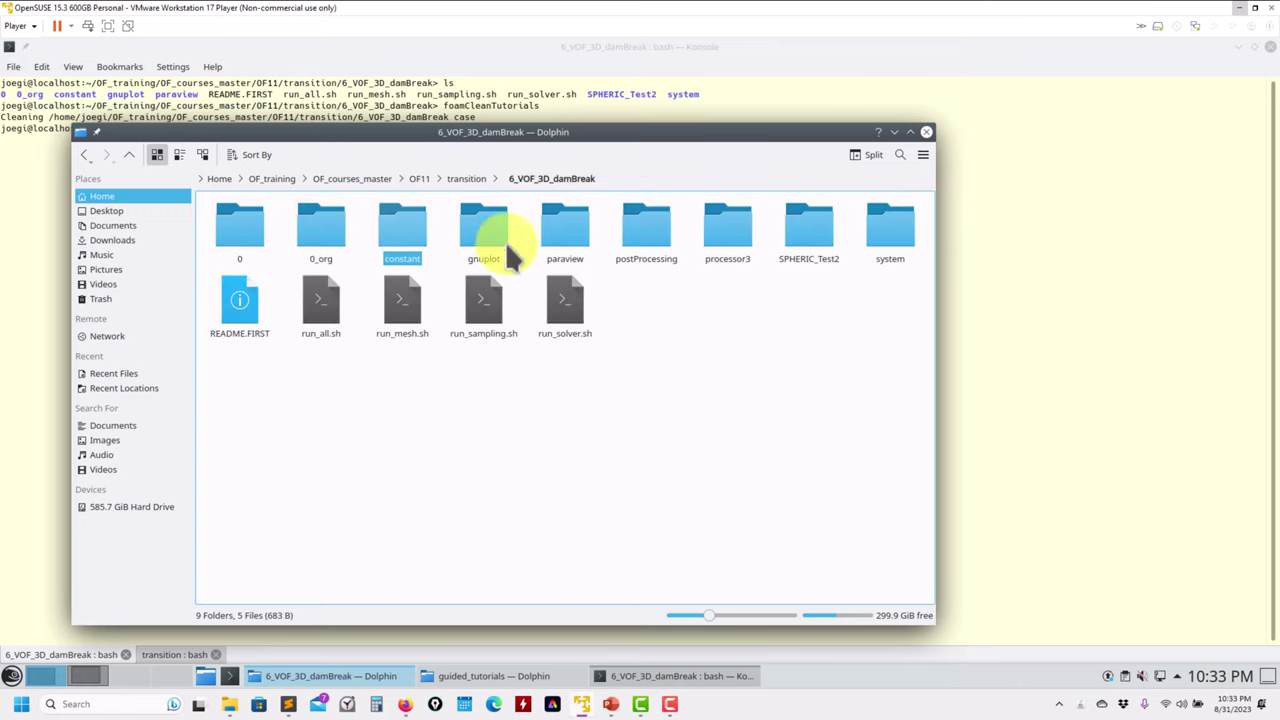
double_click(890, 232)
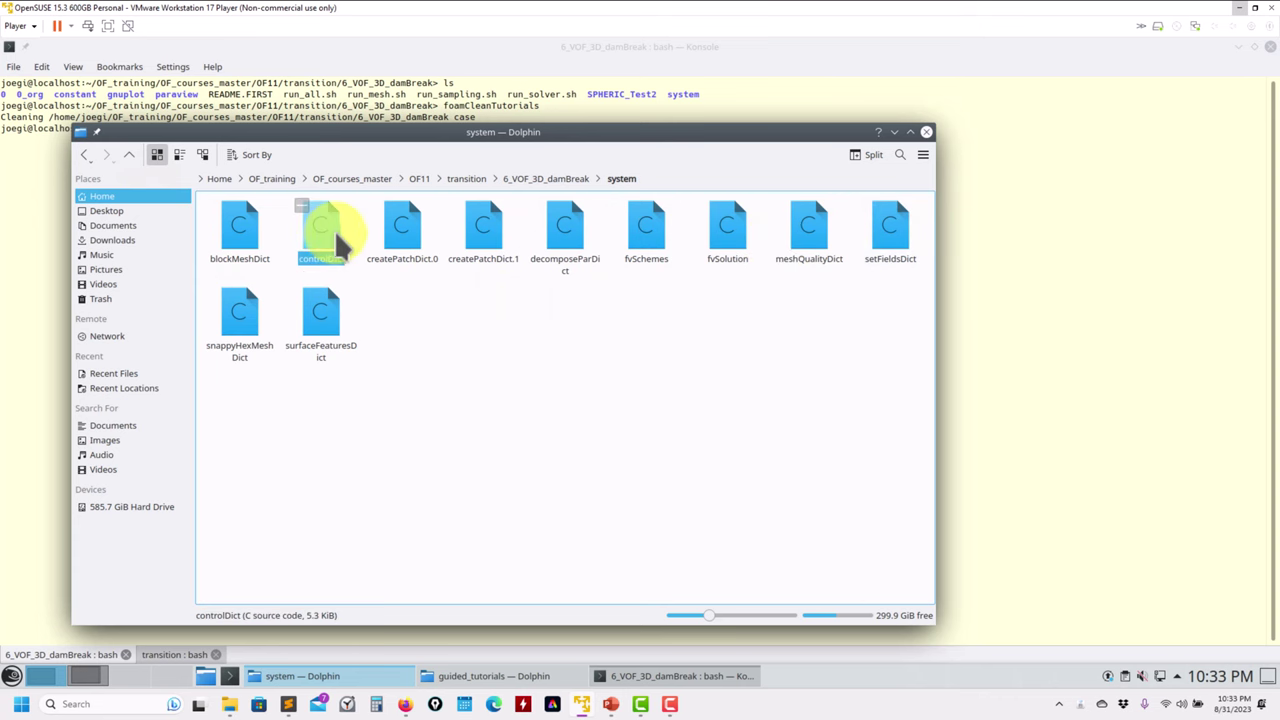
right_click(322, 230)
mouse_move(380, 253)
click(589, 308)
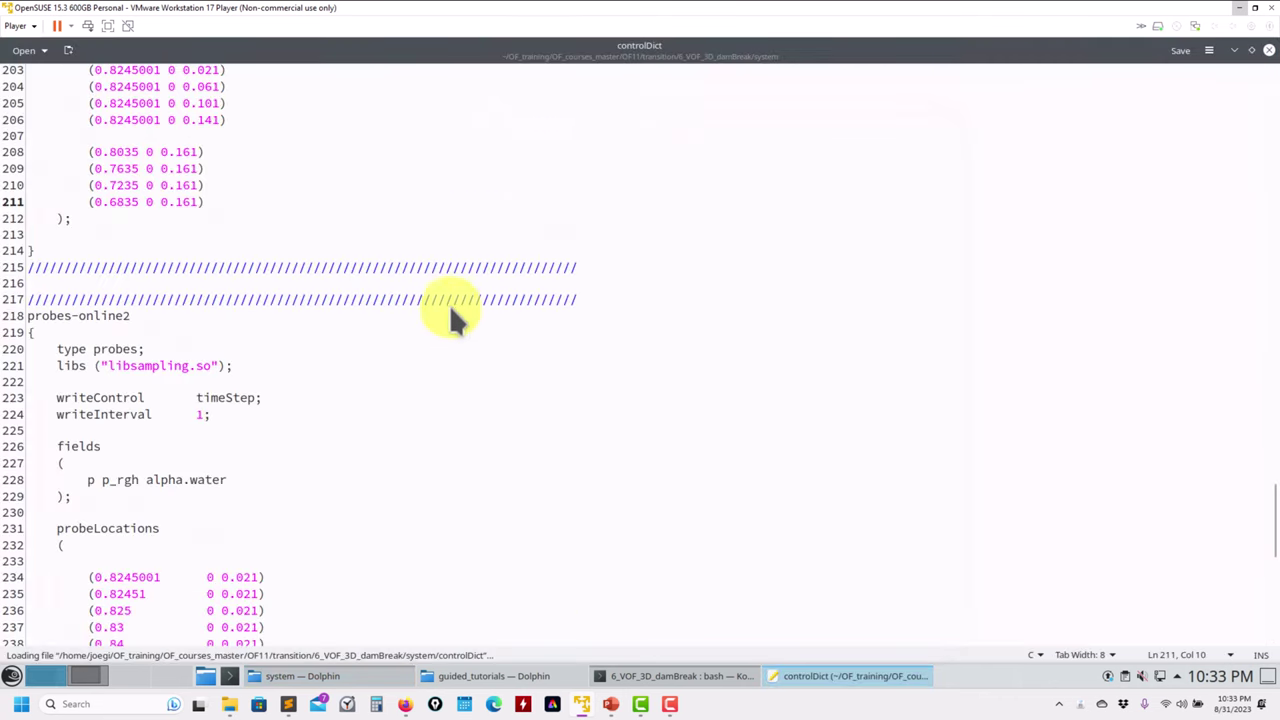
scroll(230, 368, up, 20)
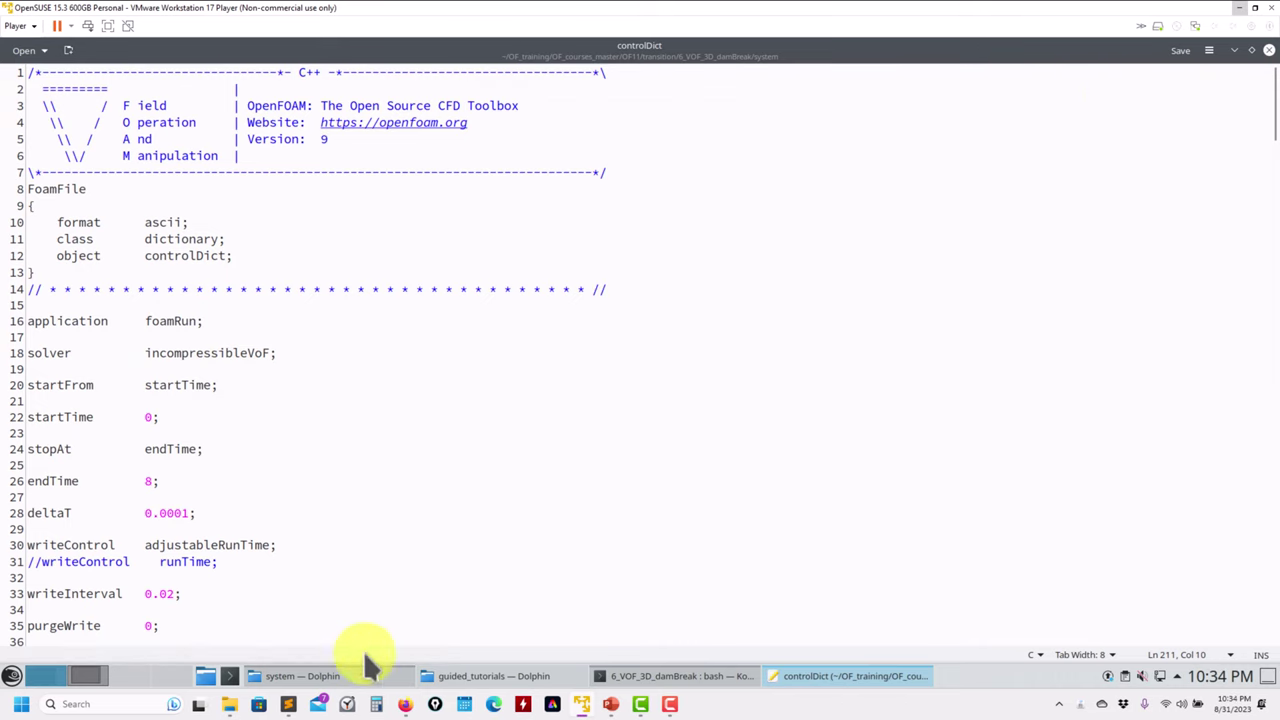
Return to the file manager and examine the dictionaries in the case's constant folder
click(323, 677)
click(511, 181)
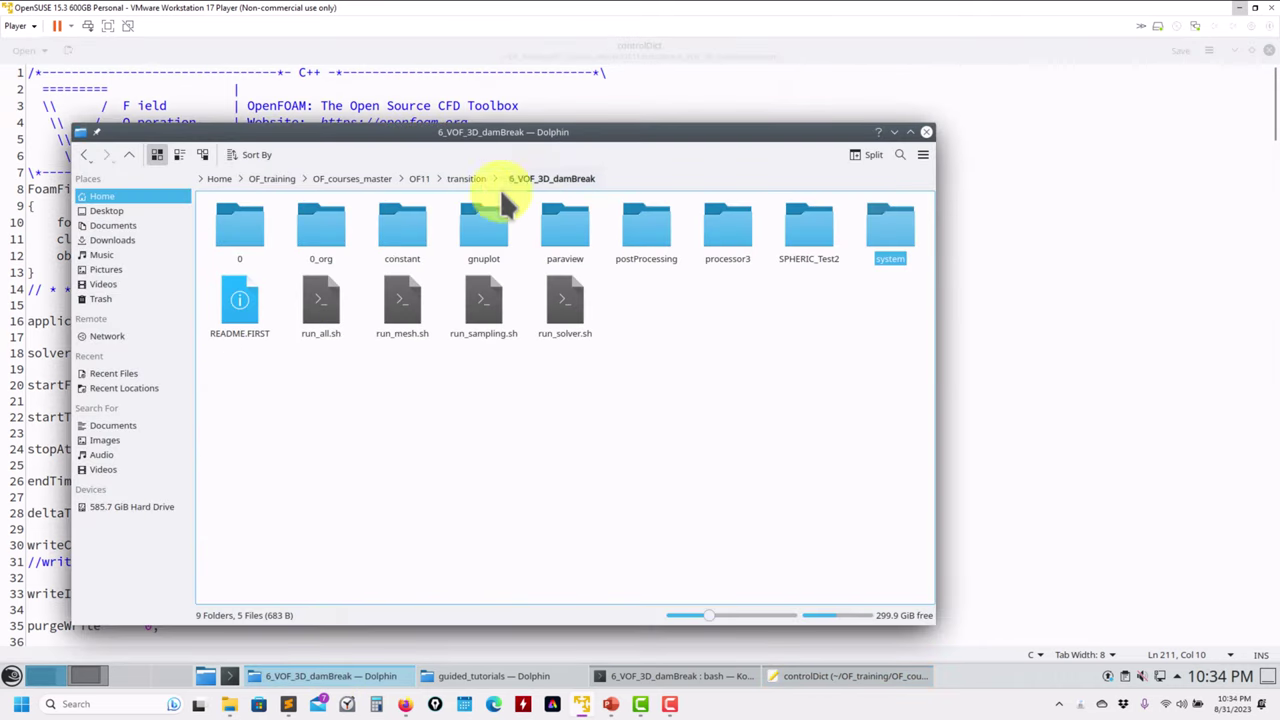
click(416, 238)
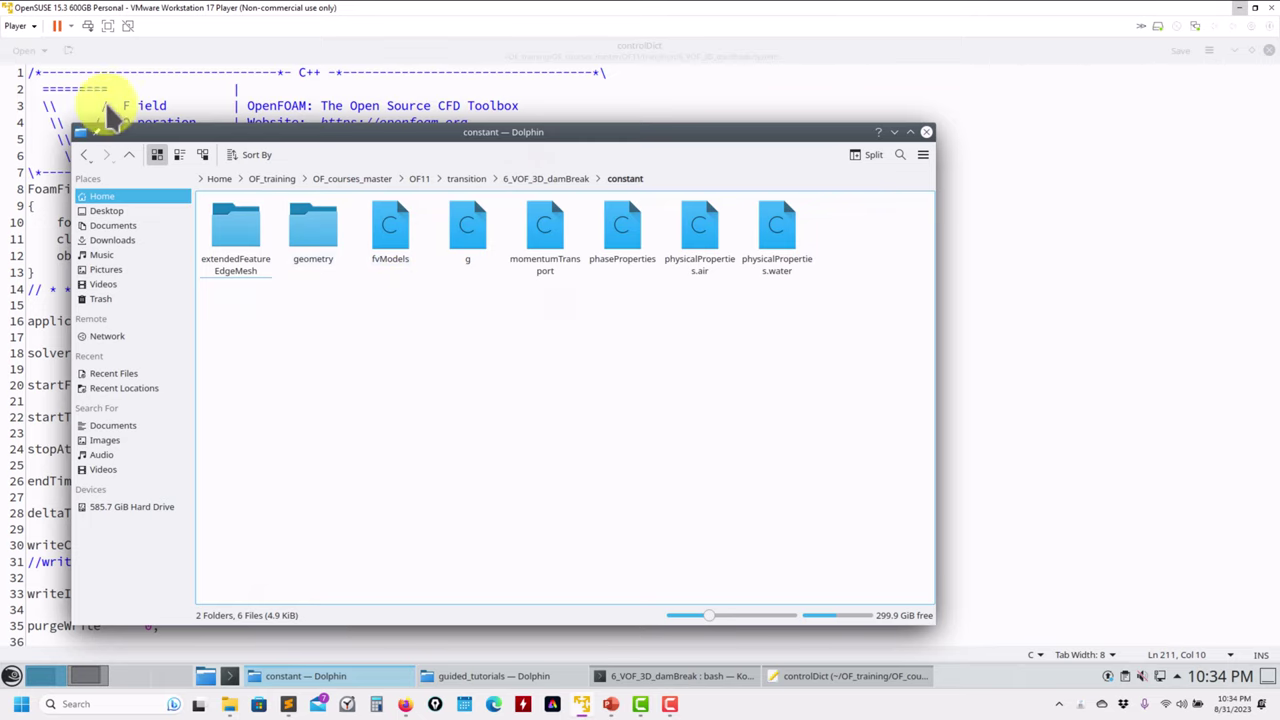
click(129, 154)
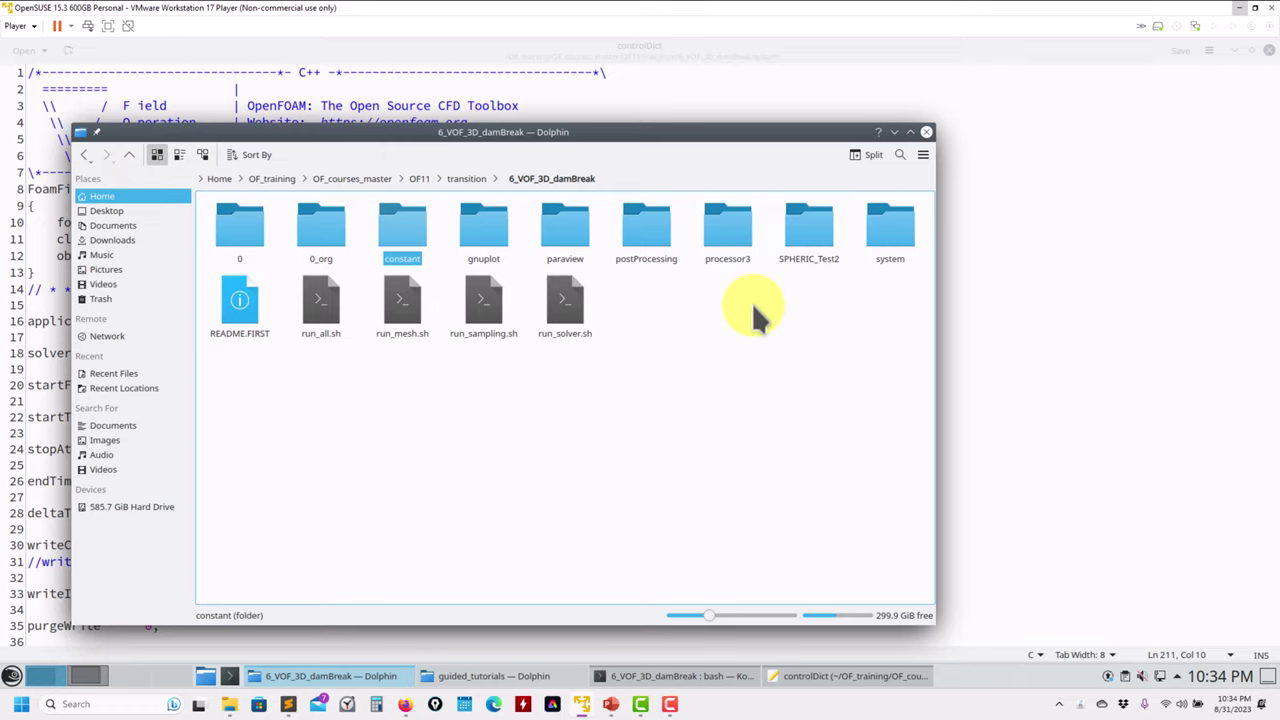
Open snappyHexMeshDict, surfaceFeaturesDict and meshQualityDict from the system folder in the text editor alongside controlDict
click(890, 228)
drag(311, 252, 400, 275)
drag(250, 335, 1060, 225)
drag(320, 320, 1067, 299)
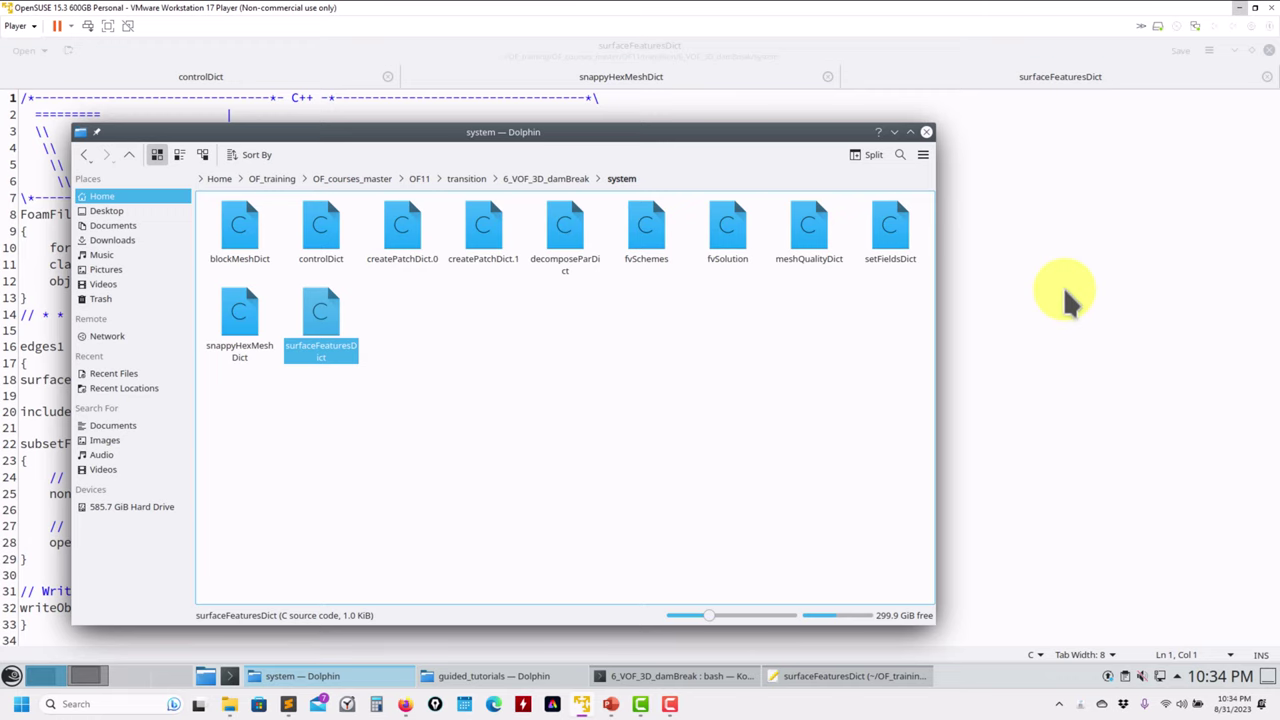
drag(805, 226, 1068, 258)
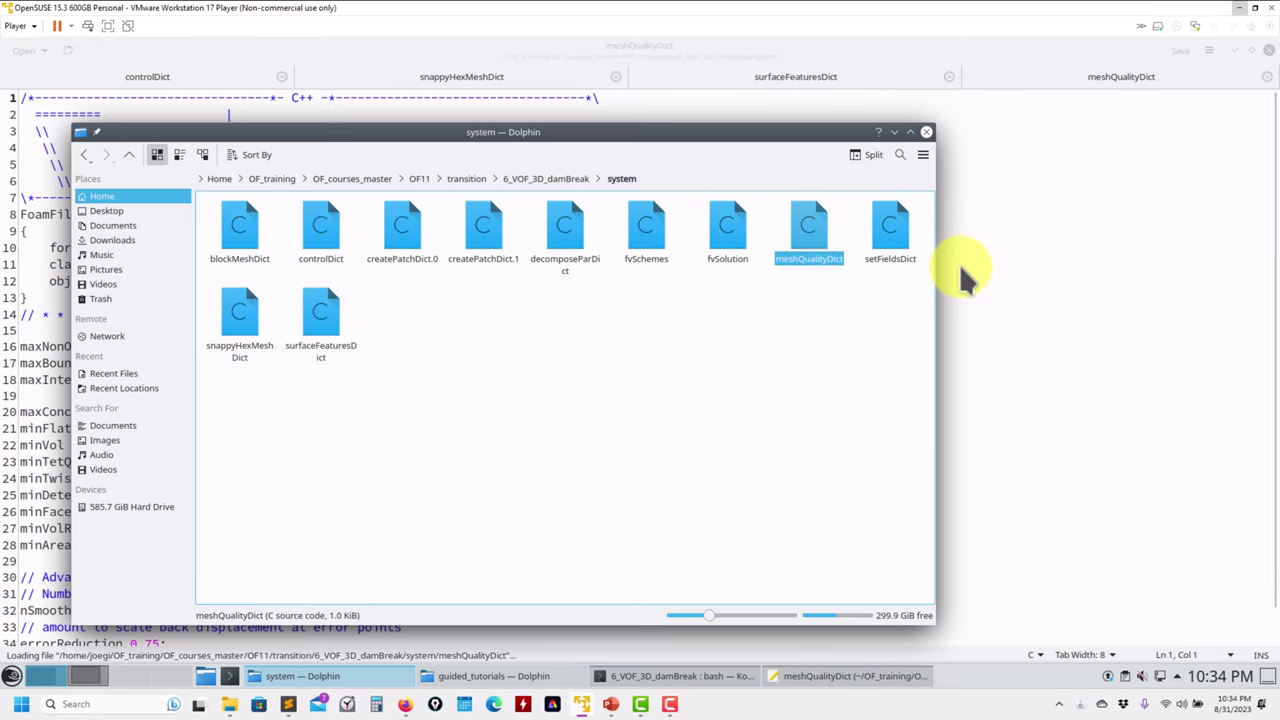
click(1029, 182)
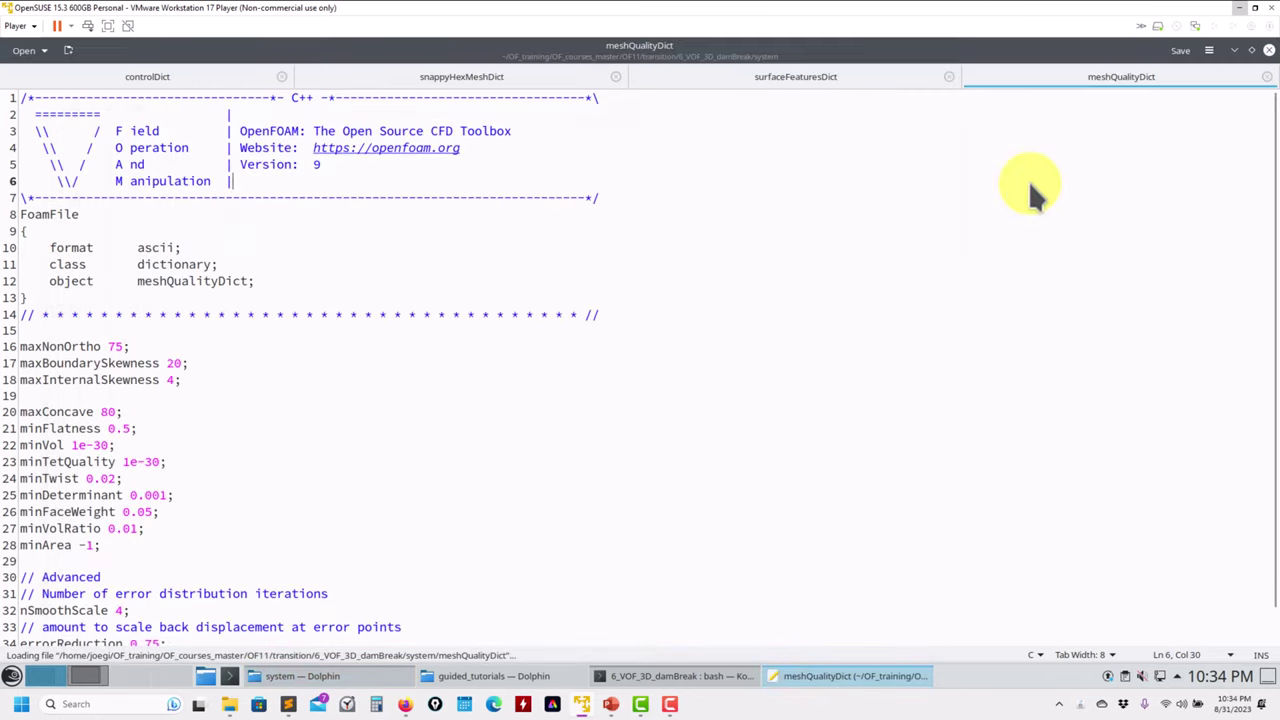
Review the edge extraction settings for box2.stl in surfaceFeaturesDict and close that file
click(752, 84)
scroll(200, 345, down, 1)
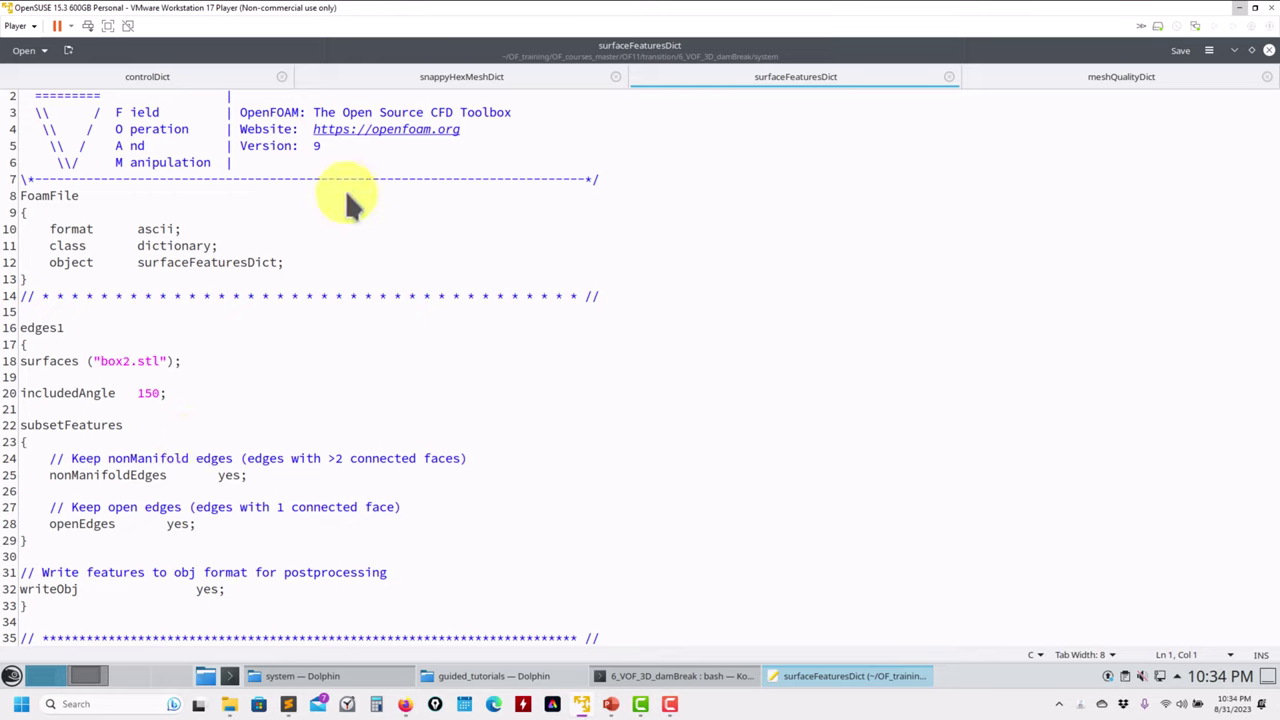
click(321, 134)
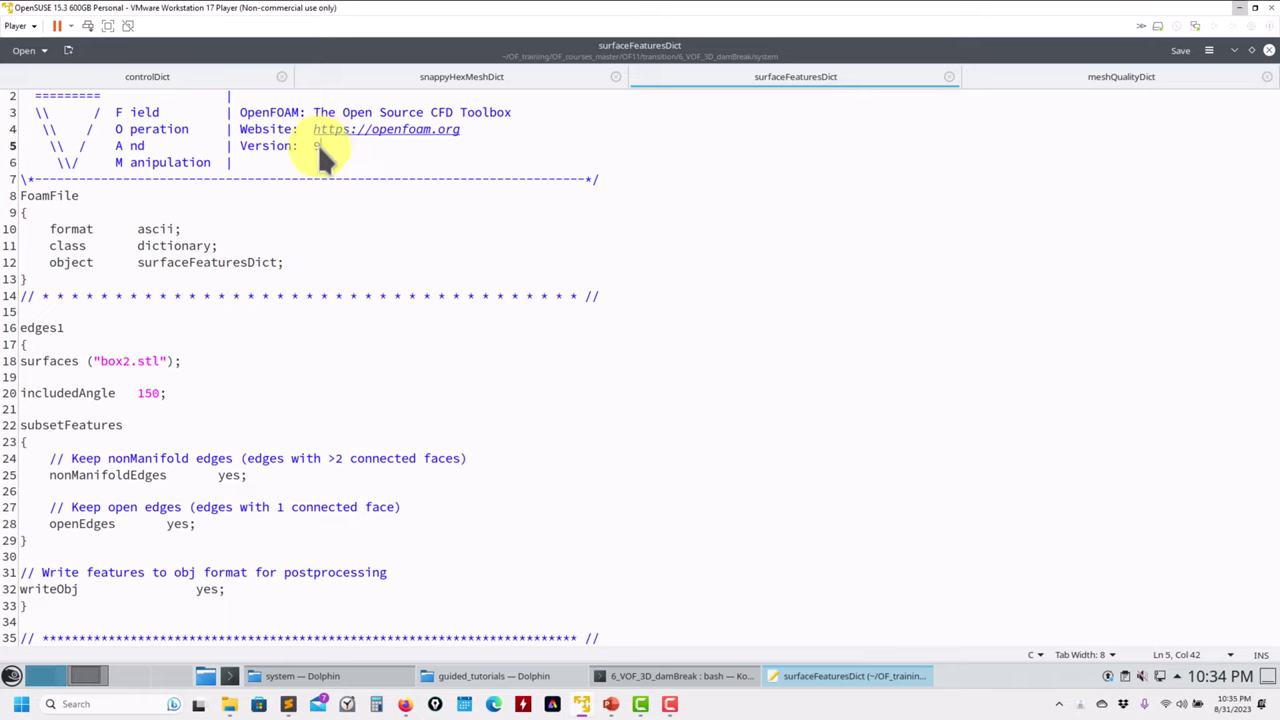
click(145, 491)
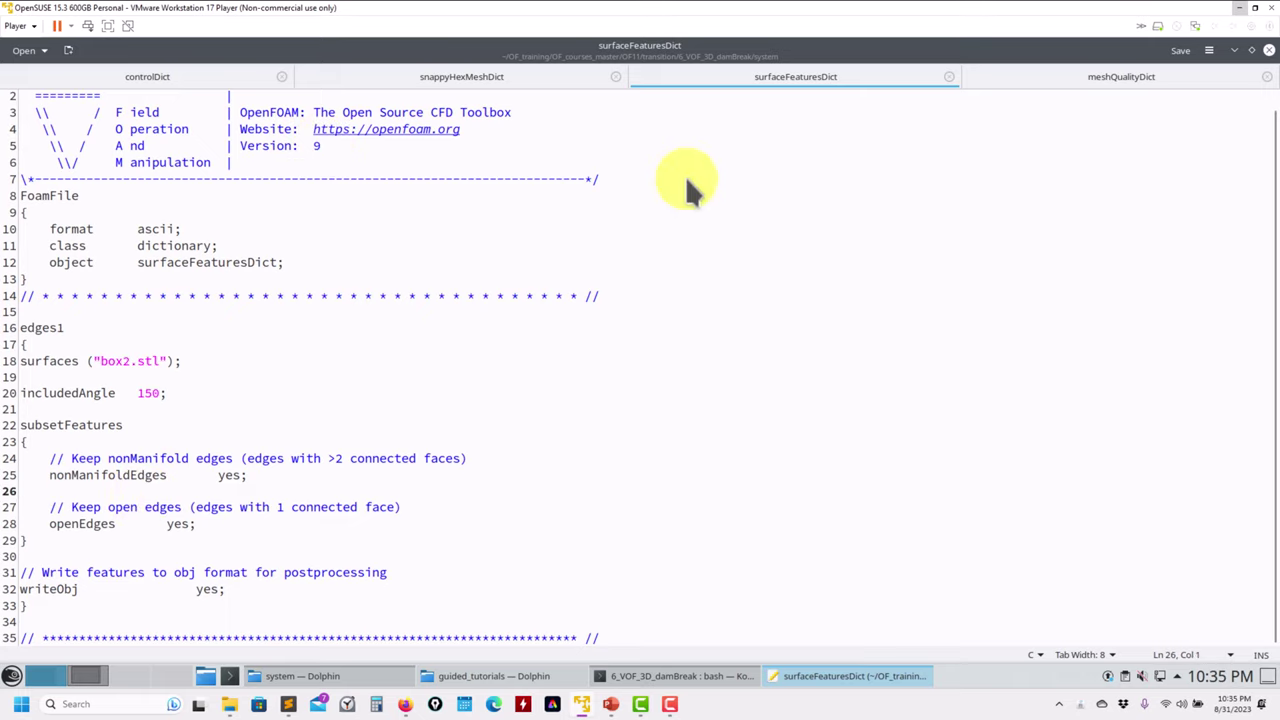
click(949, 76)
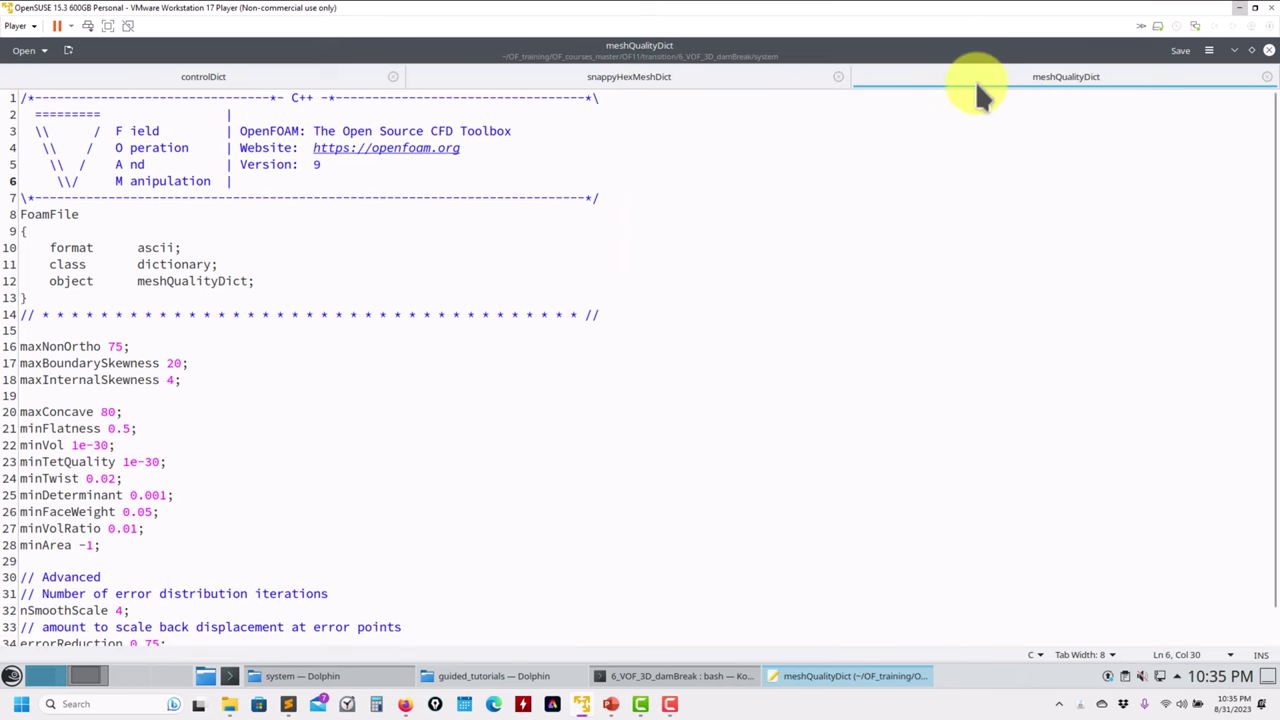
Examine the mesh quality limits in meshQualityDict and the geometry, refinement and snapping sections of snappyHexMeshDict
scroll(265, 412, down, 1)
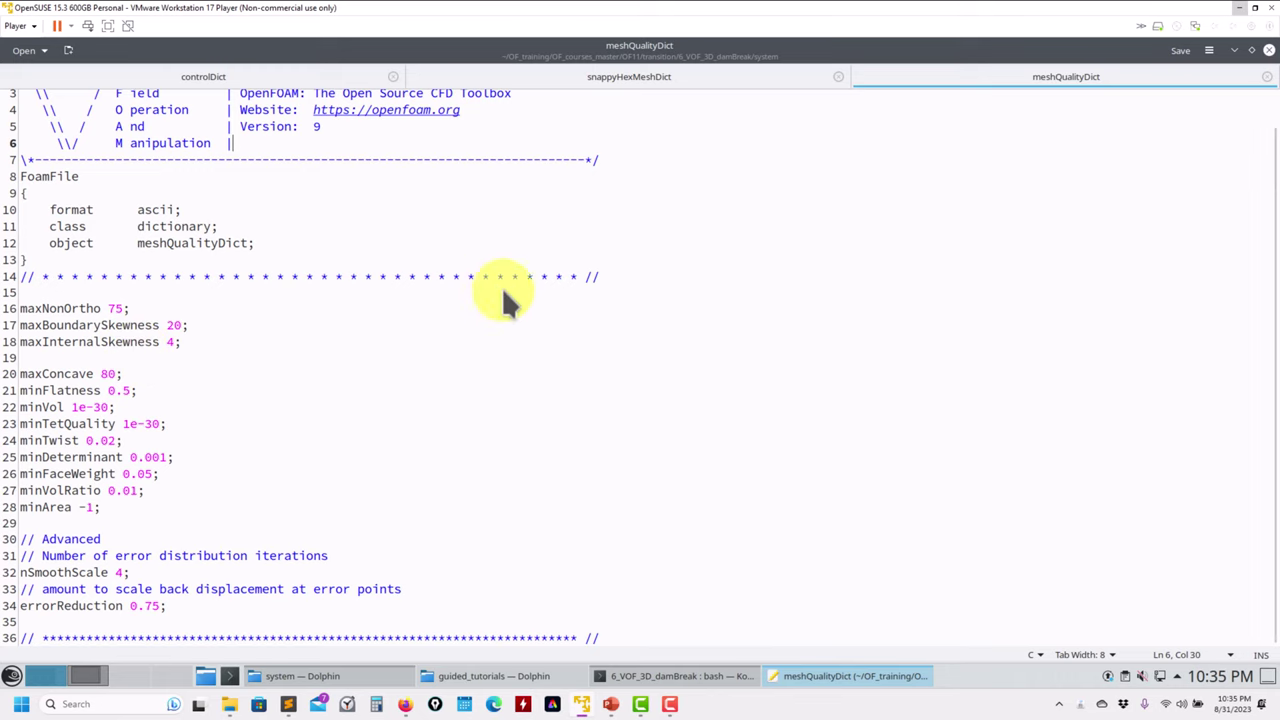
click(655, 80)
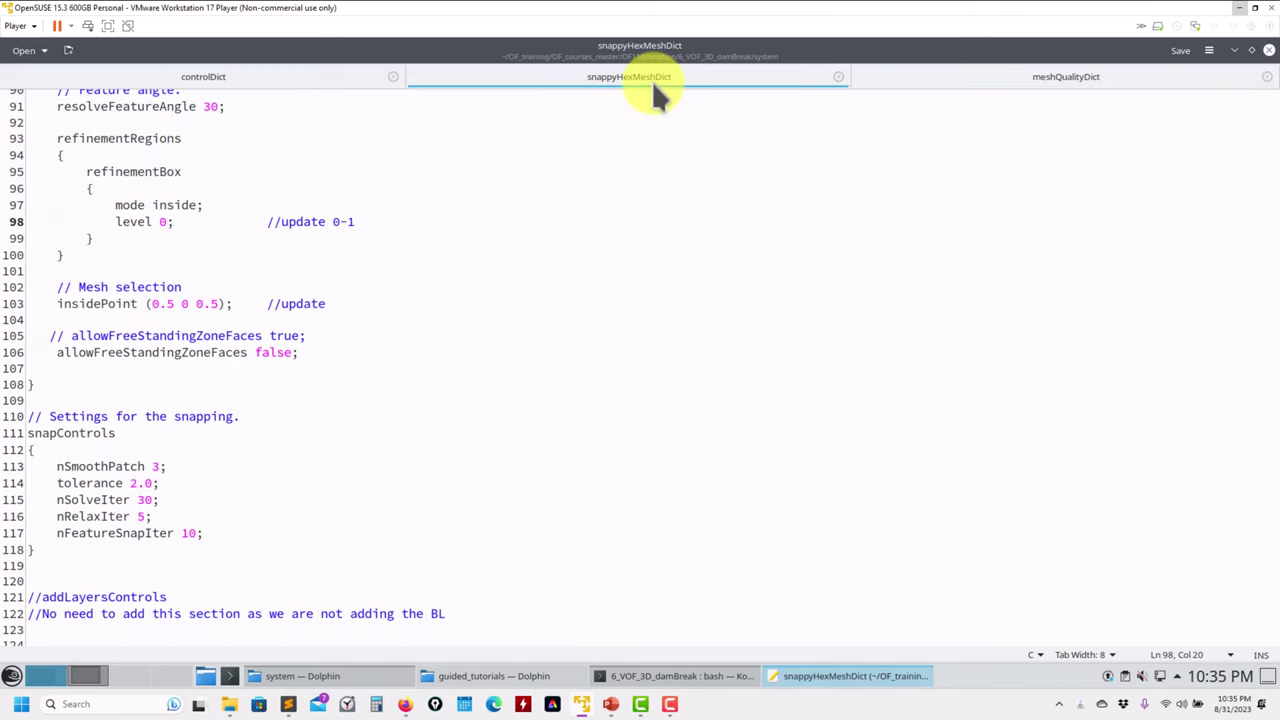
scroll(367, 282, up, 20)
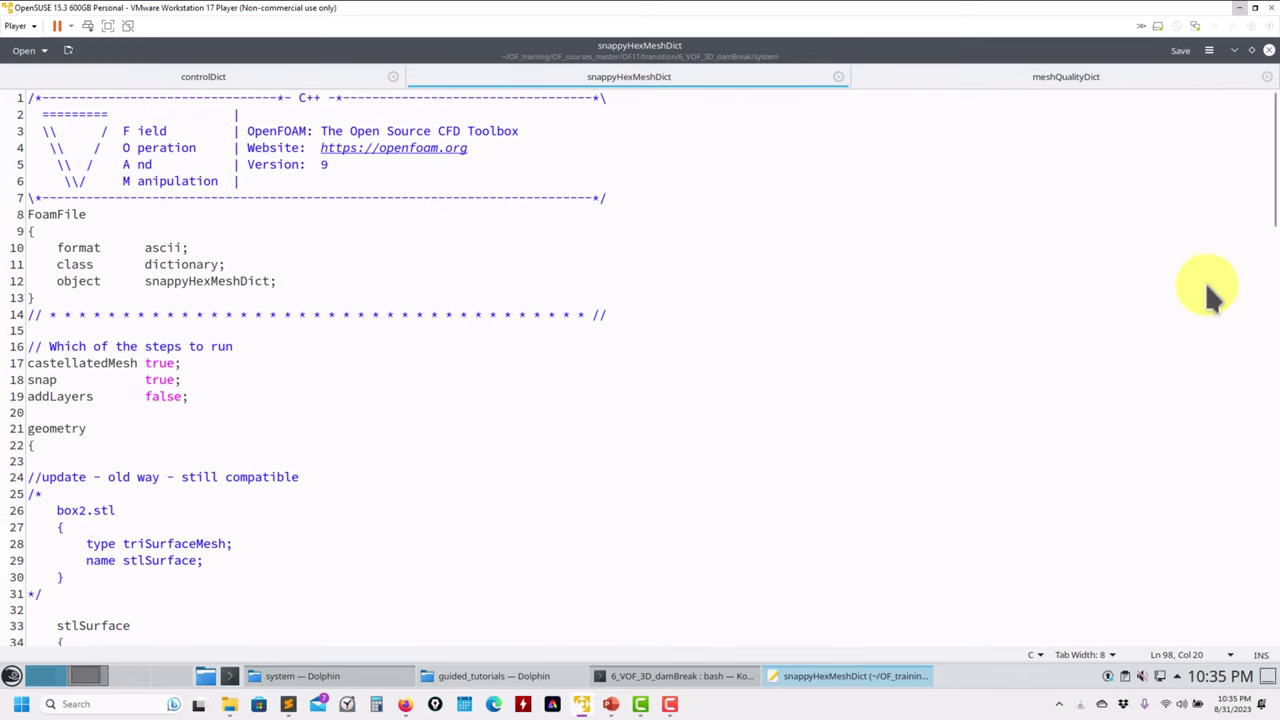
scroll(1251, 314, down, 10)
scroll(1000, 318, down, 20)
scroll(1000, 318, up, 15)
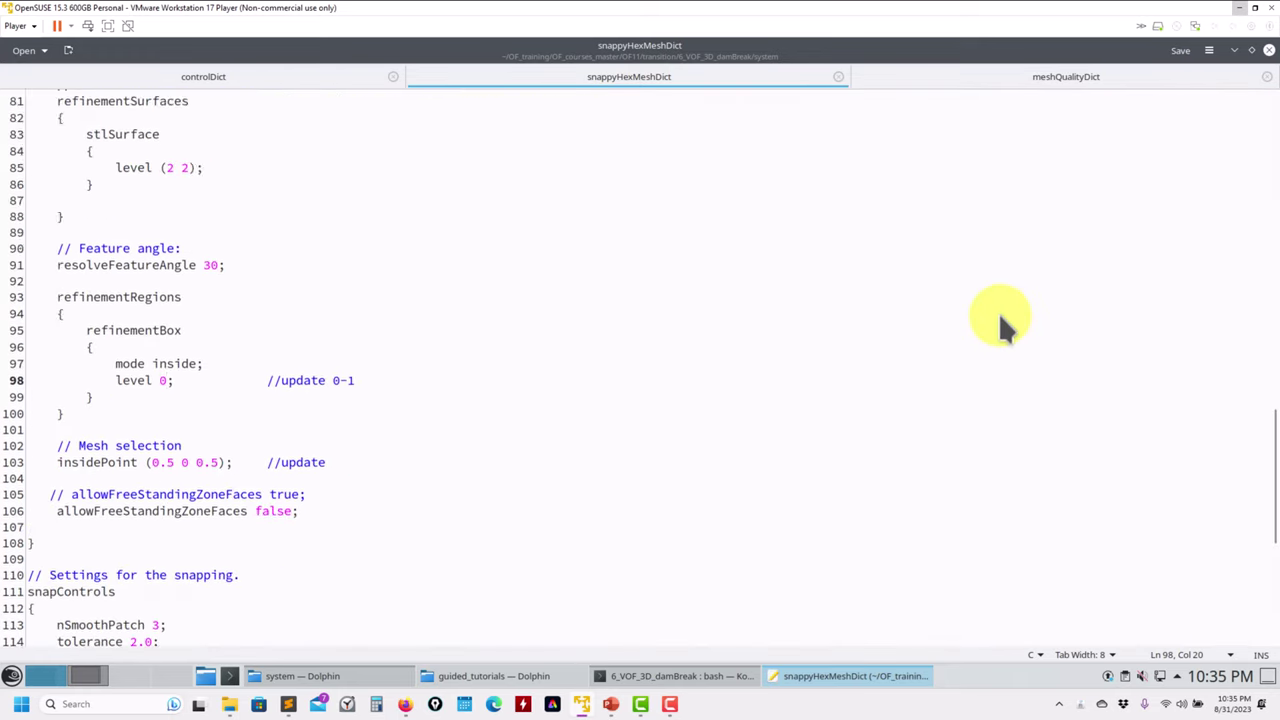
scroll(1000, 318, up, 18)
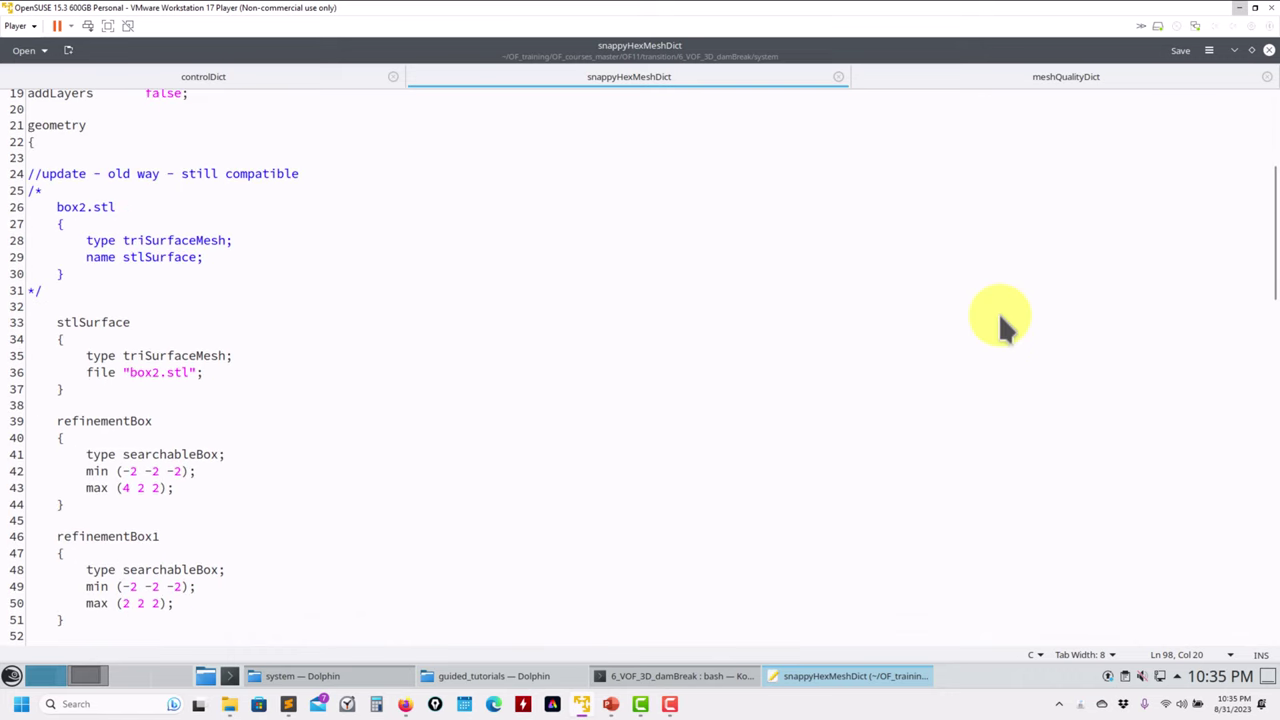
scroll(1000, 318, up, 2)
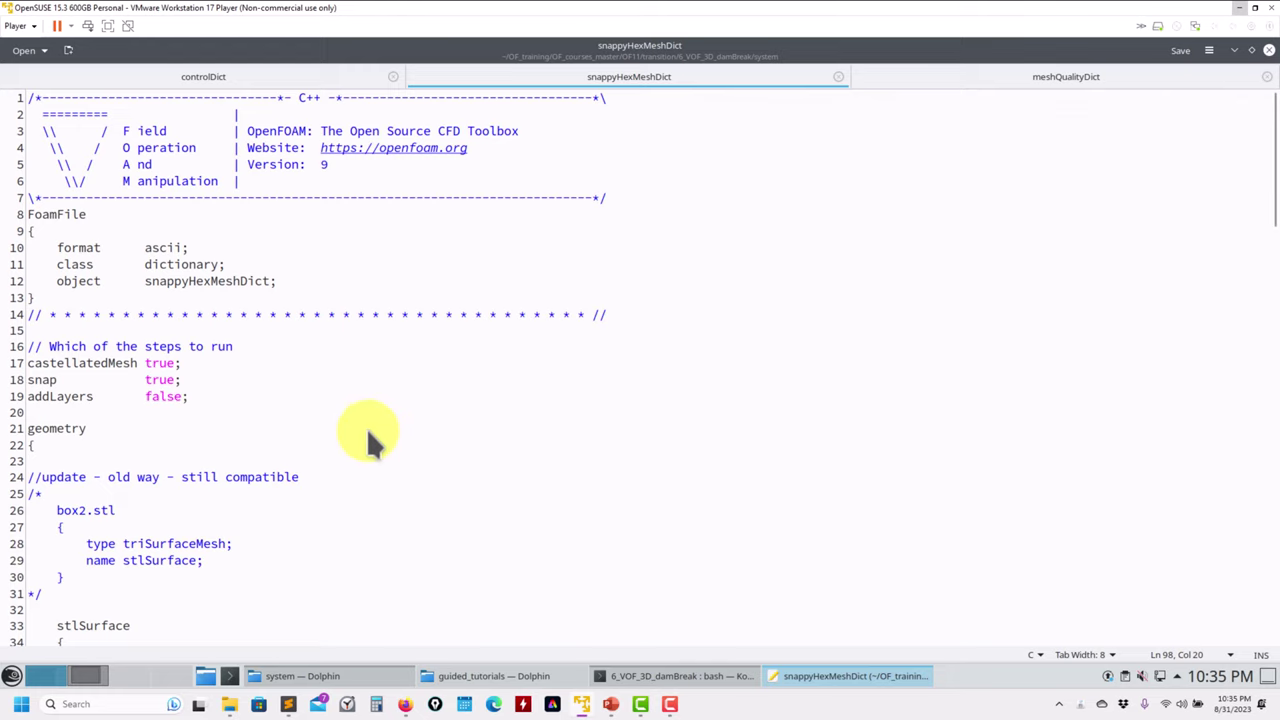
Inspect the geometry folder inside the case's constant folder and move the file manager window aside to uncover the snappyHexMeshDict text
click(340, 677)
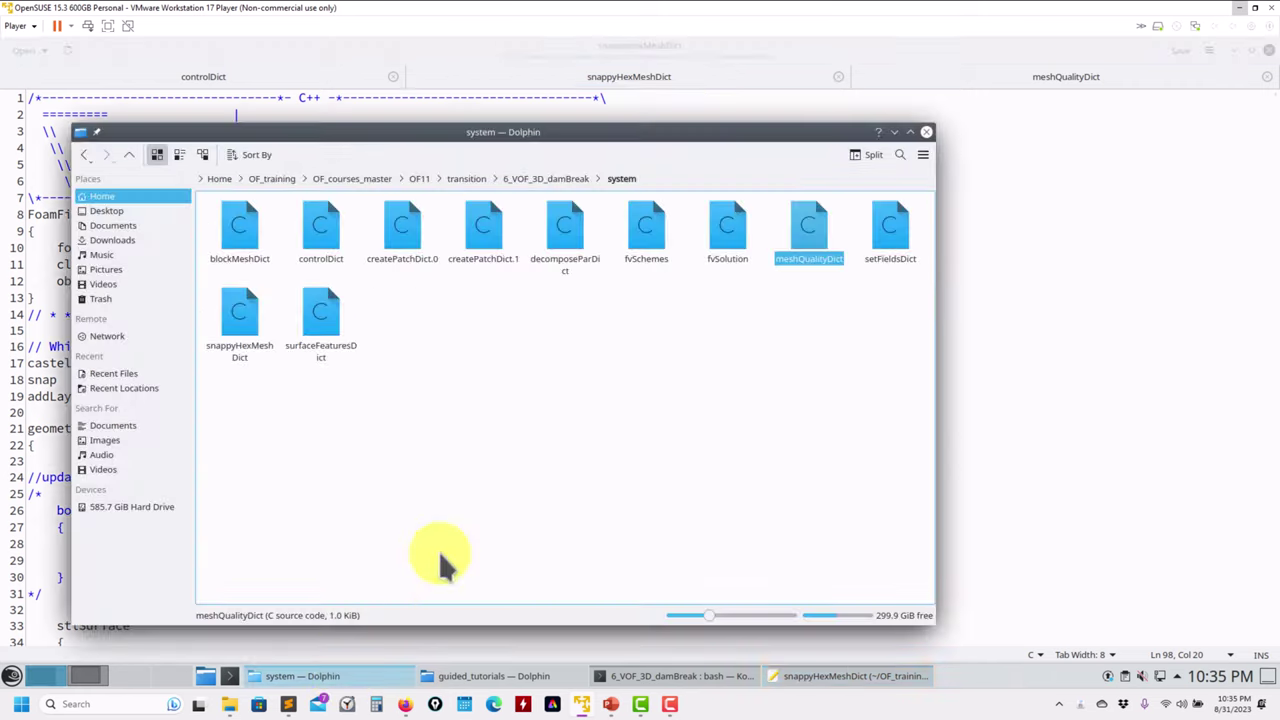
click(545, 179)
double_click(395, 250)
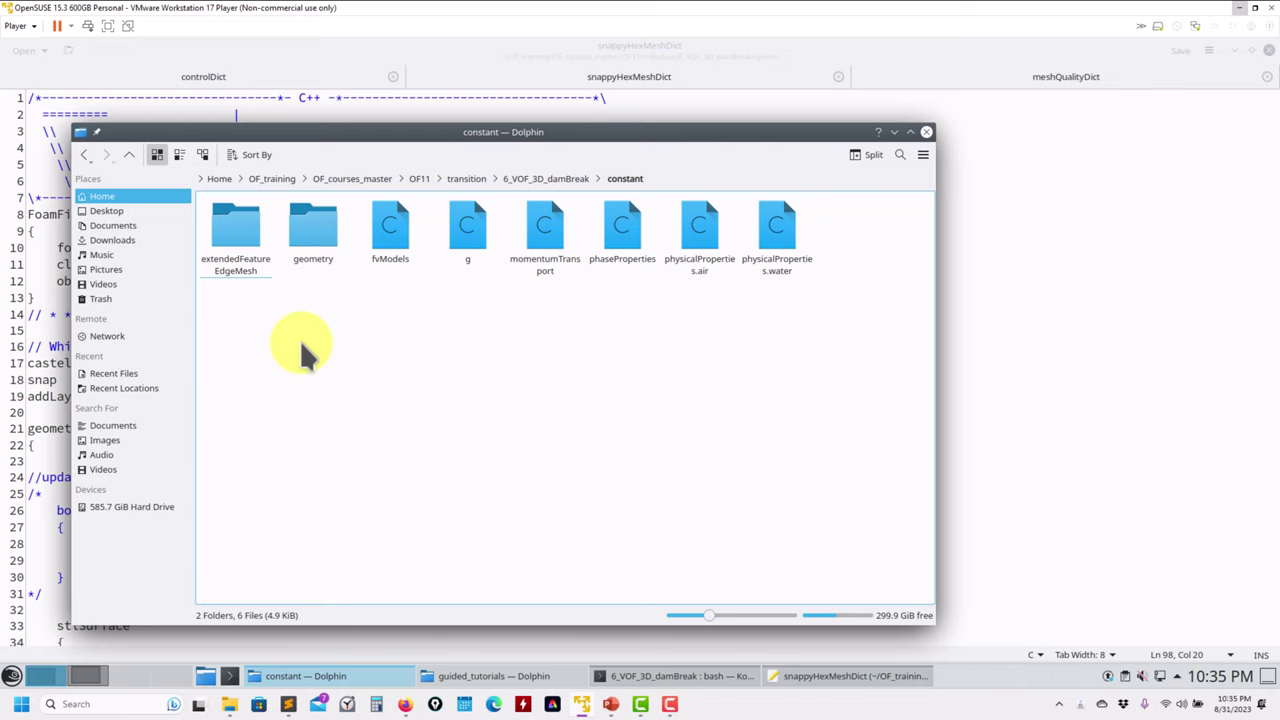
double_click(312, 228)
click(125, 155)
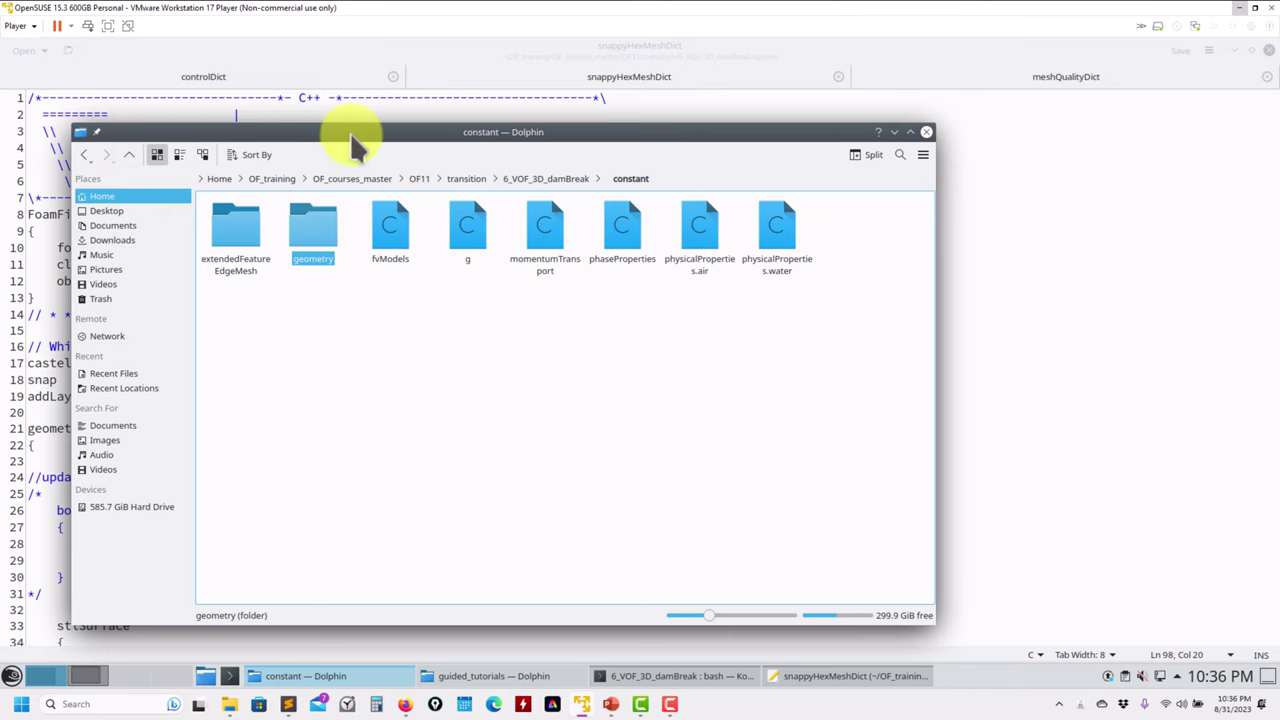
drag(338, 132, 562, 128)
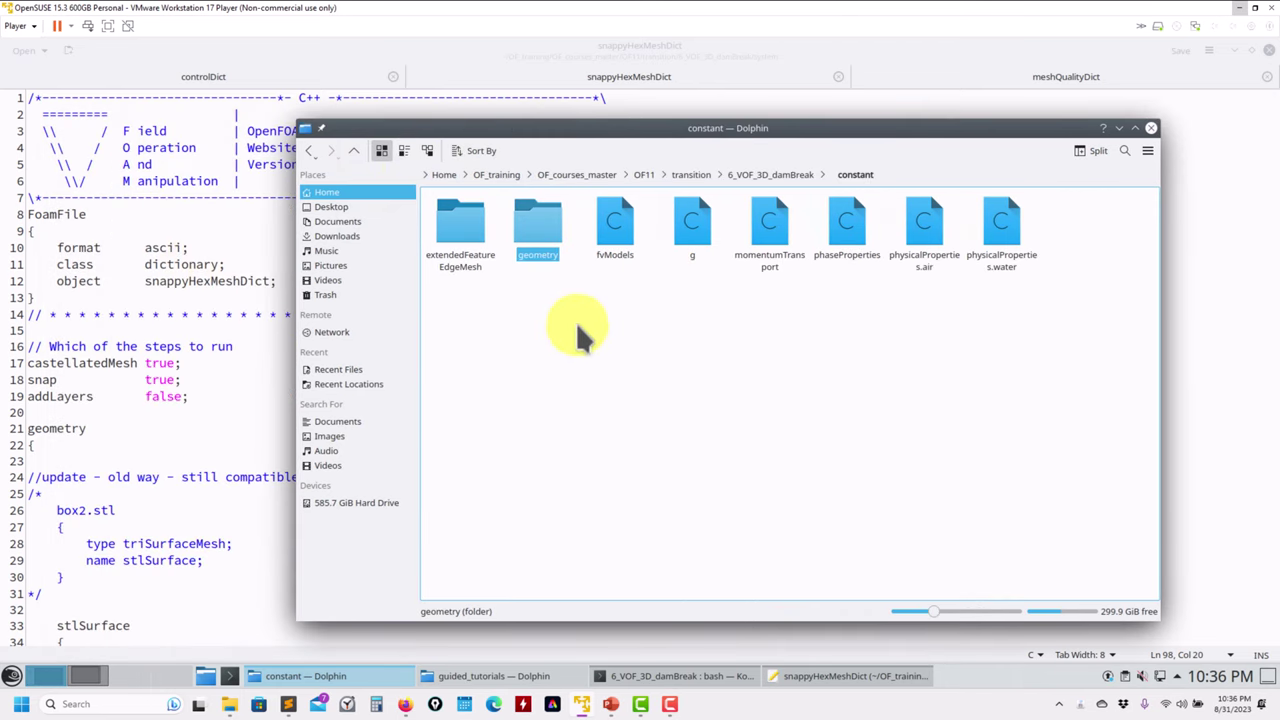
Highlight the commented-out old-style box2.stl block and the stlSurface entry in the geometry section of snappyHexMeshDict
click(172, 363)
scroll(175, 365, down, 2)
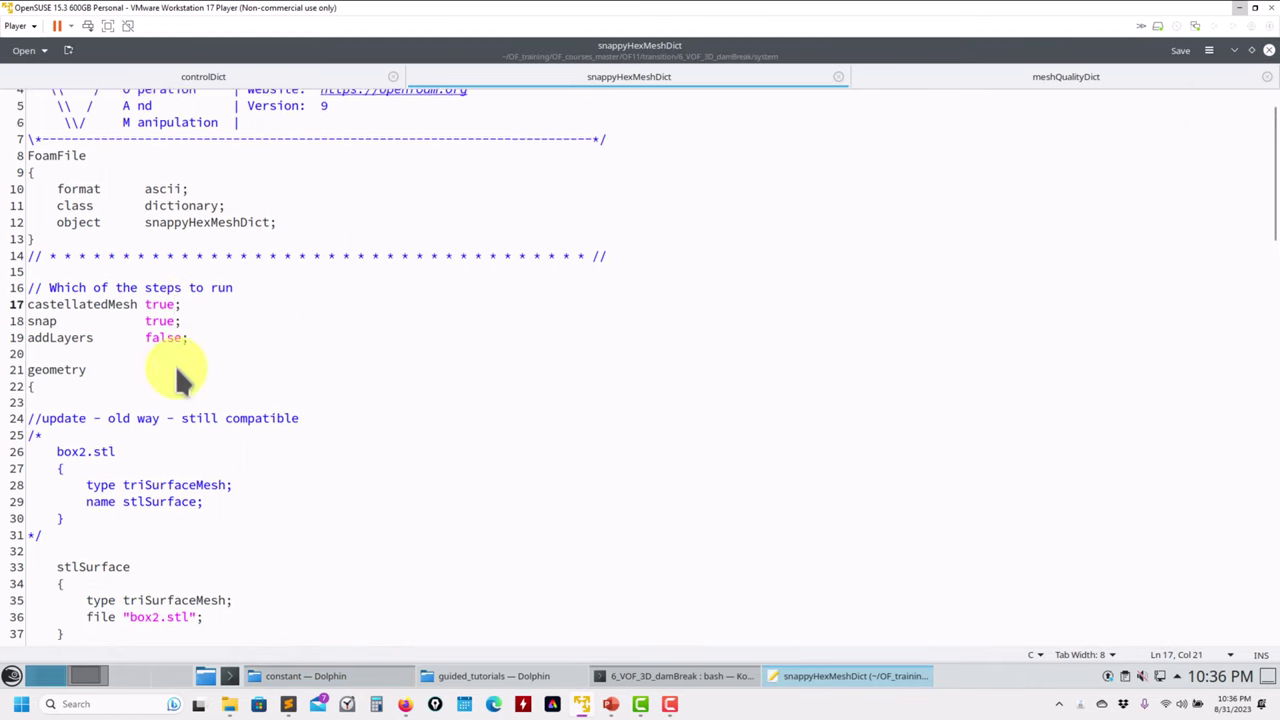
scroll(177, 372, down, 2)
drag(66, 460, 8, 280)
click(68, 343)
double_click(92, 389)
triple_click(92, 389)
double_click(92, 388)
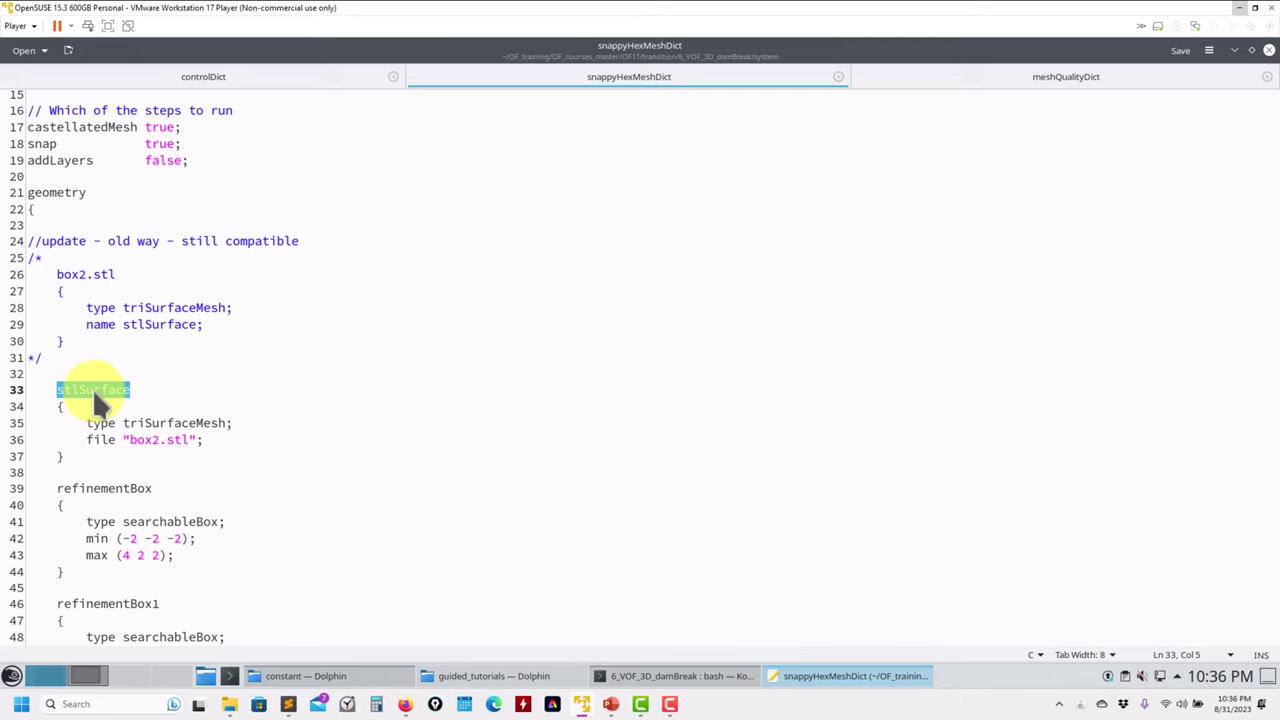
Highlight the box2.stl file line of stlSurface and look over the refinementBox and refinementBox1 definitions
click(93, 389)
drag(210, 440, 100, 441)
scroll(141, 510, down, 2)
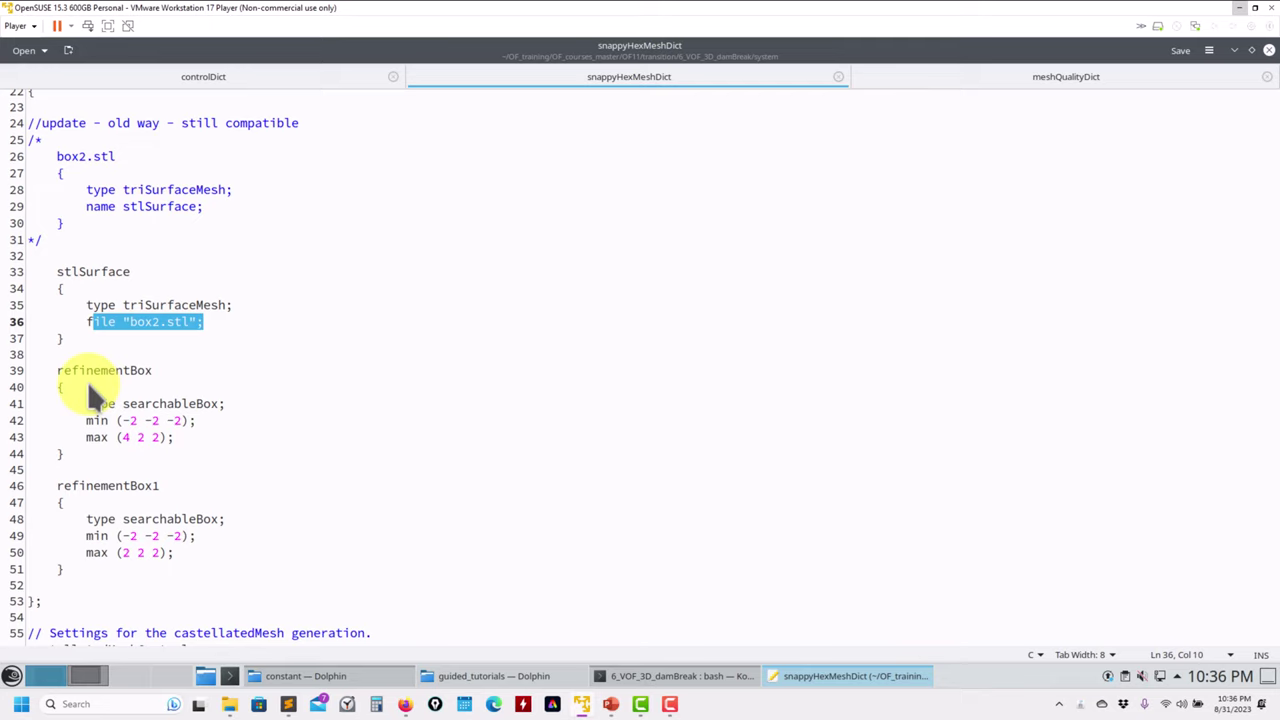
click(152, 320)
scroll(156, 312, up, 1)
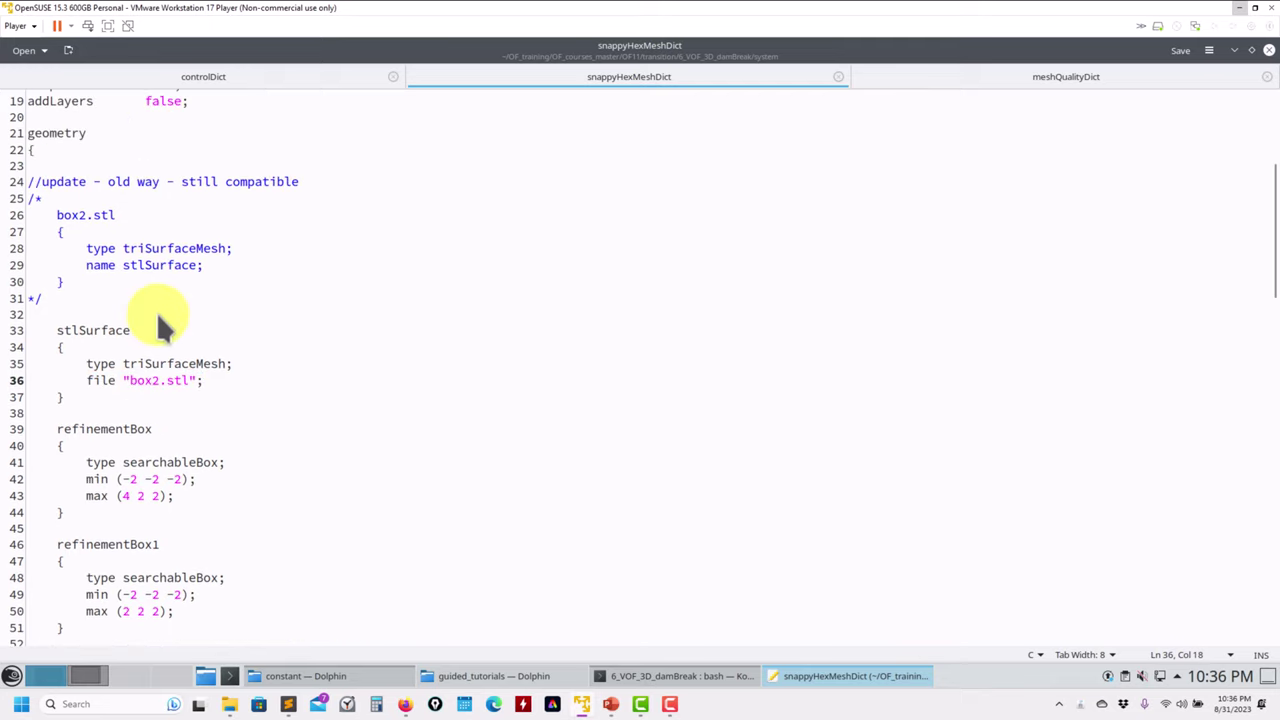
Review the switches for the meshing steps to run, highlighting the addLayers line and its value
scroll(157, 312, up, 3)
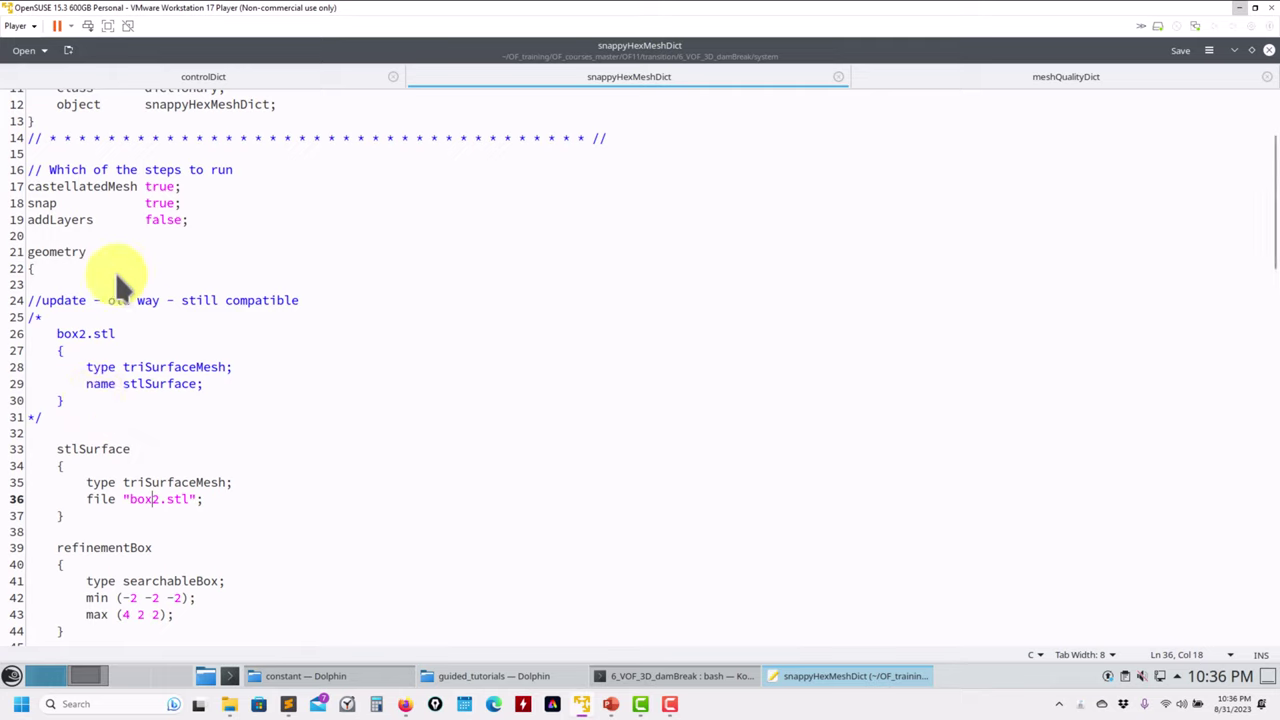
triple_click(150, 219)
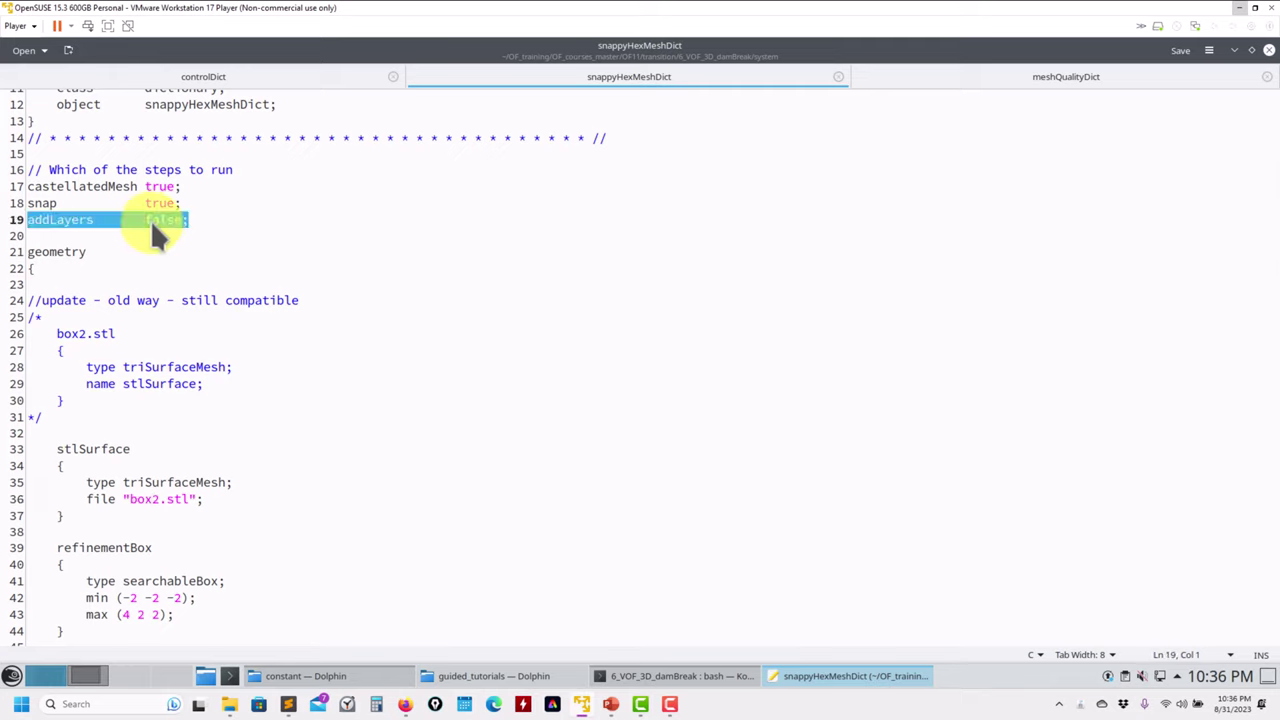
double_click(58, 205)
double_click(146, 219)
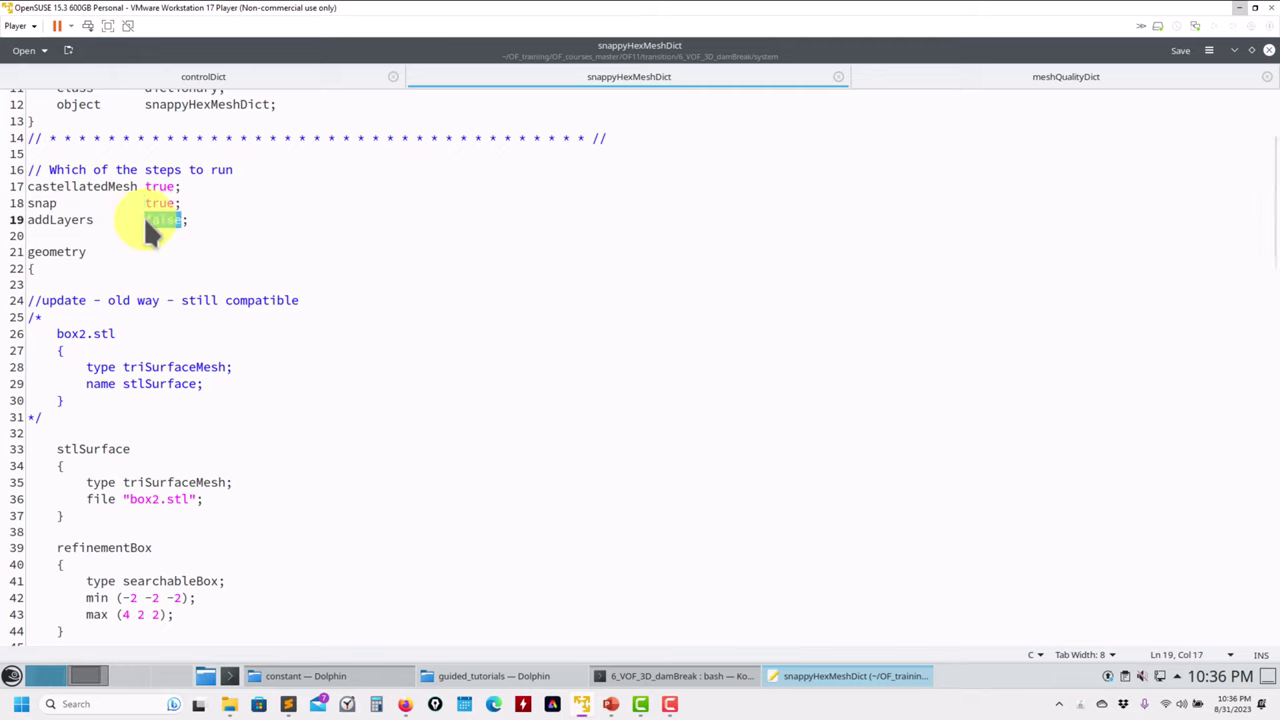
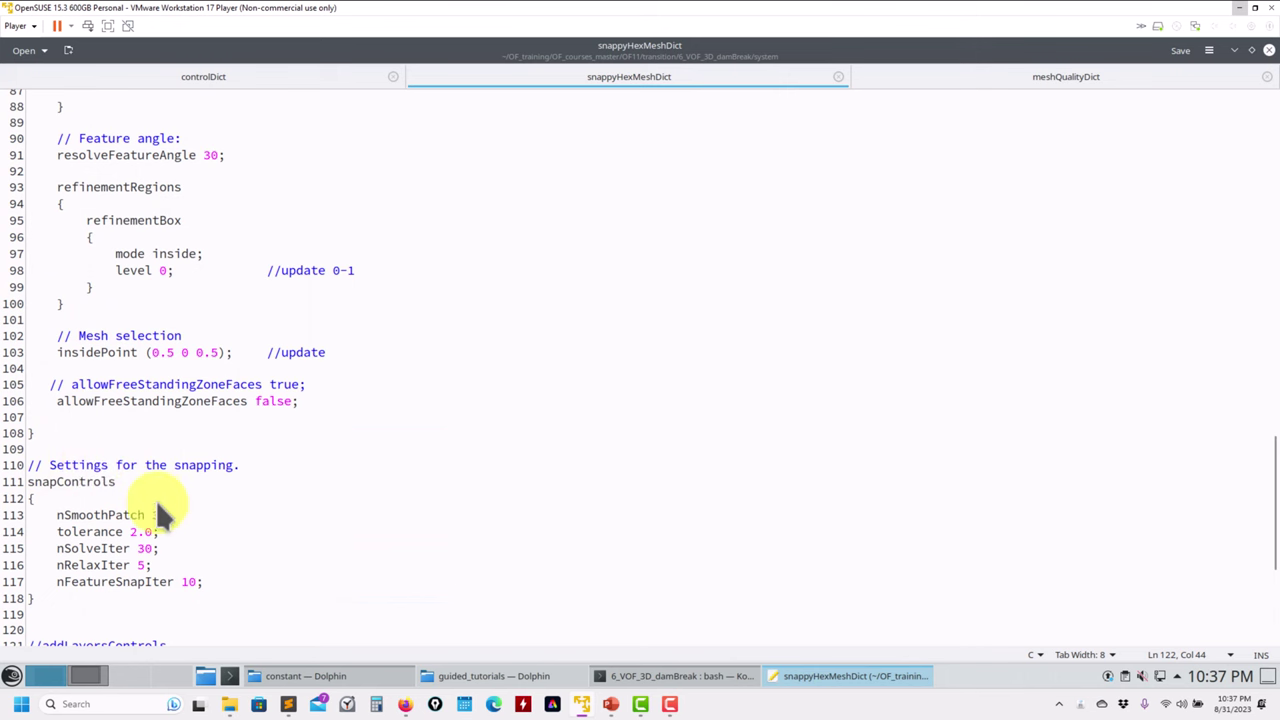
Read the snapControls, addLayersControls and meshQualityControls sections of snappyHexMeshDict and return to the file's beginning
scroll(157, 505, down, 4)
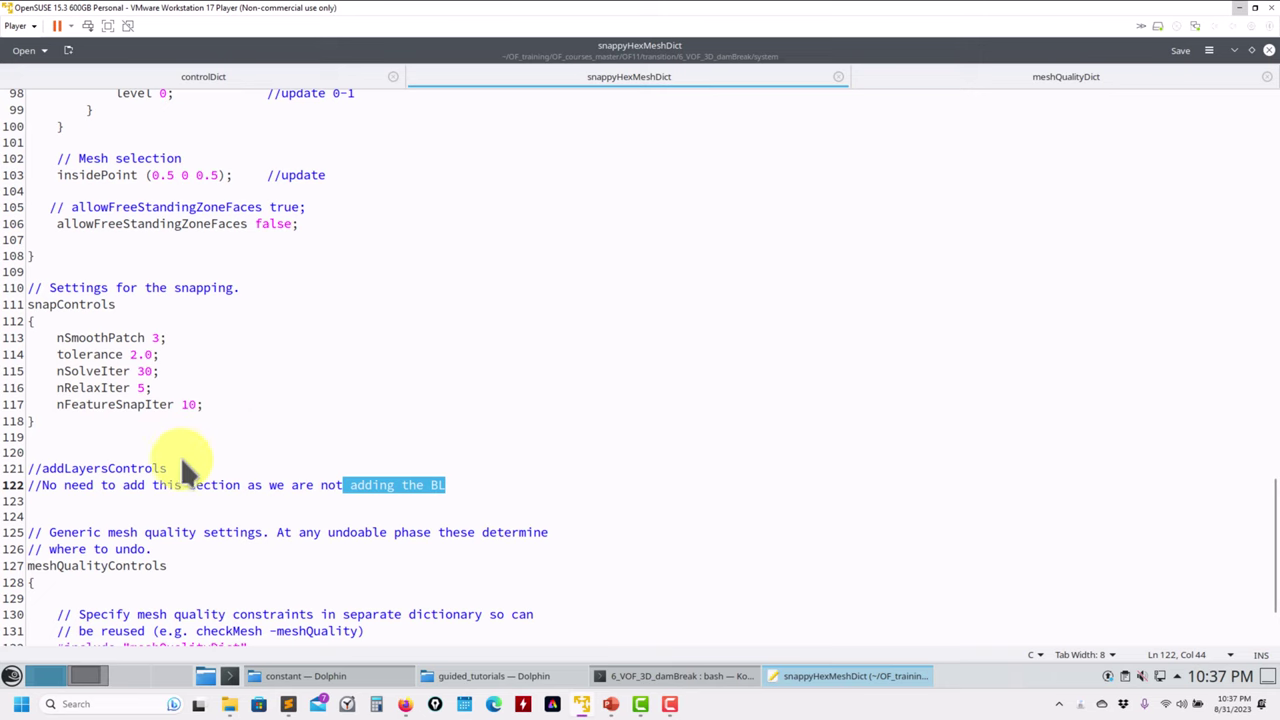
scroll(125, 465, down, 3)
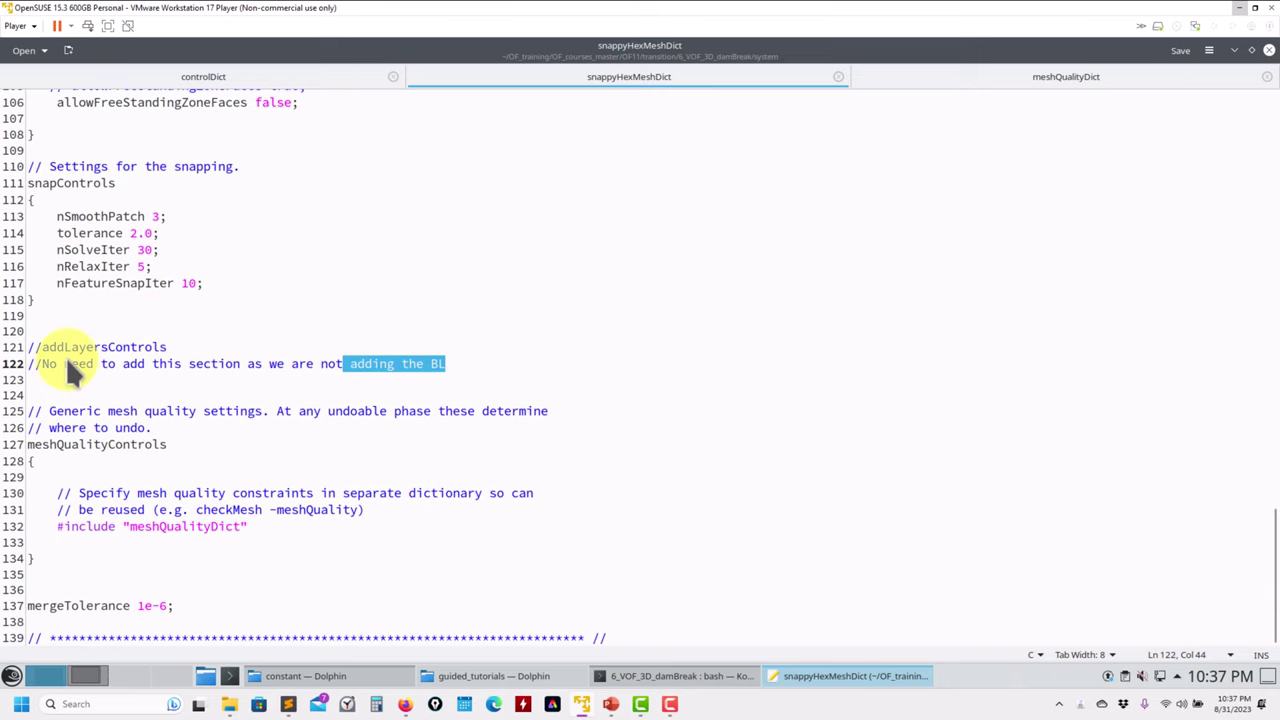
scroll(234, 277, up, 5)
scroll(234, 280, down, 5)
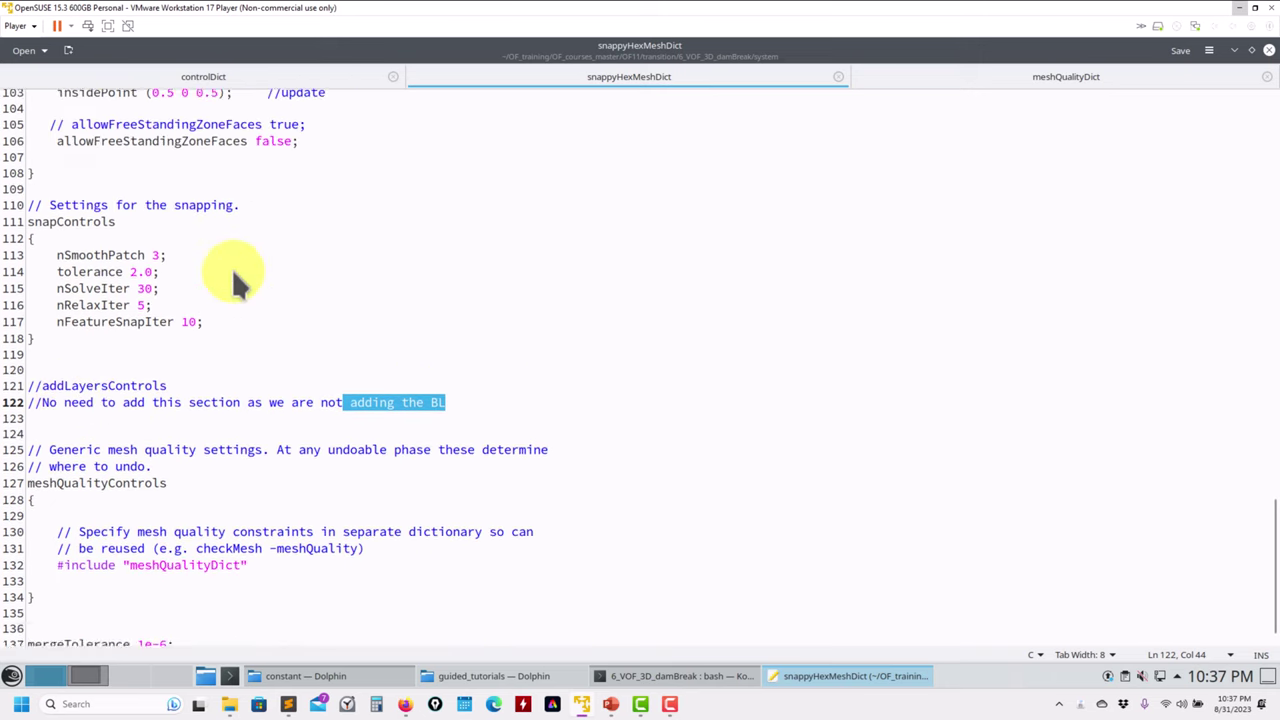
click(116, 380)
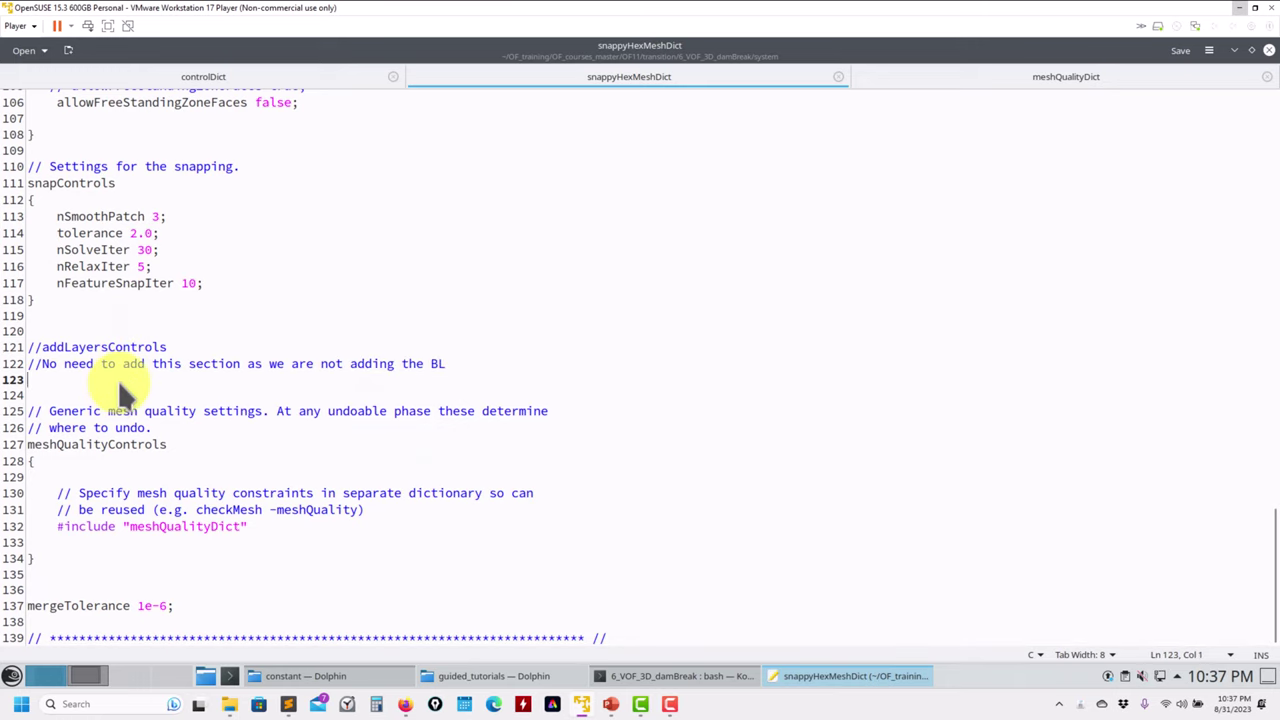
scroll(117, 379, up, 5)
scroll(124, 376, up, 20)
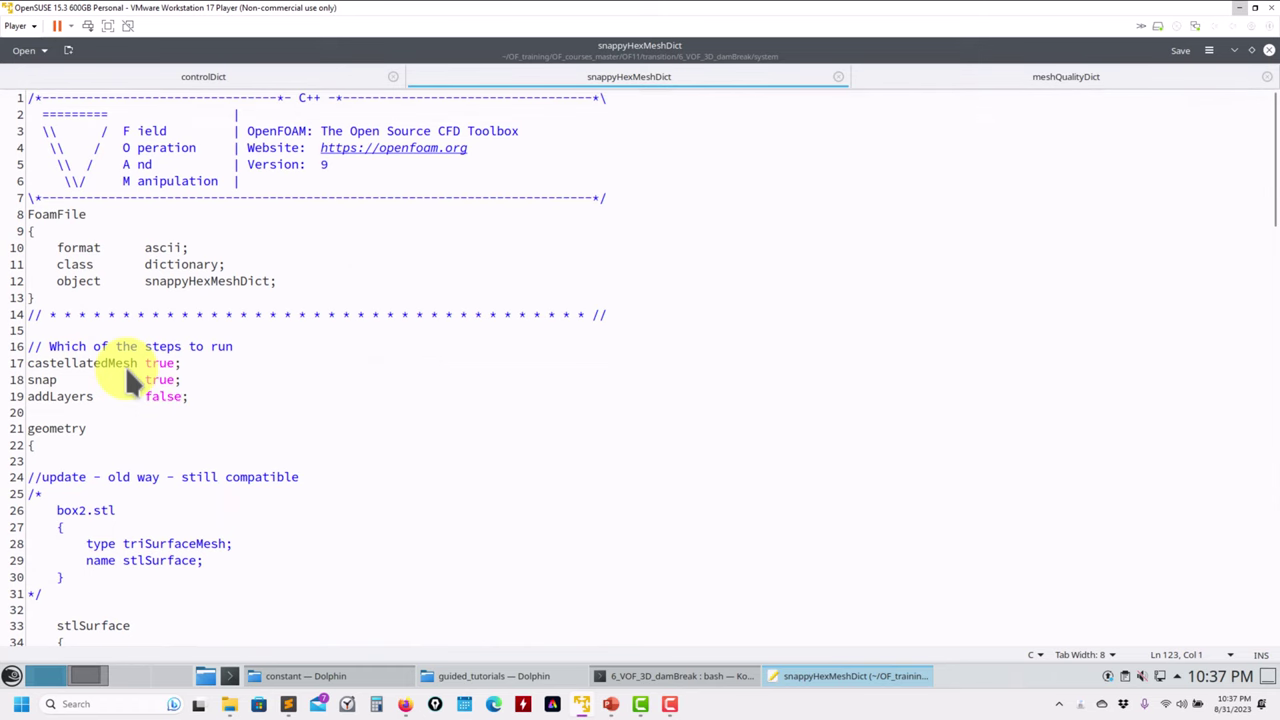
Examine the geometry definitions and the castellatedMeshControls settings for cell limits, feature edges, surface and region refinement
scroll(126, 377, down, 5)
scroll(127, 372, down, 4)
scroll(127, 372, down, 4)
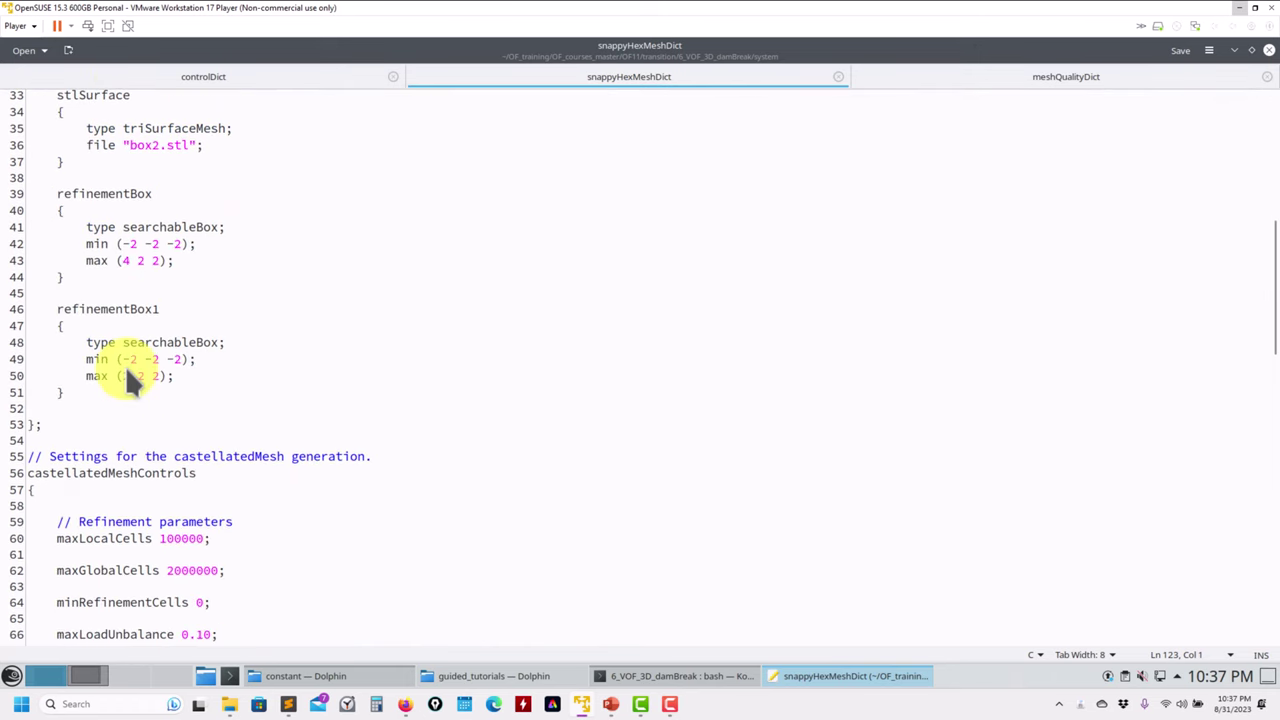
scroll(127, 375, up, 7)
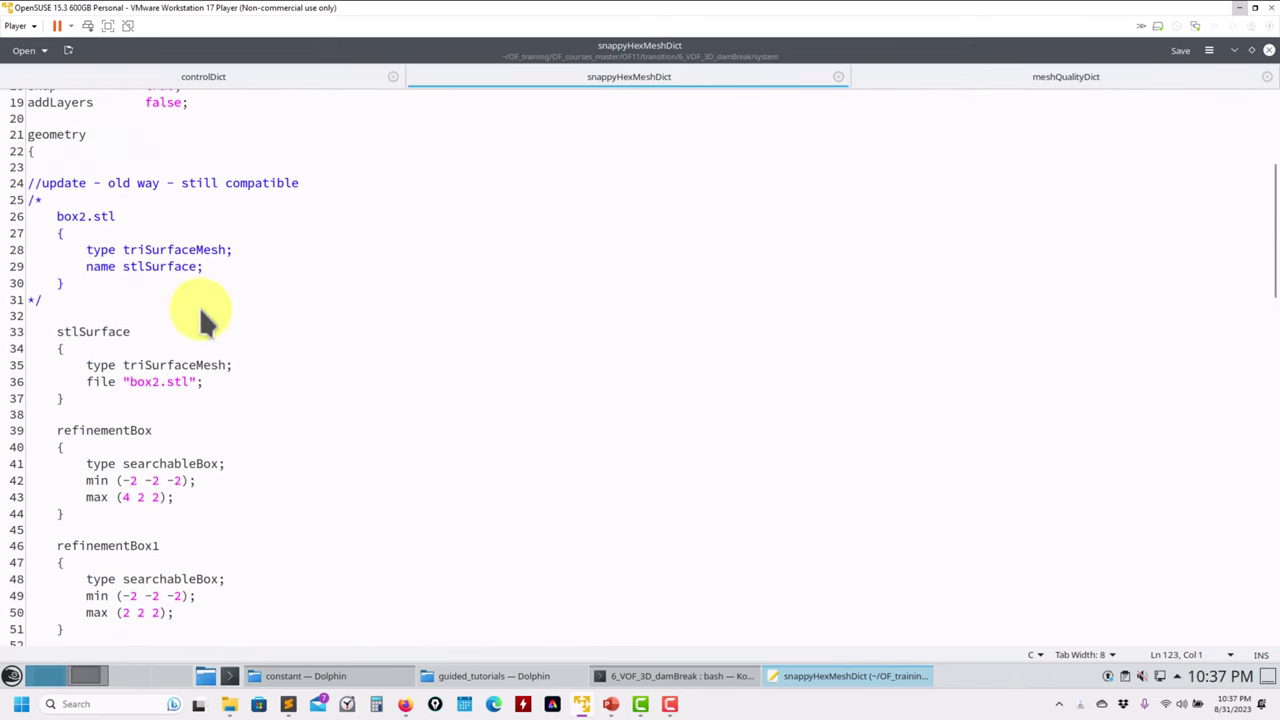
scroll(200, 310, down, 2)
scroll(200, 310, down, 8)
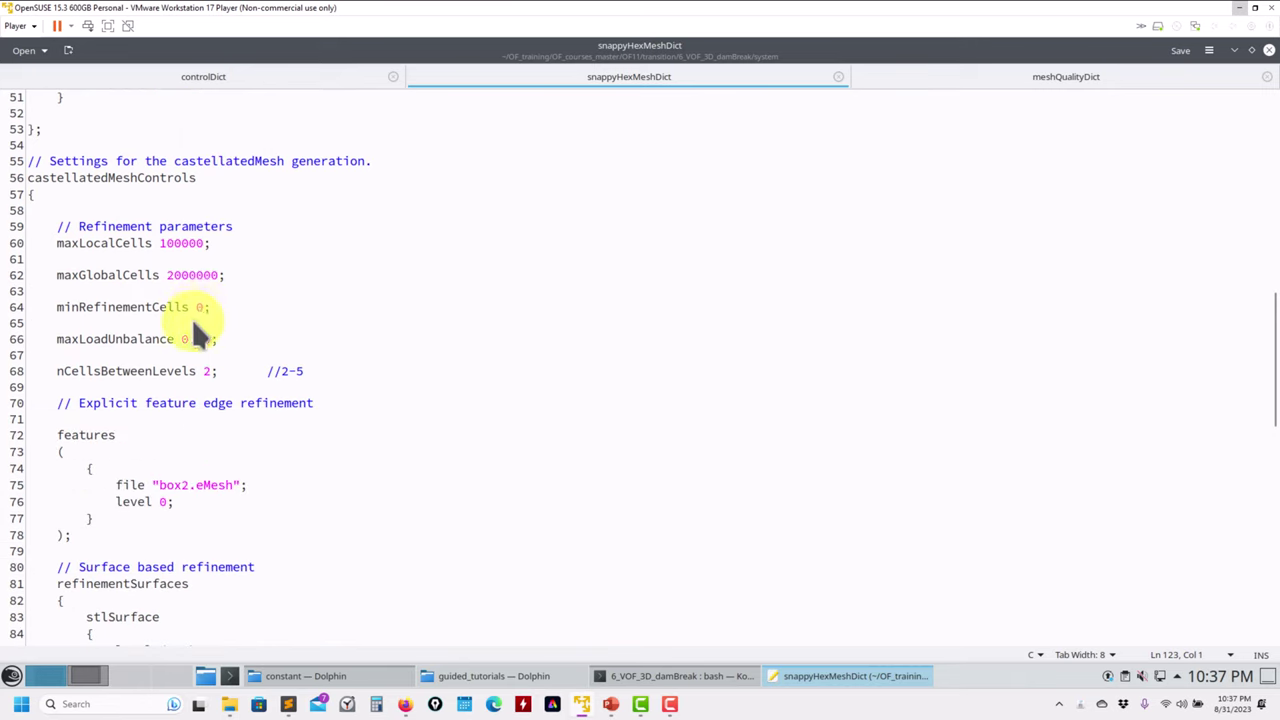
scroll(201, 370, down, 4)
scroll(205, 375, down, 2)
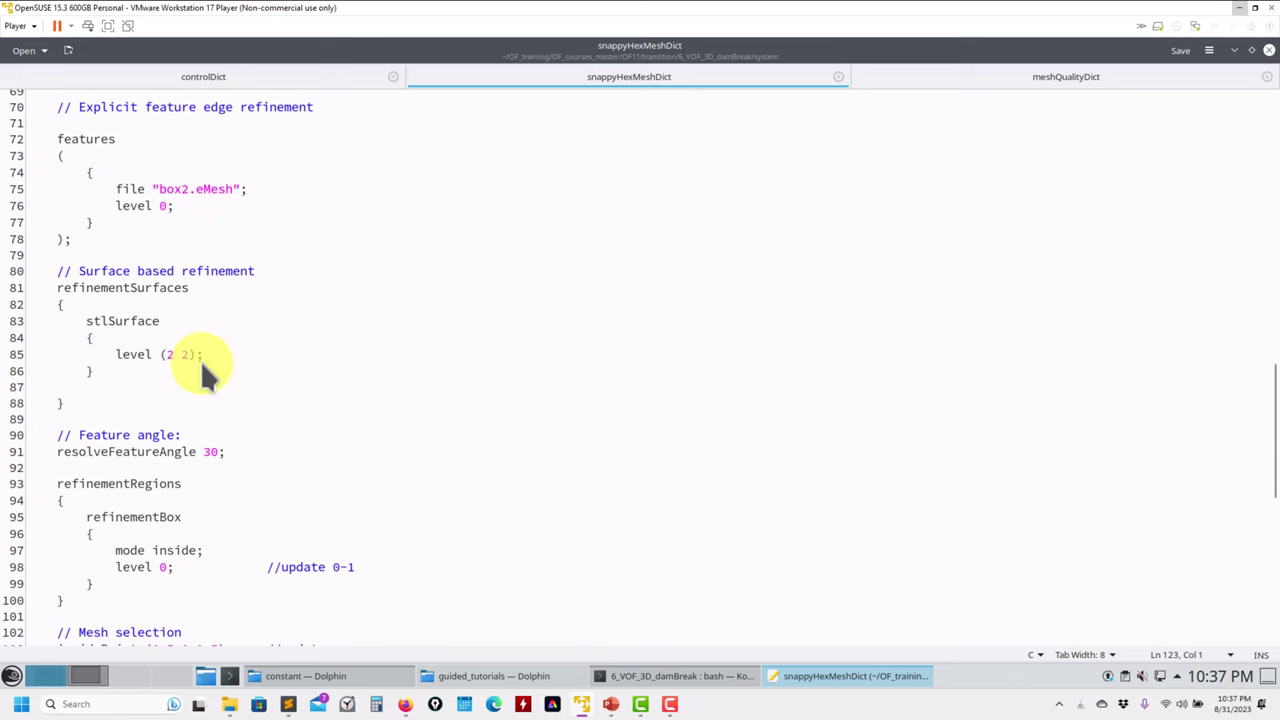
Check the level entries of refinementBox and the box2.eMesh feature, and save snappyHexMeshDict
click(117, 566)
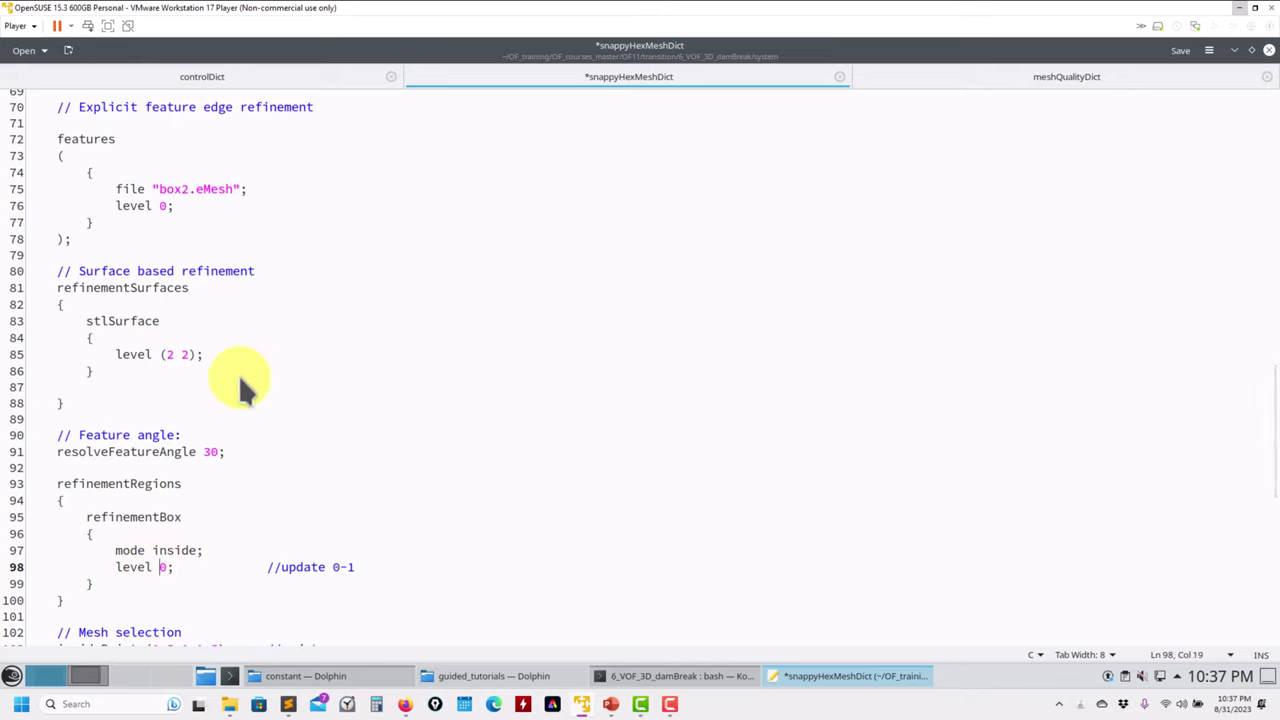
click(163, 206)
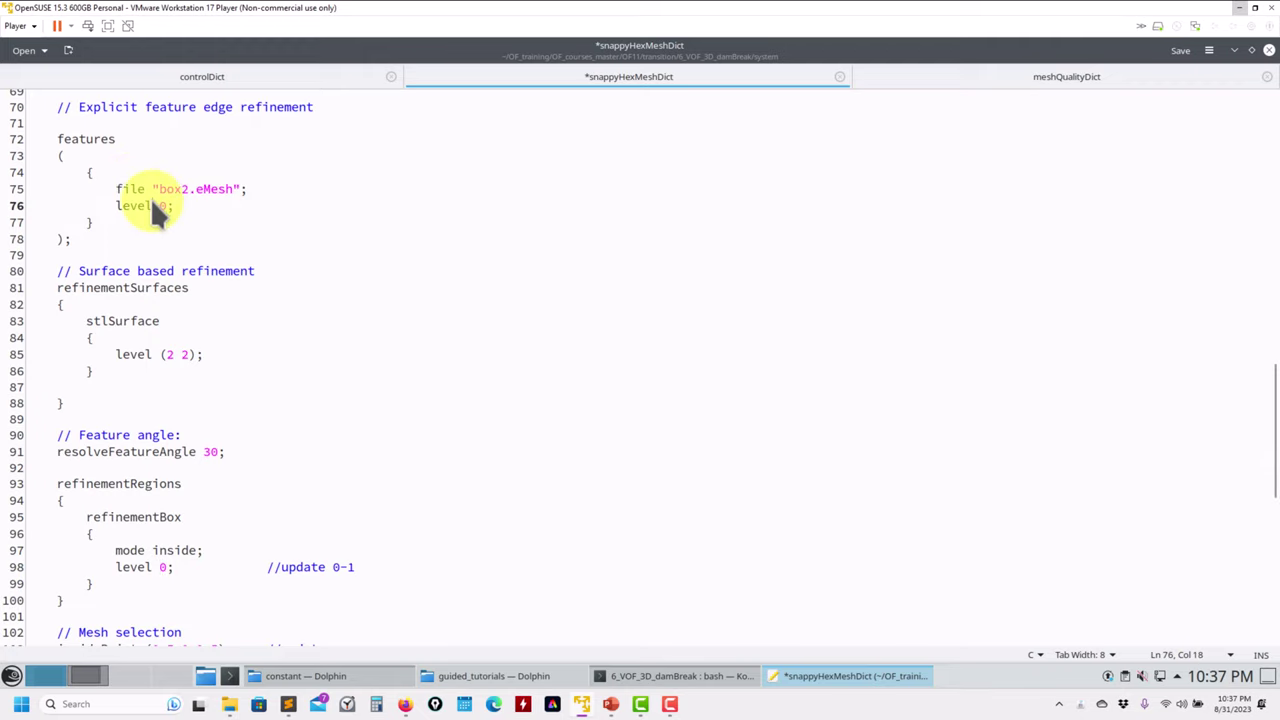
key(ctrl+s)
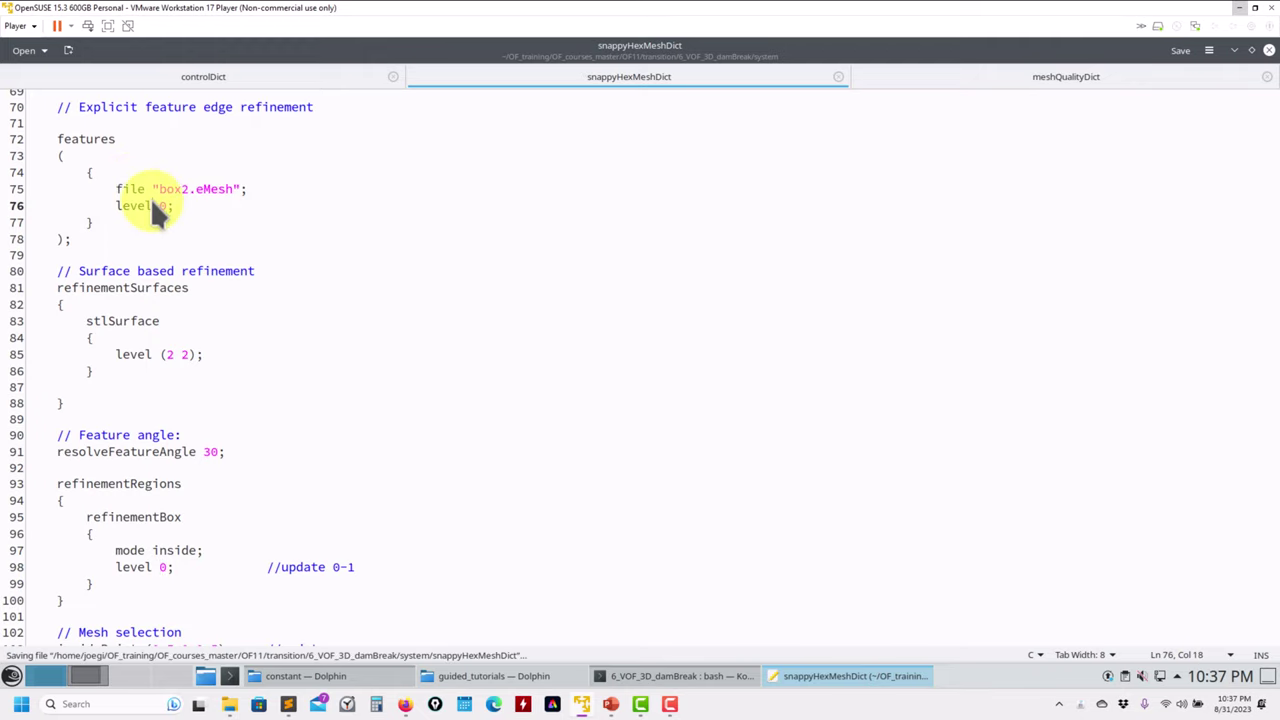
Skim snappyHexMeshDict once more from the geometry section down to the mergeTolerance entry
scroll(327, 228, up, 14)
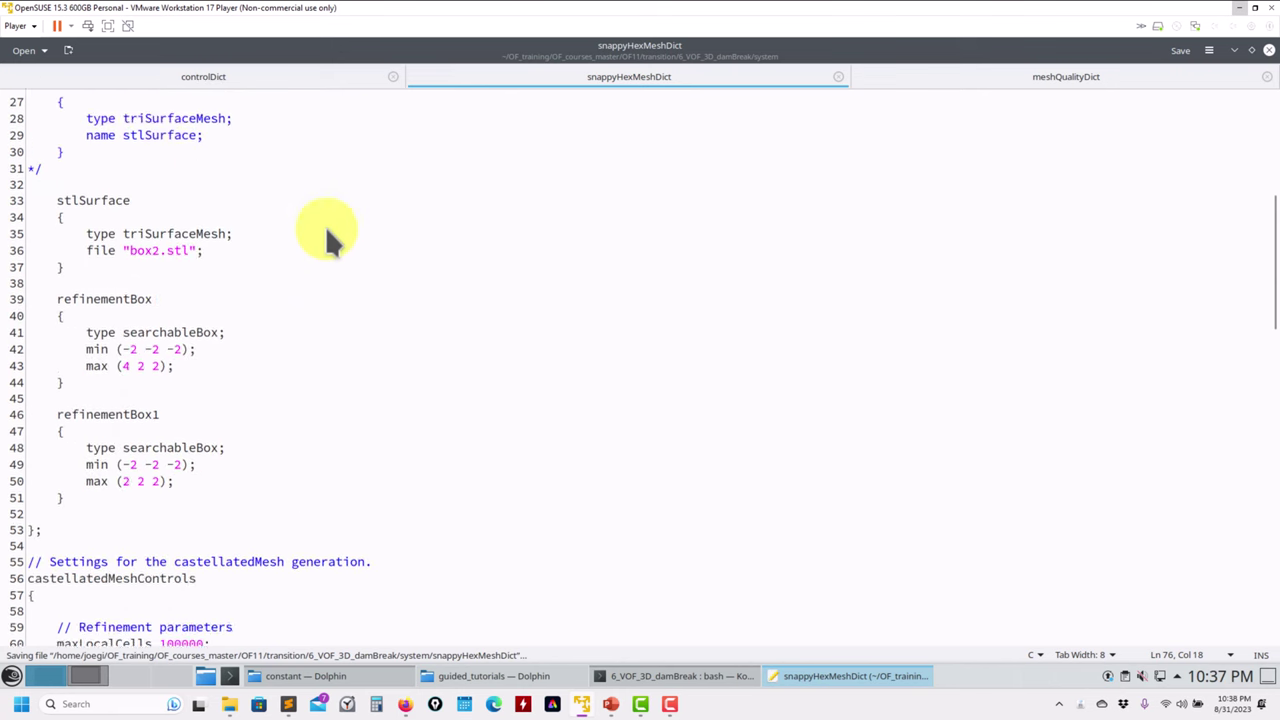
scroll(327, 228, up, 6)
scroll(327, 228, down, 20)
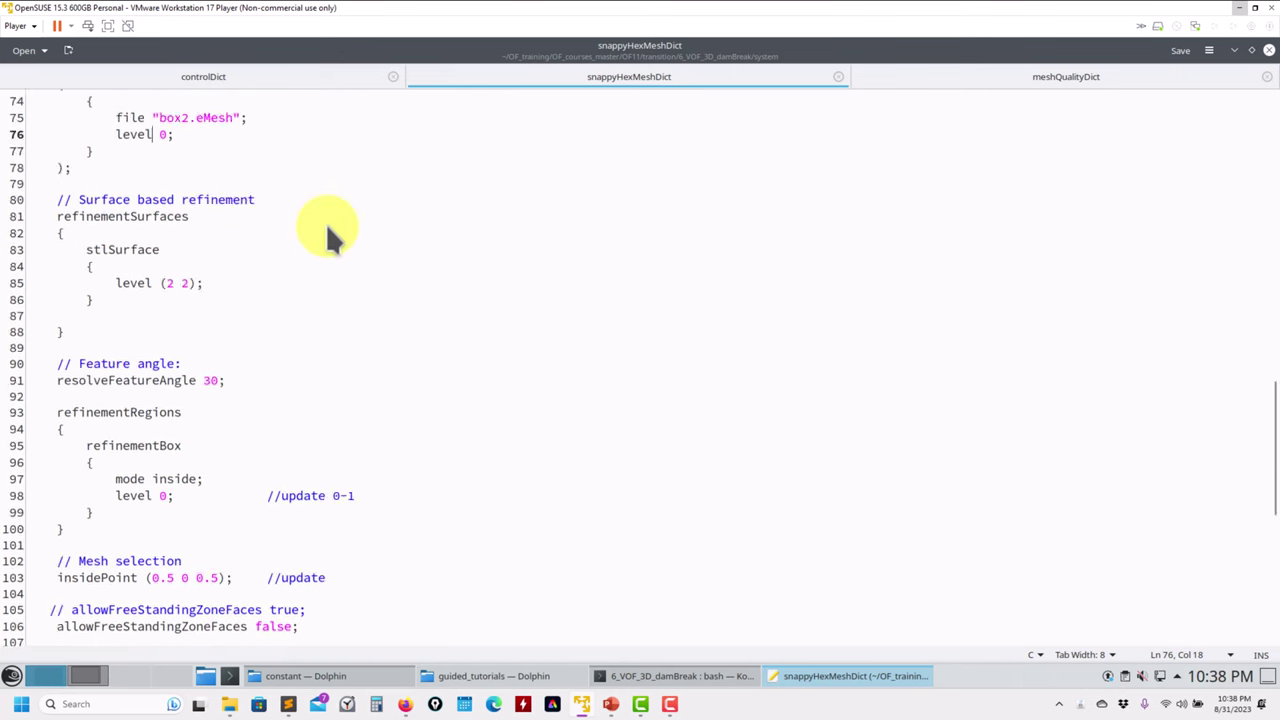
scroll(327, 228, down, 10)
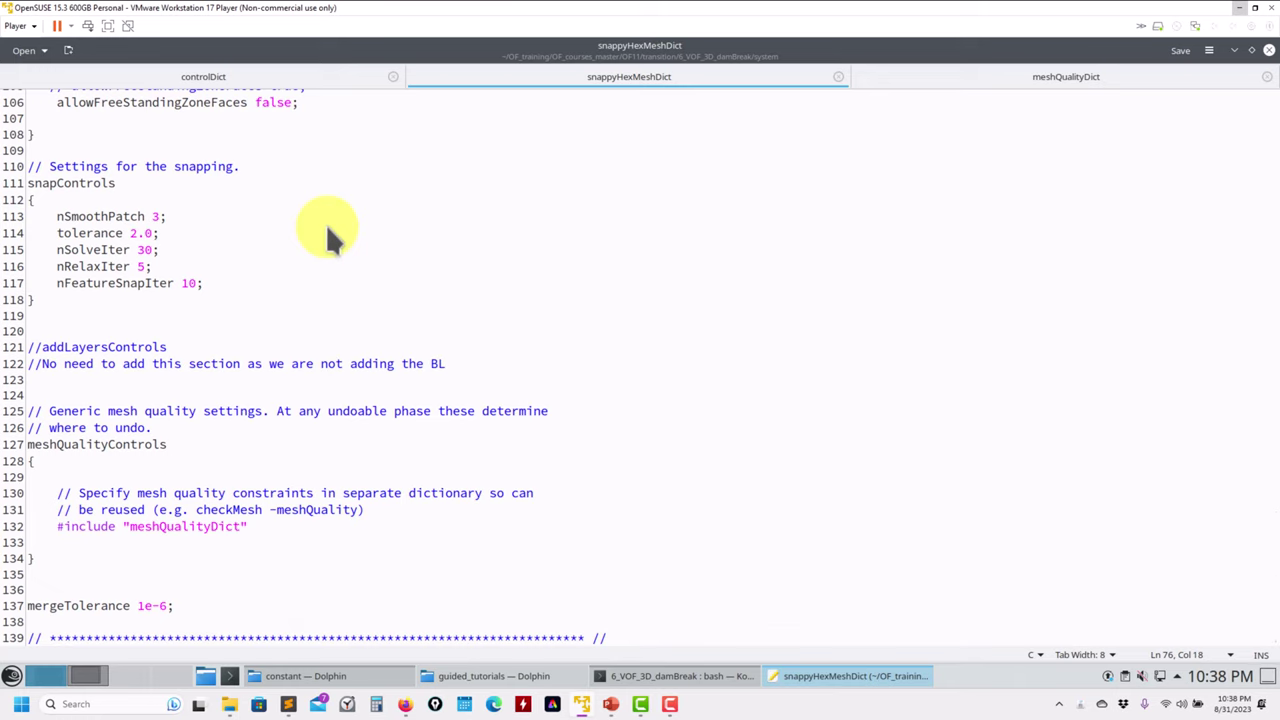
Open physicalProperties.air from the case's constant folder in the text editor and bring the editor to the front
click(325, 676)
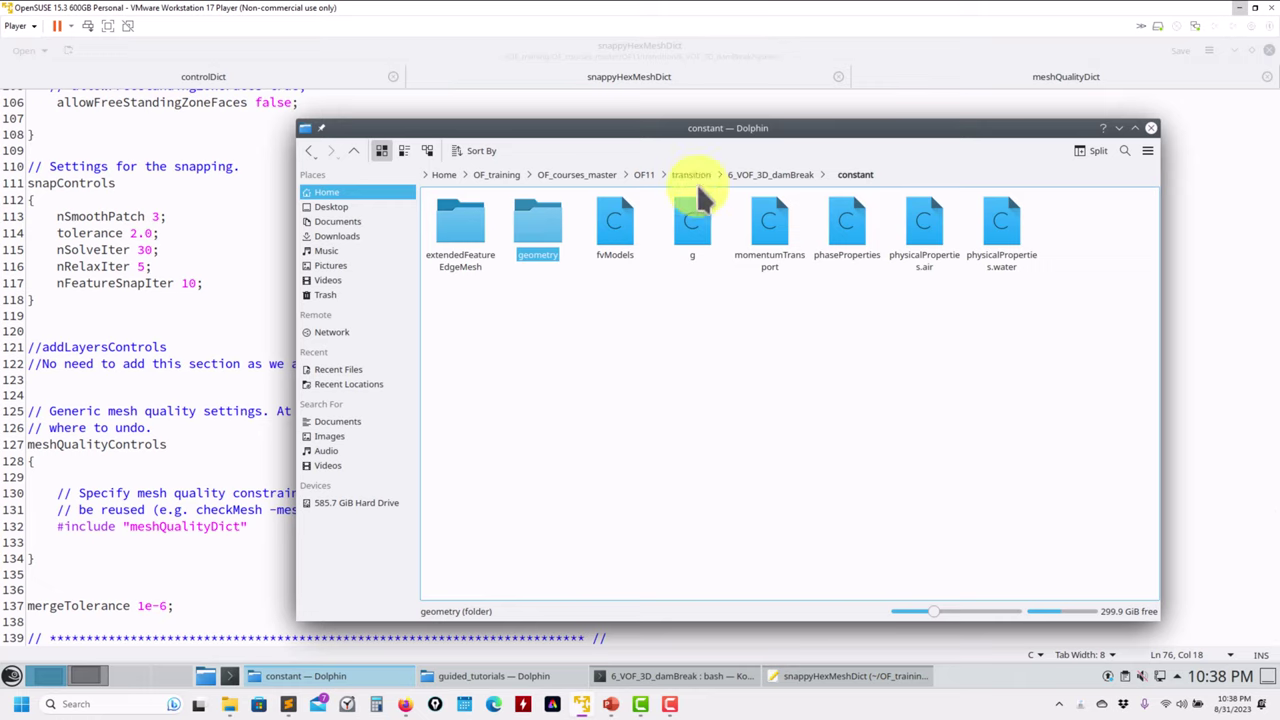
click(762, 175)
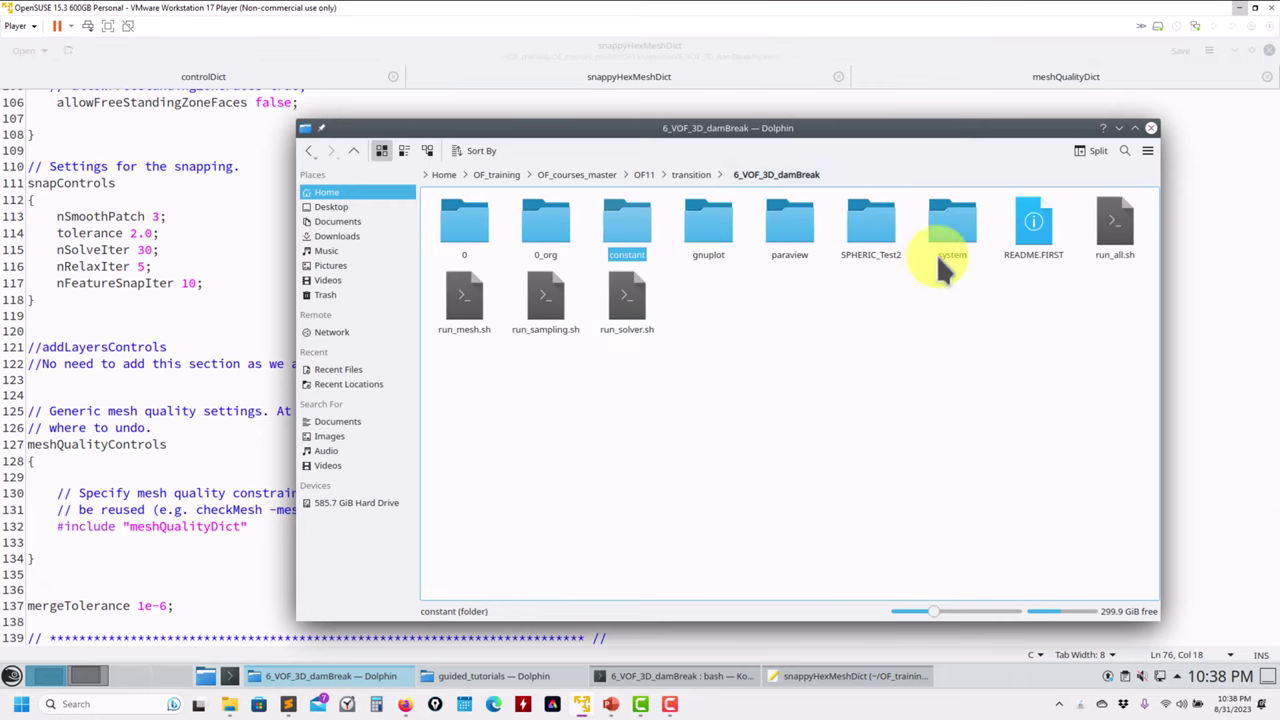
click(634, 239)
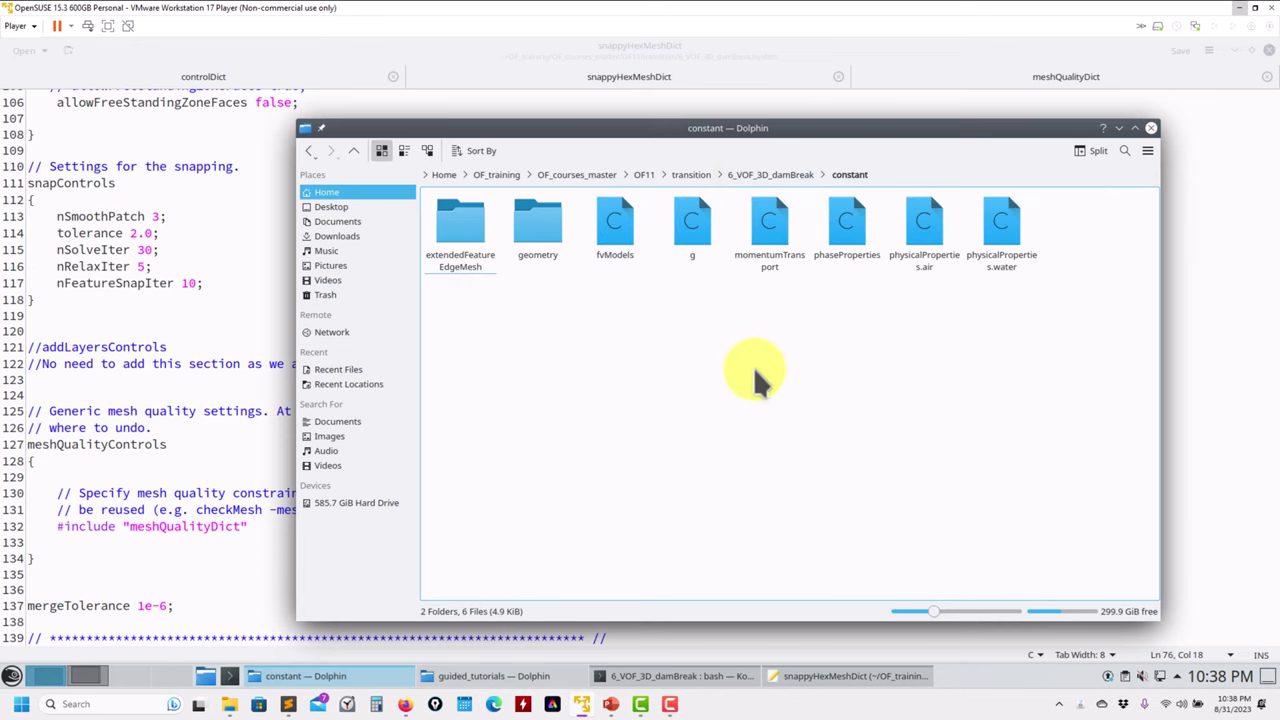
drag(922, 236, 214, 282)
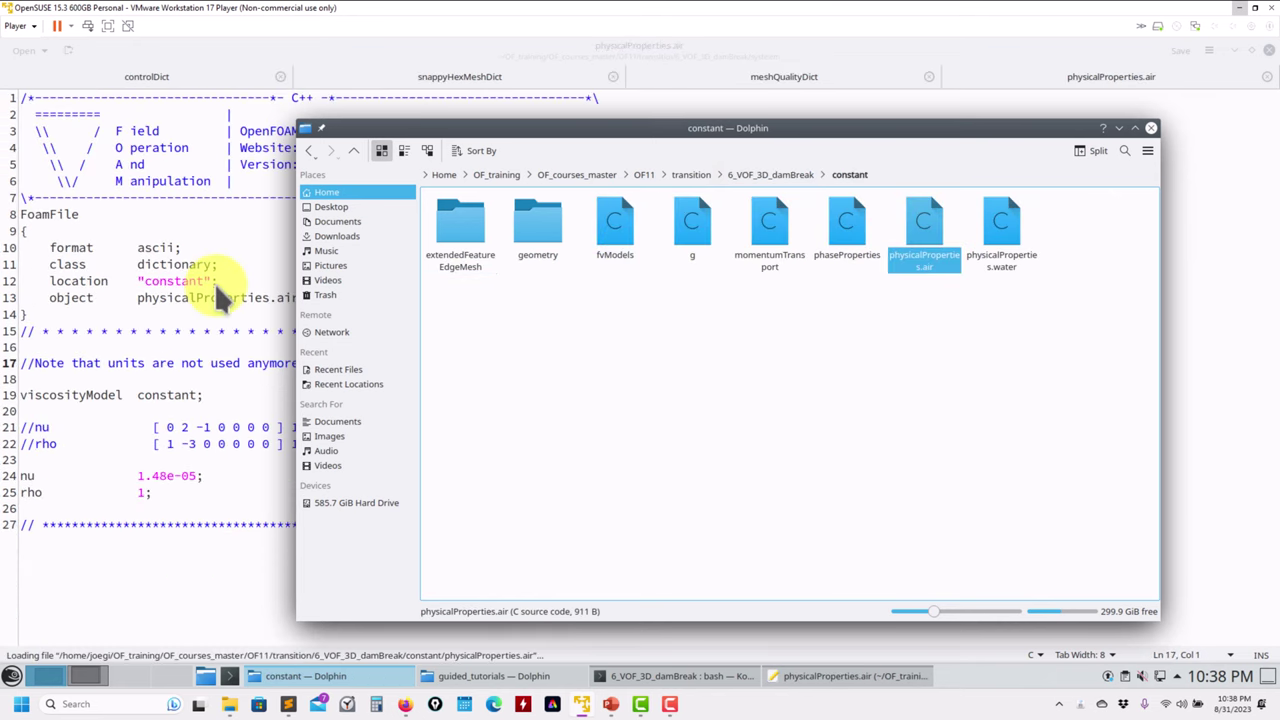
click(214, 282)
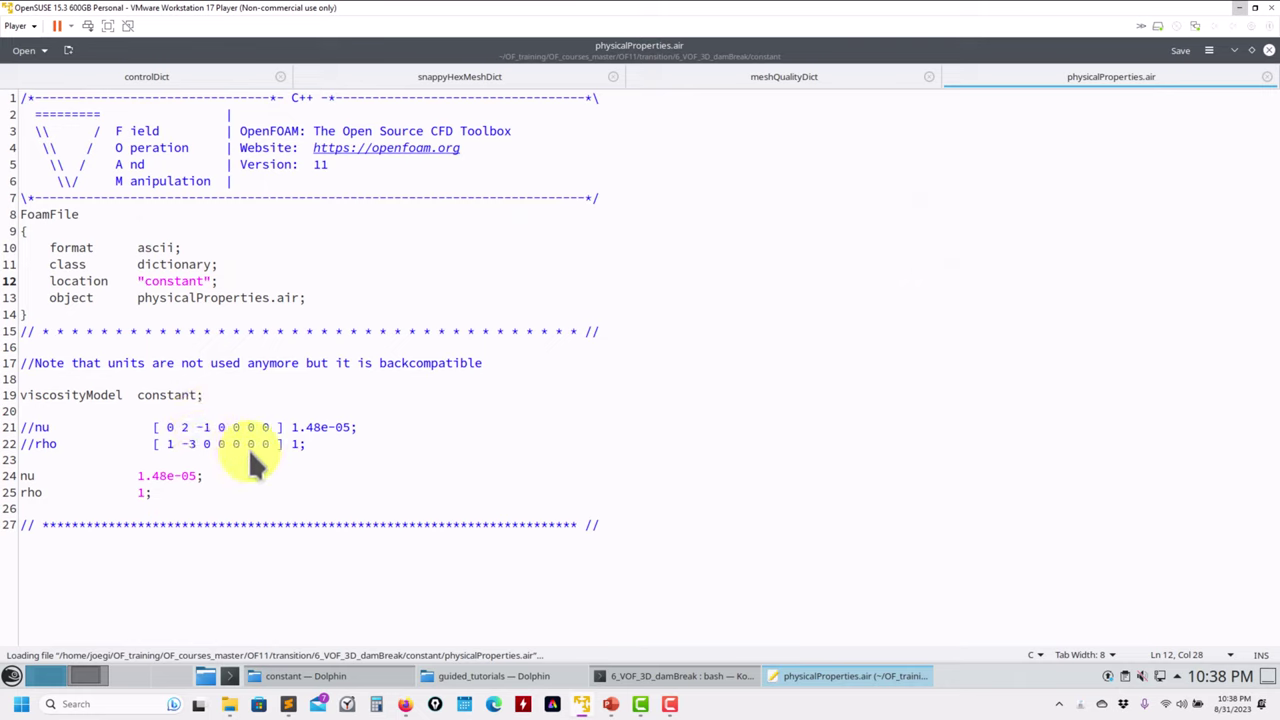
Highlight the commented unit dimensions of nu and the rho line in physicalProperties.air
drag(292, 428, 153, 427)
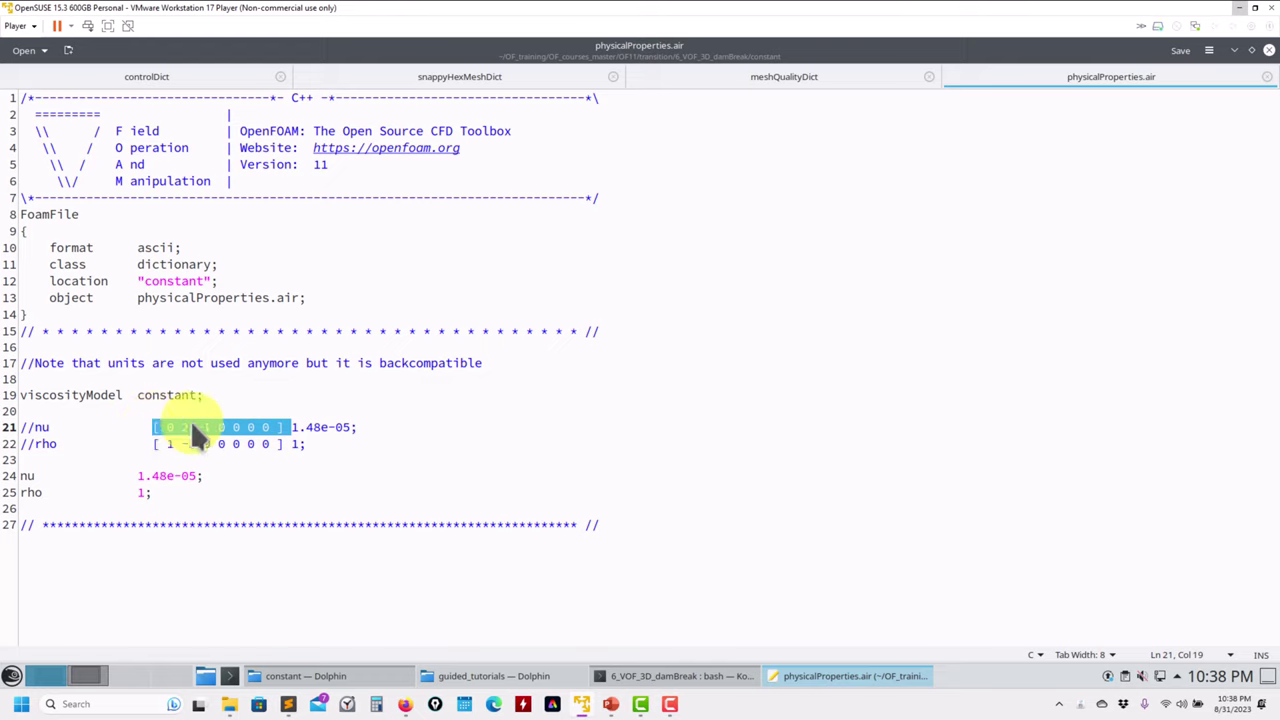
click(160, 429)
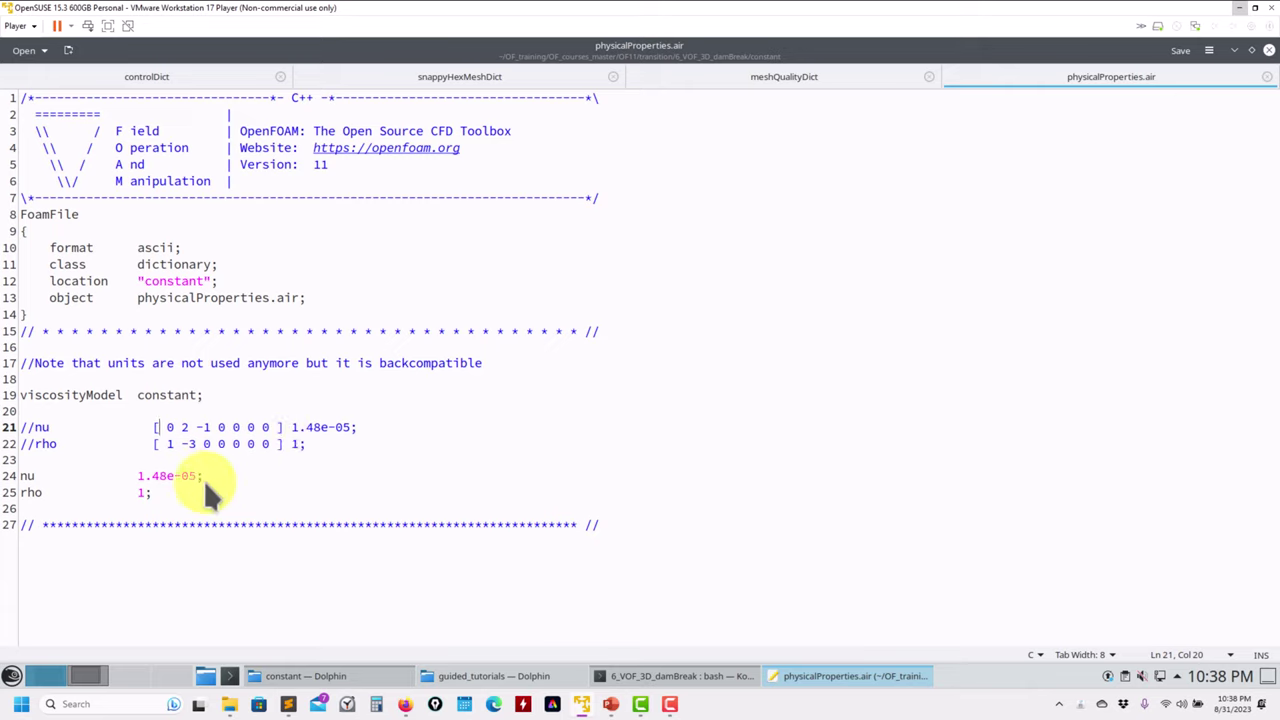
drag(175, 494, 4, 493)
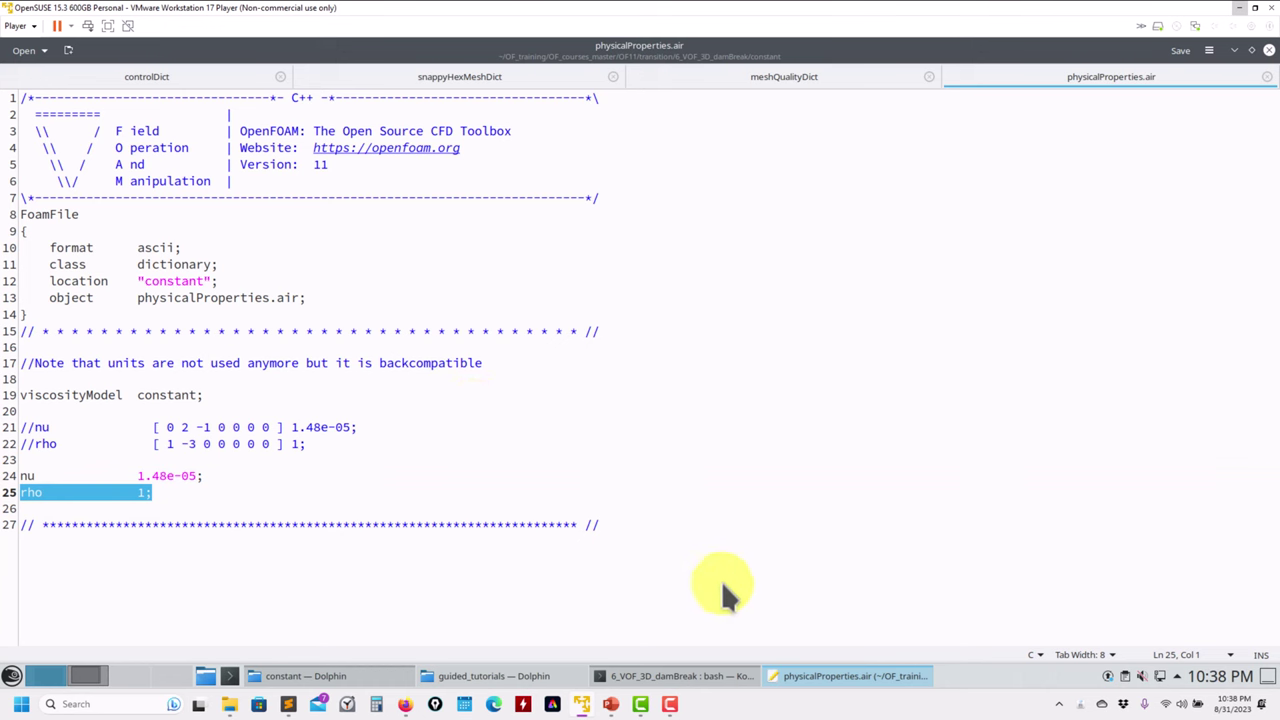
Show the contents of the case's system folder in the file manager, placed in front of the text editor
click(825, 677)
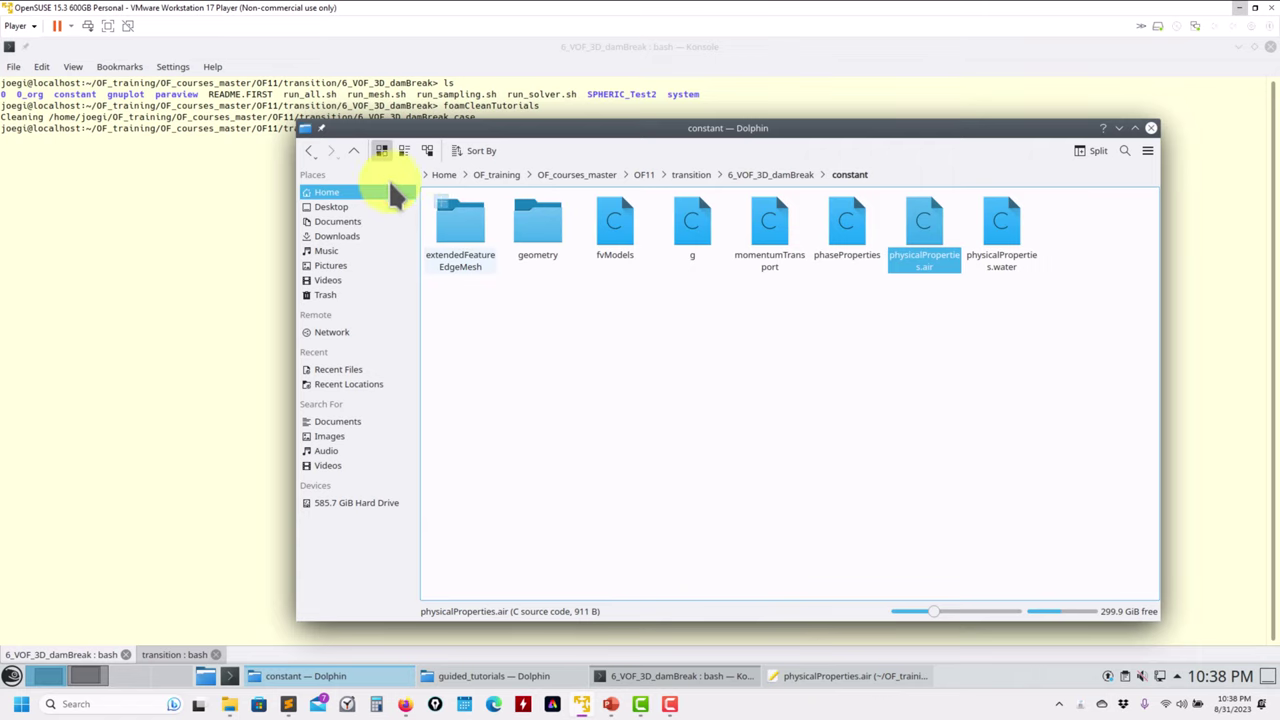
click(358, 153)
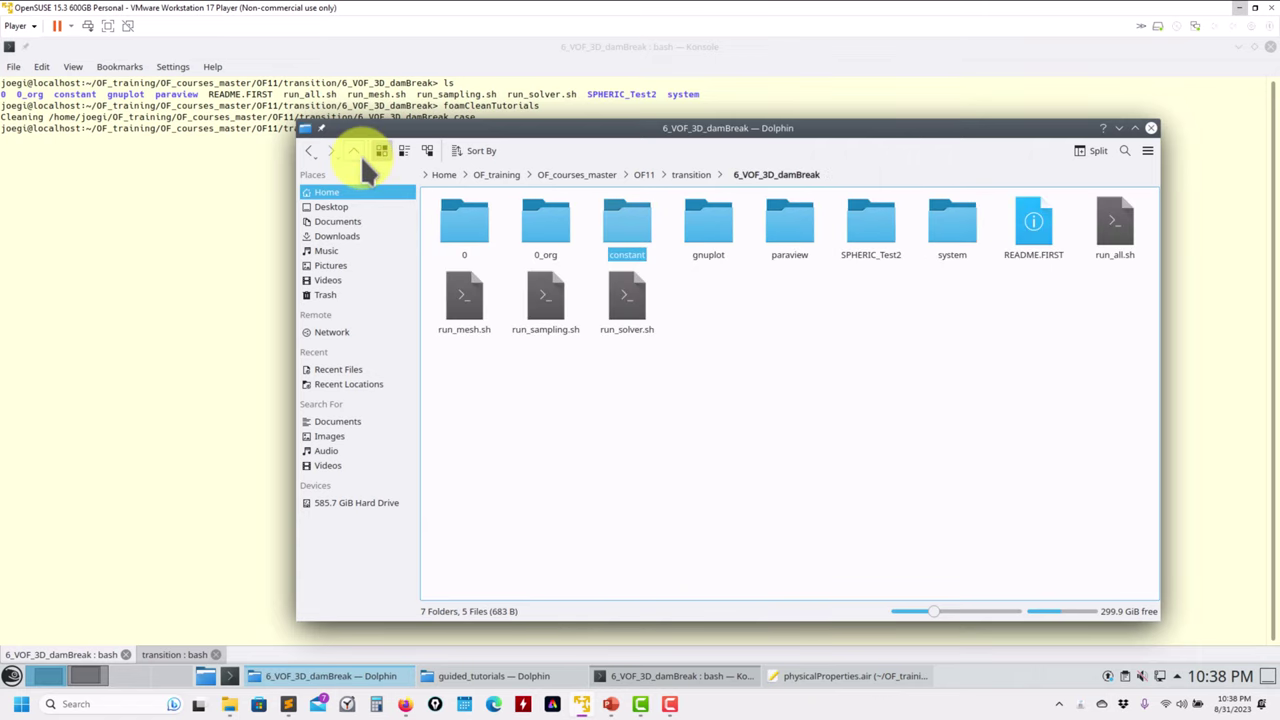
click(955, 225)
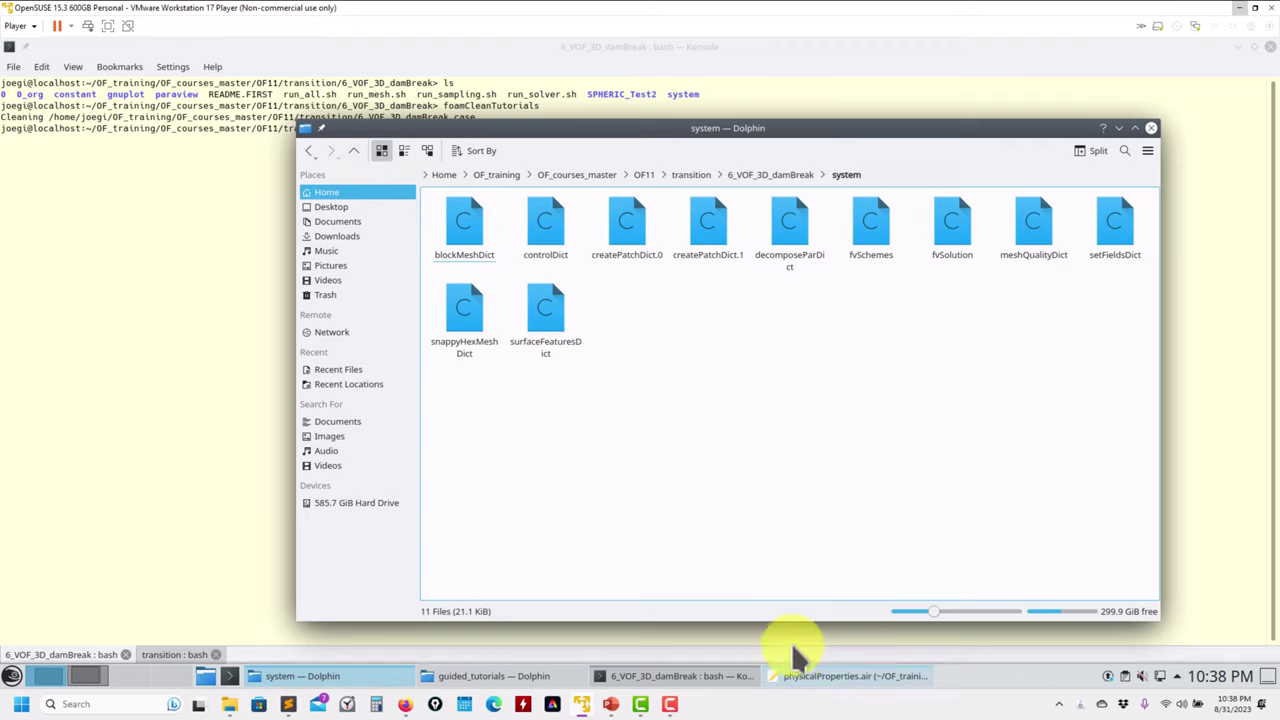
click(818, 676)
click(330, 680)
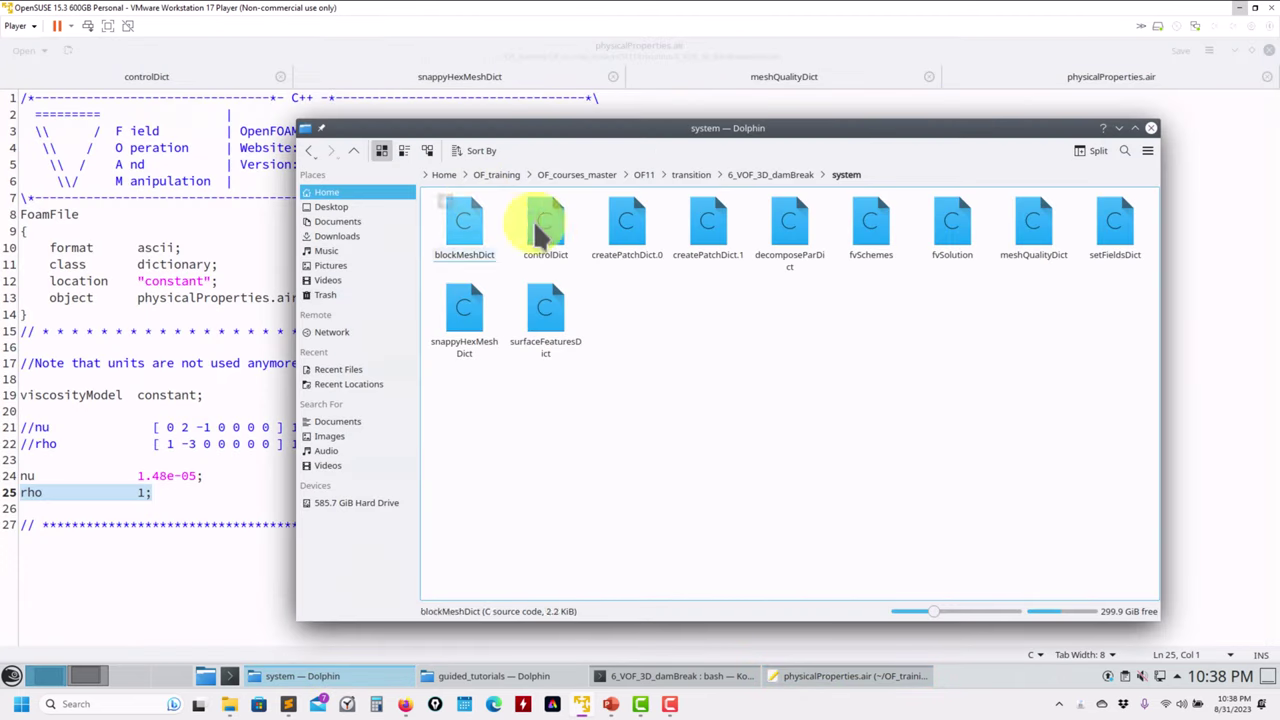
Open fvSchemes and fvSolution from the system folder in the text editor
drag(543, 225, 220, 240)
drag(995, 310, 203, 352)
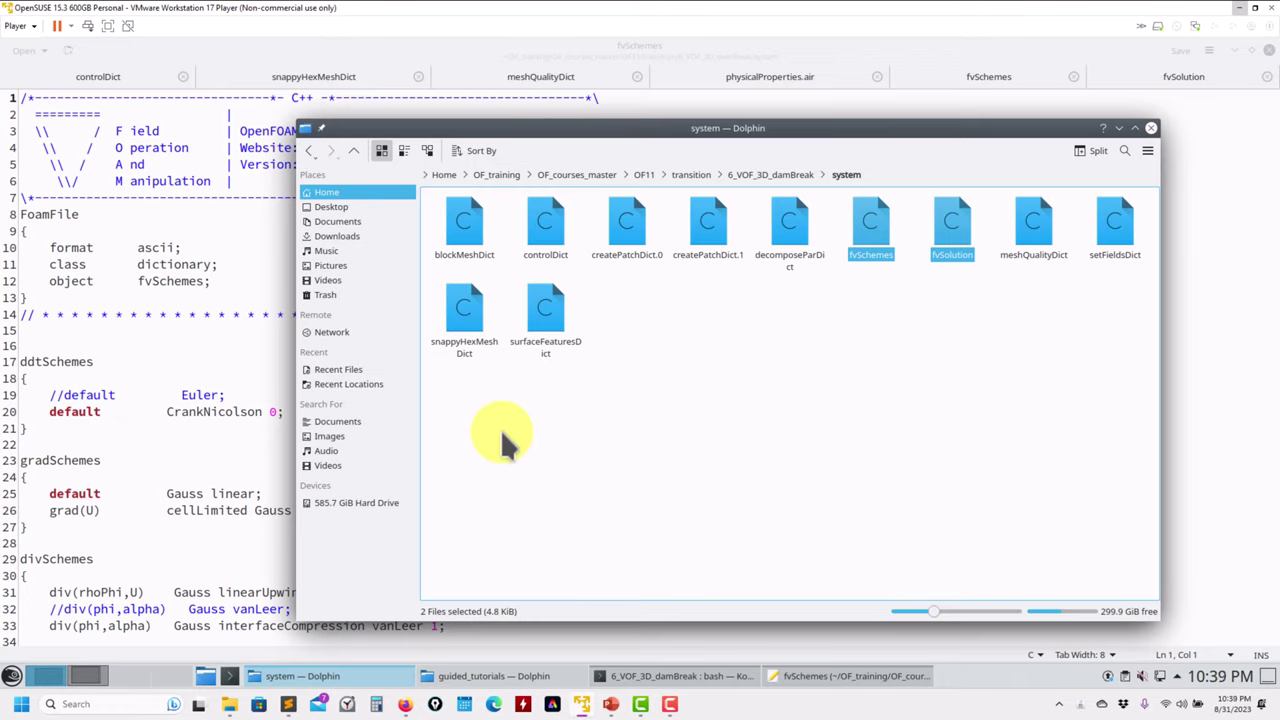
Open run_solver.sh and run_mesh.sh from the 6_VOF_3D_damBreak folder in the text editor and bring the editor to the front
click(775, 175)
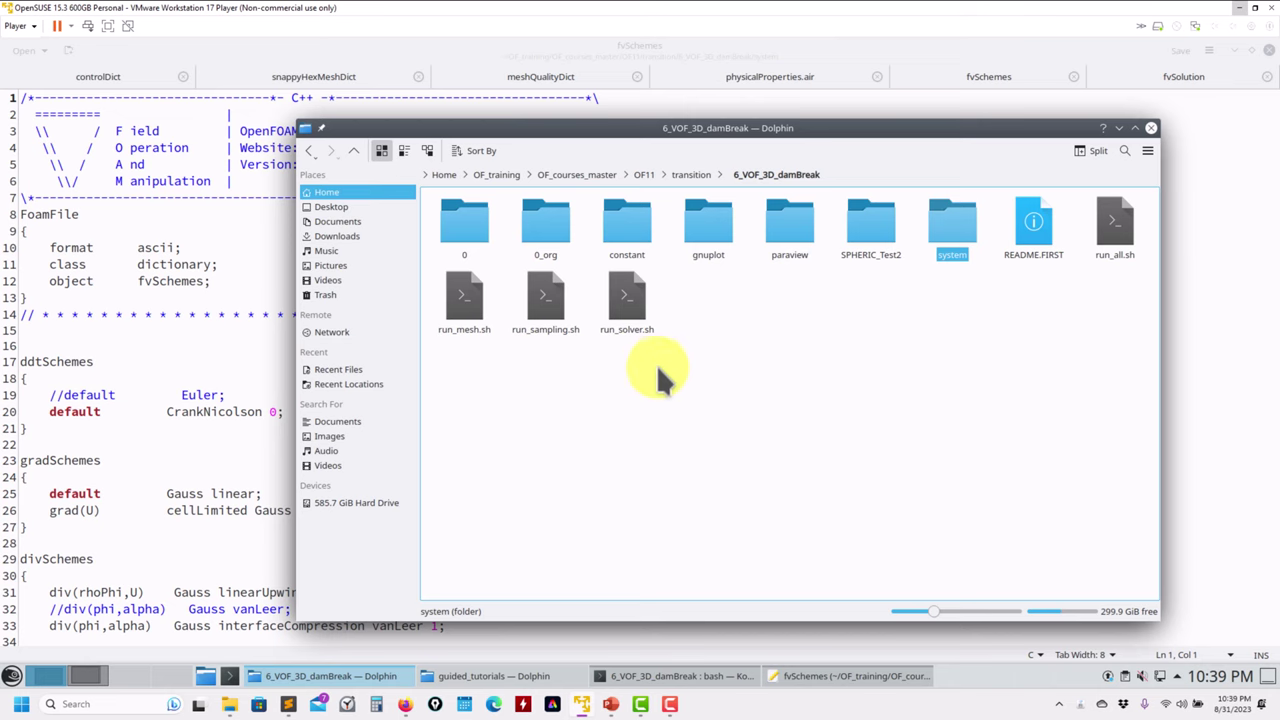
click(636, 297)
click(462, 300)
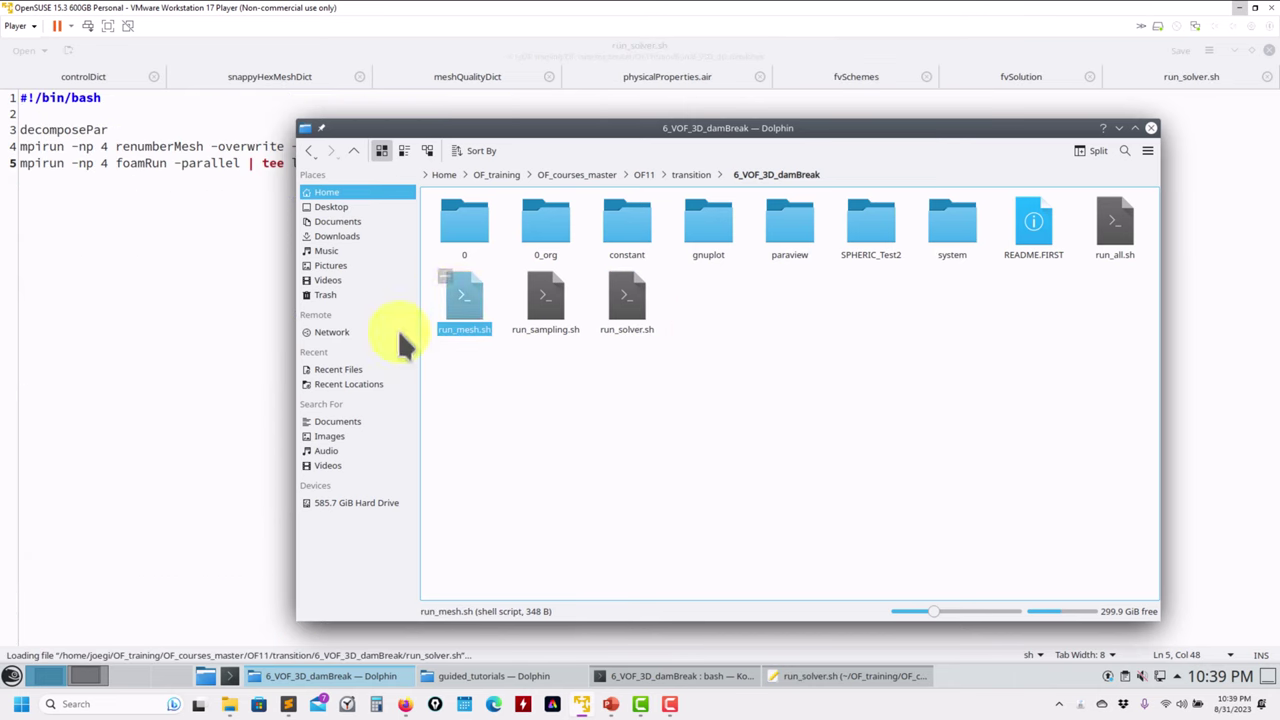
drag(400, 335, 167, 319)
click(167, 319)
Highlight the snappyHexMesh command in run_mesh.sh and switch to the run_solver.sh script
double_click(69, 227)
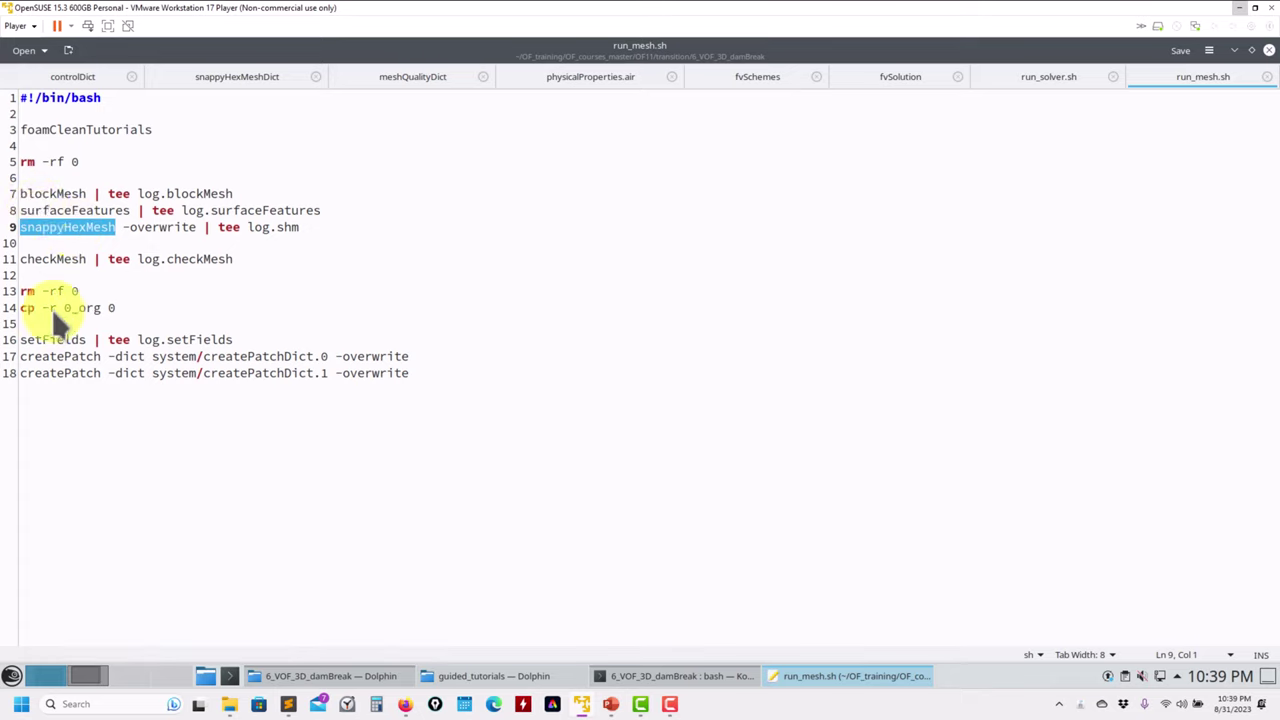
click(1045, 80)
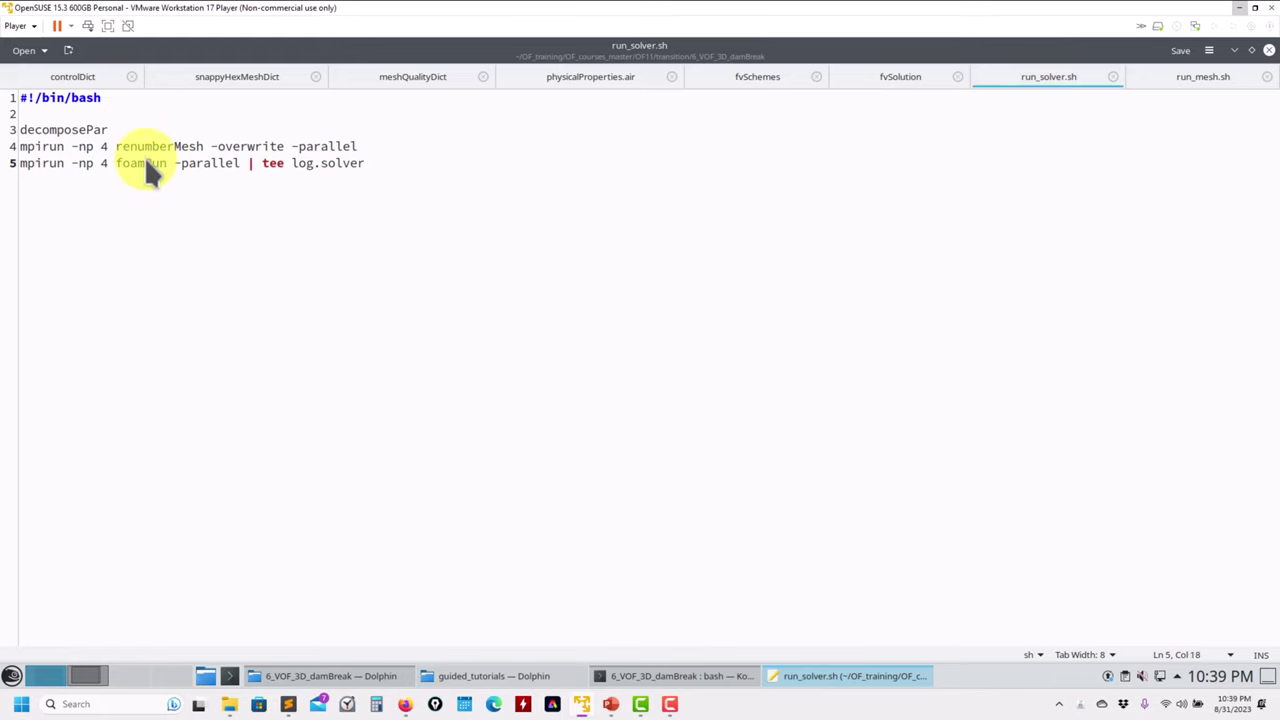
Switch to the terminal and enter the command prefix foam at the case folder's prompt
click(657, 675)
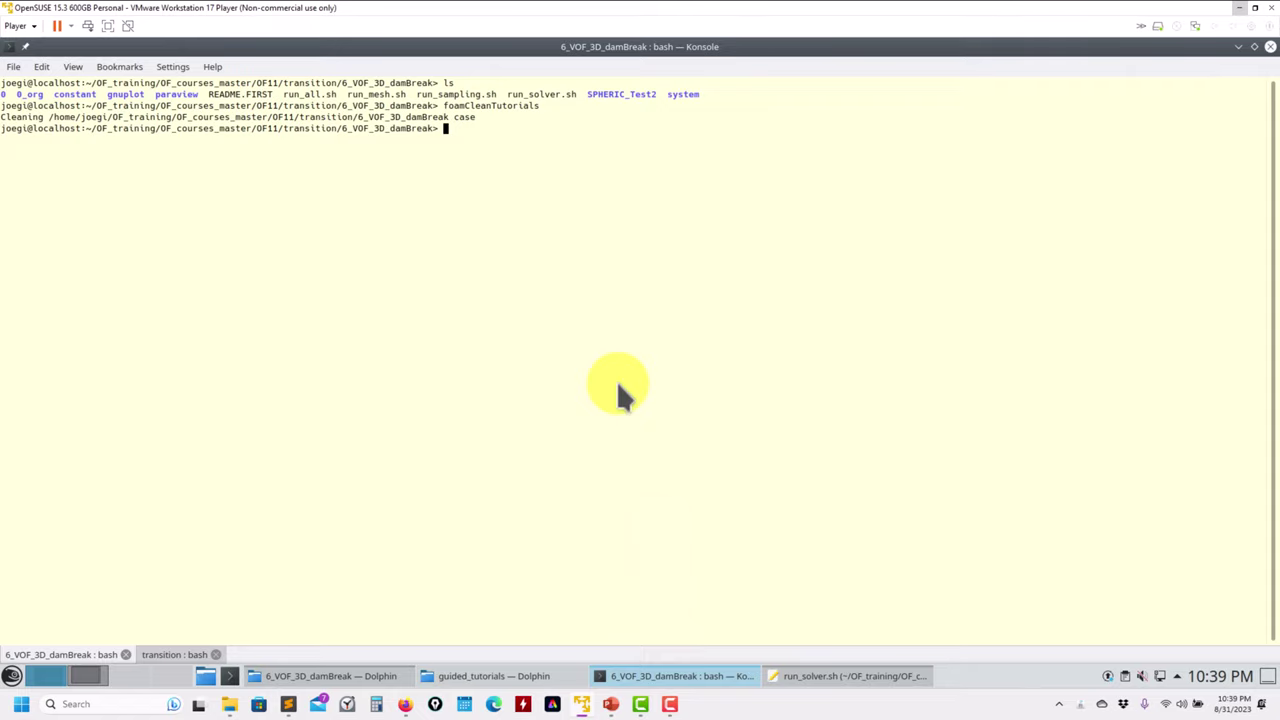
text(foamRun)
key(BackSpace)
key(BackSpace)
key(BackSpace)
text(Po)
key(Tab)
key(BackSpace)
key(BackSpace)
key(BackSpace)
key(BackSpace)
key(BackSpace)
key(BackSpace)
key(BackSpace)
key(BackSpace)
key(BackSpace)
key(BackSpace)
key(BackSpace)
key(BackSpace)
Complete the command as foamInfo foamMultiRun, run it and read its output back to the start of the description
text(Mu)
key(Tab)
text(-)
key(BackSpace)
key(Left)
key(Left)
key(Left)
key(Left)
key(Left)
key(Left)
key(Left)
key(Left)
key(Left)
key(Left)
key(Left)
key(Left)
key(Left)
text(foamInfo)
key(Return)
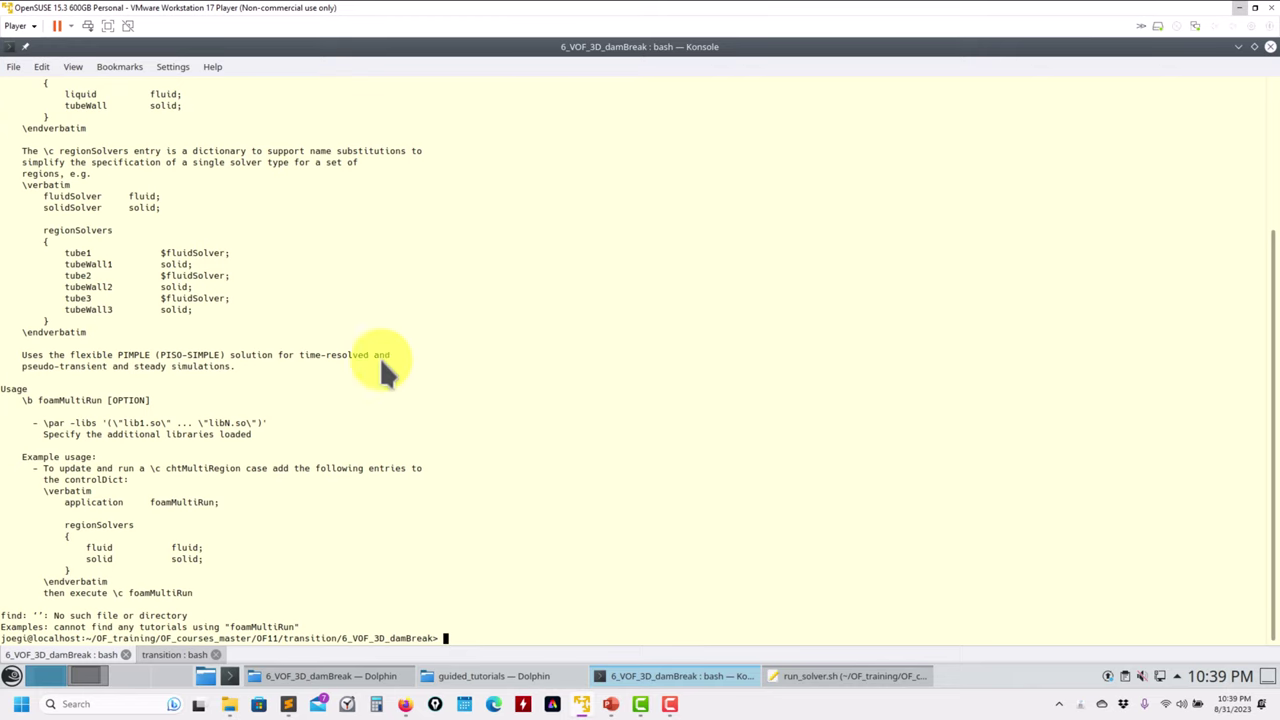
scroll(218, 425, up, 1)
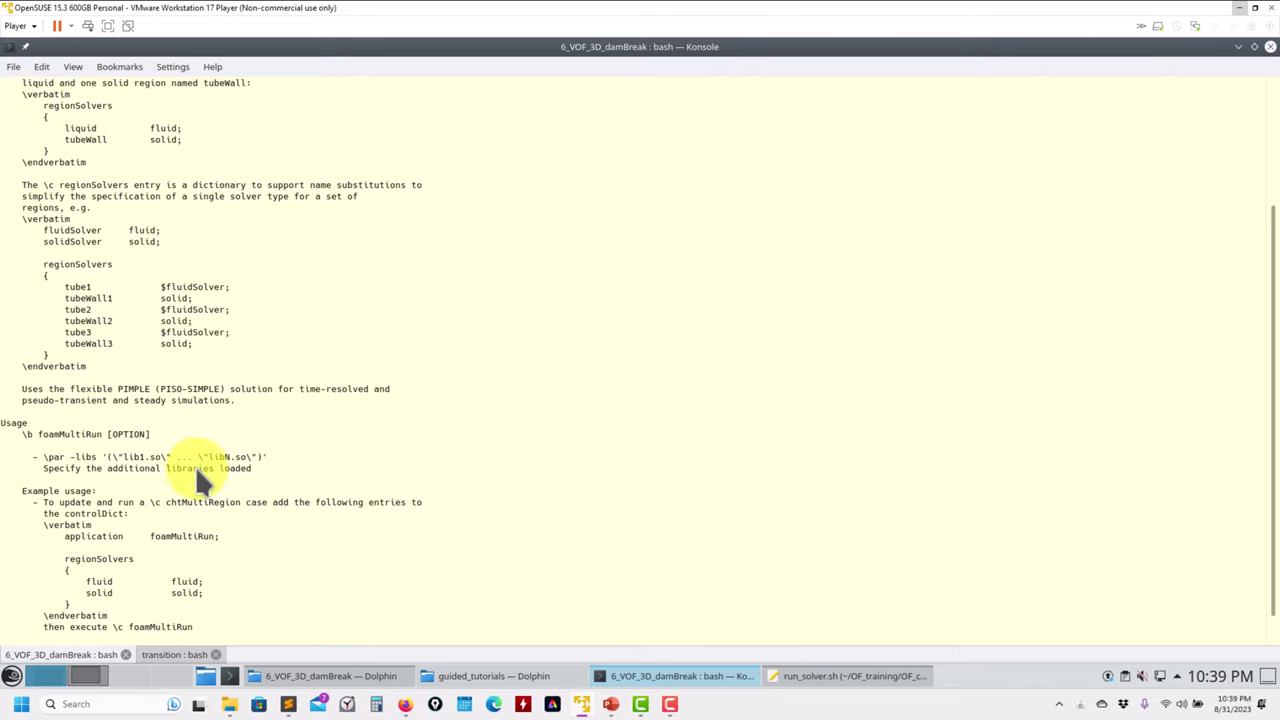
scroll(195, 466, up, 5)
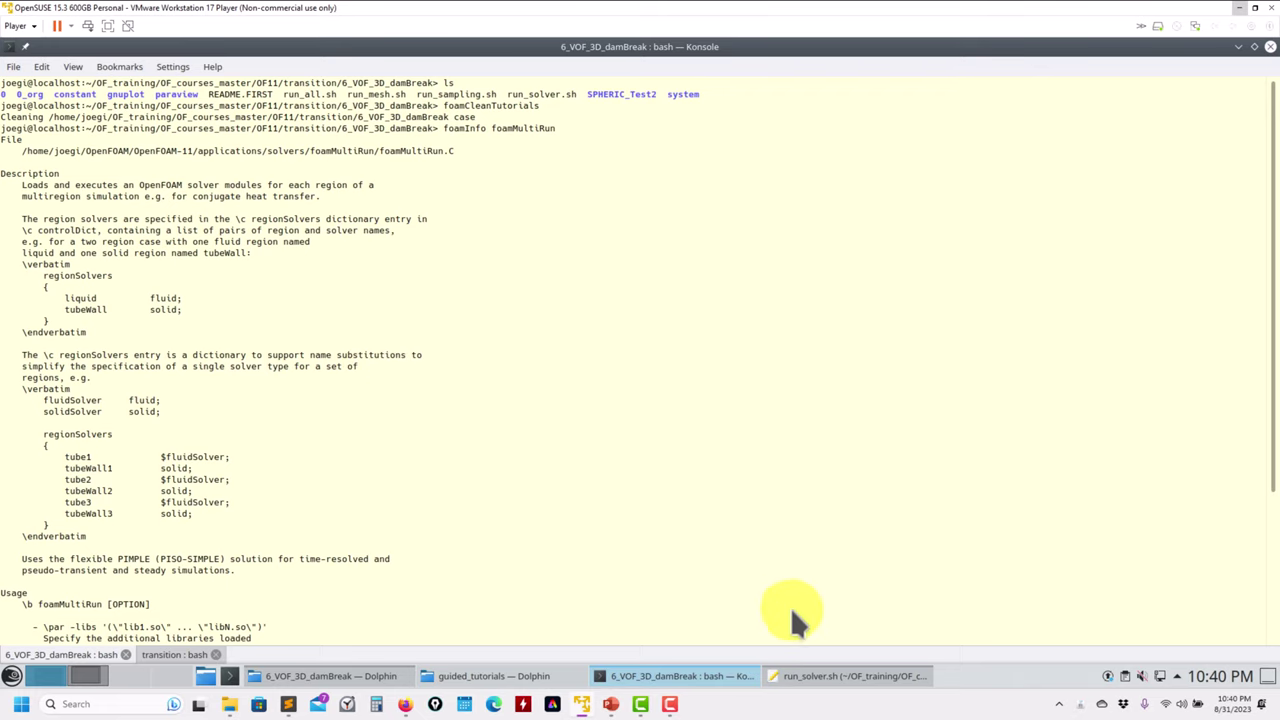
Show controlDict in the text editor and look through it from the application entry to the min/max function objects
click(837, 675)
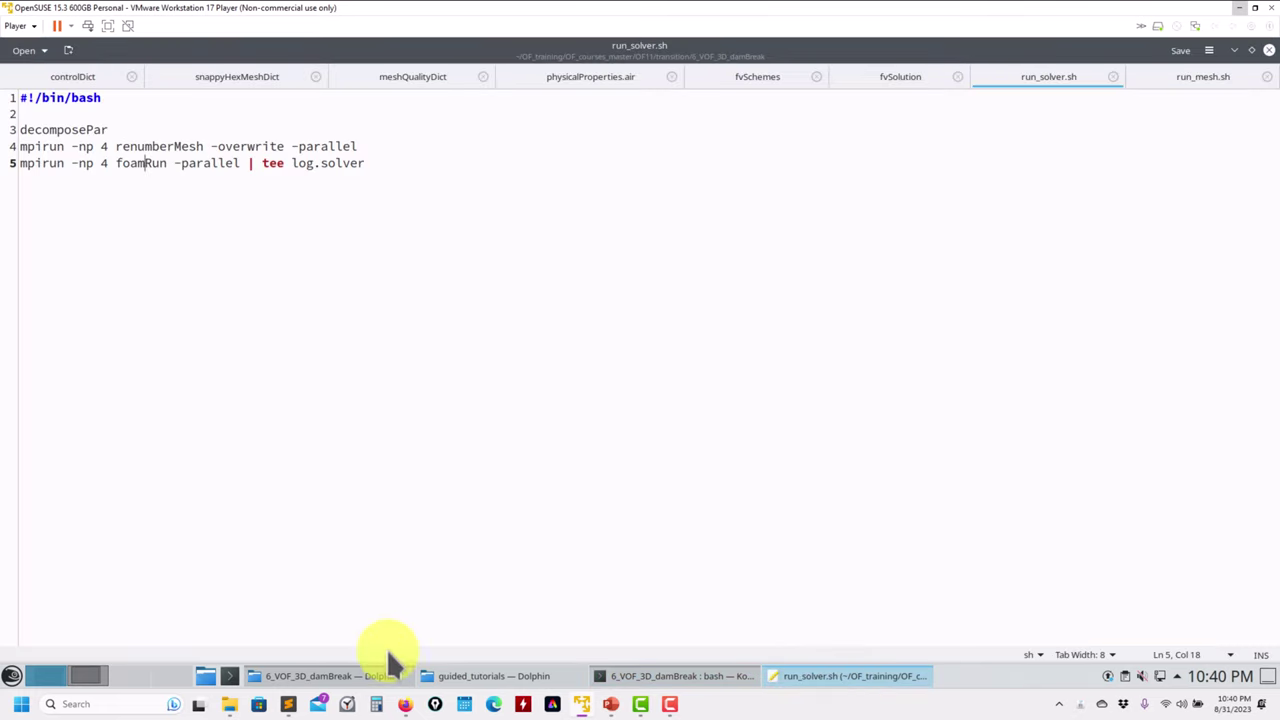
click(64, 78)
scroll(158, 359, down, 12)
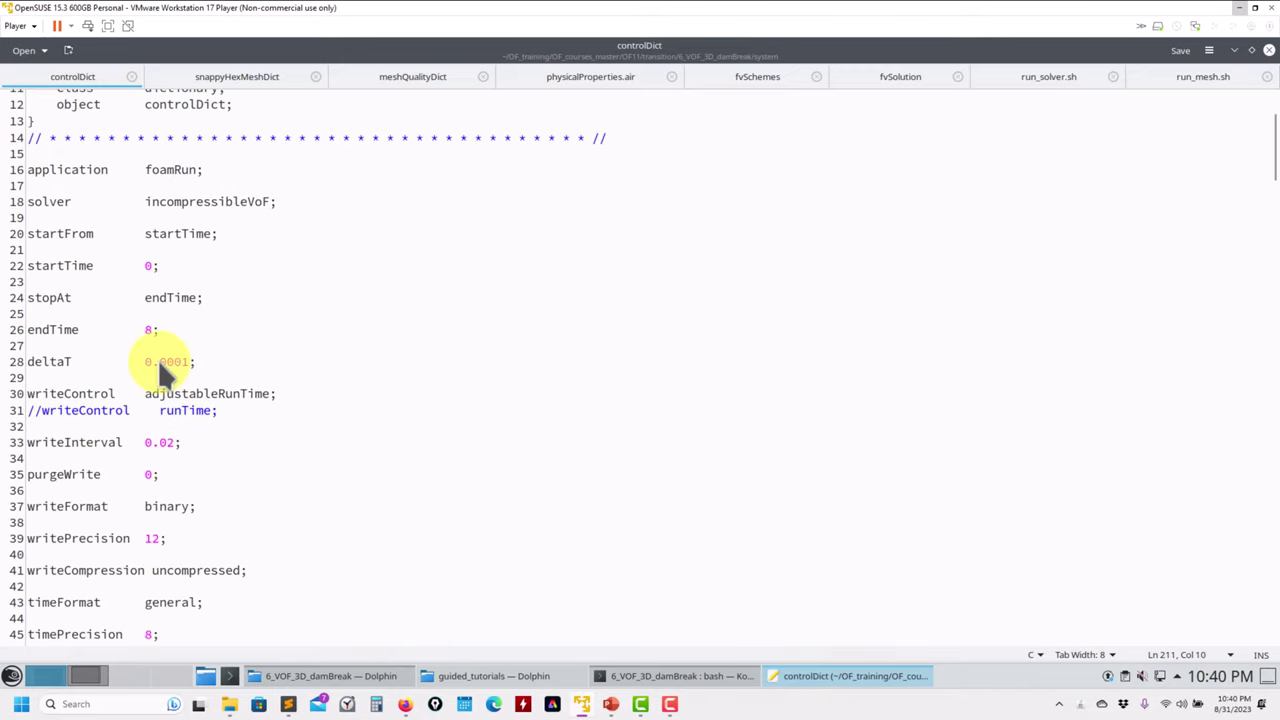
scroll(158, 365, down, 5)
scroll(129, 268, down, 17)
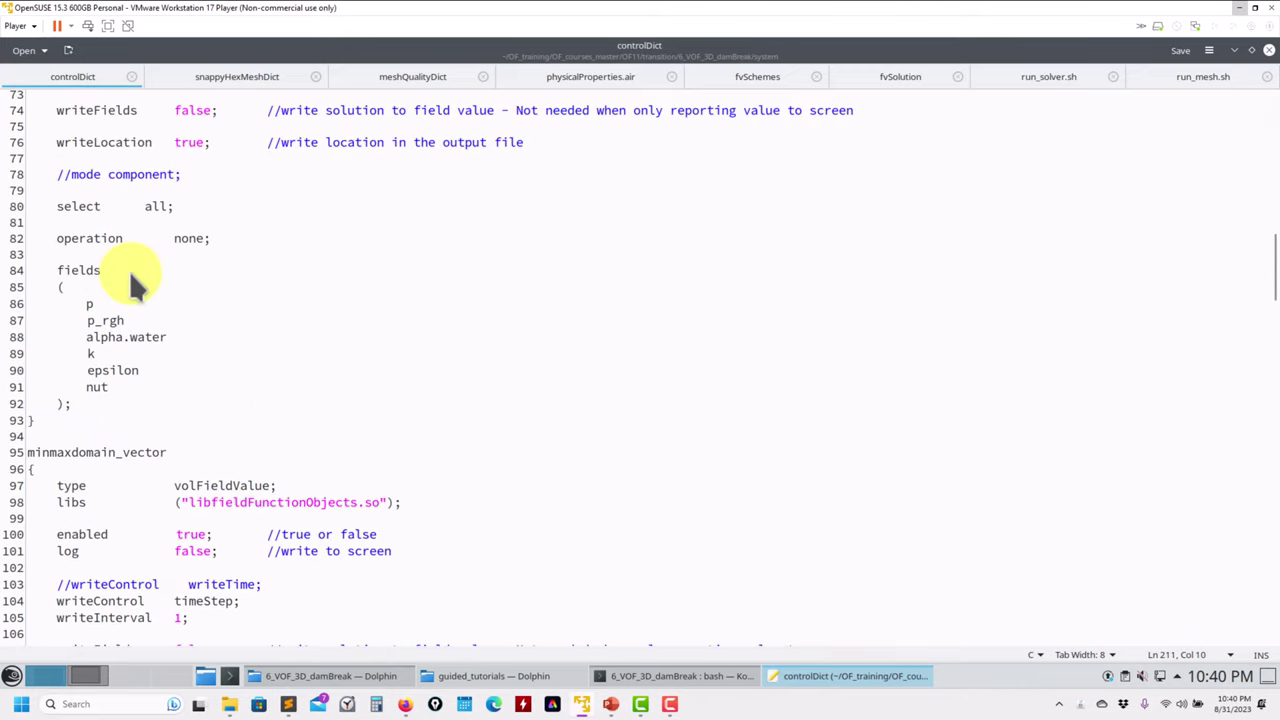
scroll(123, 230, down, 6)
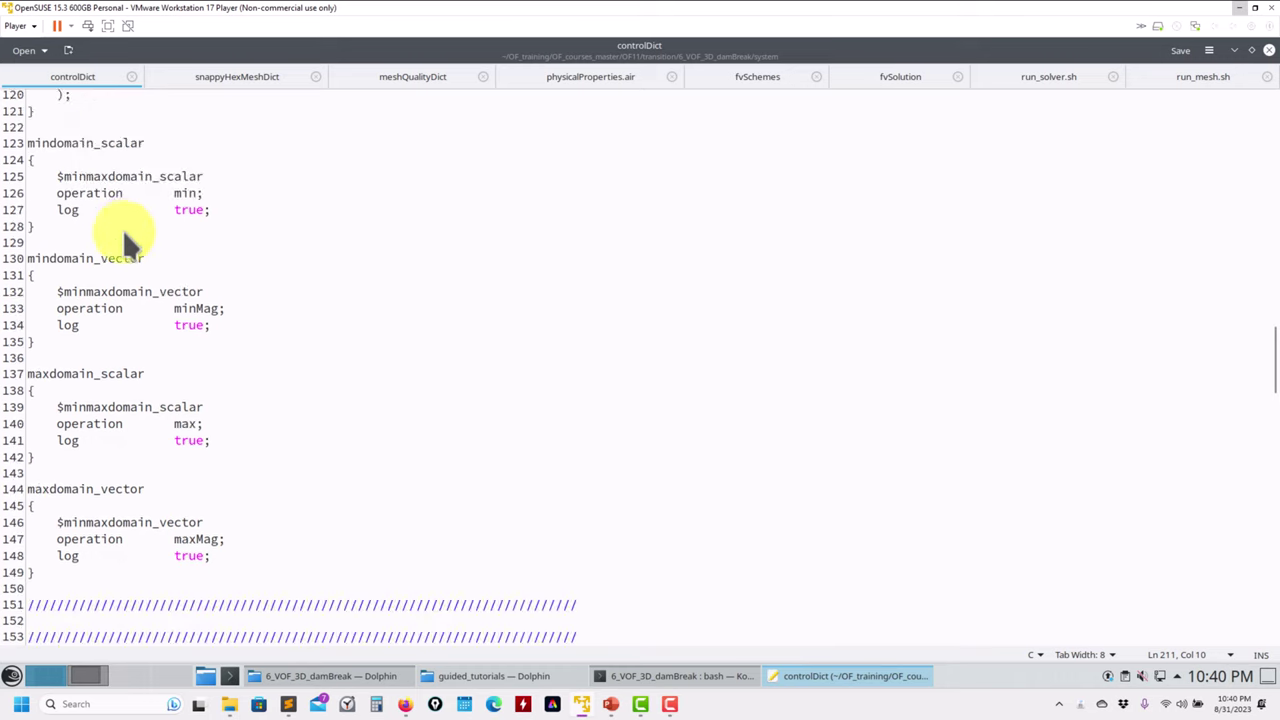
scroll(120, 239, up, 10)
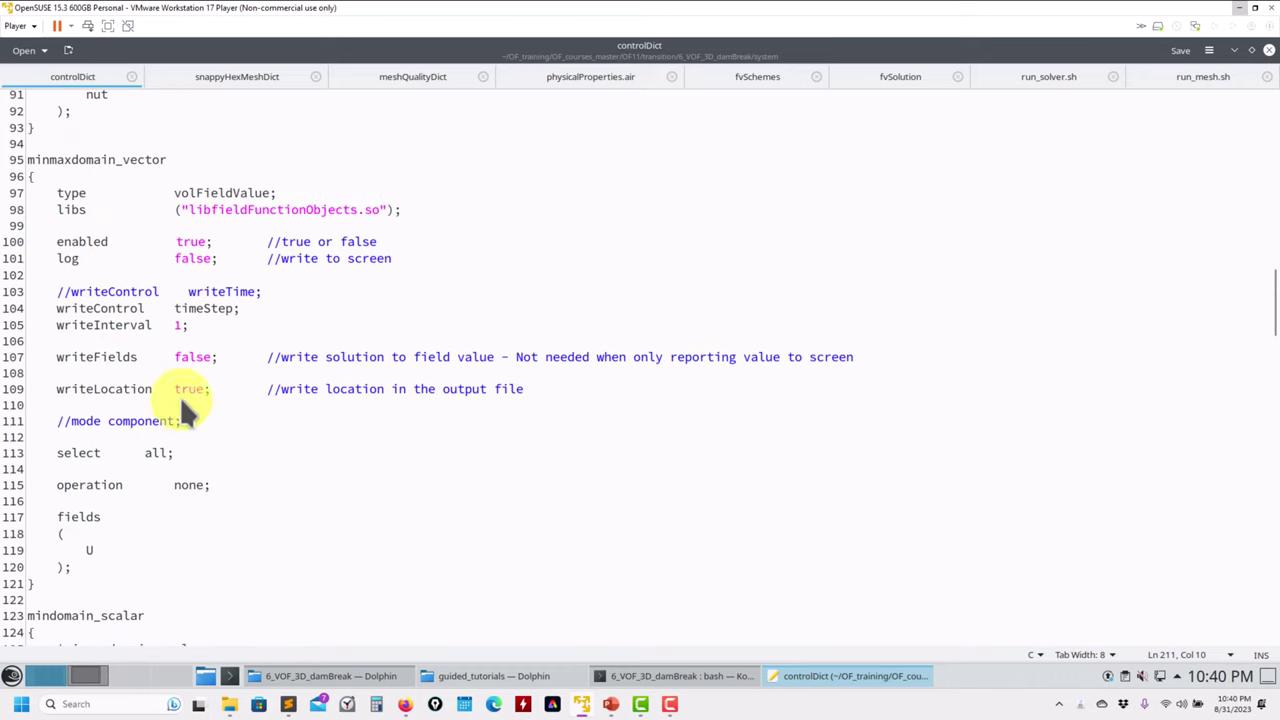
Highlight the select keyword in minmaxdomain_vector and the select all line in water_in_domain
double_click(70, 451)
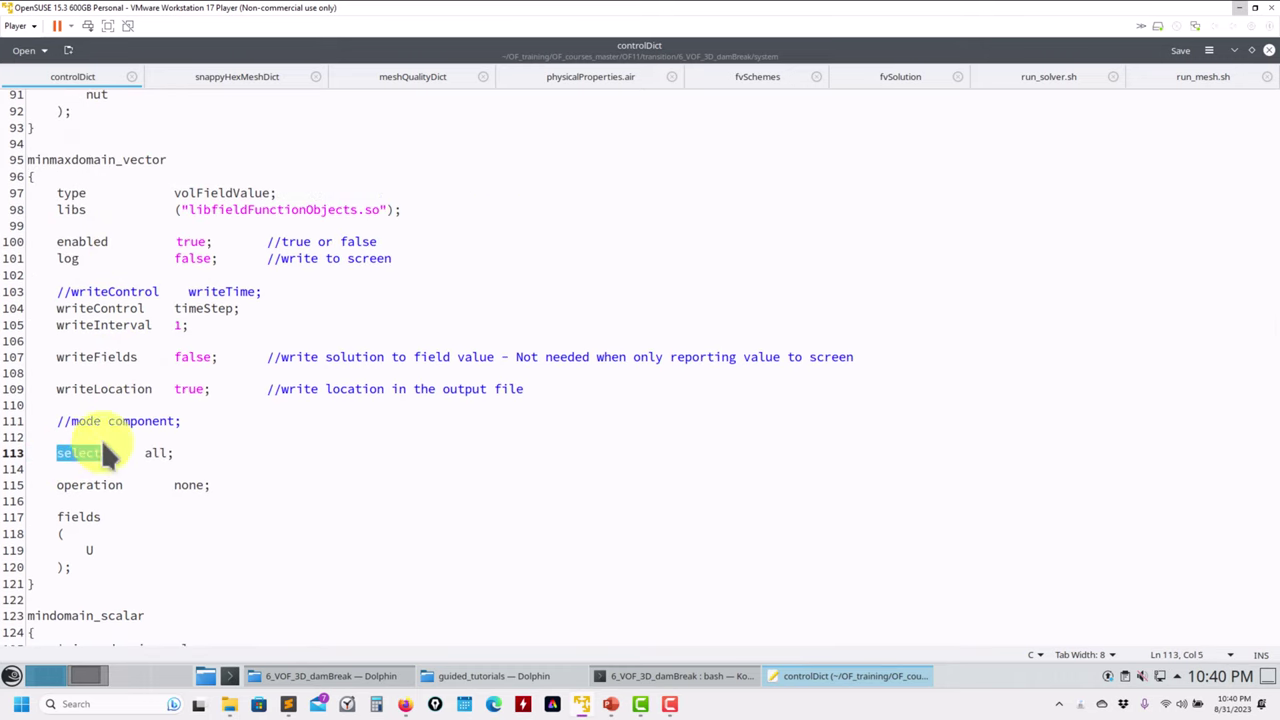
scroll(254, 425, down, 5)
scroll(254, 425, down, 16)
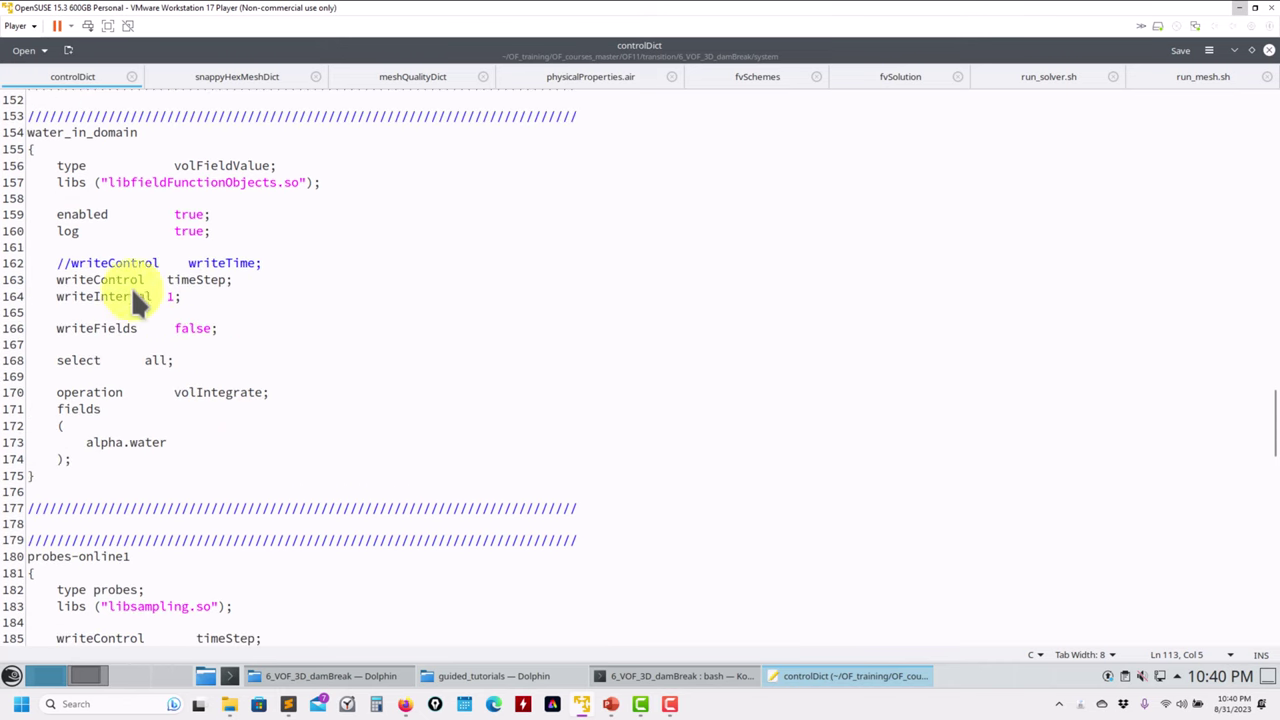
triple_click(72, 356)
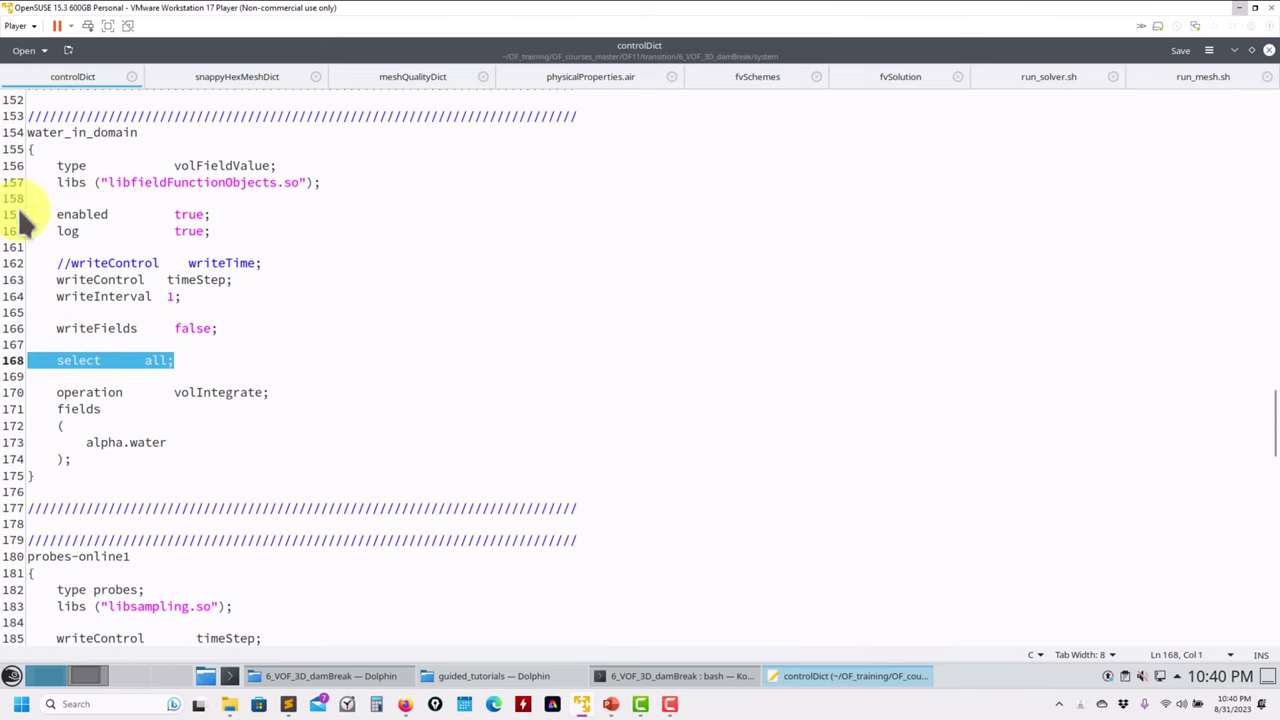
Look through the probes-online1 and probes-online2 function objects, including their fields and probeLocations lists
scroll(263, 381, down, 6)
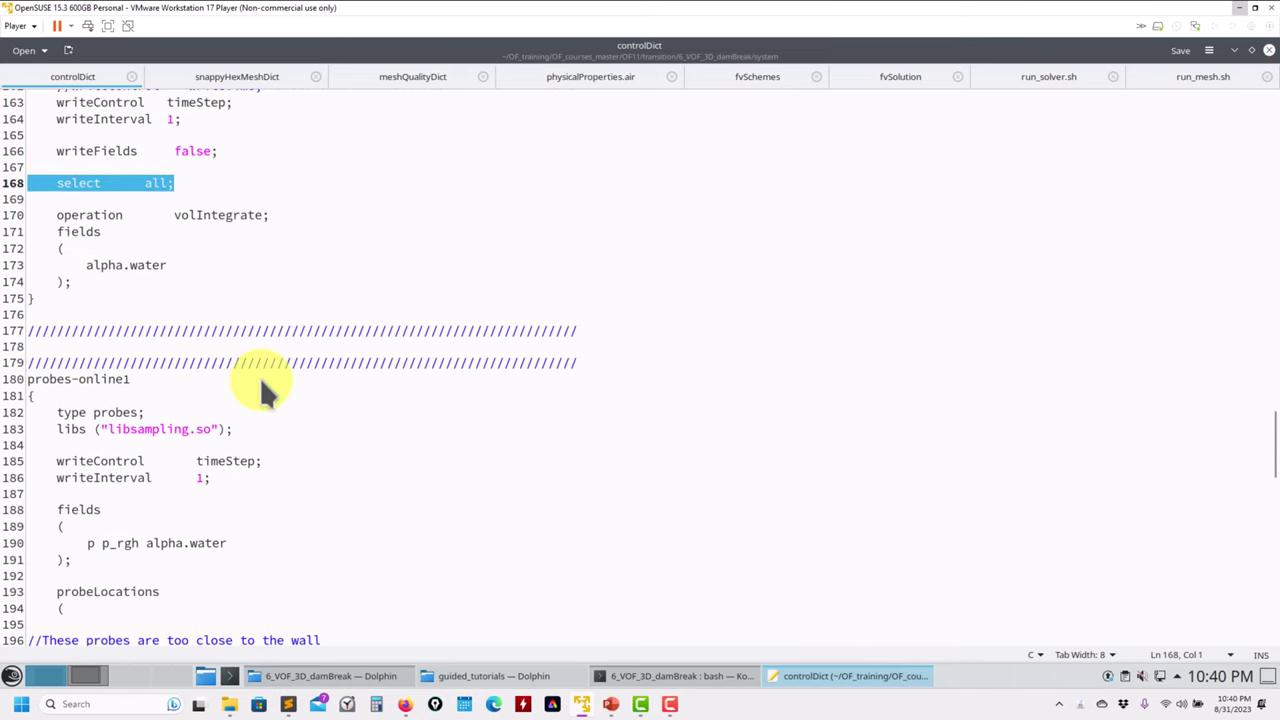
scroll(91, 283, down, 14)
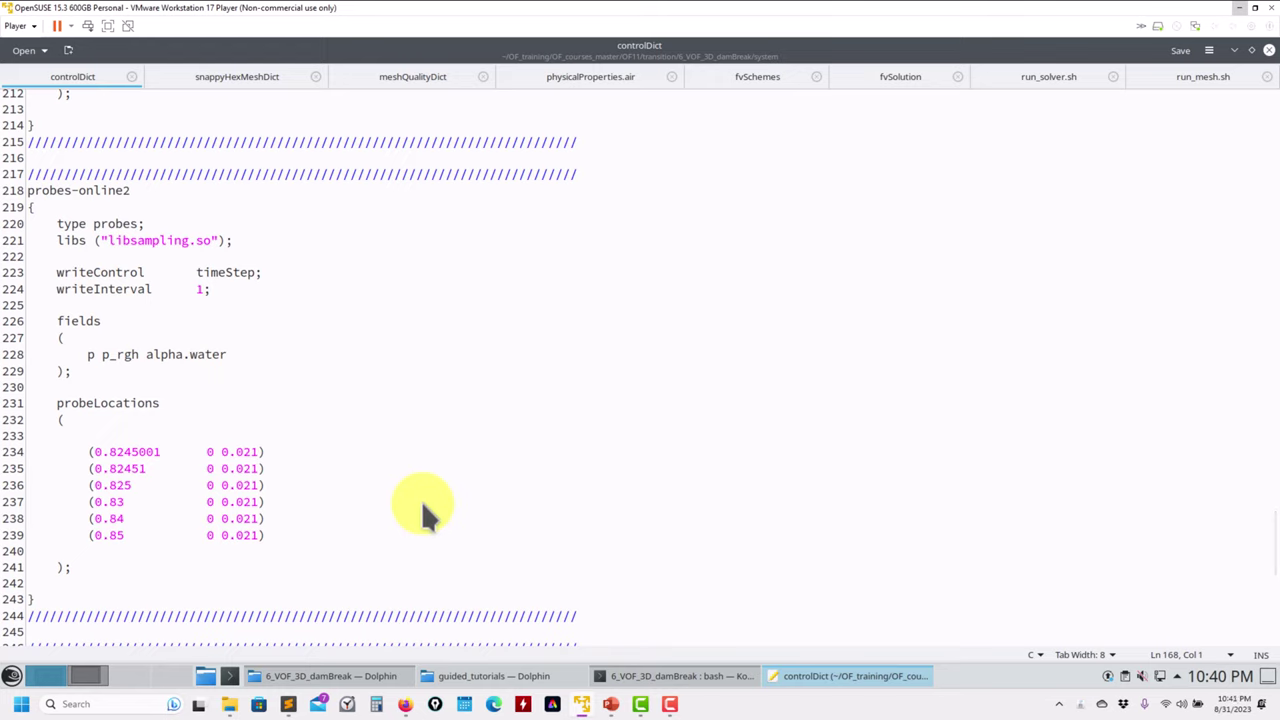
scroll(200, 268, up, 13)
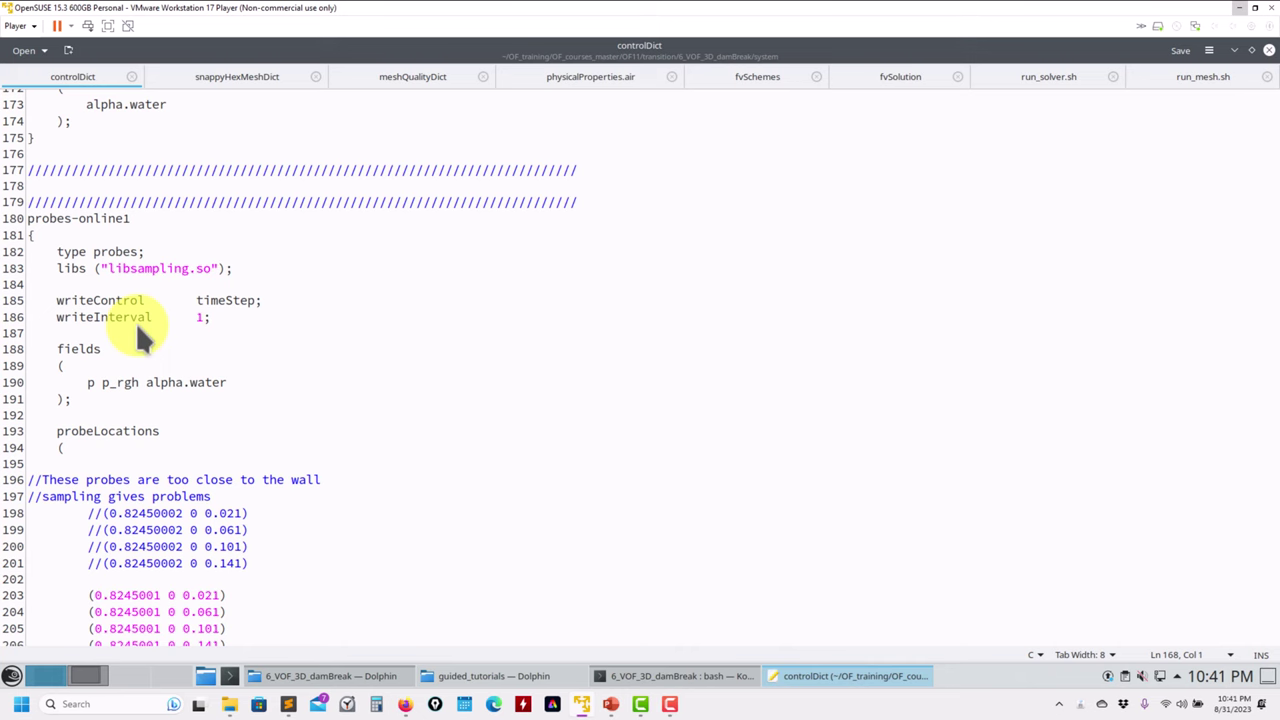
scroll(180, 380, down, 5)
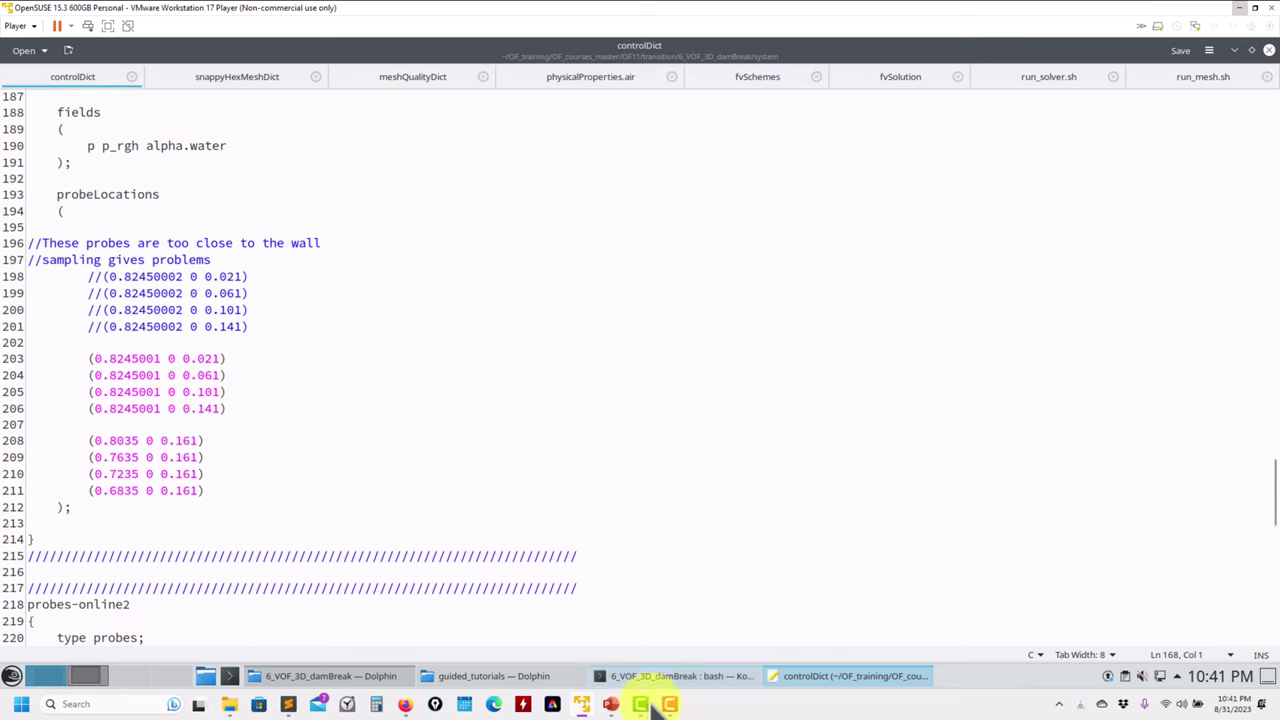
Switch to the PowerPoint presentation and view slides 26, 27 and 28, selecting the free-surface animation on slide 28
click(611, 704)
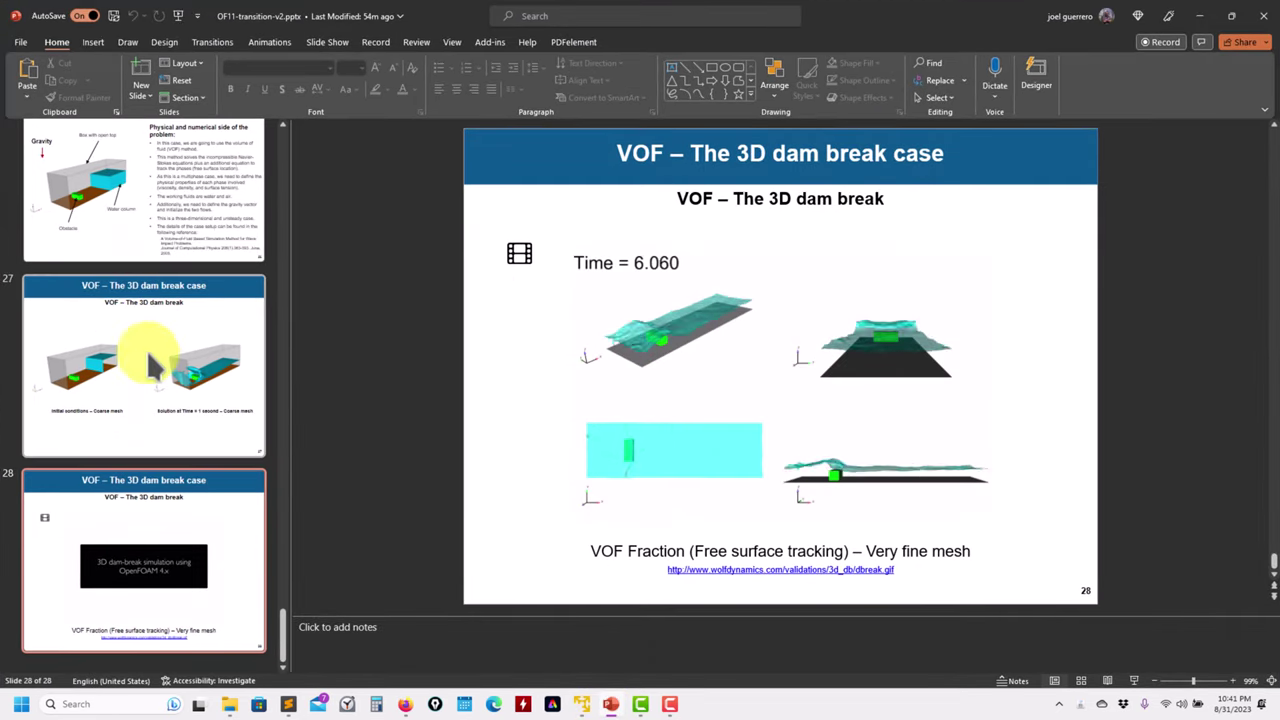
click(103, 203)
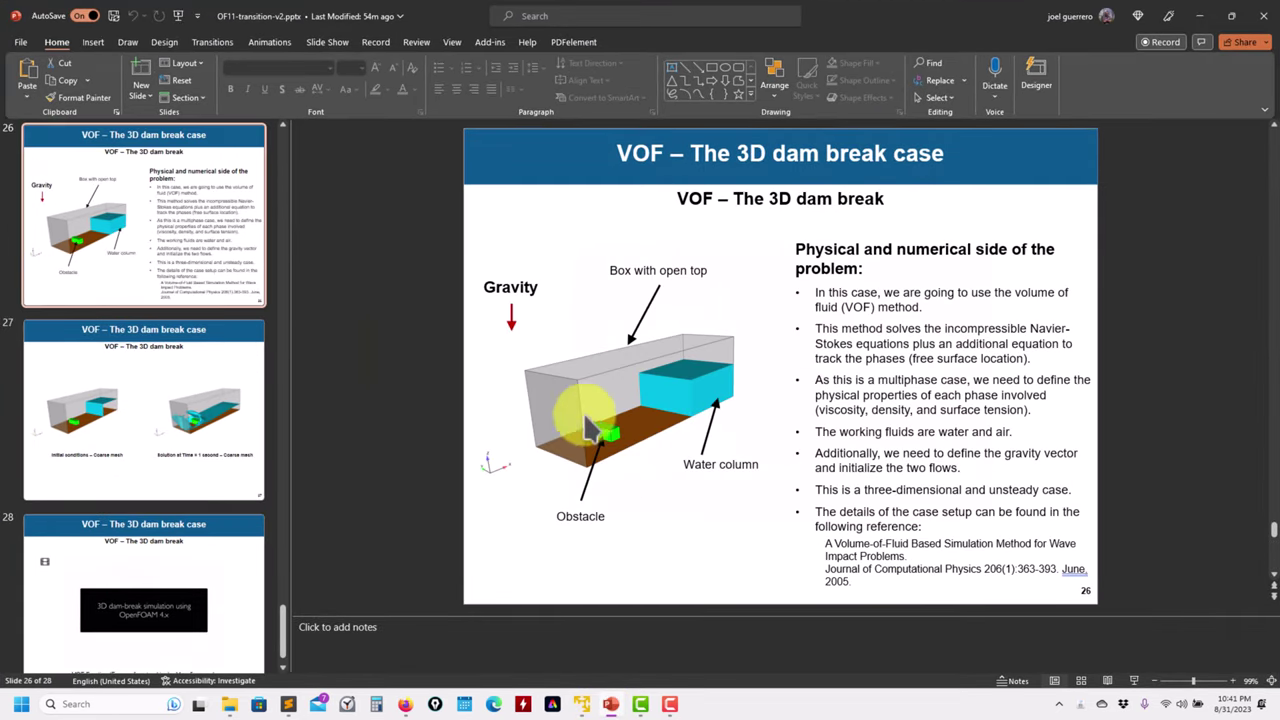
click(75, 420)
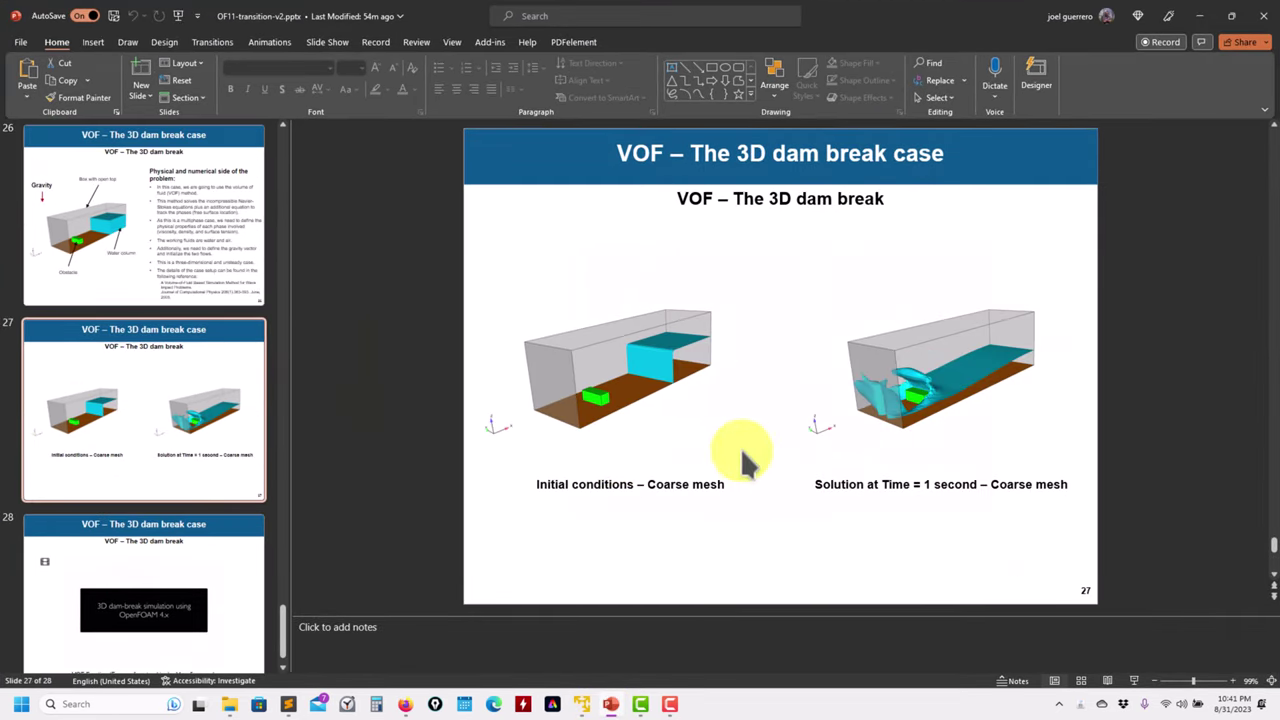
scroll(140, 380, up, 3)
scroll(125, 340, down, 3)
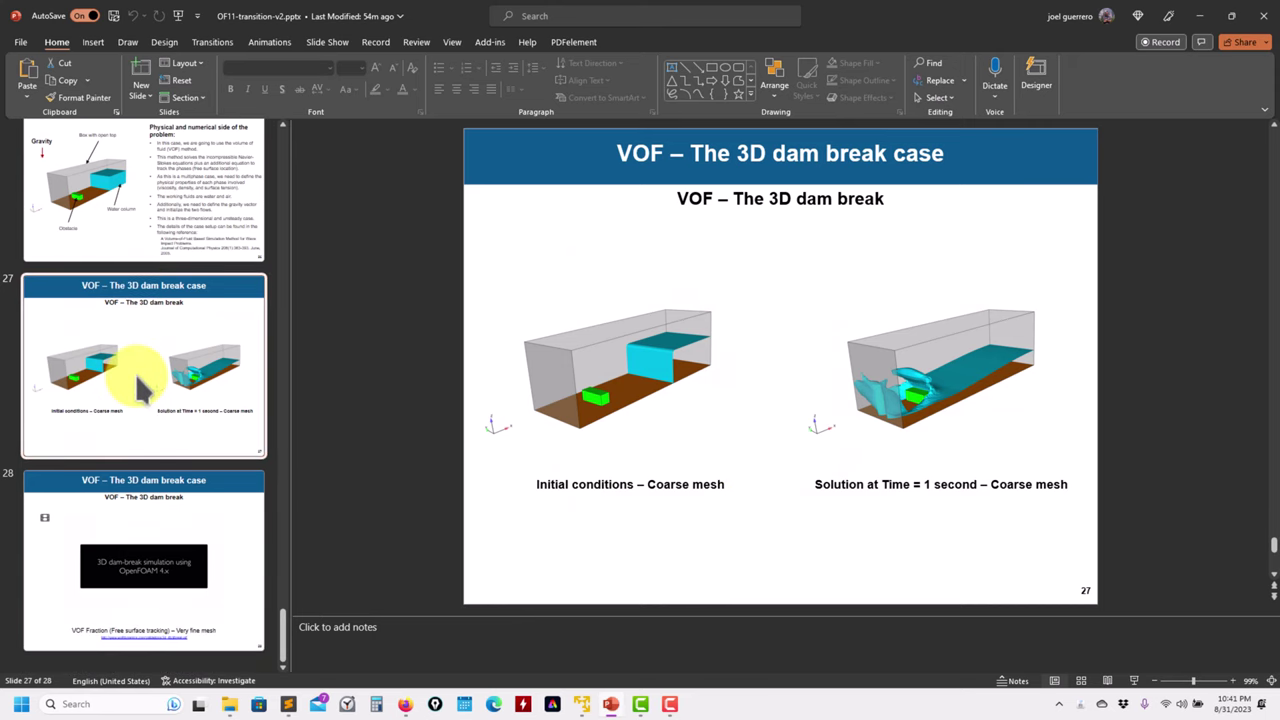
click(197, 548)
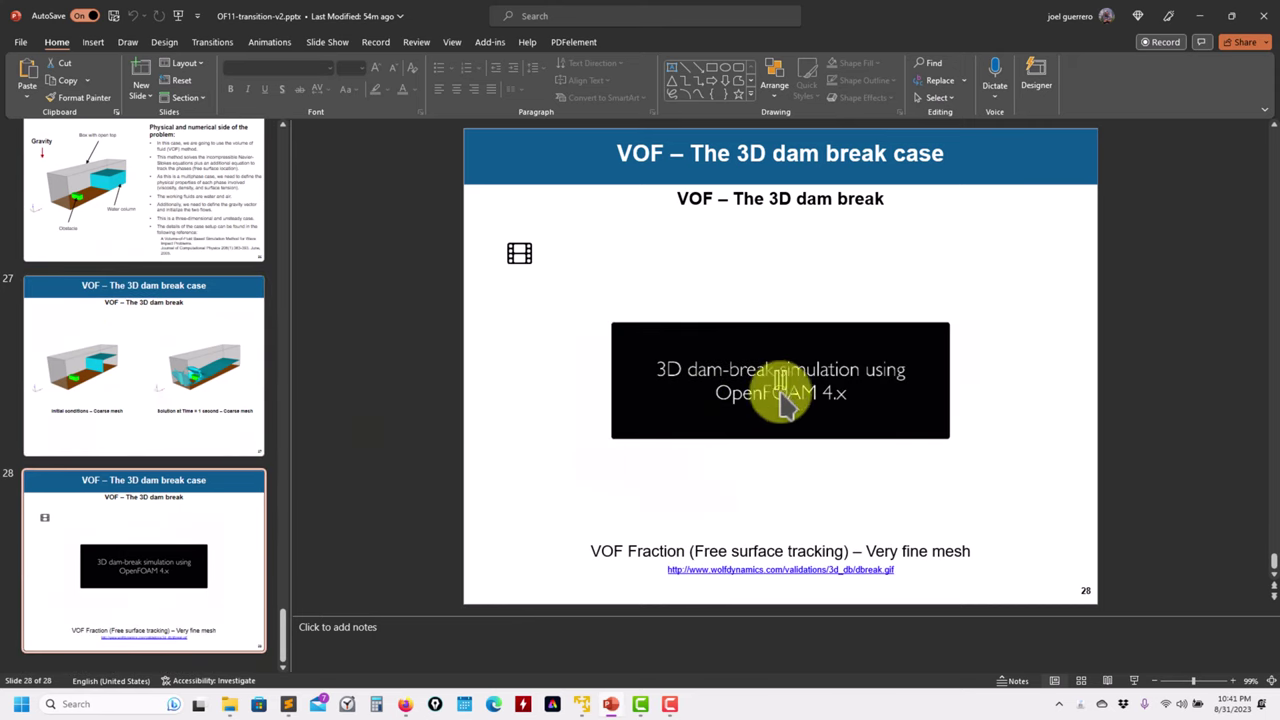
click(706, 426)
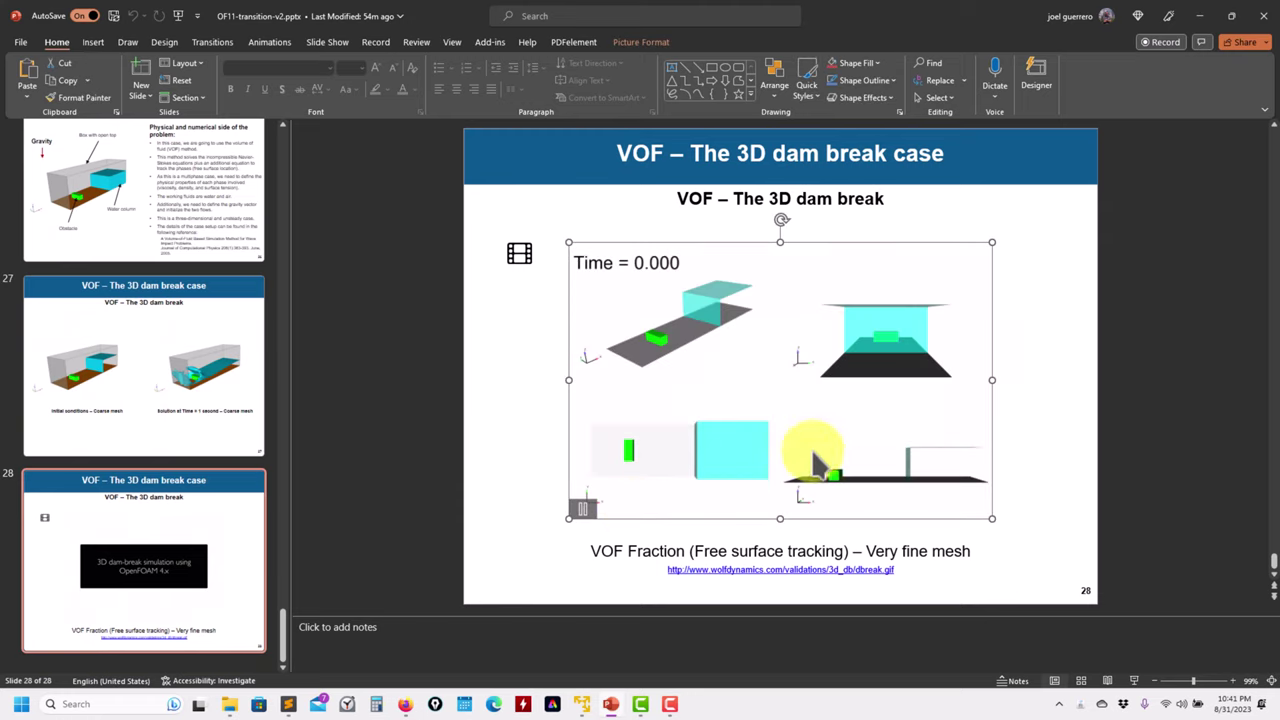
Return to controlDict and highlight the digits 02 ending the x coordinate of the first commented probe location
click(1200, 15)
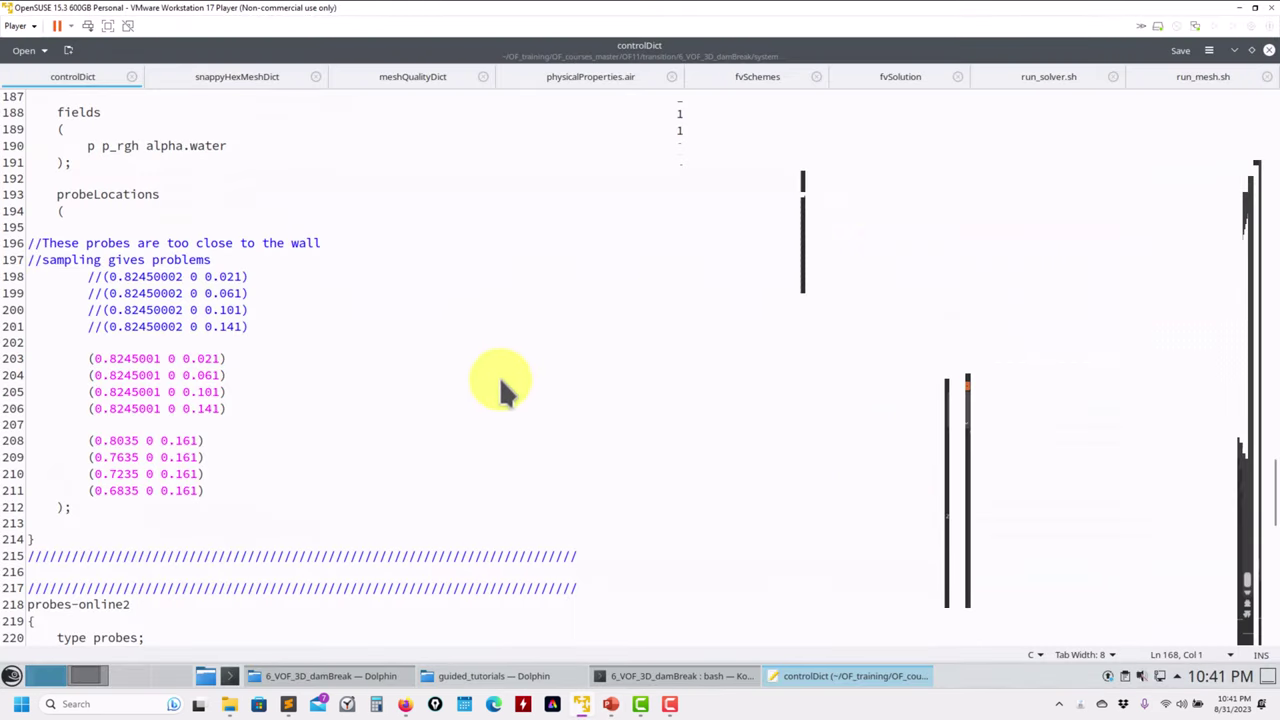
triple_click(165, 280)
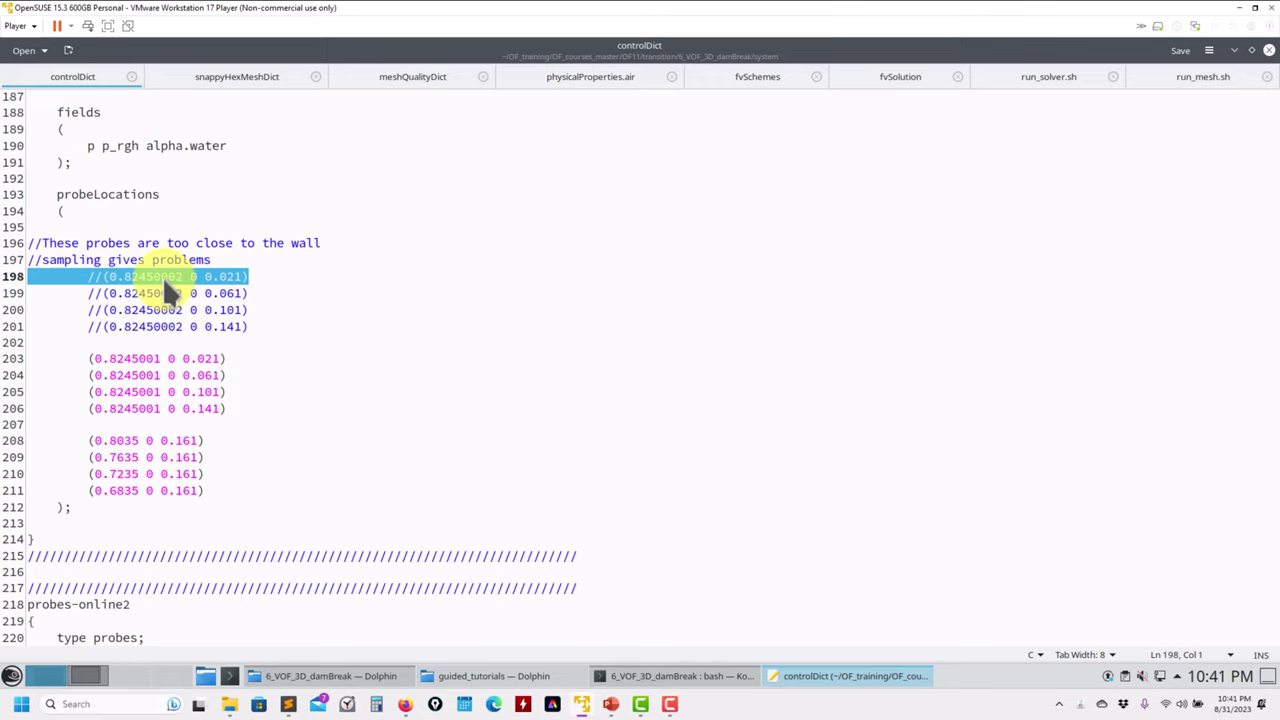
click(172, 277)
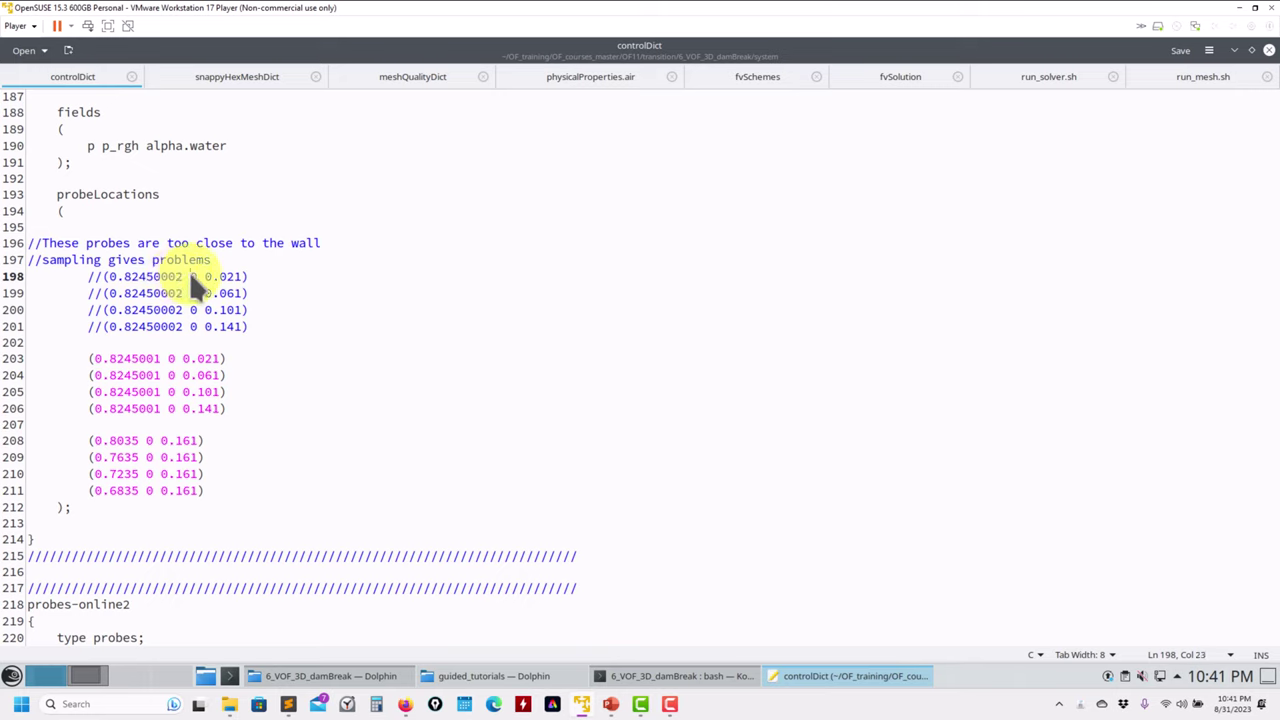
key(Right)
key(Right)
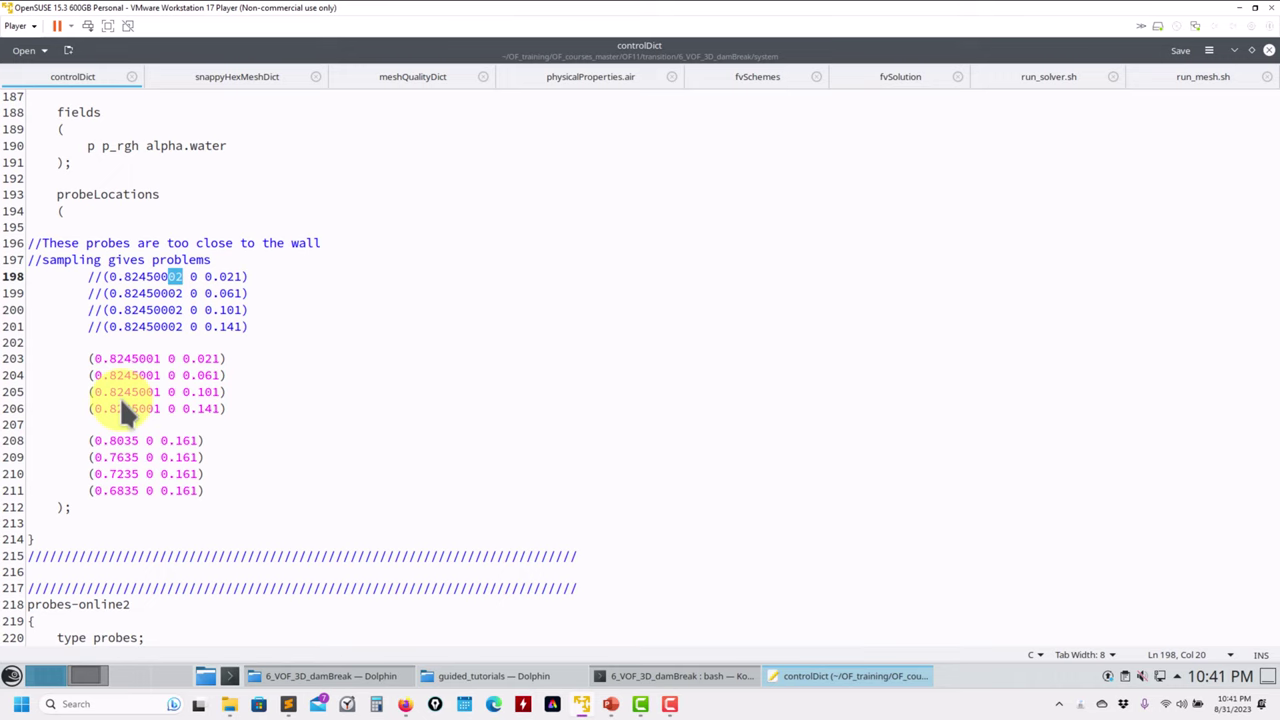
Reexamine the probes-online1 settings and compare its commented probe locations with the active ones
scroll(125, 368, up, 1)
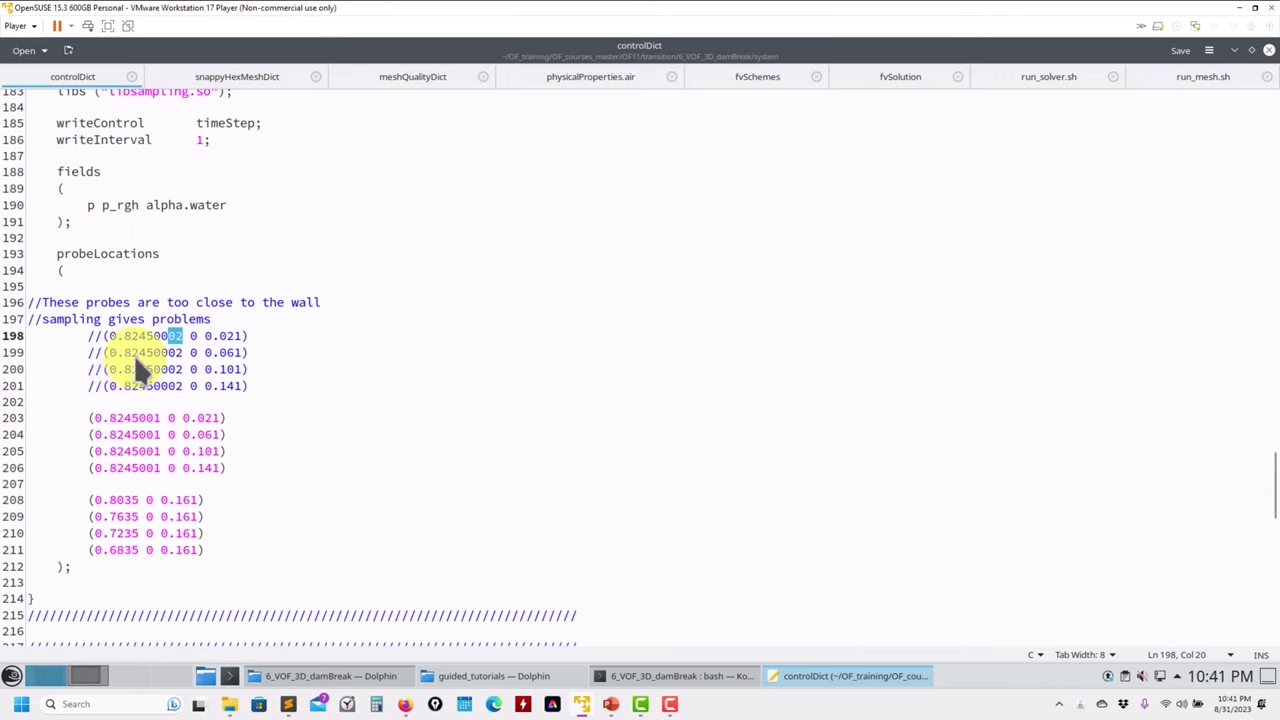
scroll(133, 354, up, 3)
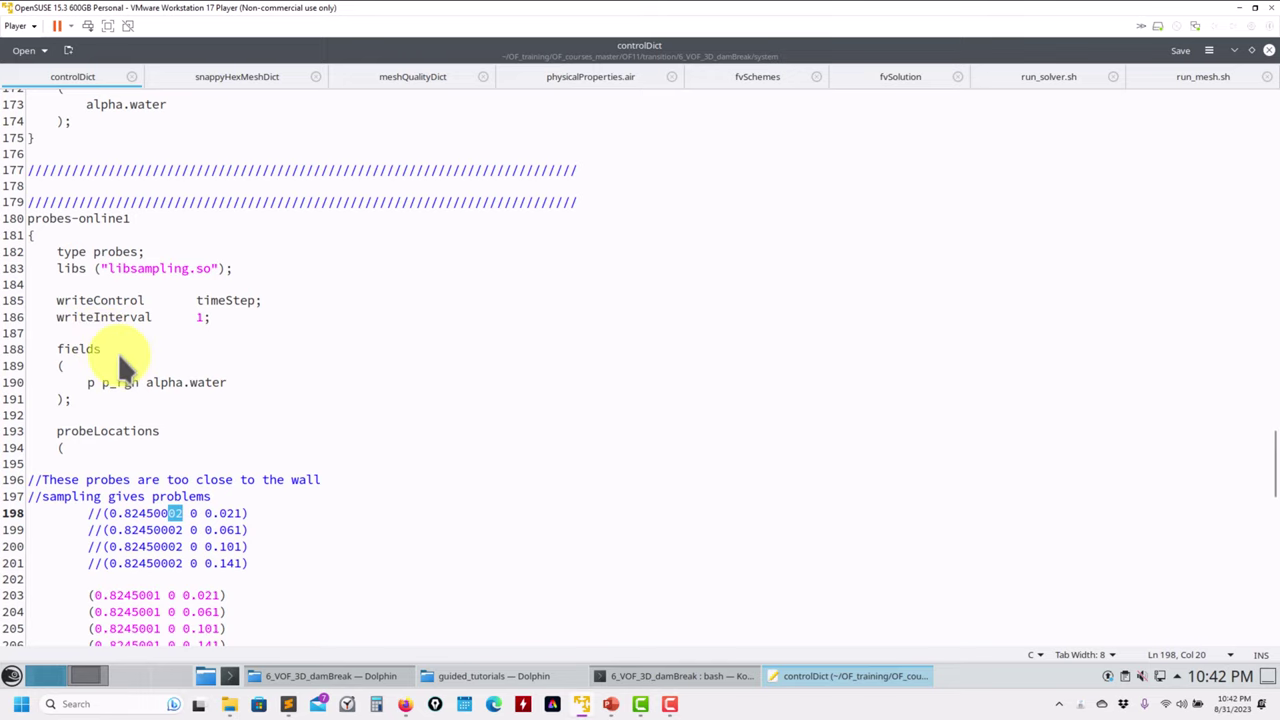
scroll(118, 352, down, 9)
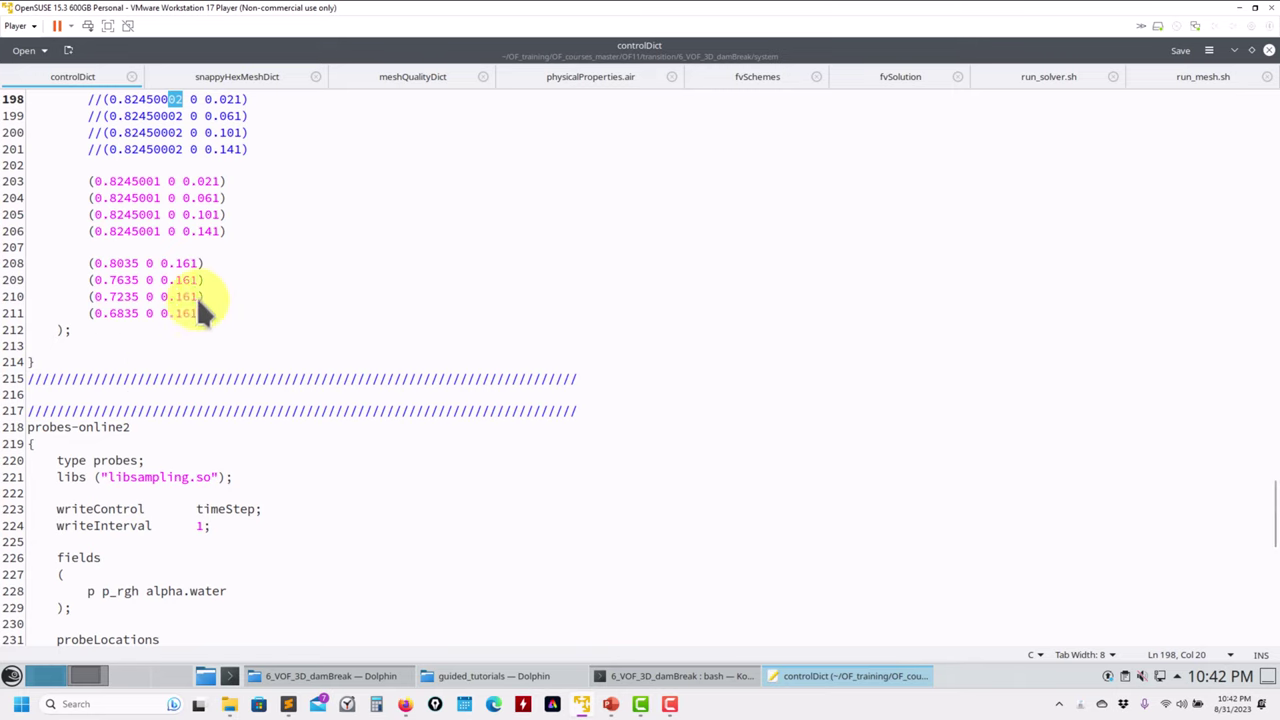
scroll(127, 310, up, 2)
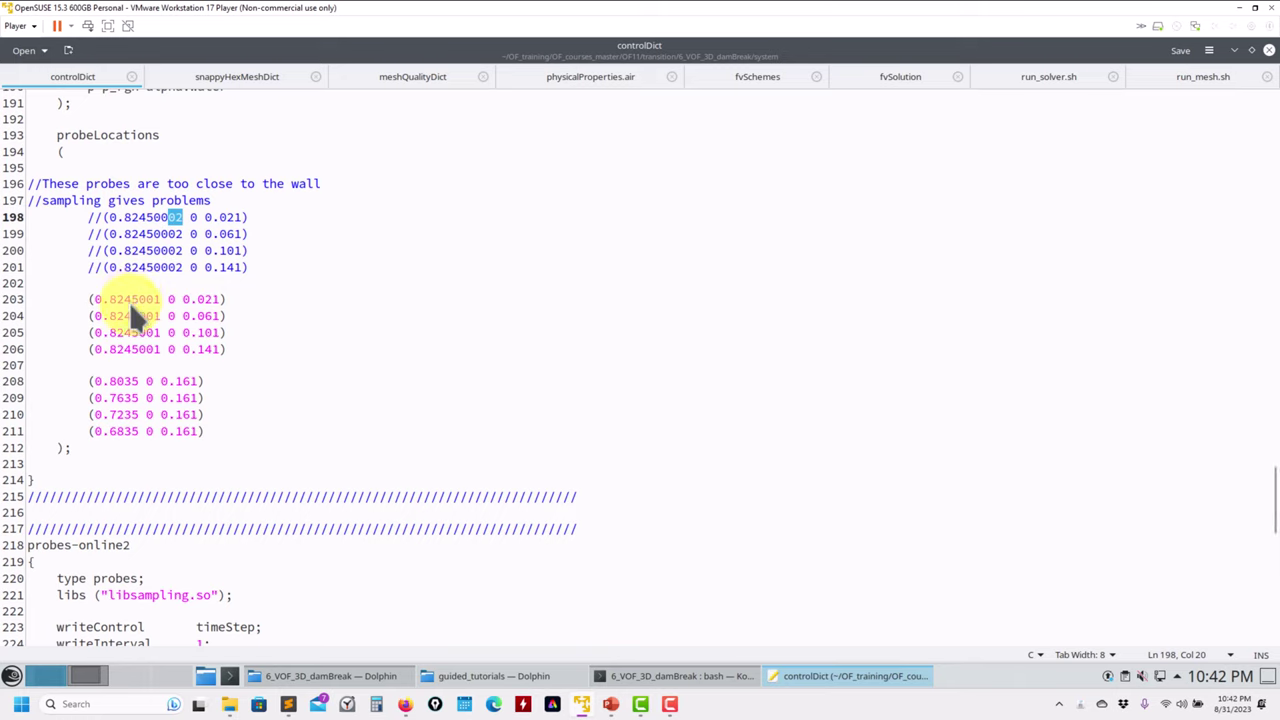
Compare the probes-online1 locations with those of probes-online2 and highlight the six probe locations in probes-online2
scroll(130, 301, down, 2)
scroll(139, 292, up, 2)
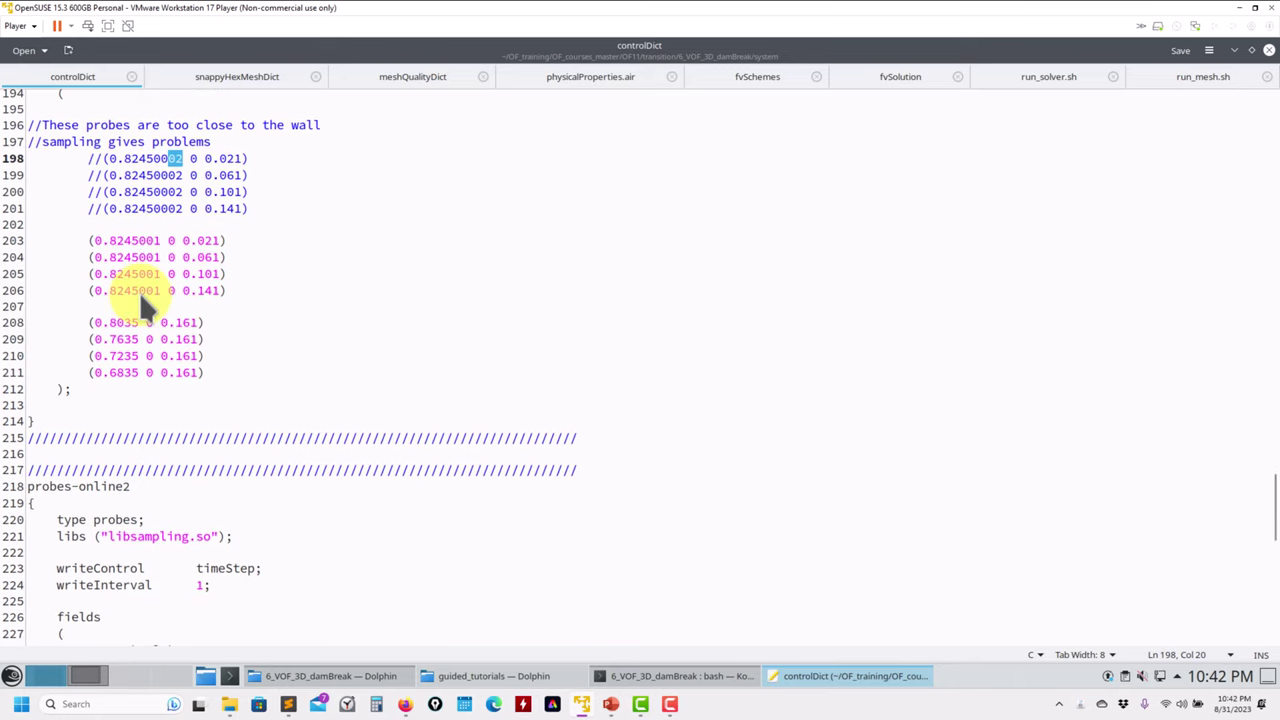
scroll(143, 300, down, 8)
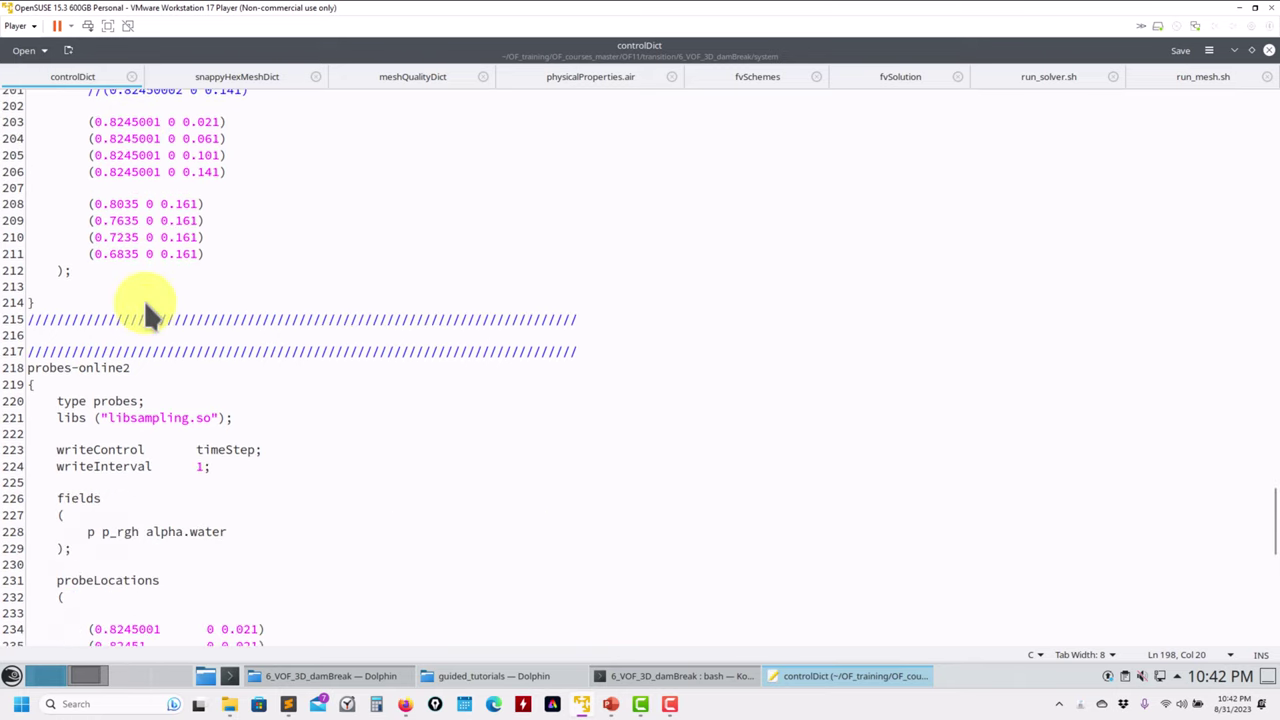
scroll(155, 305, down, 6)
scroll(157, 300, up, 4)
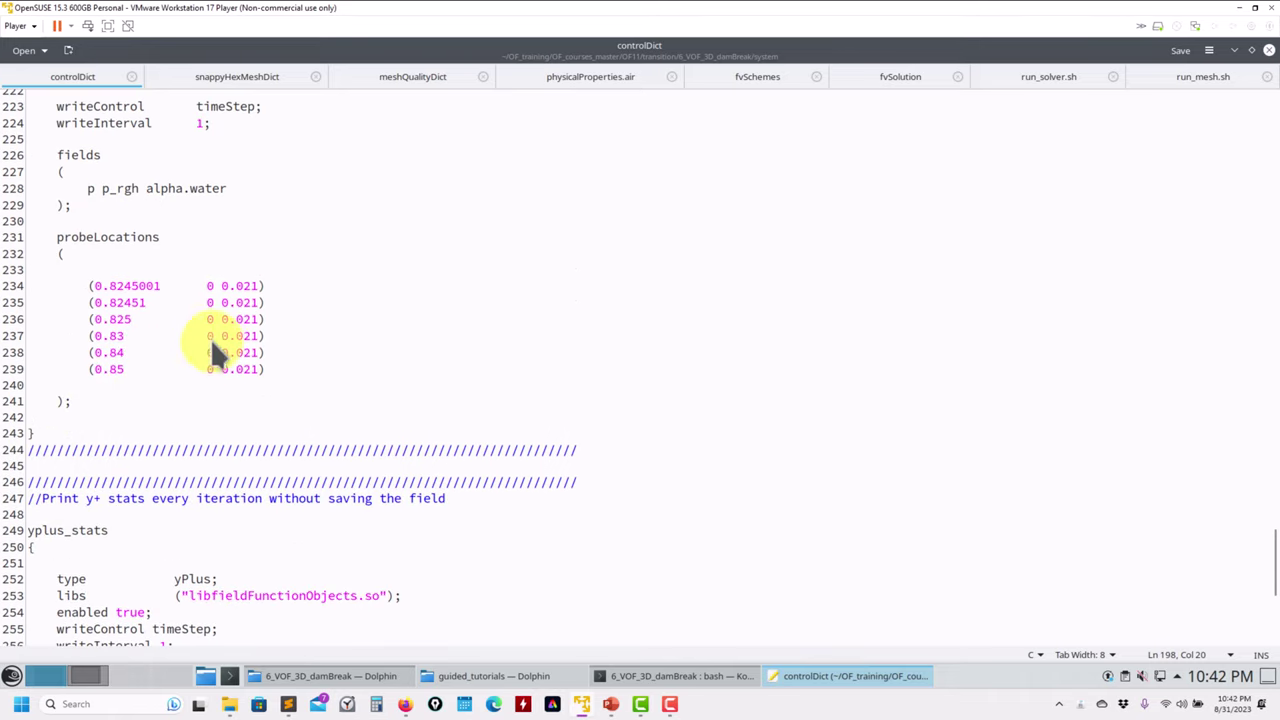
drag(283, 372, 6, 292)
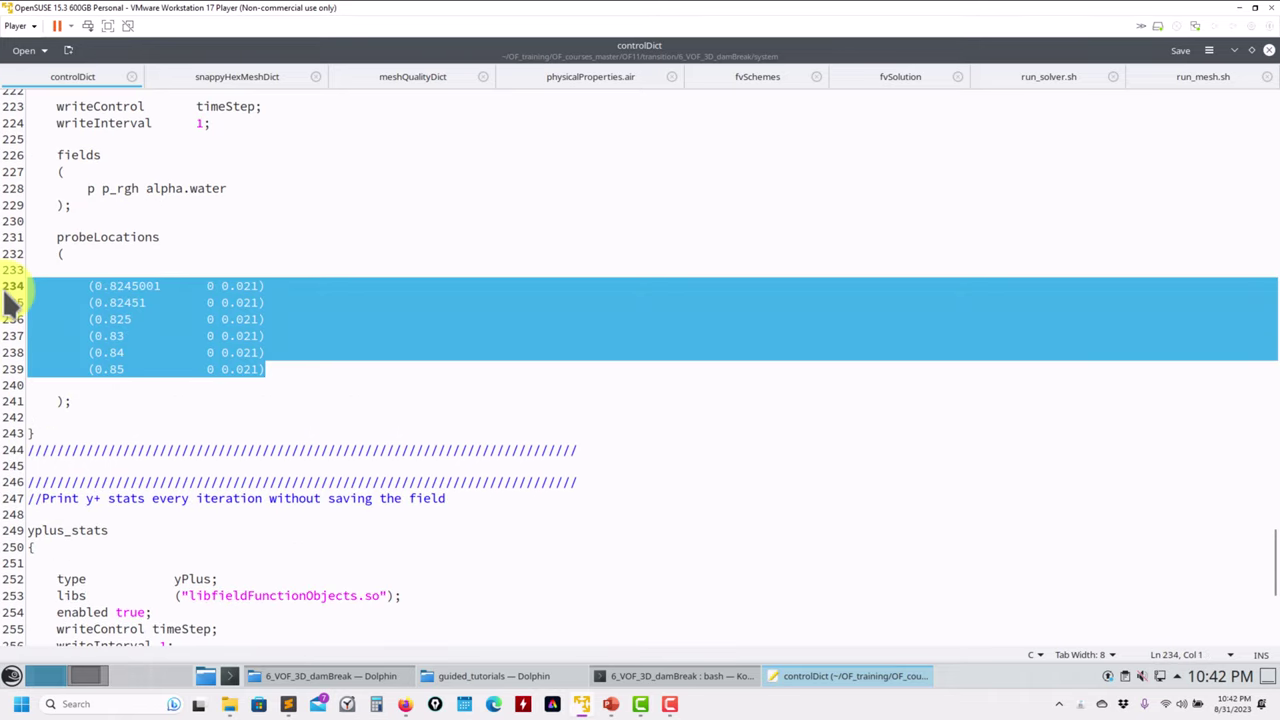
Review the yplus_stats and yplus_field function objects, highlighting the yplus_stats name and the four yplus_field settings lines
scroll(183, 330, down, 4)
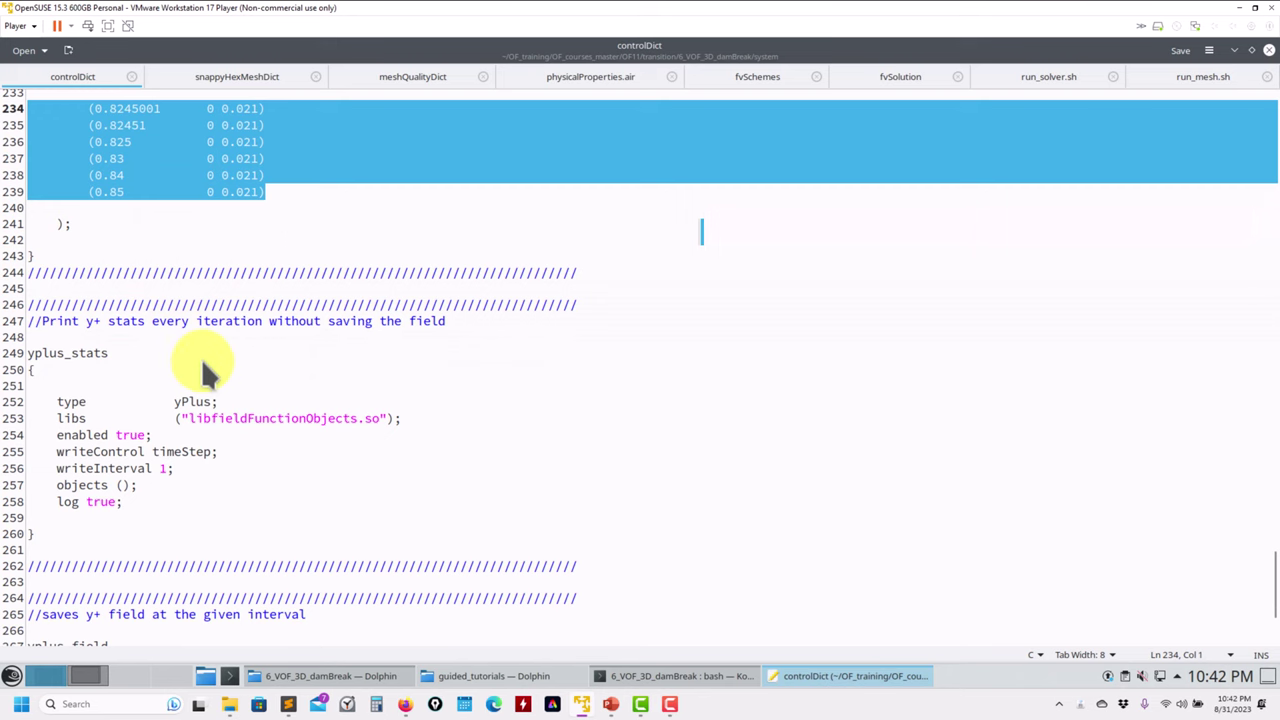
scroll(204, 357, down, 1)
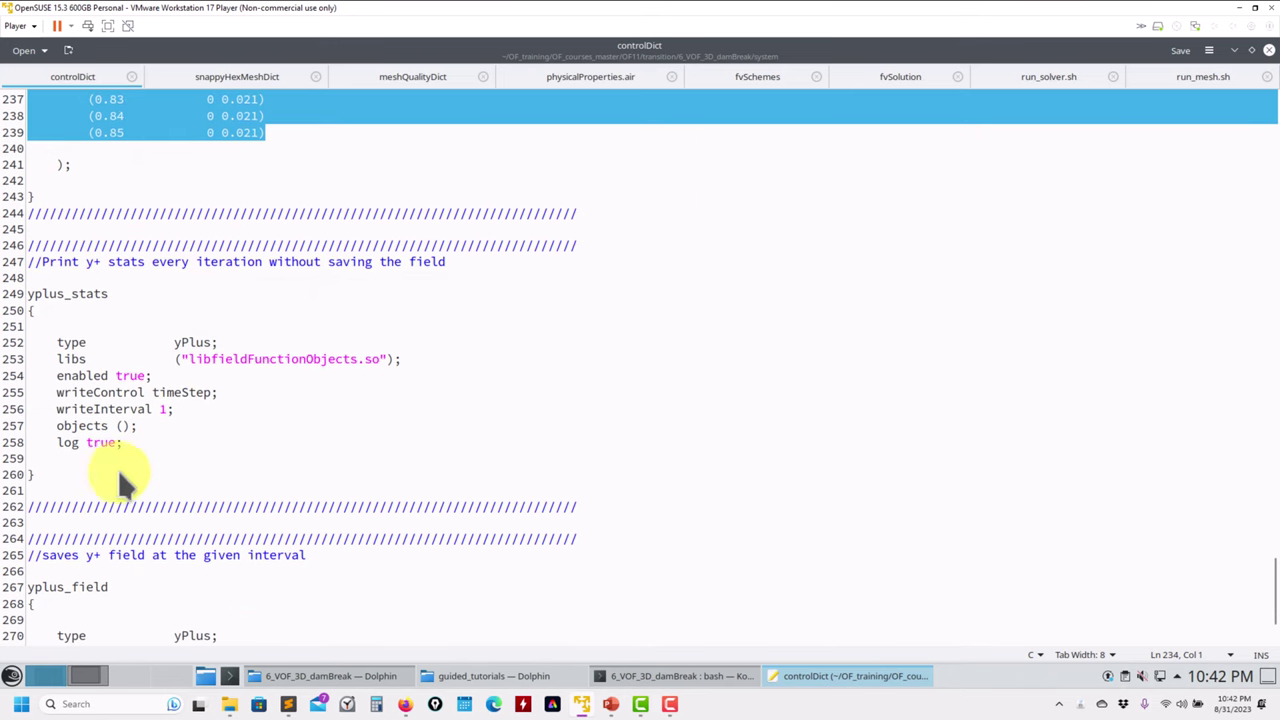
scroll(121, 445, down, 3)
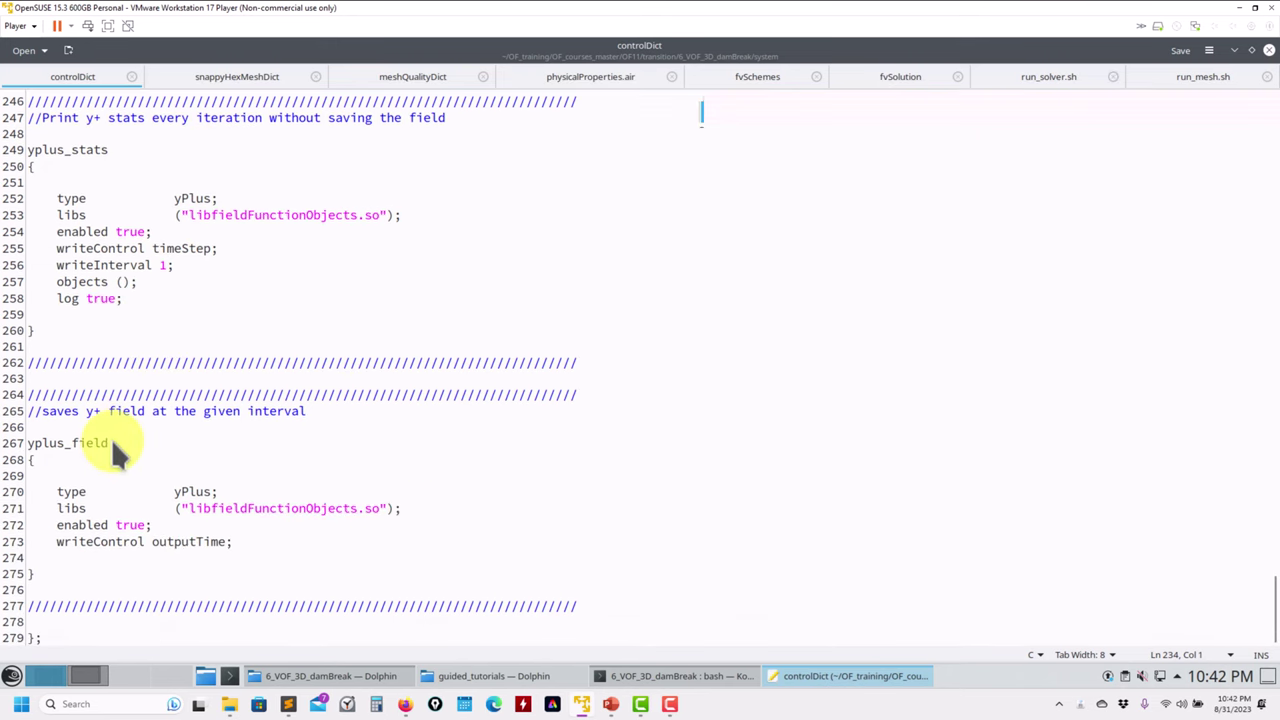
click(111, 442)
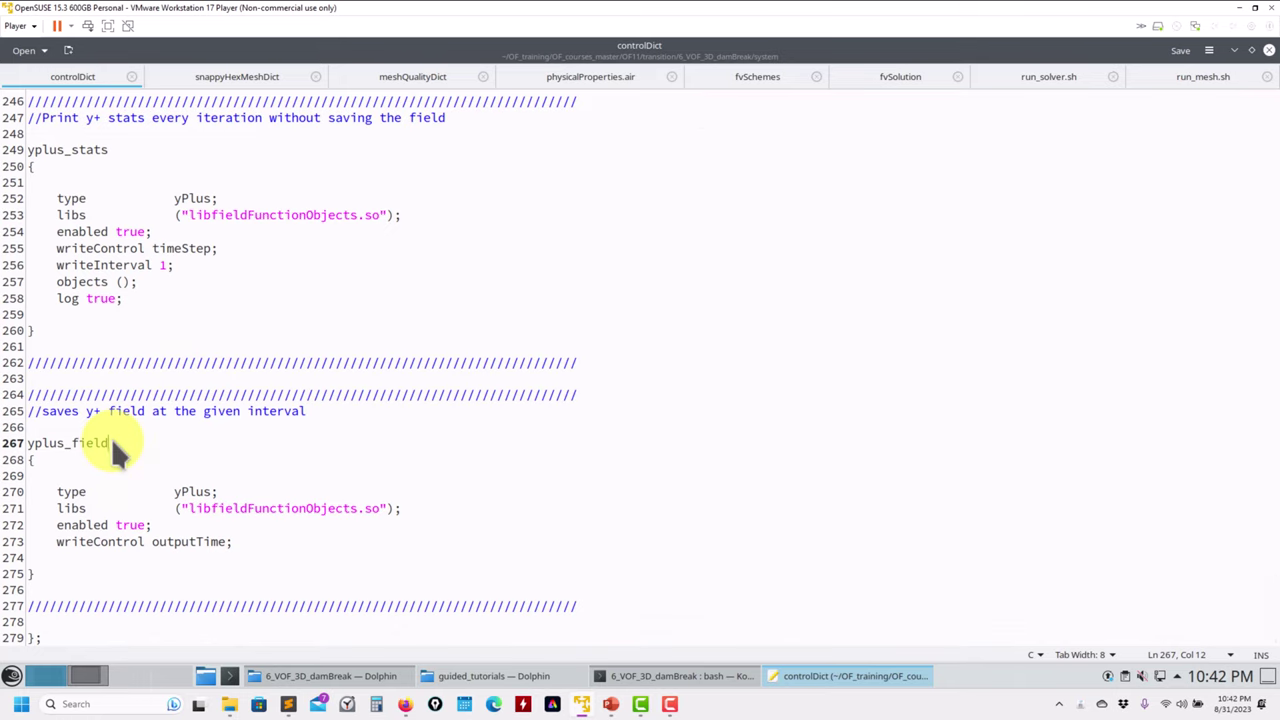
drag(108, 151, 22, 145)
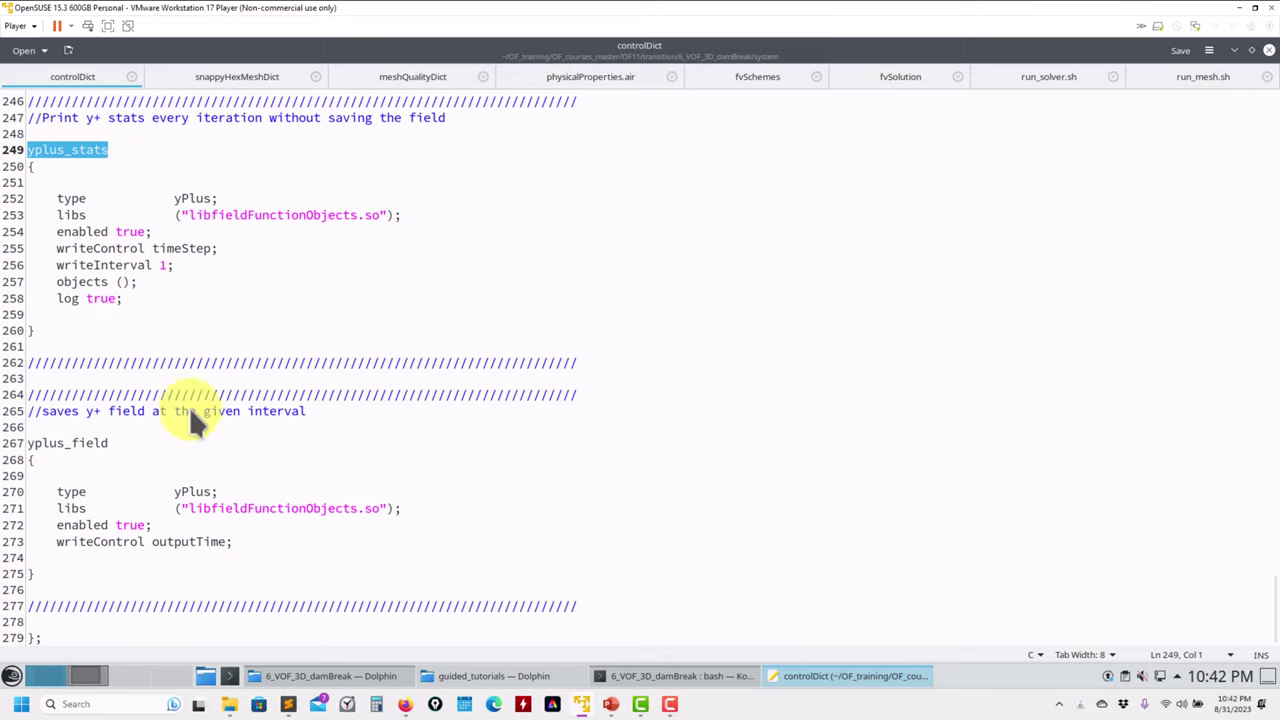
drag(240, 540, 6, 505)
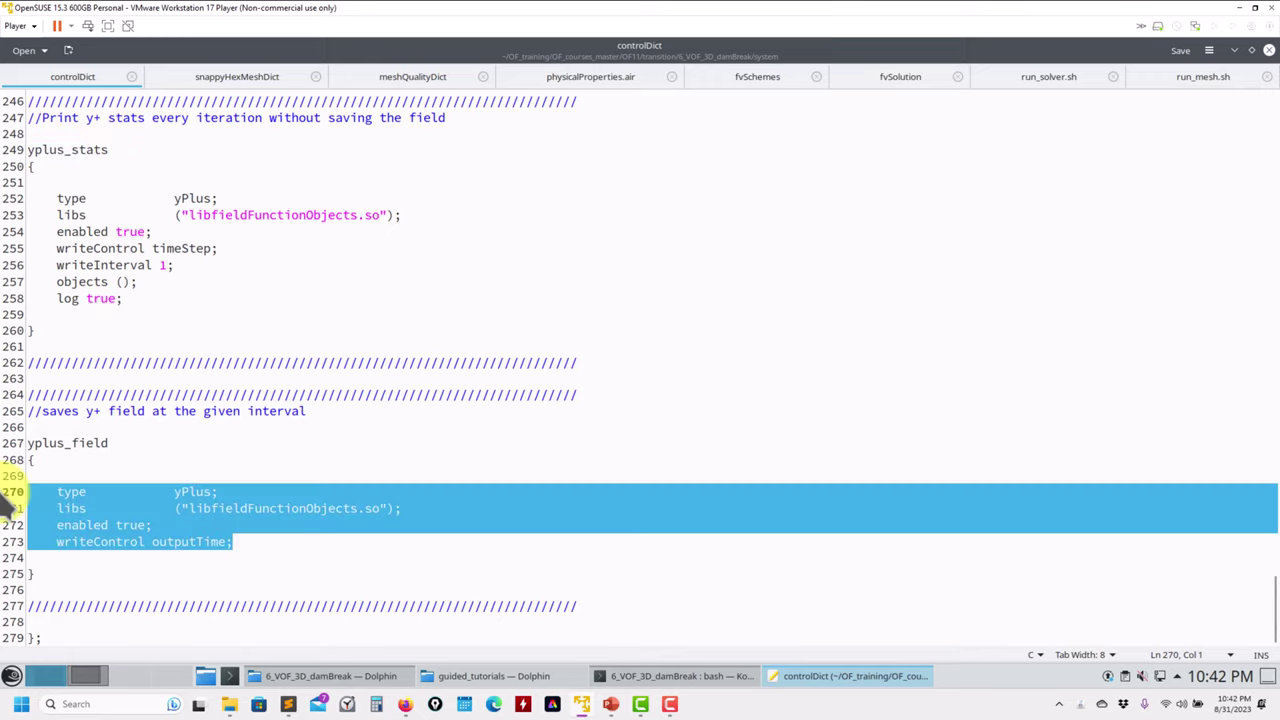
Highlight the objects entry in yplus_stats and its writeControl timeStep and writeInterval 1 lines
click(95, 248)
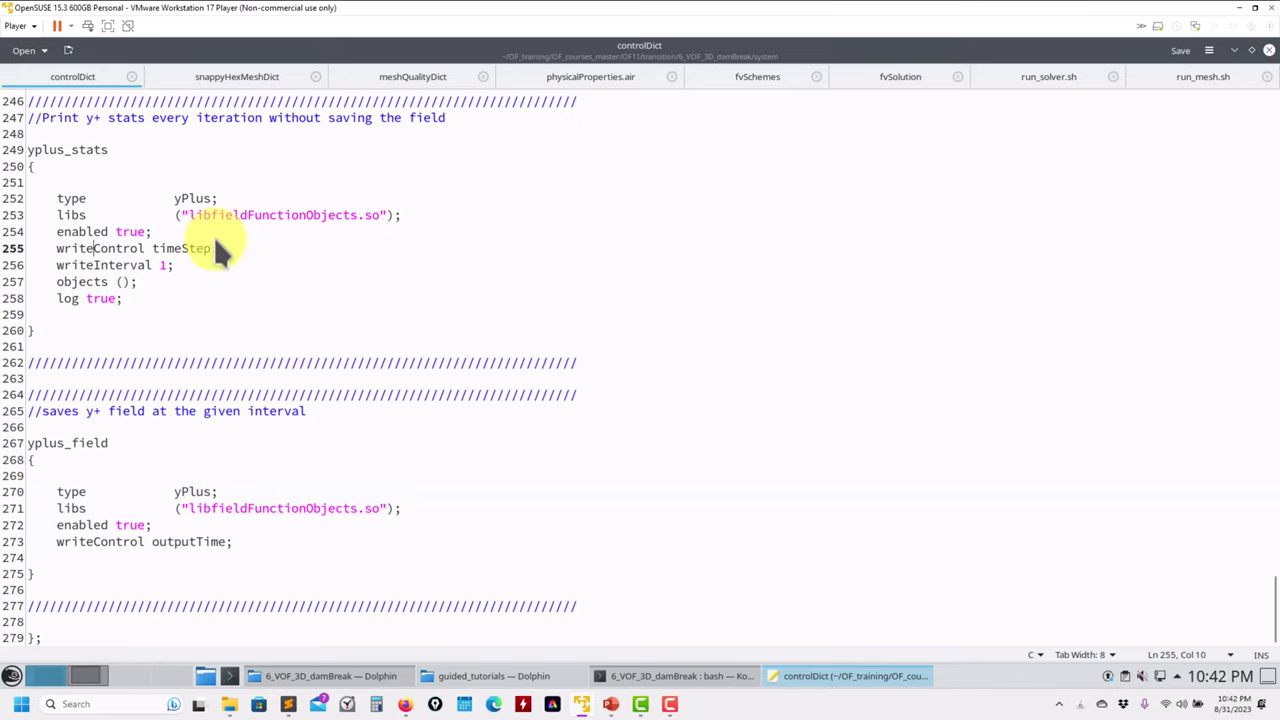
drag(134, 283, 33, 283)
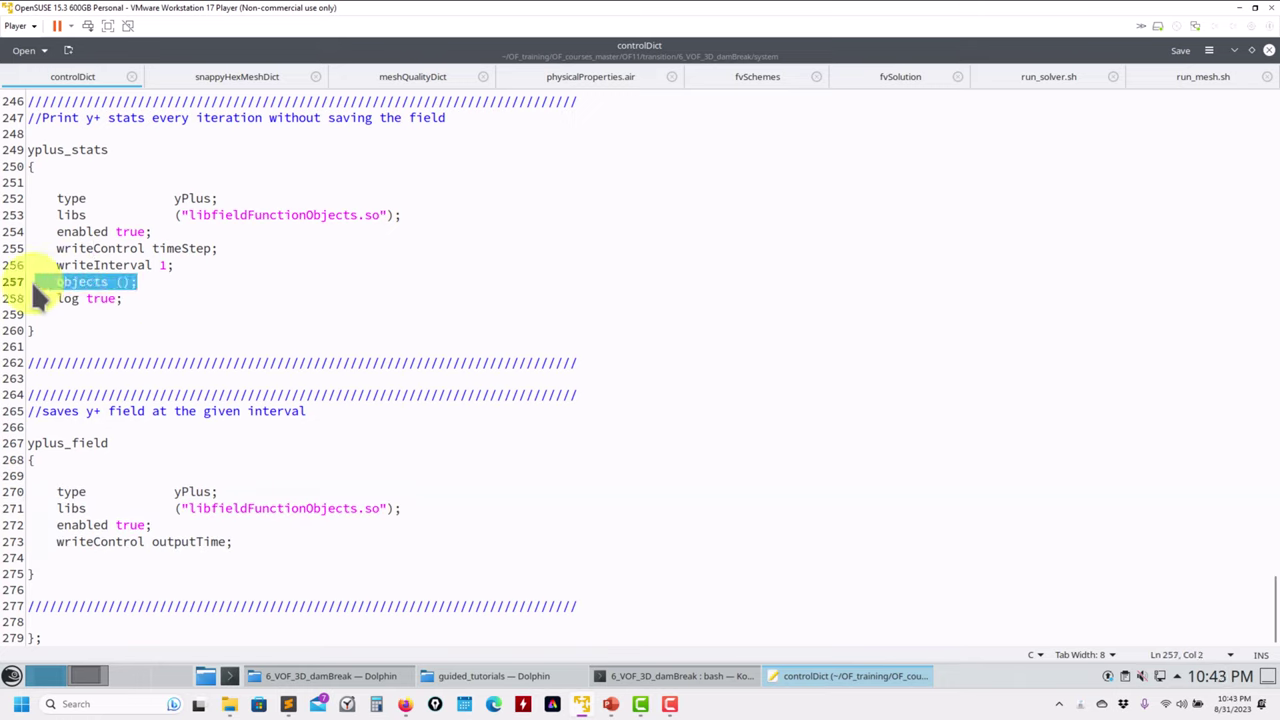
click(158, 283)
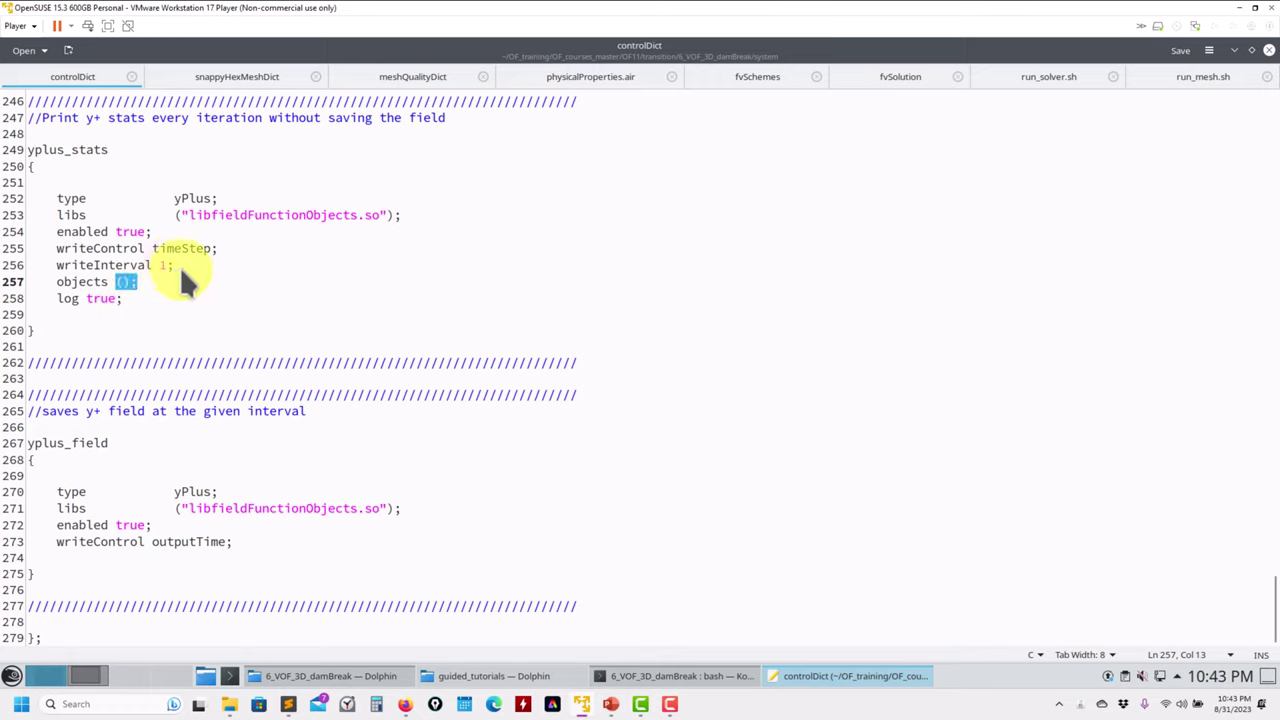
drag(176, 265, 43, 251)
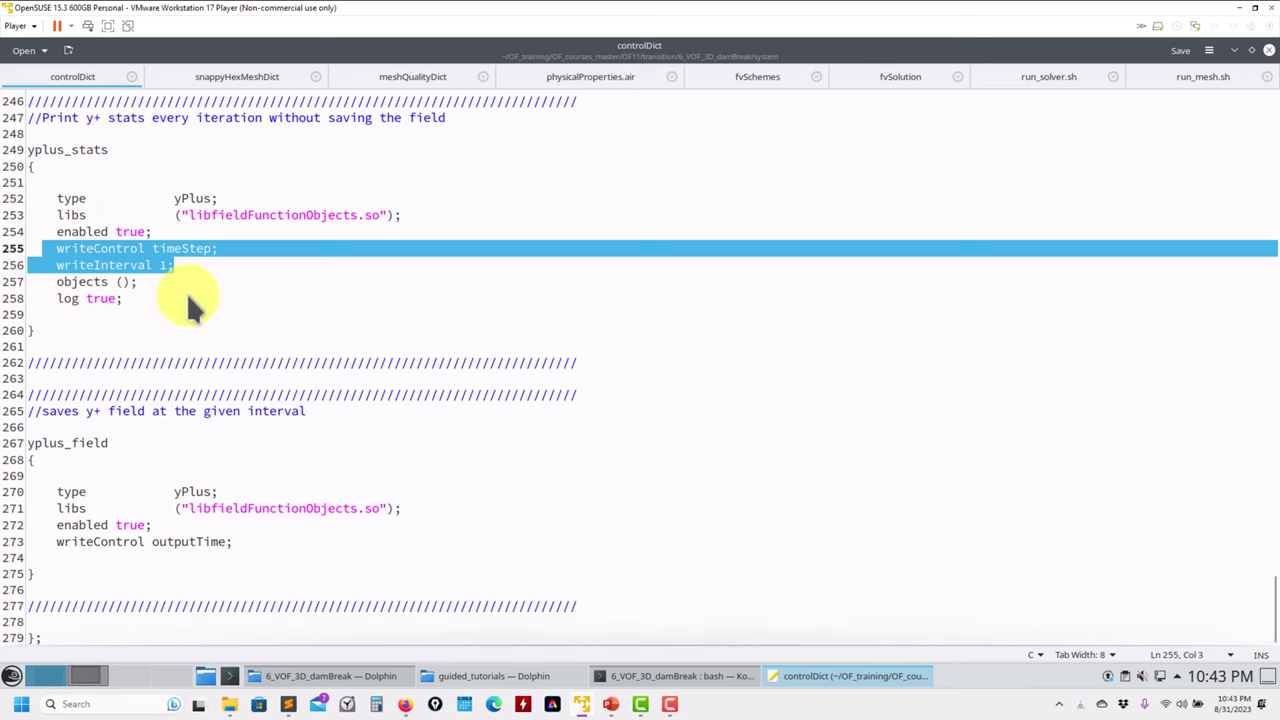
Go back to the general controlDict settings and highlight the maxCo, maxAlphaCo and maxDeltaT lines
scroll(186, 292, up, 15)
scroll(194, 293, up, 20)
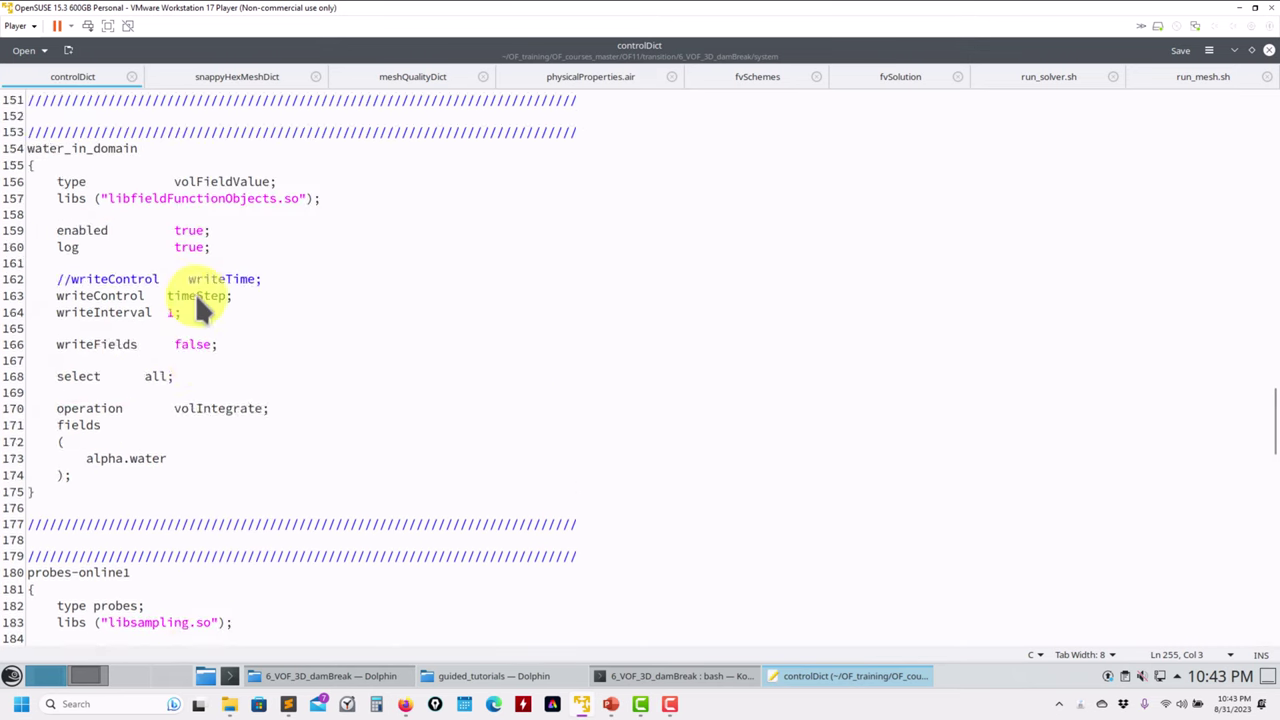
scroll(198, 291, up, 20)
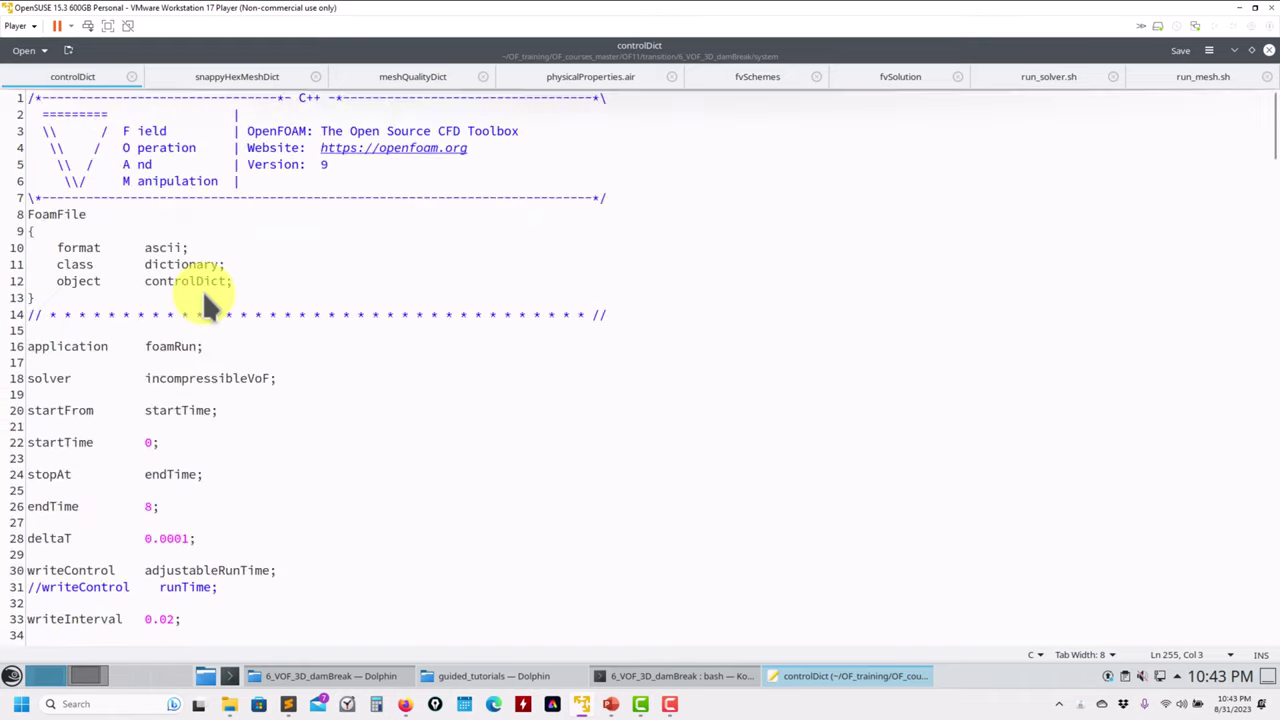
scroll(203, 293, down, 4)
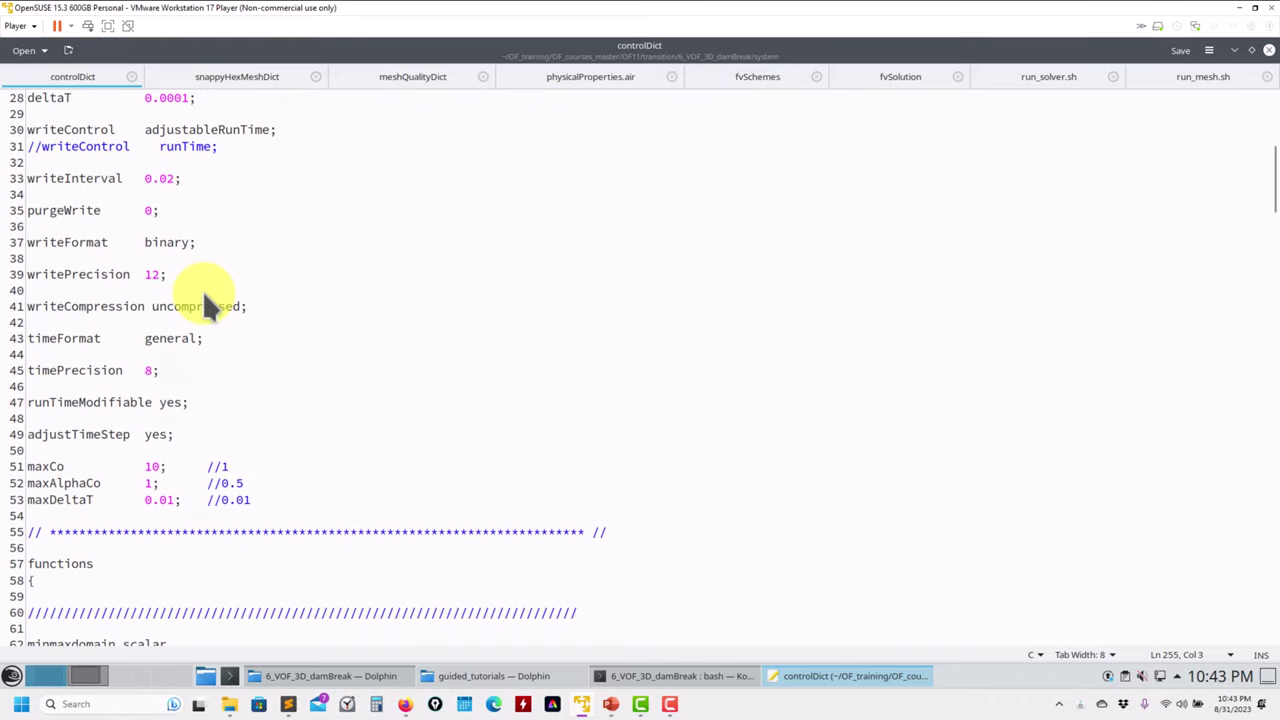
drag(252, 490, 14, 476)
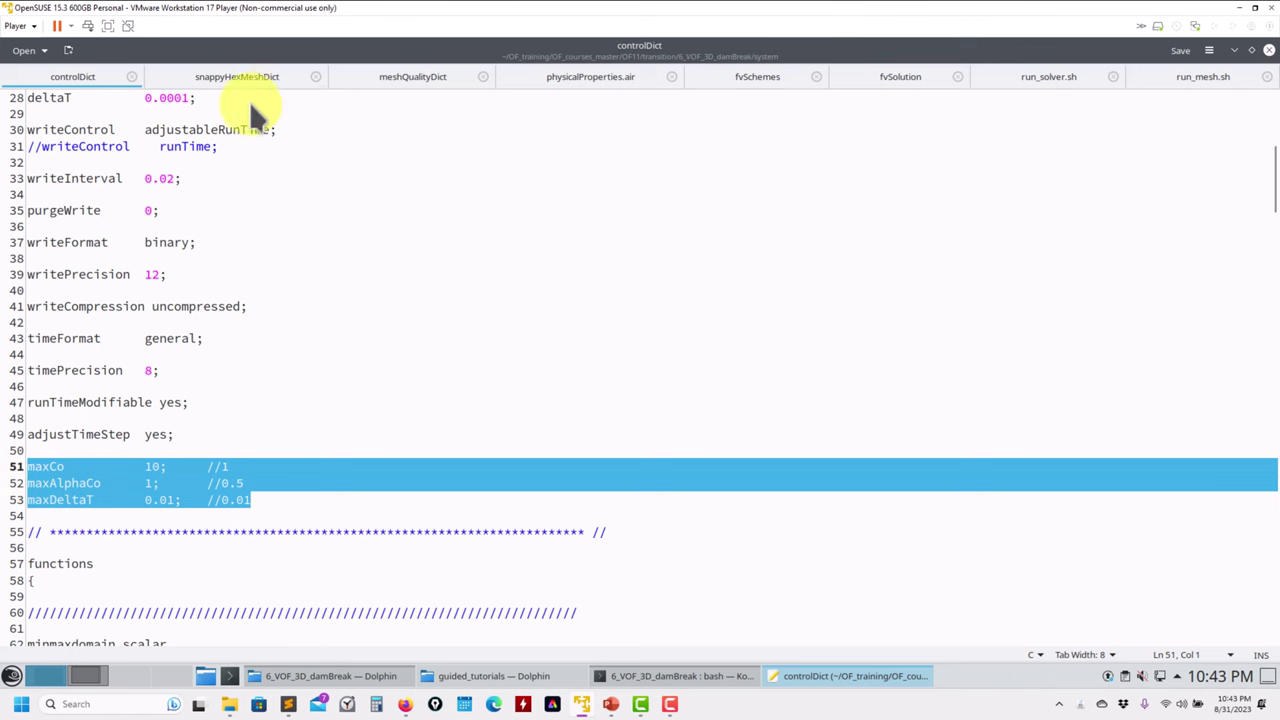
Look through the snappyHexMeshDict, meshQualityDict and physicalProperties.air files
click(236, 76)
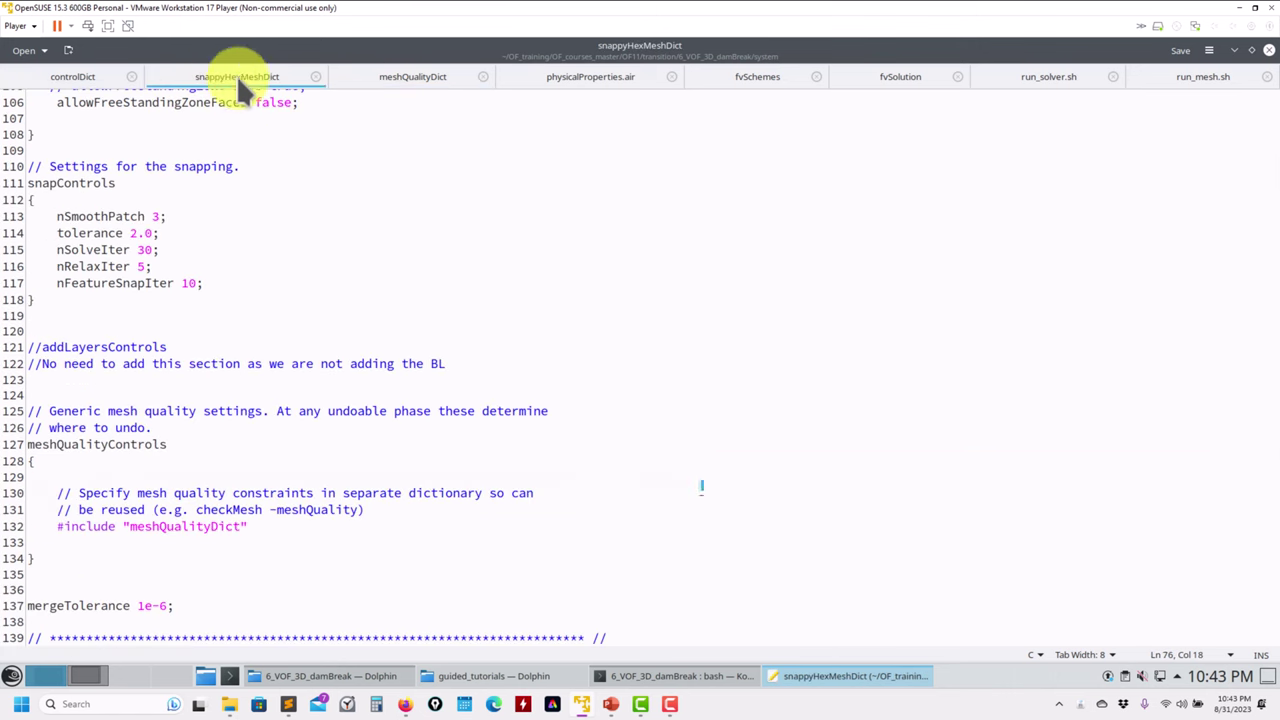
click(396, 68)
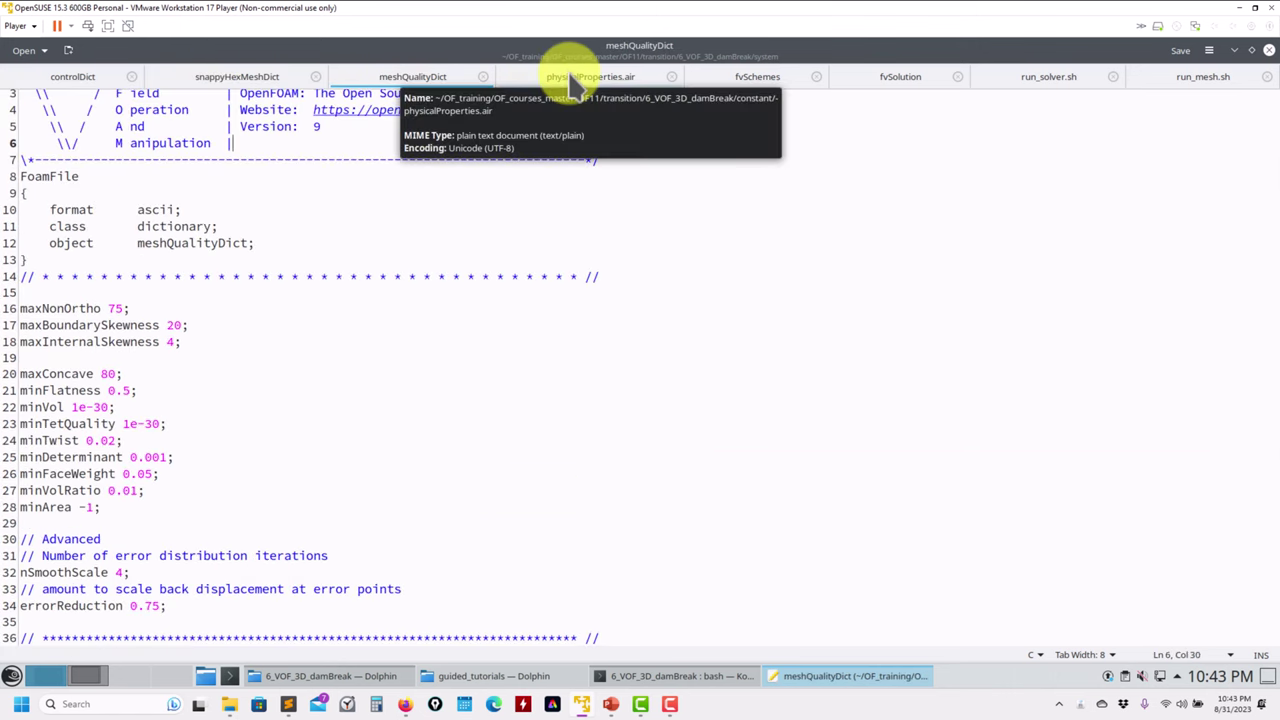
click(240, 80)
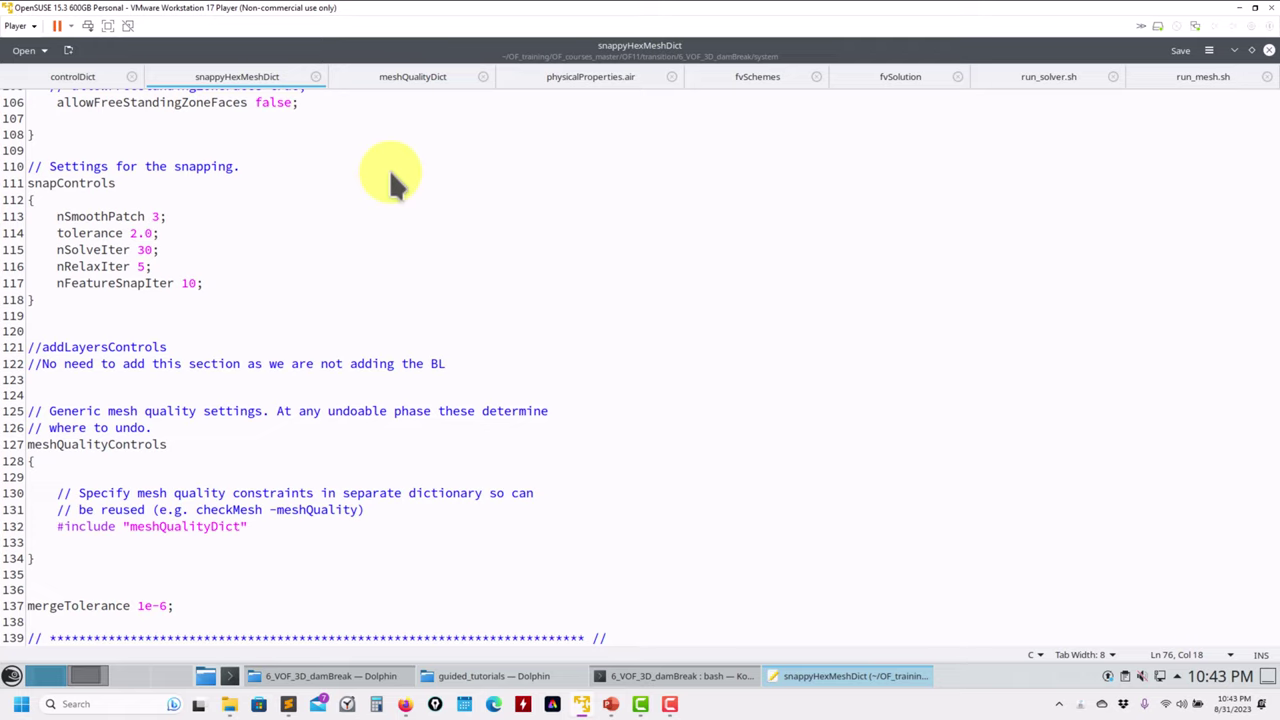
click(418, 74)
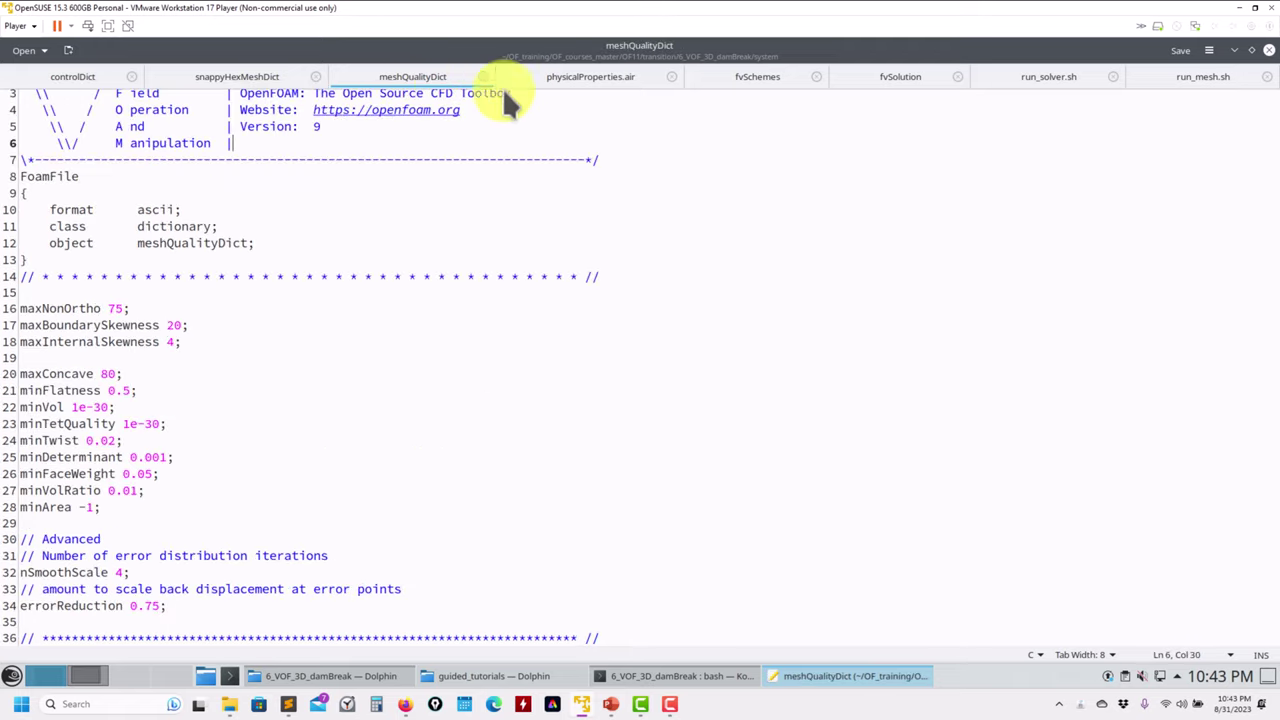
click(572, 80)
click(408, 78)
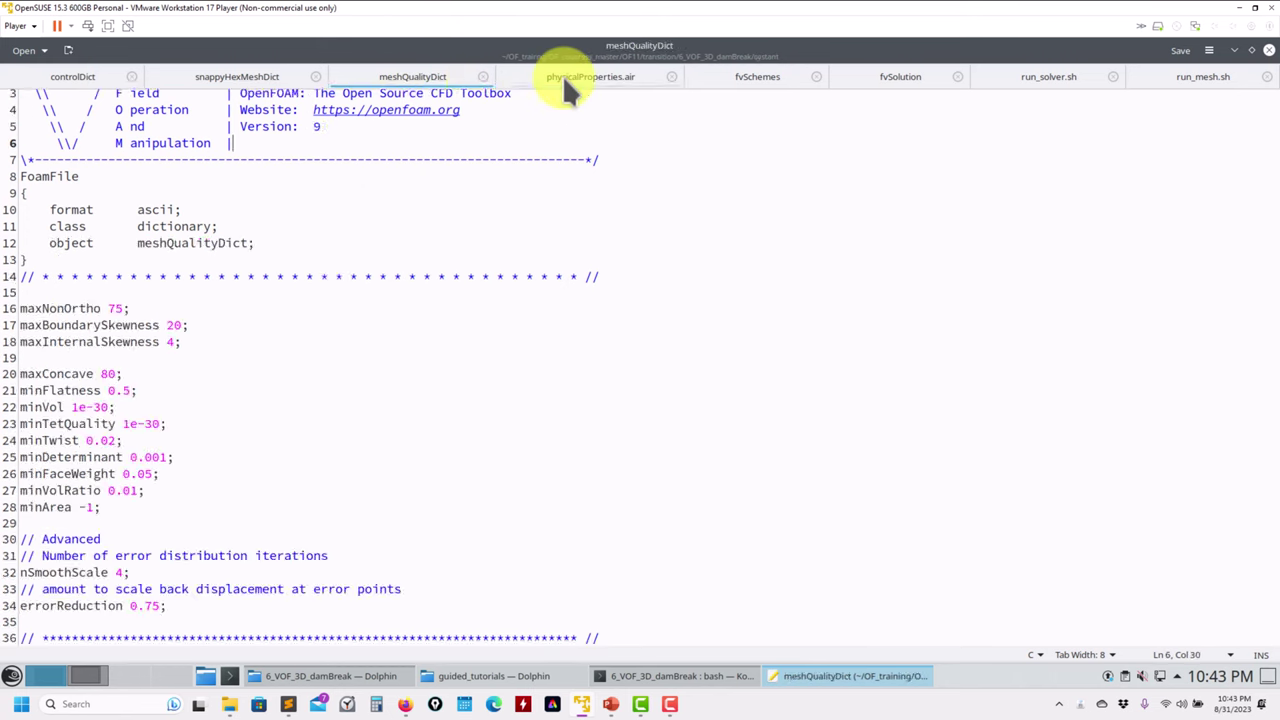
click(562, 76)
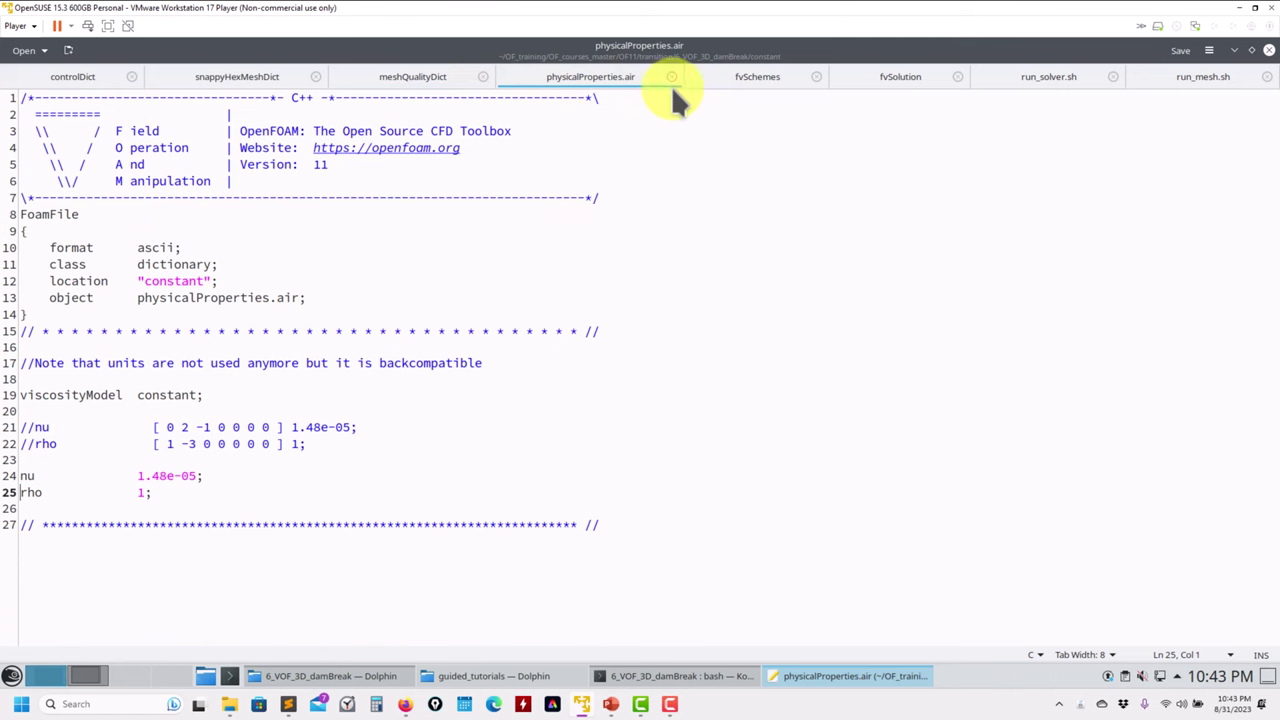
Open the fvModels file from the case's constant folder in the text editor and go to its turbulenceDamping type line
click(300, 678)
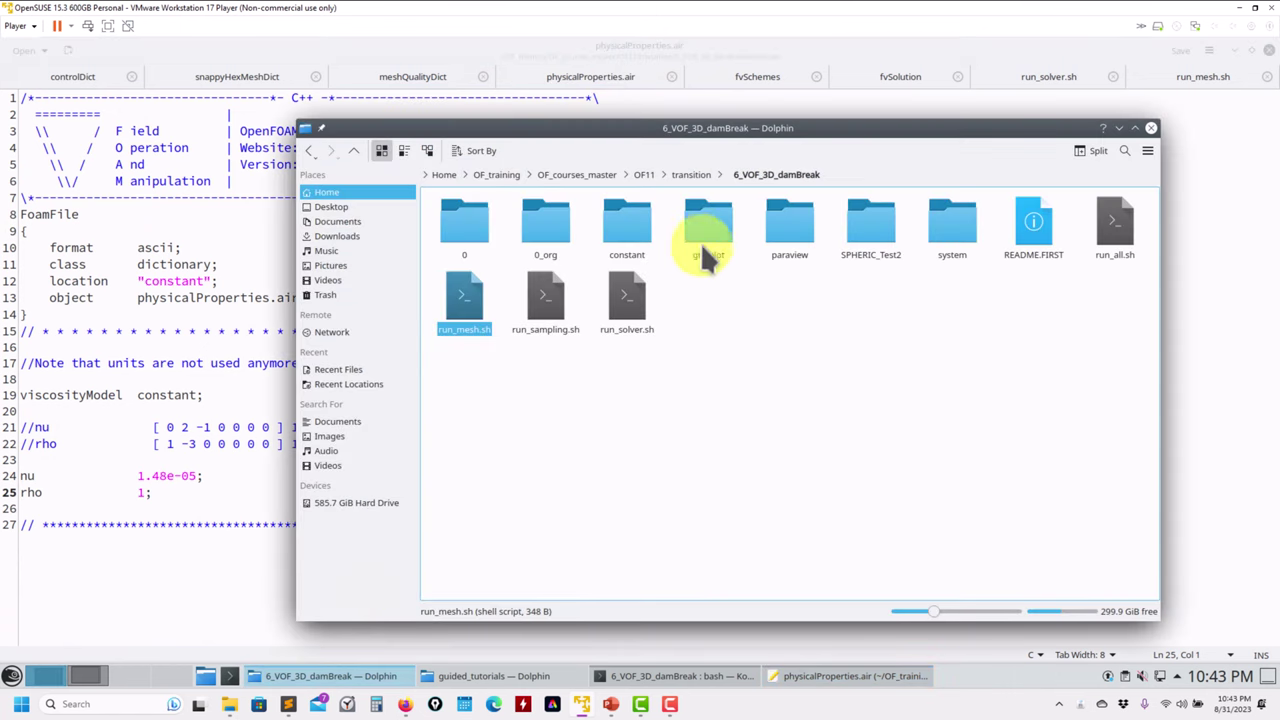
double_click(635, 225)
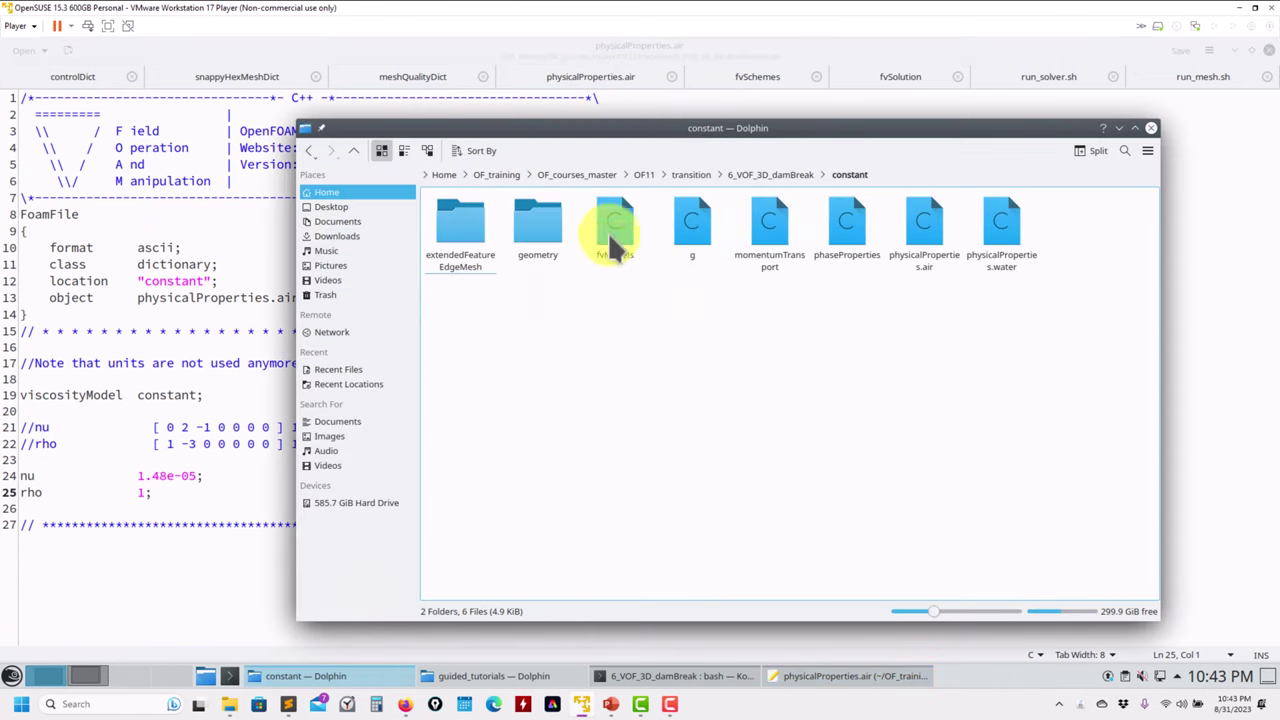
drag(610, 234, 128, 345)
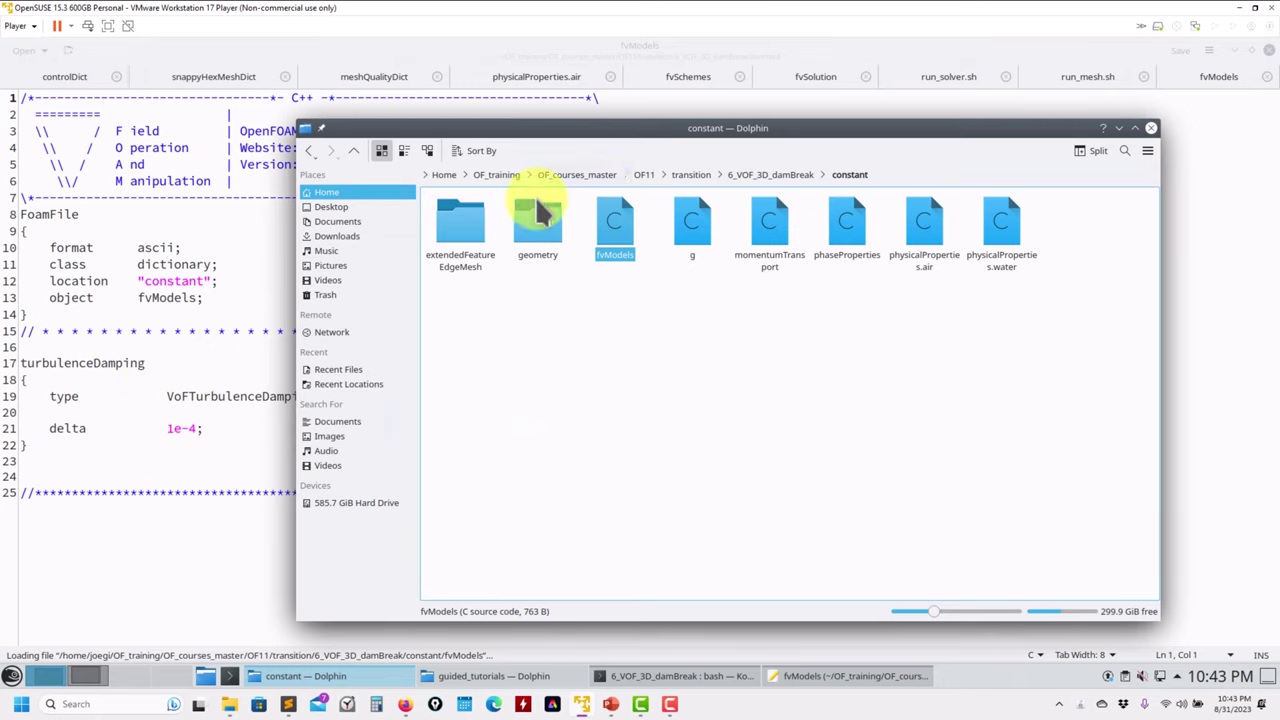
click(142, 396)
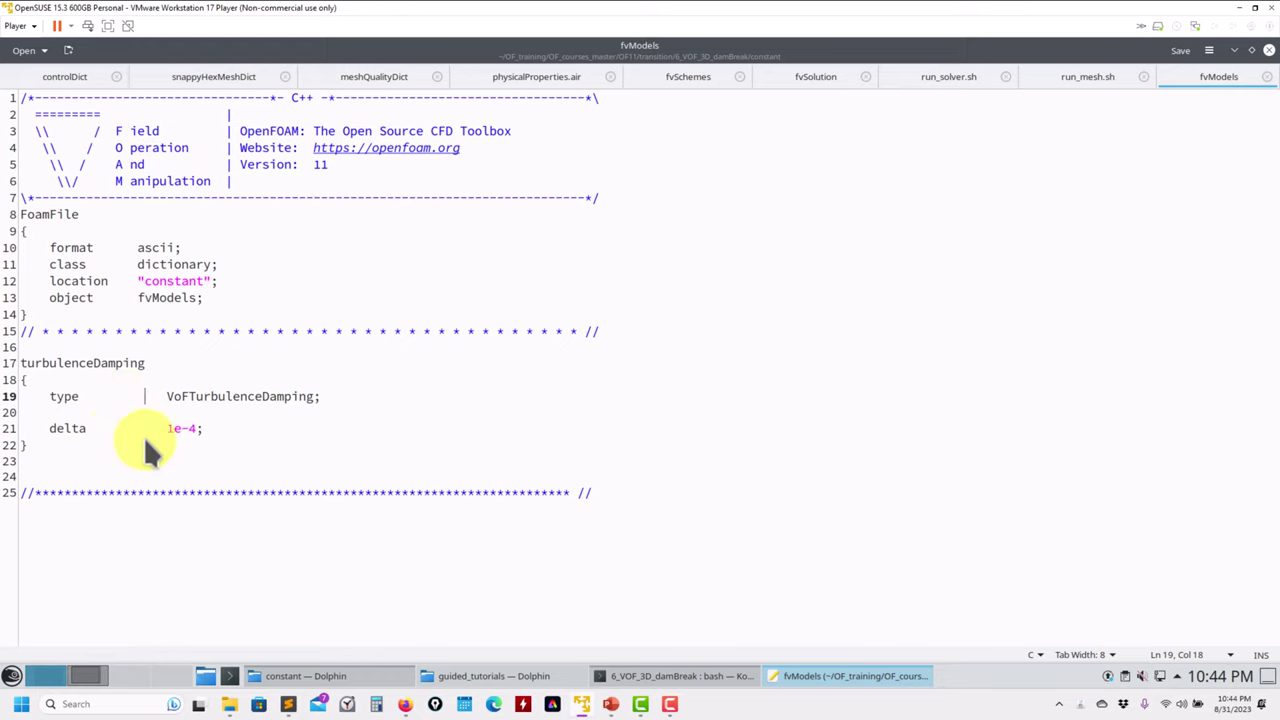
Copy the type name VoFTurbulenceDamping from fvModels and run foamInfo VoFTurbulenceDamping in the Konsole terminal
double_click(247, 395)
right_click(247, 396)
click(305, 476)
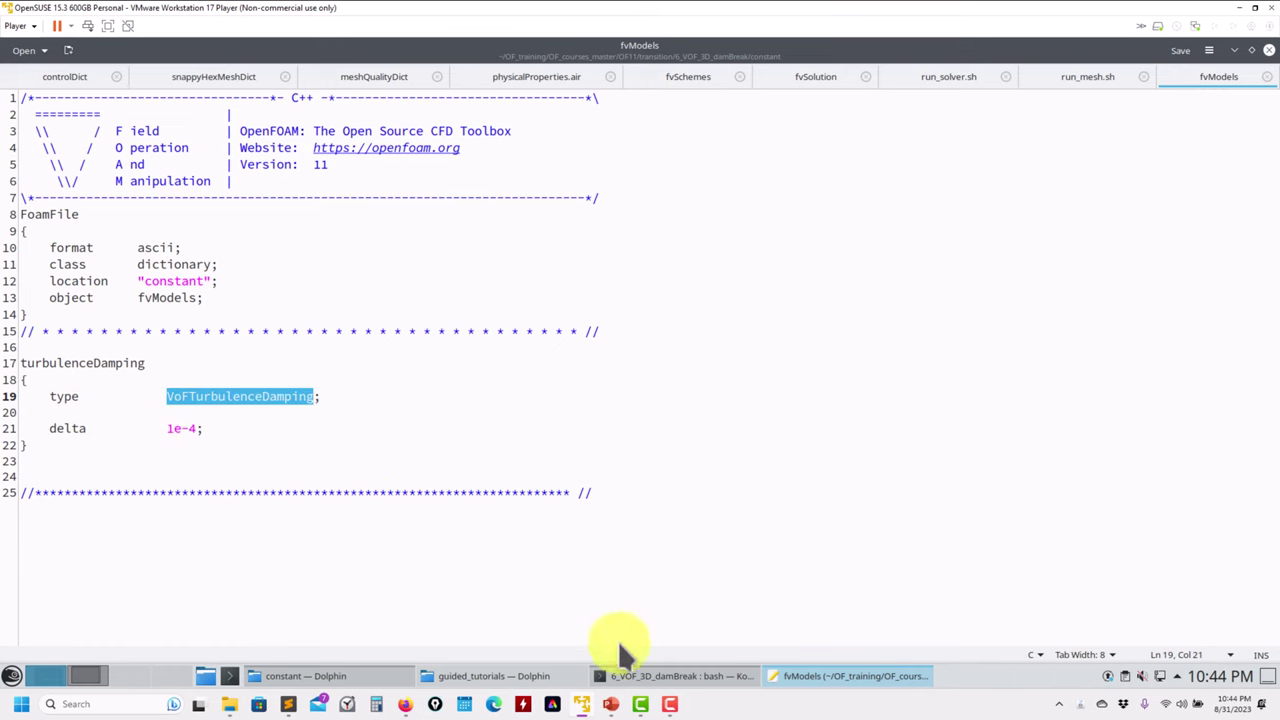
click(640, 676)
key(Return)
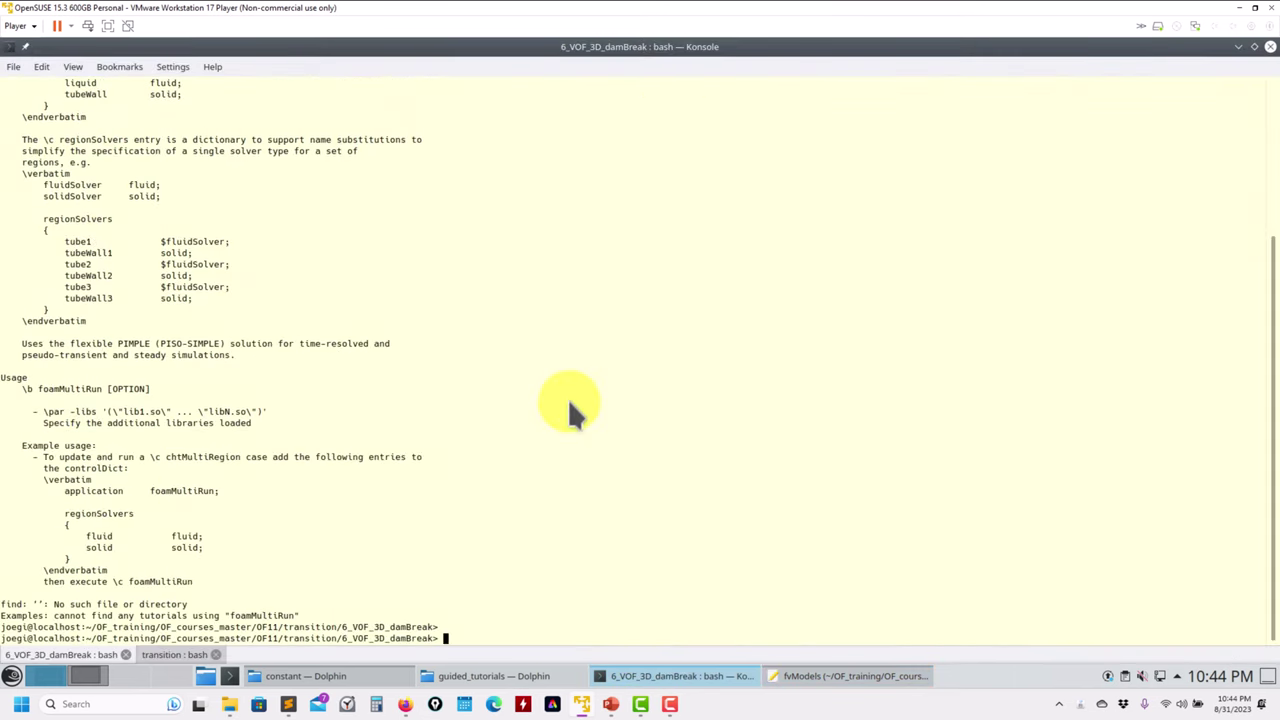
text(foamInfo)
right_click(508, 333)
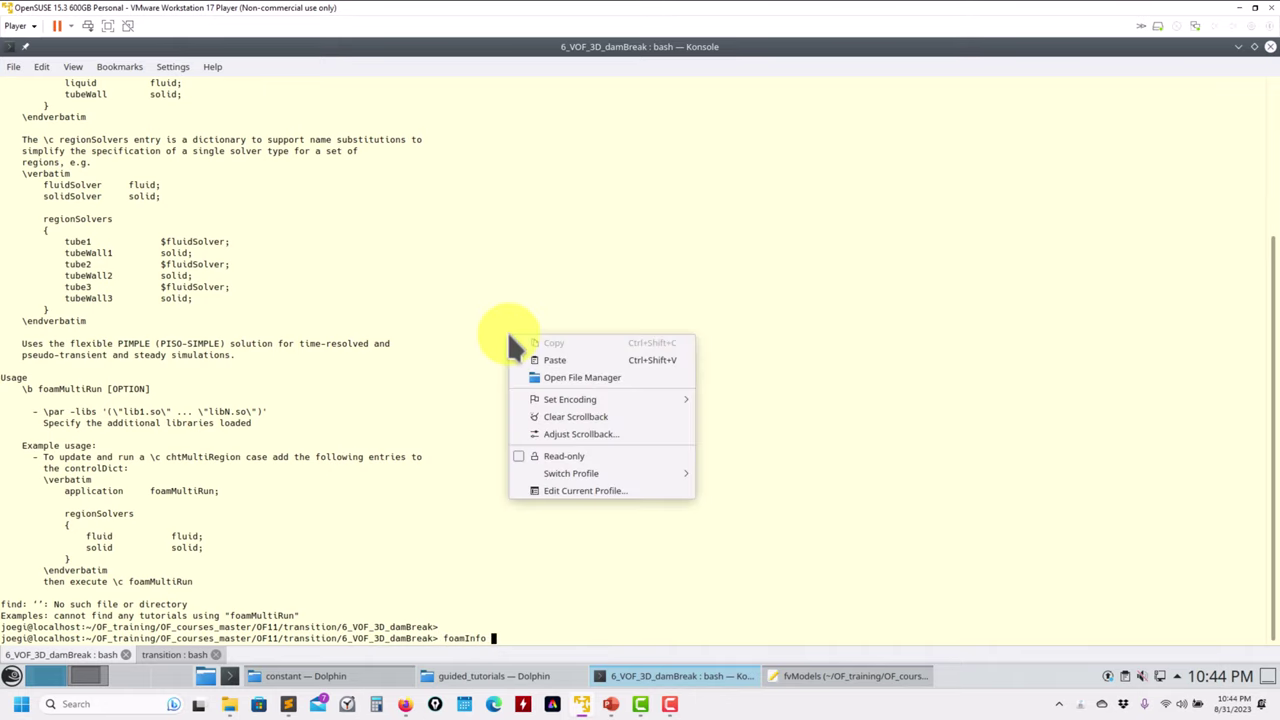
click(560, 360)
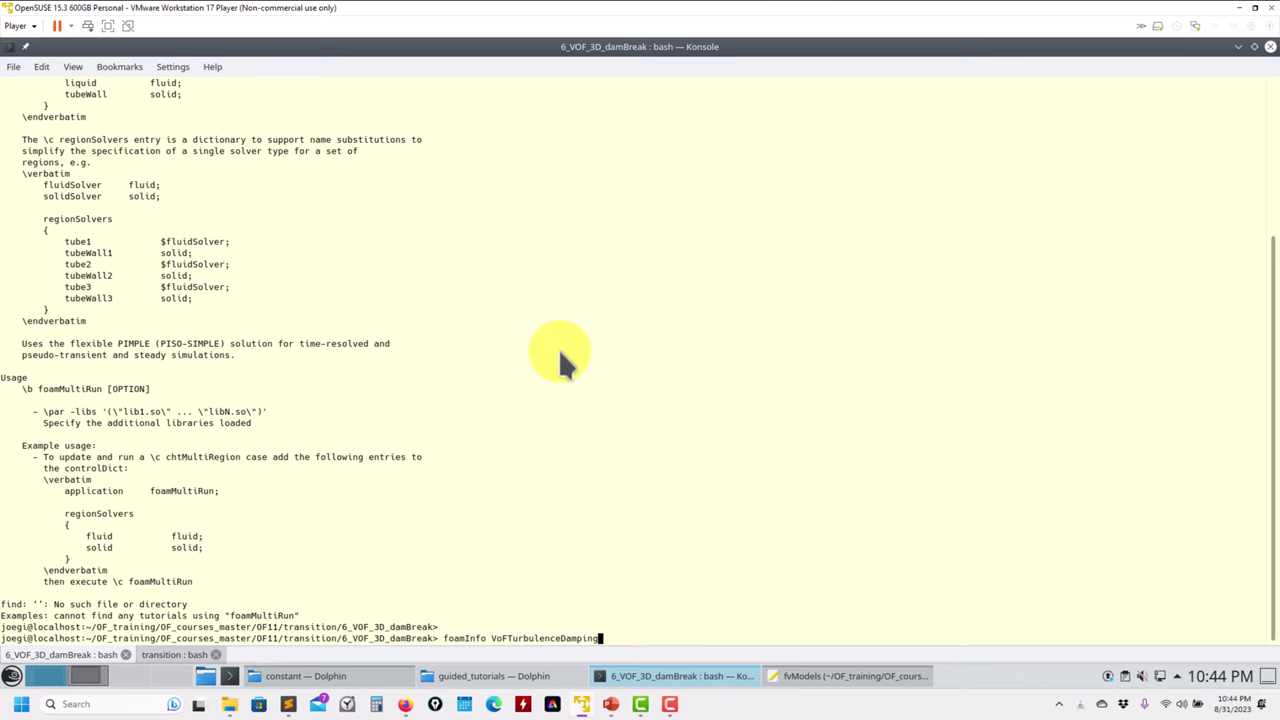
key(Return)
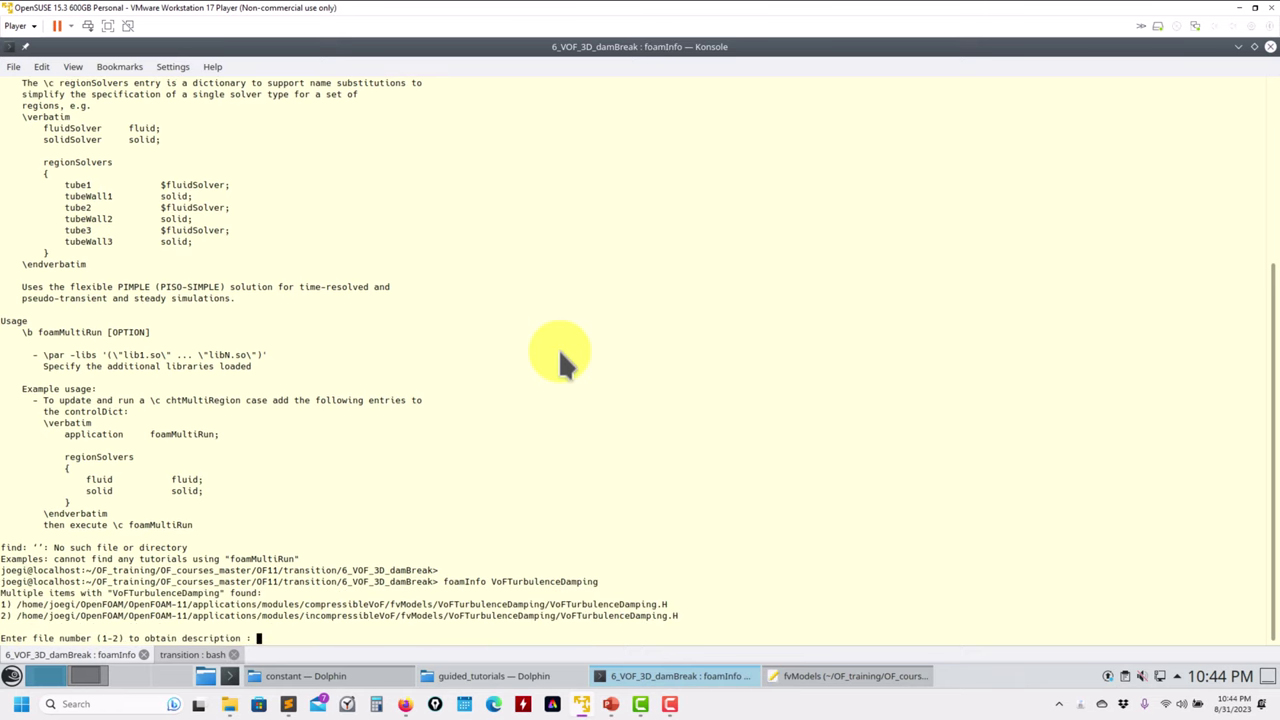
Display the description of file number 1, the compressibleVoF version, and return to fvModels in the text editor
text(1)
key(Return)
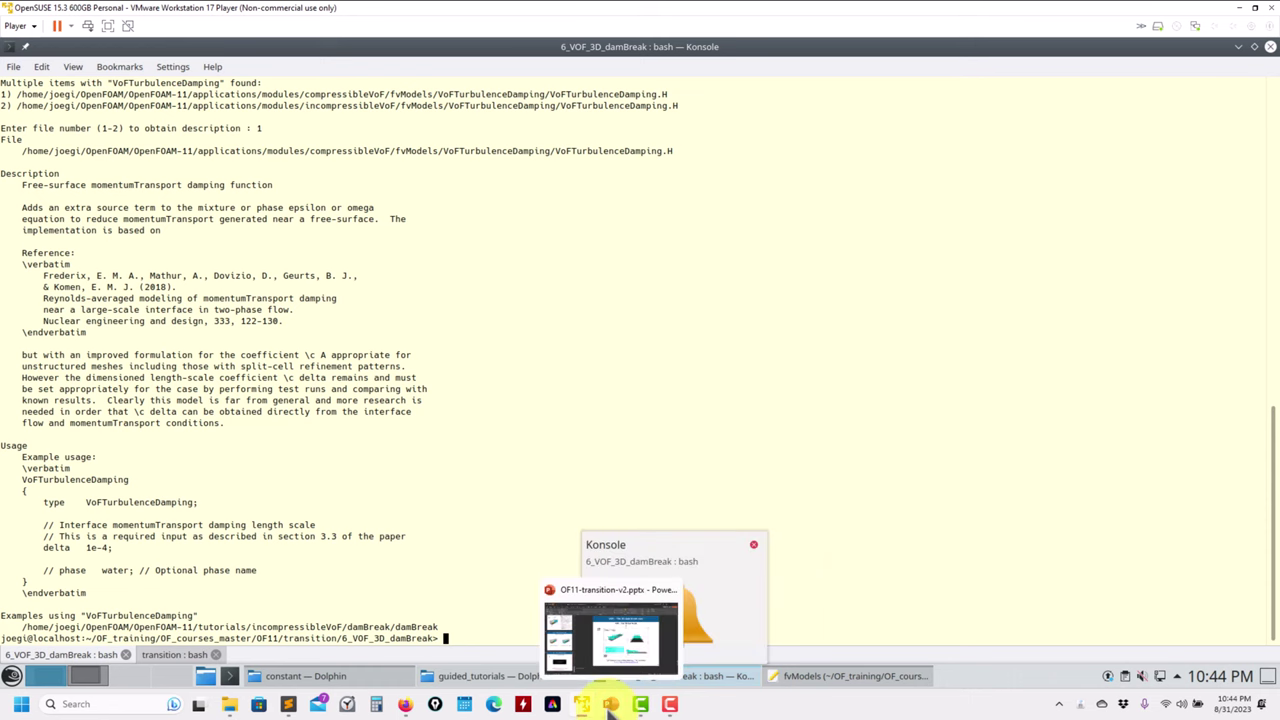
click(900, 676)
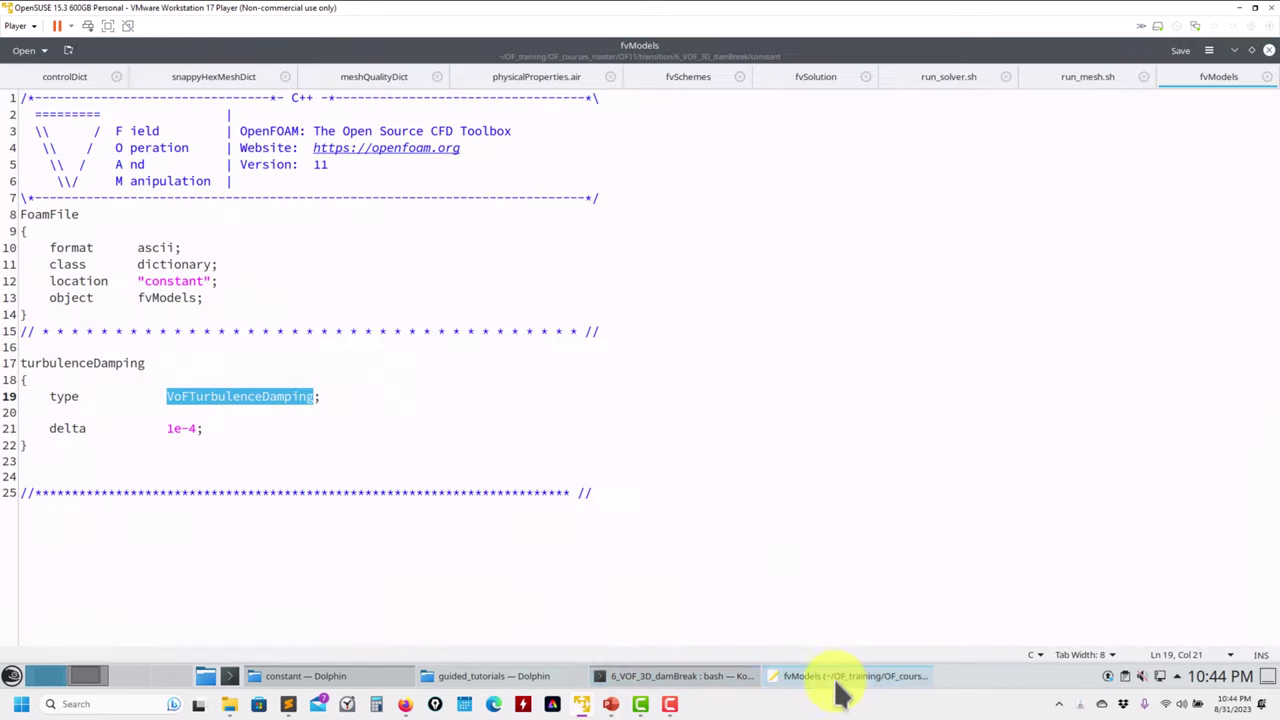
Browse to the case's system folder in Dolphin and bring up the divSchemes section of fvSchemes in the text editor
click(368, 684)
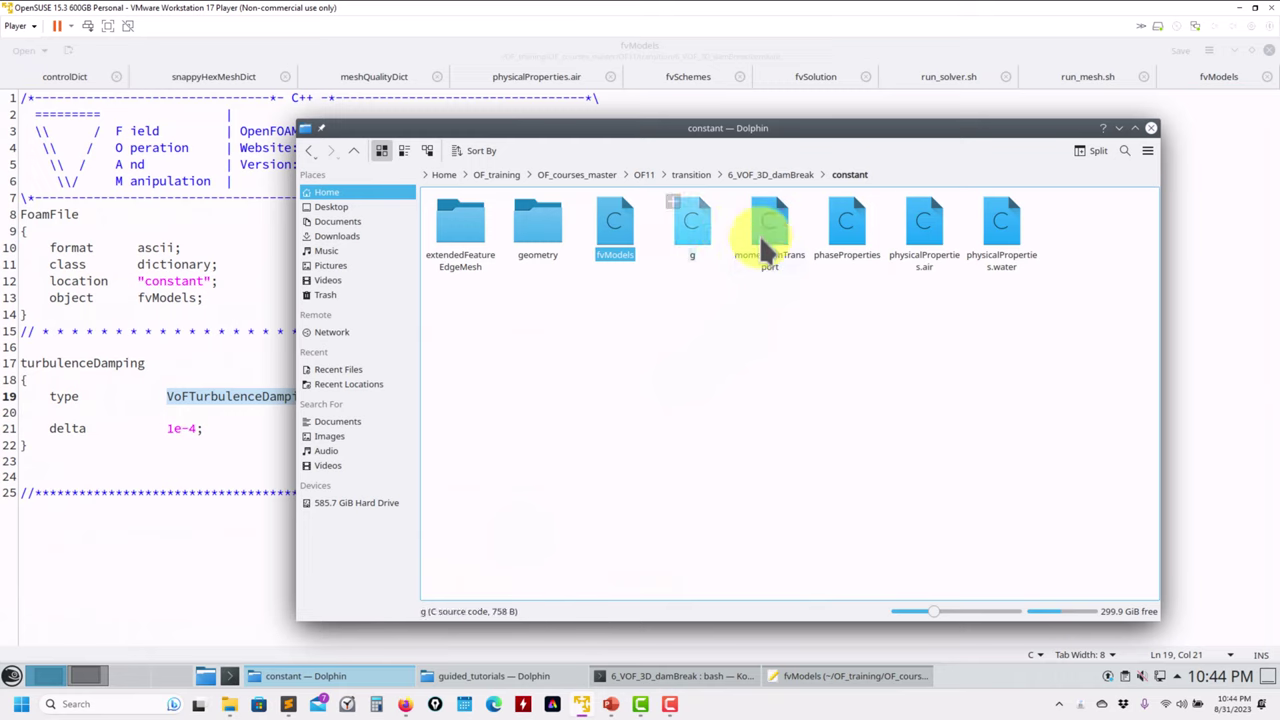
click(354, 151)
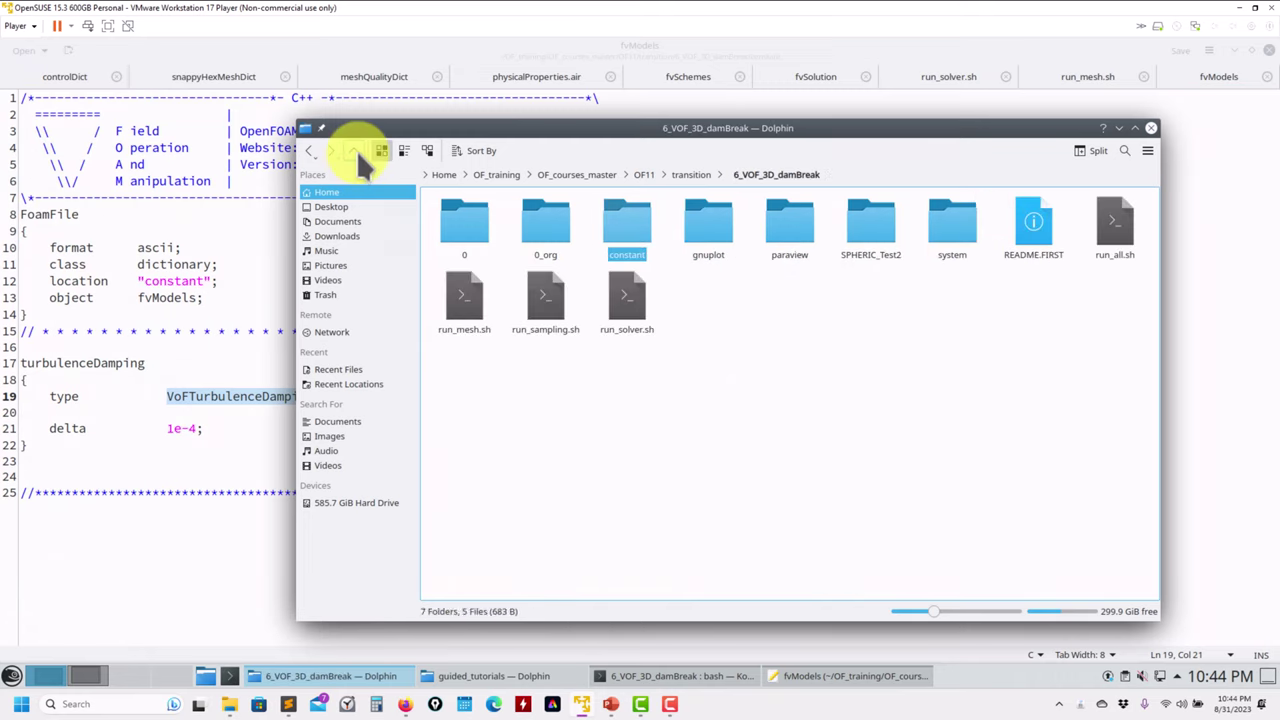
click(955, 222)
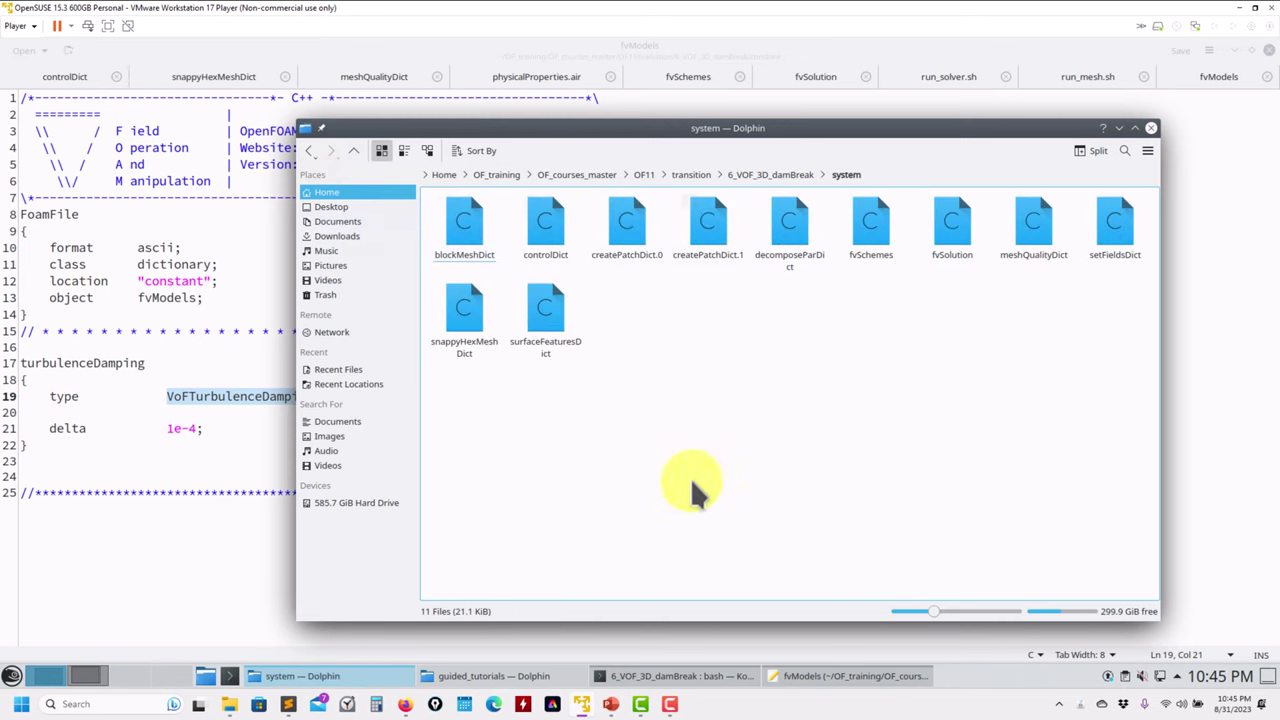
click(694, 80)
scroll(409, 316, down, 4)
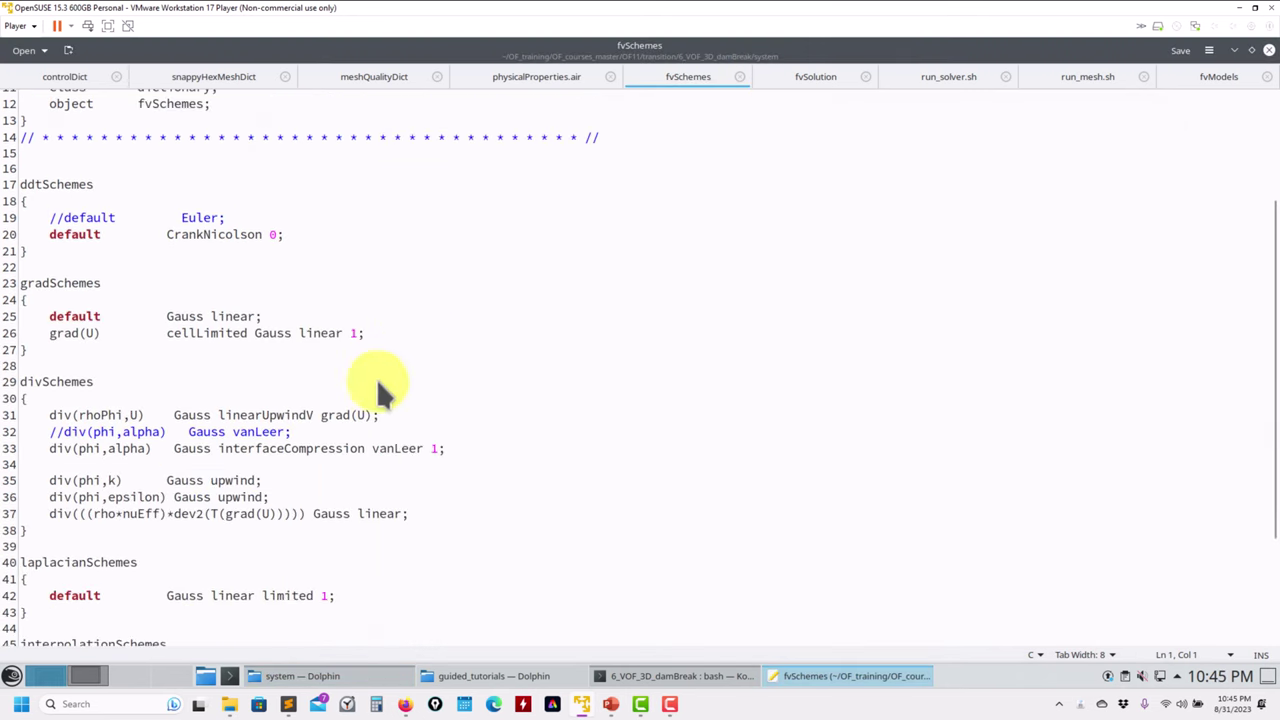
Highlight the div(phi,alpha) Gauss interfaceCompression vanLeer entry in the divSchemes section of fvSchemes
drag(454, 455, 6, 460)
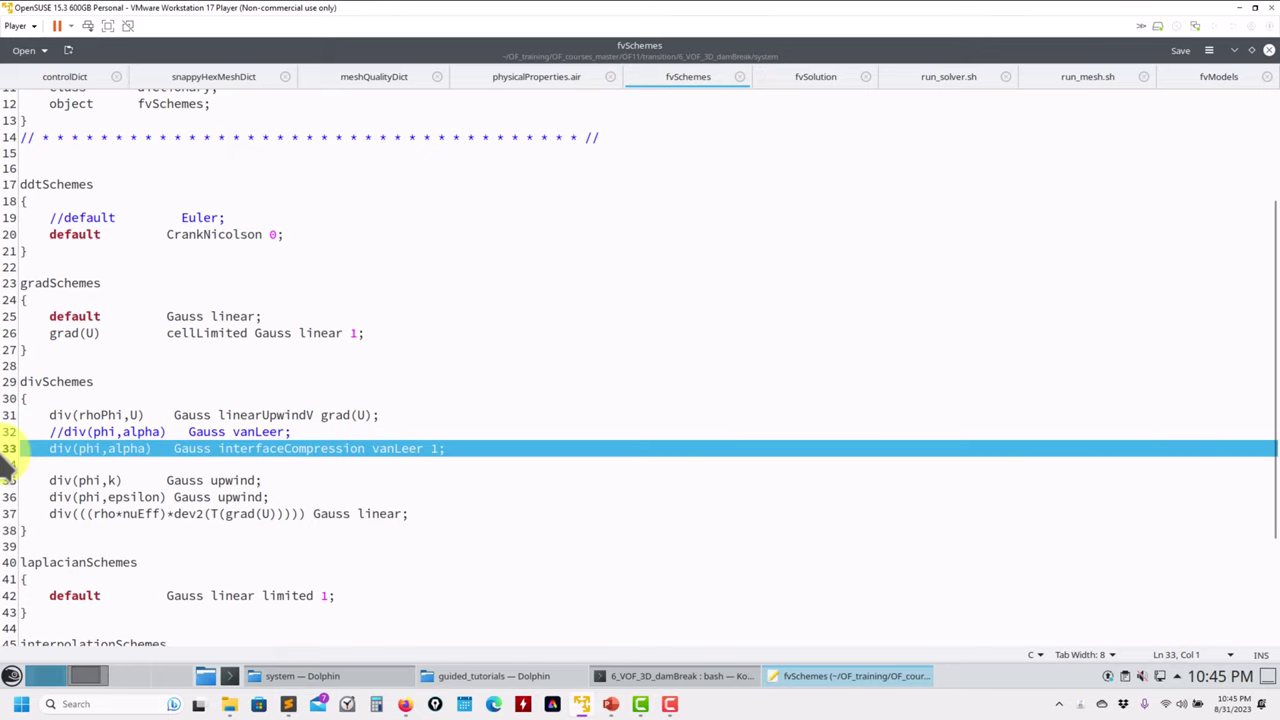
click(45, 464)
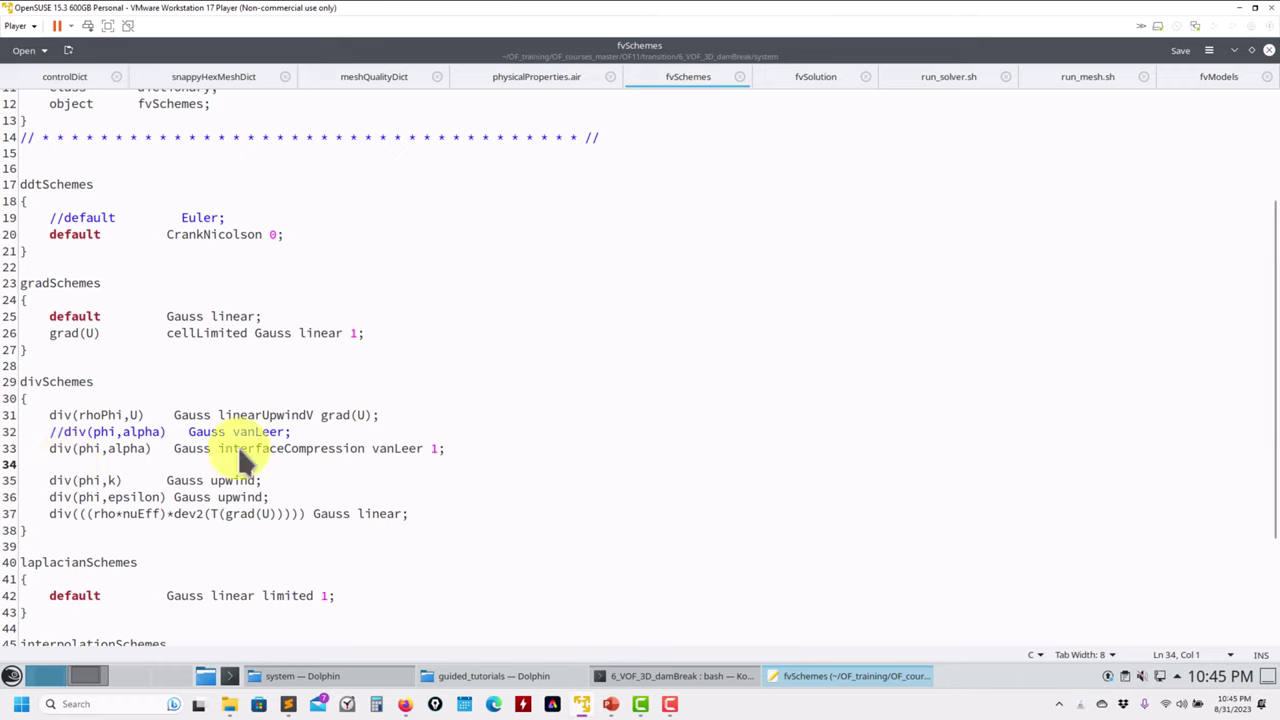
triple_click(238, 446)
click(103, 455)
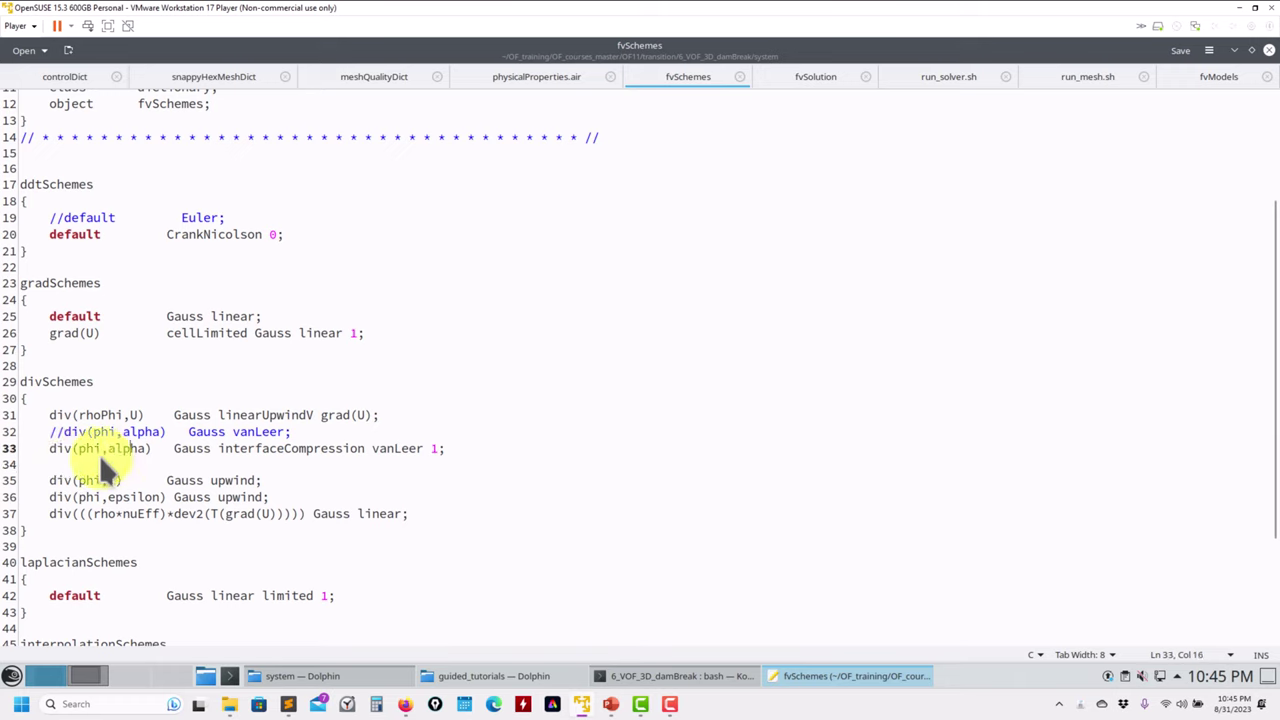
key(Down)
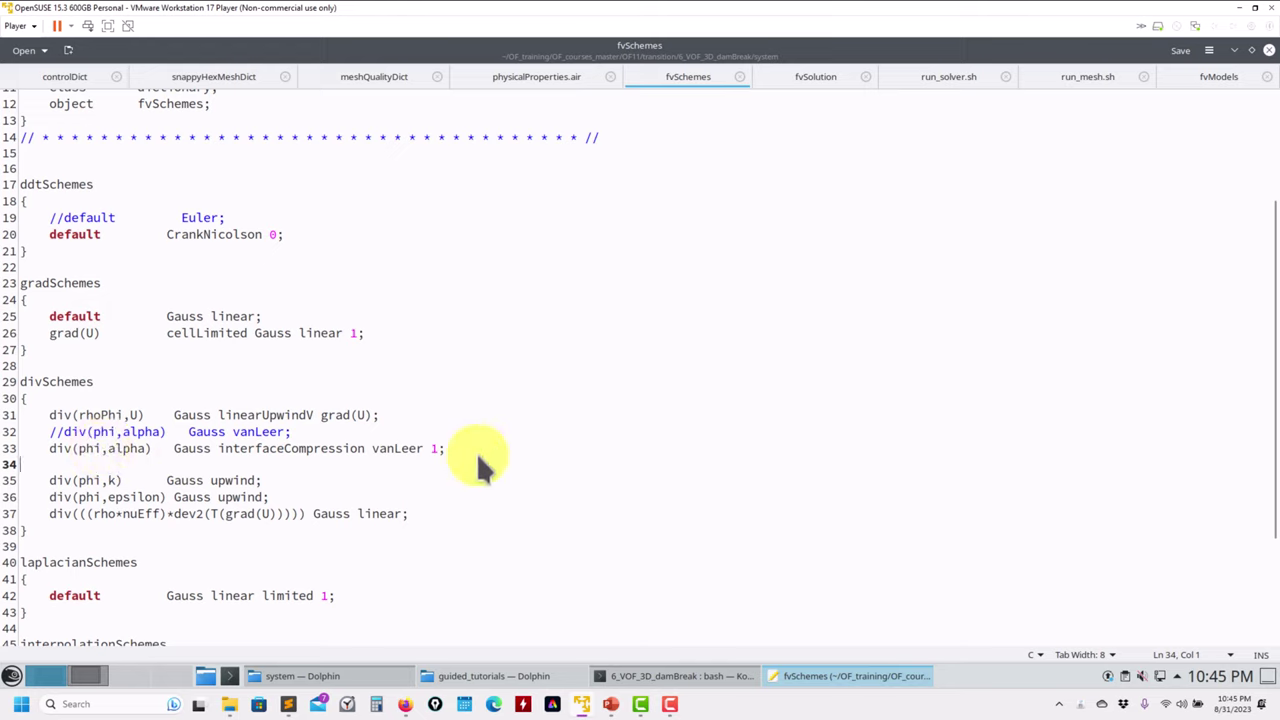
drag(476, 452, 20, 452)
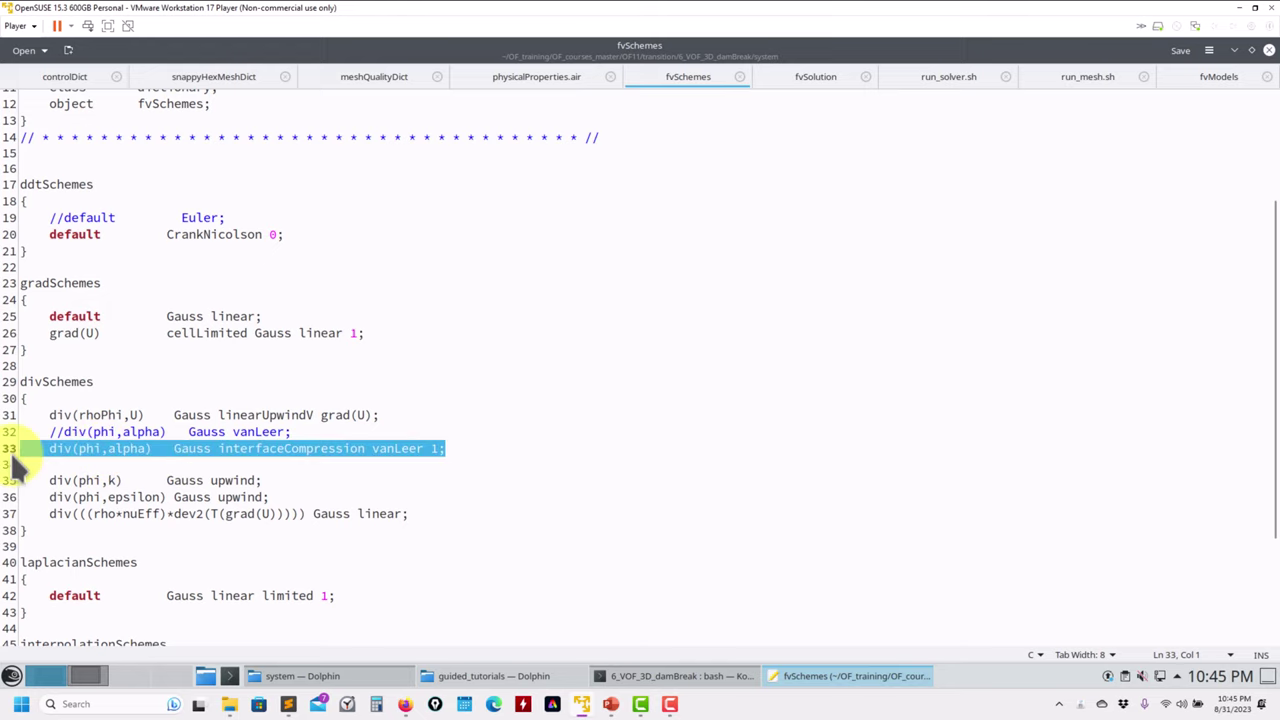
double_click(231, 448)
click(231, 448)
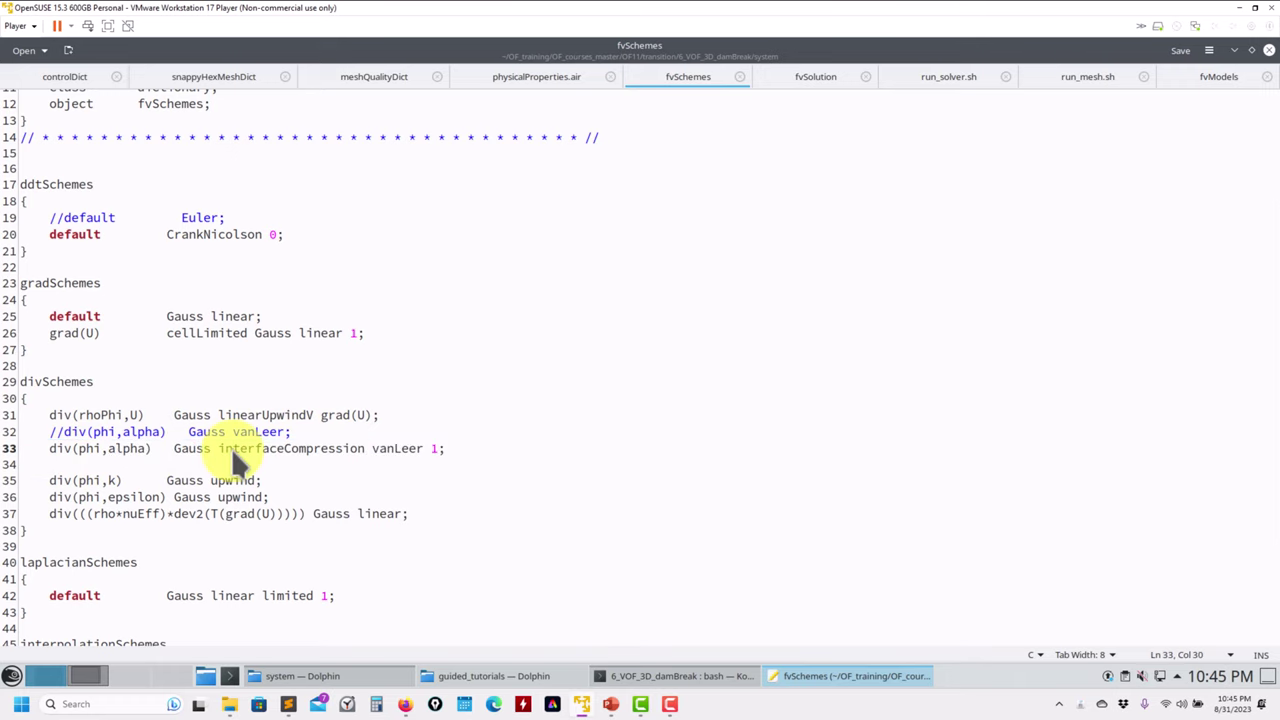
Try PLIC in front of interfaceCompression in the div(phi,alpha) scheme, undo that insertion and save fvSchemes
click(214, 448)
text(PLIC)
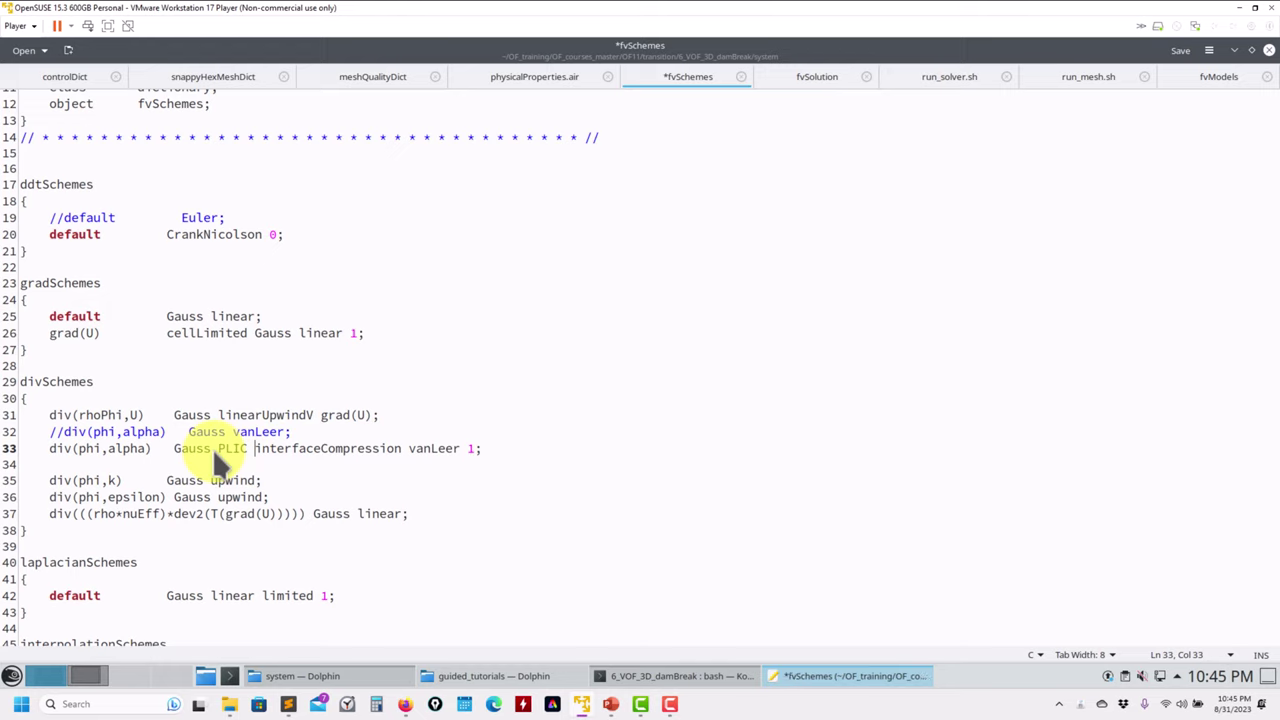
key(BackSpace)
key(ctrl+z)
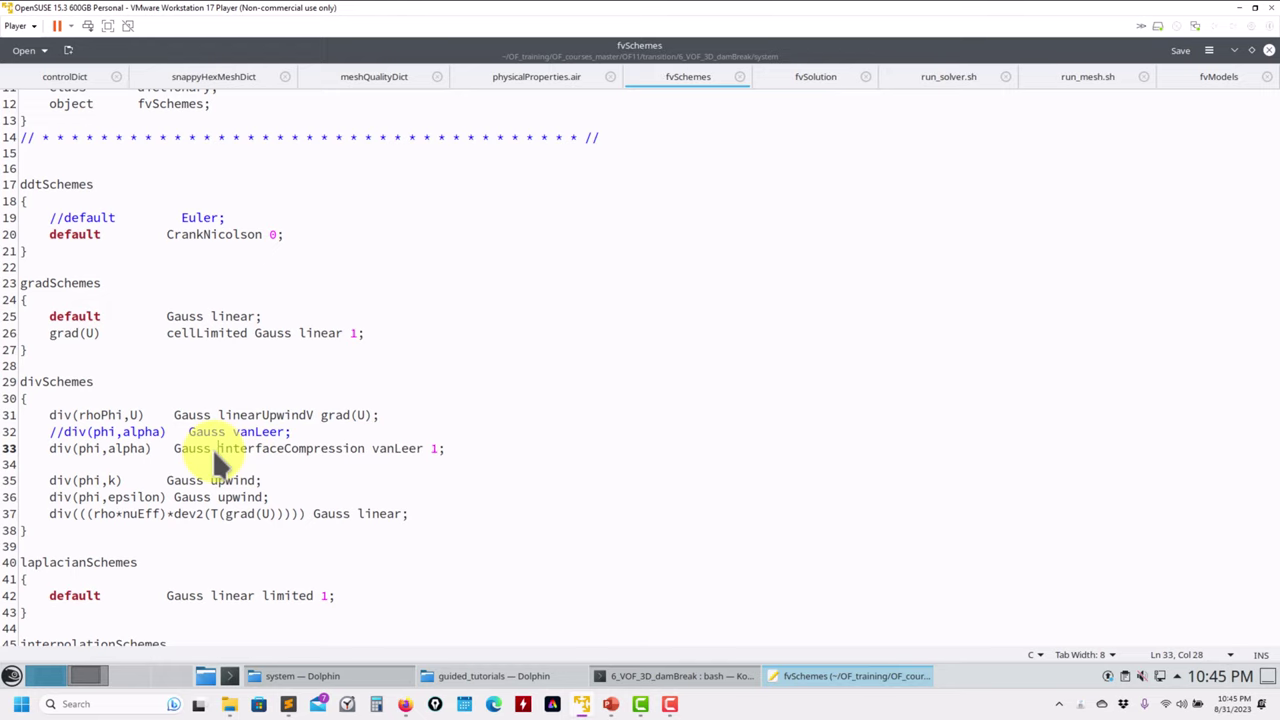
key(ctrl+s)
Look through the remaining sections of fvSchemes and the linear solver settings in fvSolution
scroll(212, 448, down, 4)
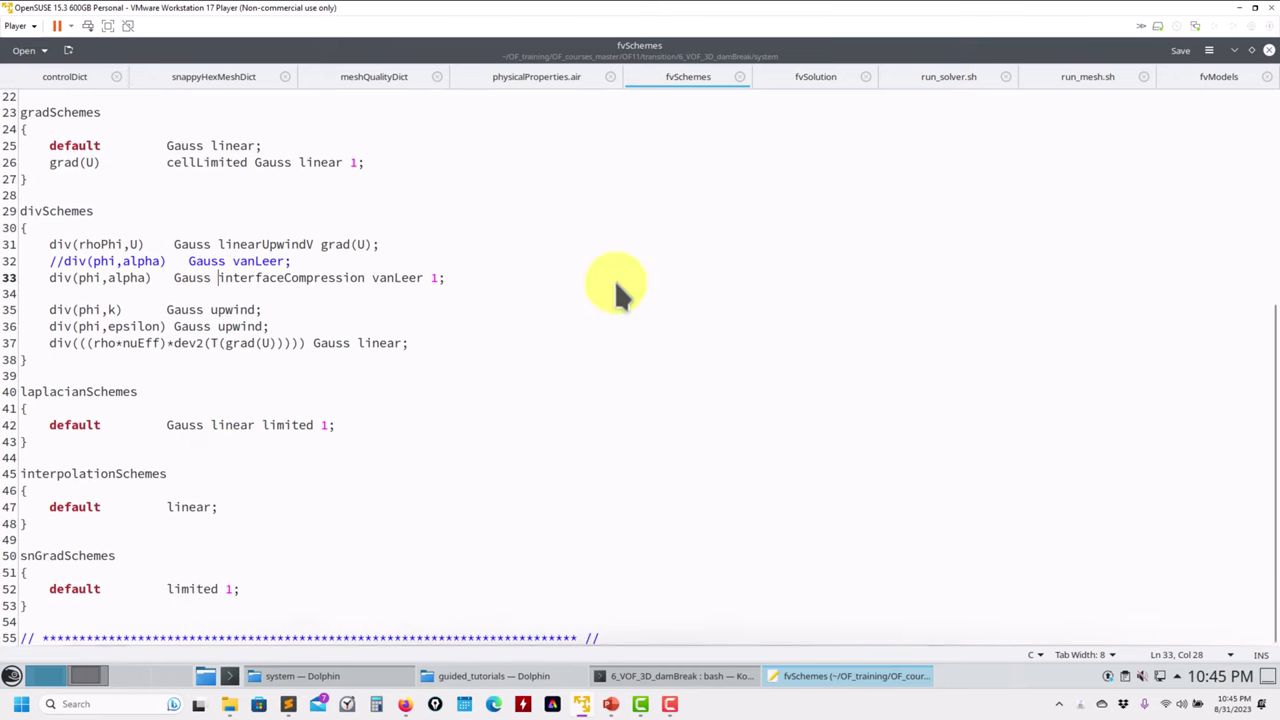
click(811, 88)
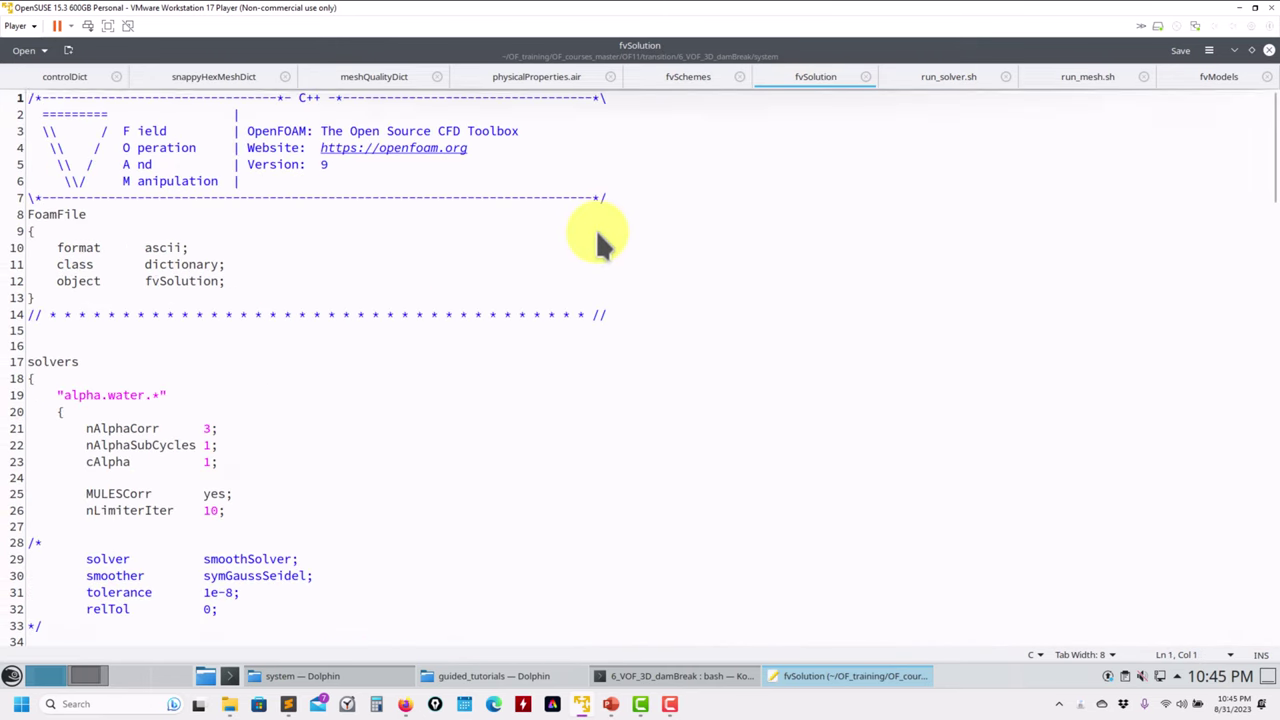
scroll(560, 270, down, 1)
scroll(528, 306, down, 1)
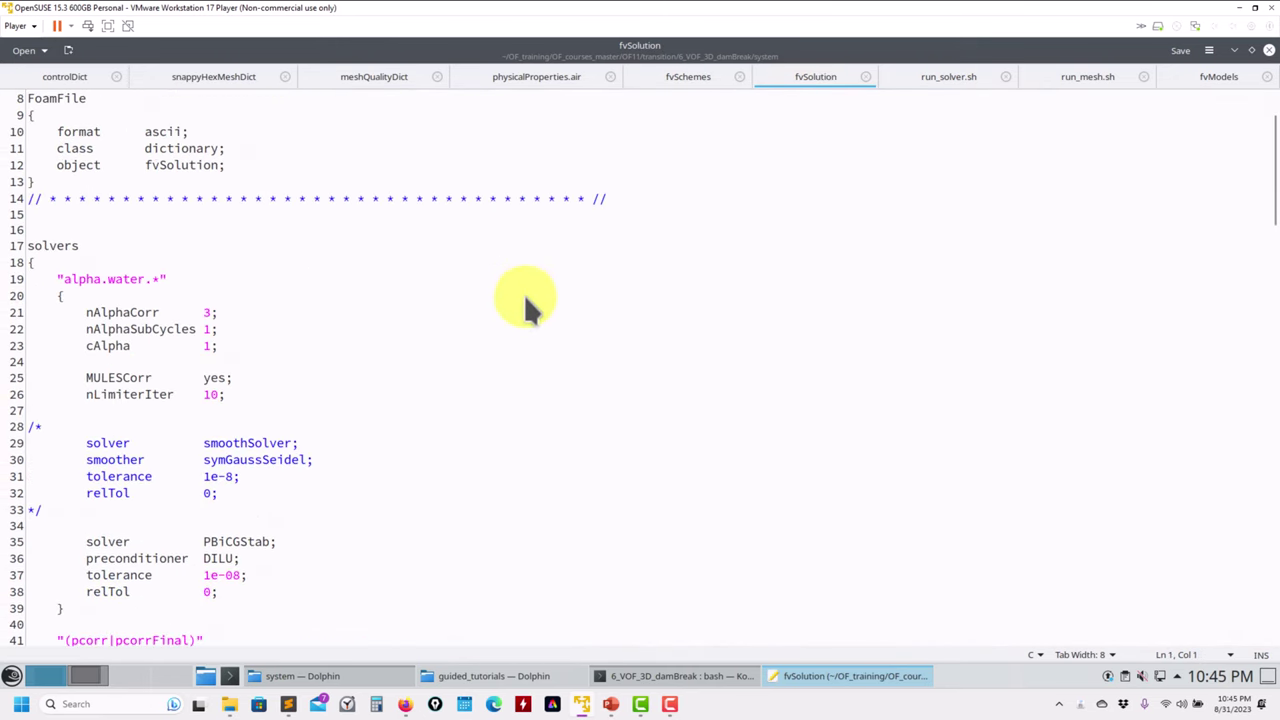
scroll(524, 294, down, 20)
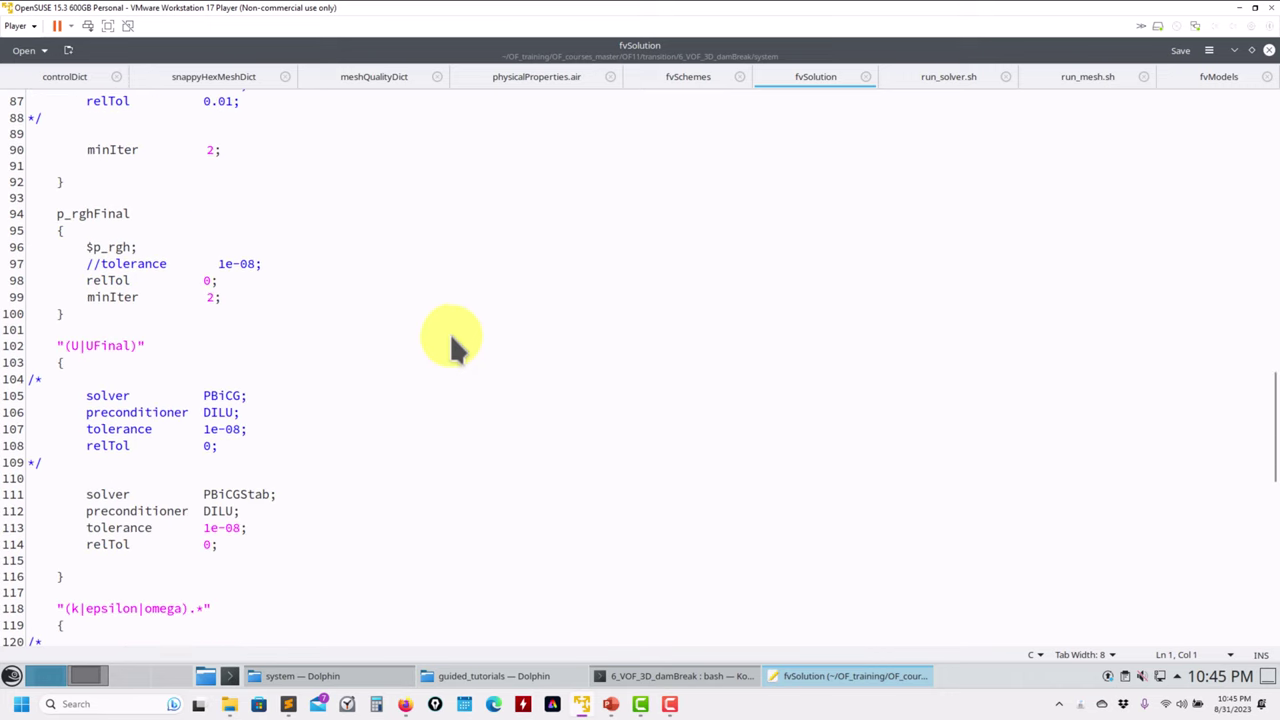
scroll(160, 458, down, 8)
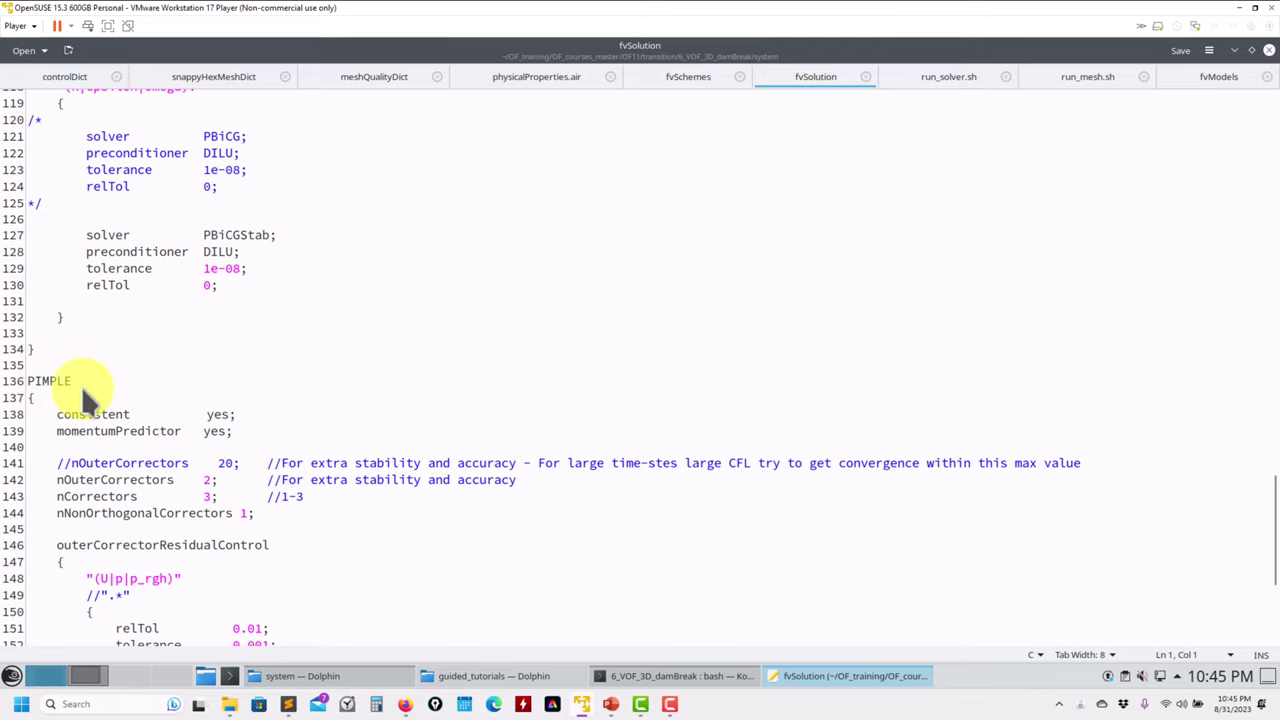
Examine the PIMPLE block of fvSolution and highlight its consistent and momentumPredictor lines
scroll(95, 428, down, 2)
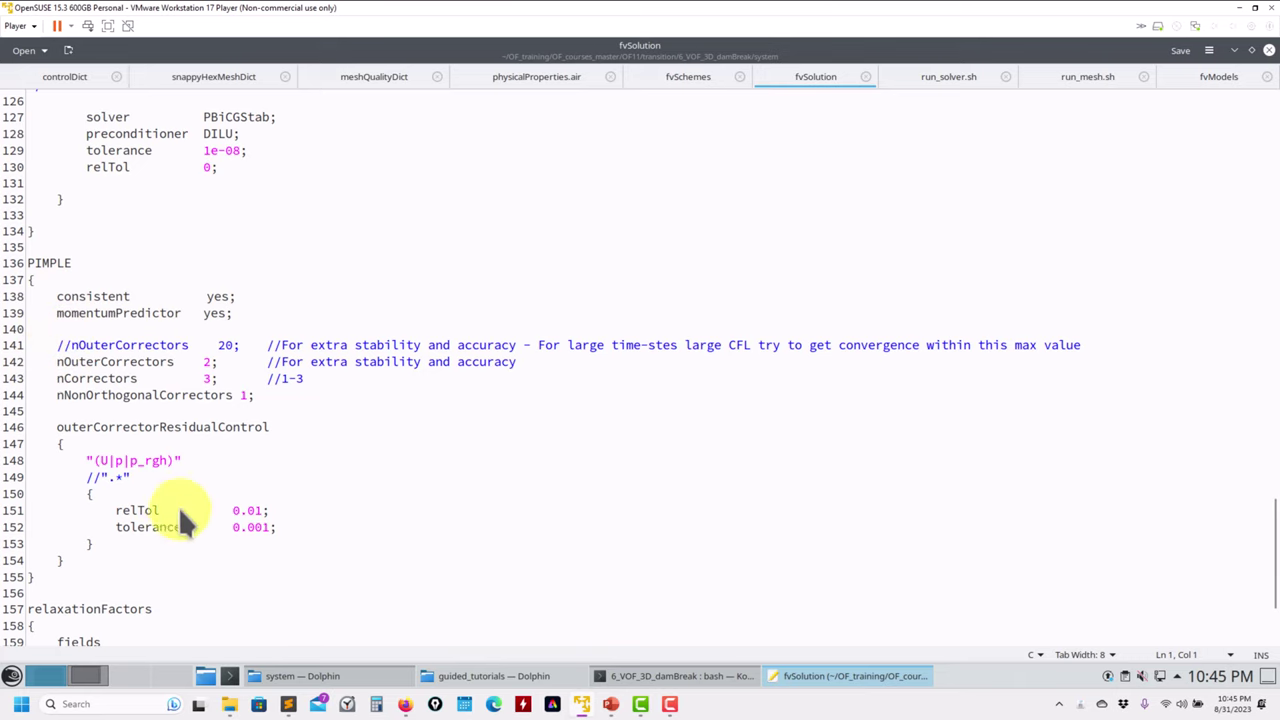
scroll(160, 508, down, 3)
scroll(169, 475, up, 7)
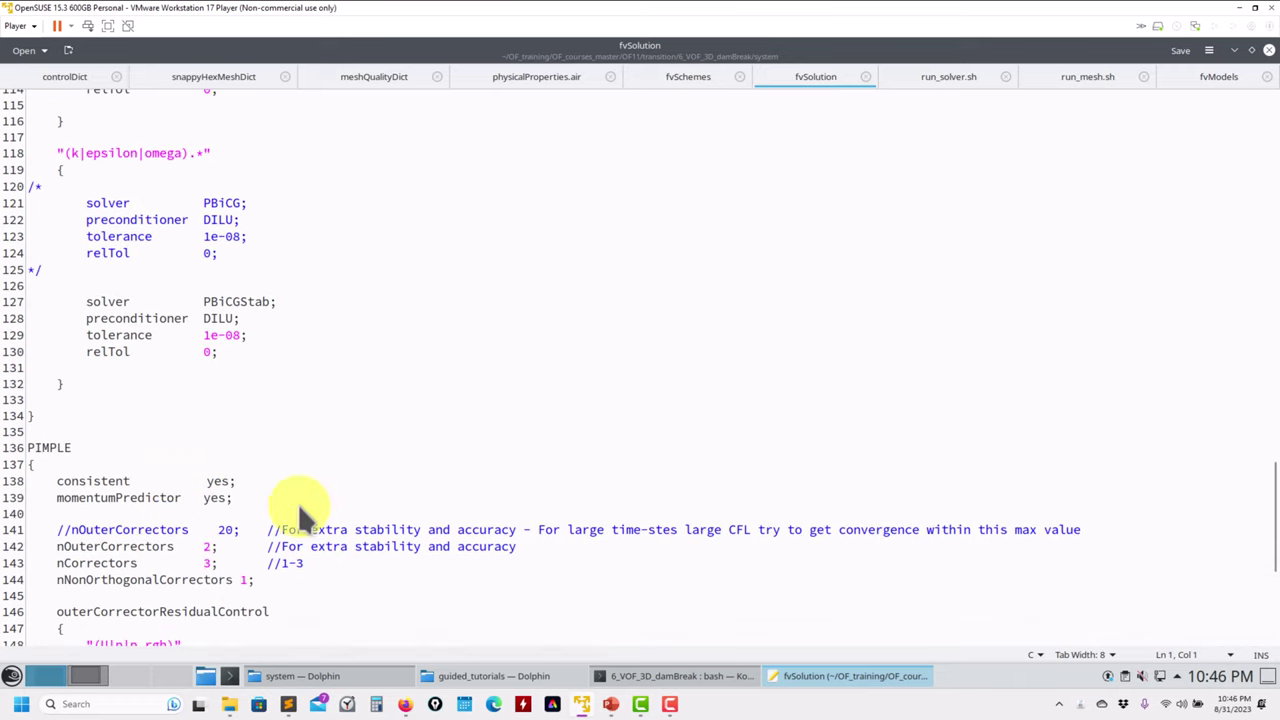
drag(241, 500, 50, 481)
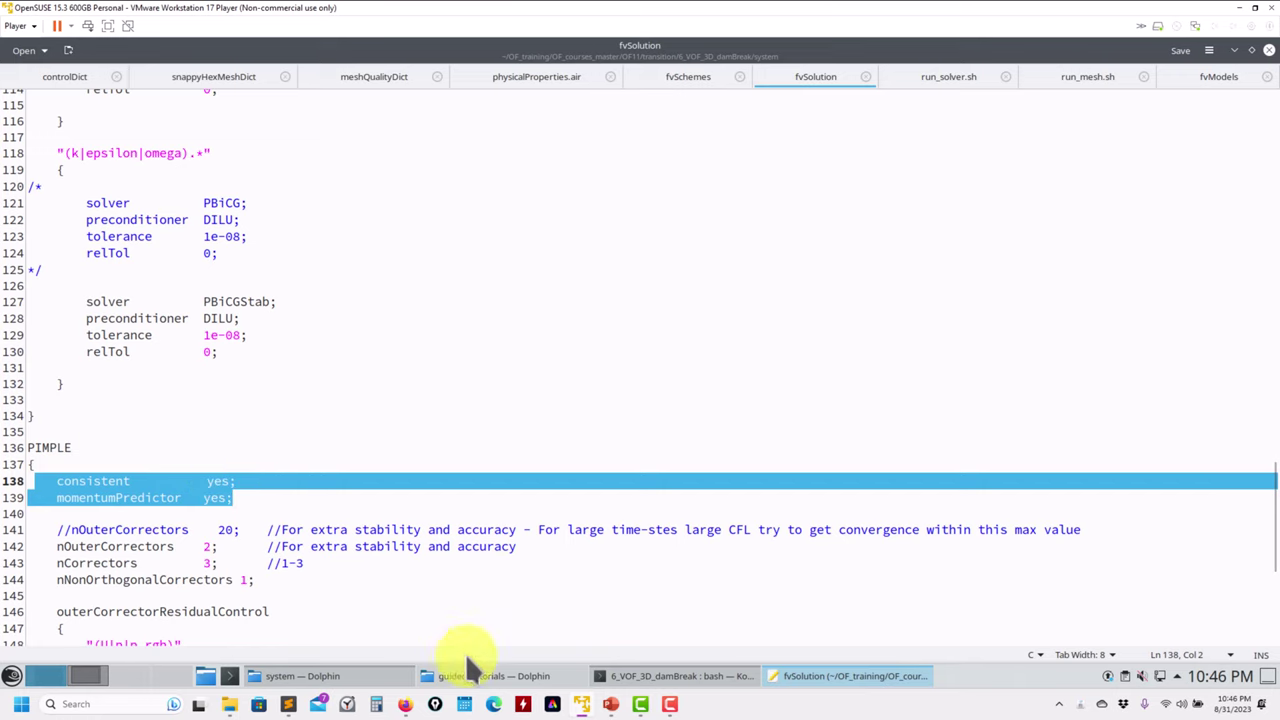
Switch to the Dolphin window on the other virtual desktop and open the src folder of OpenFOAM-11
click(100, 678)
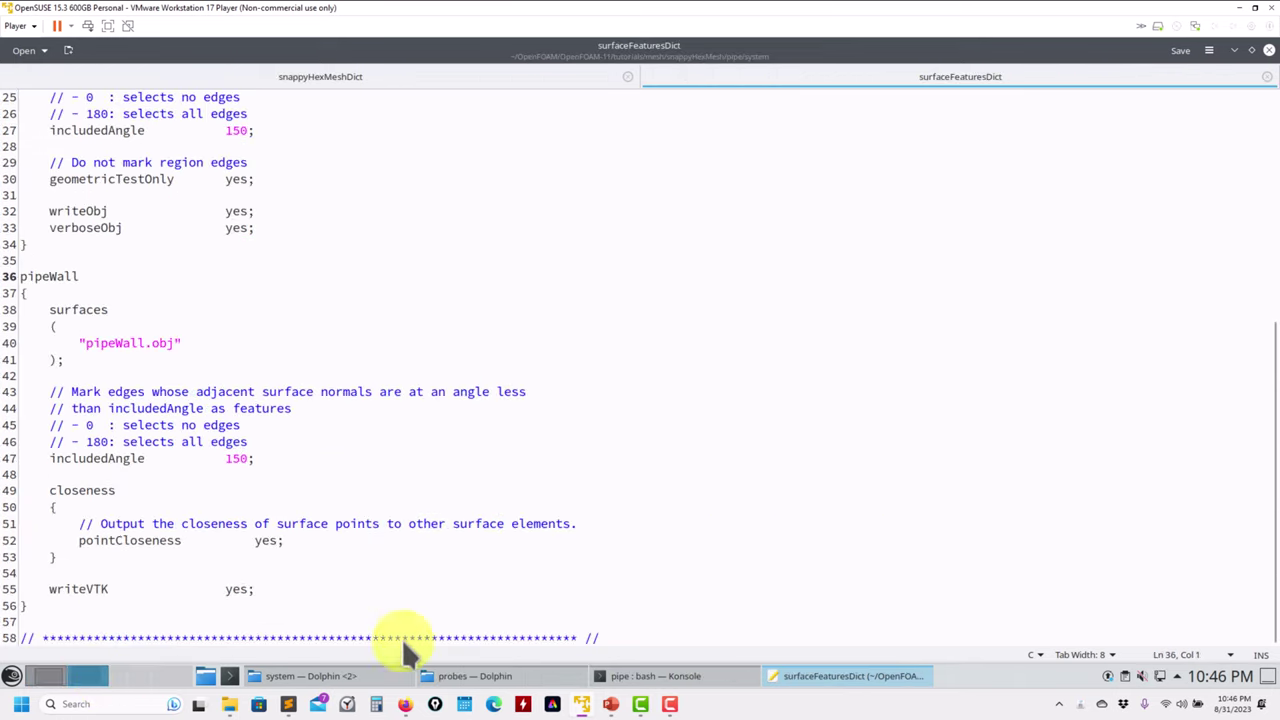
click(357, 684)
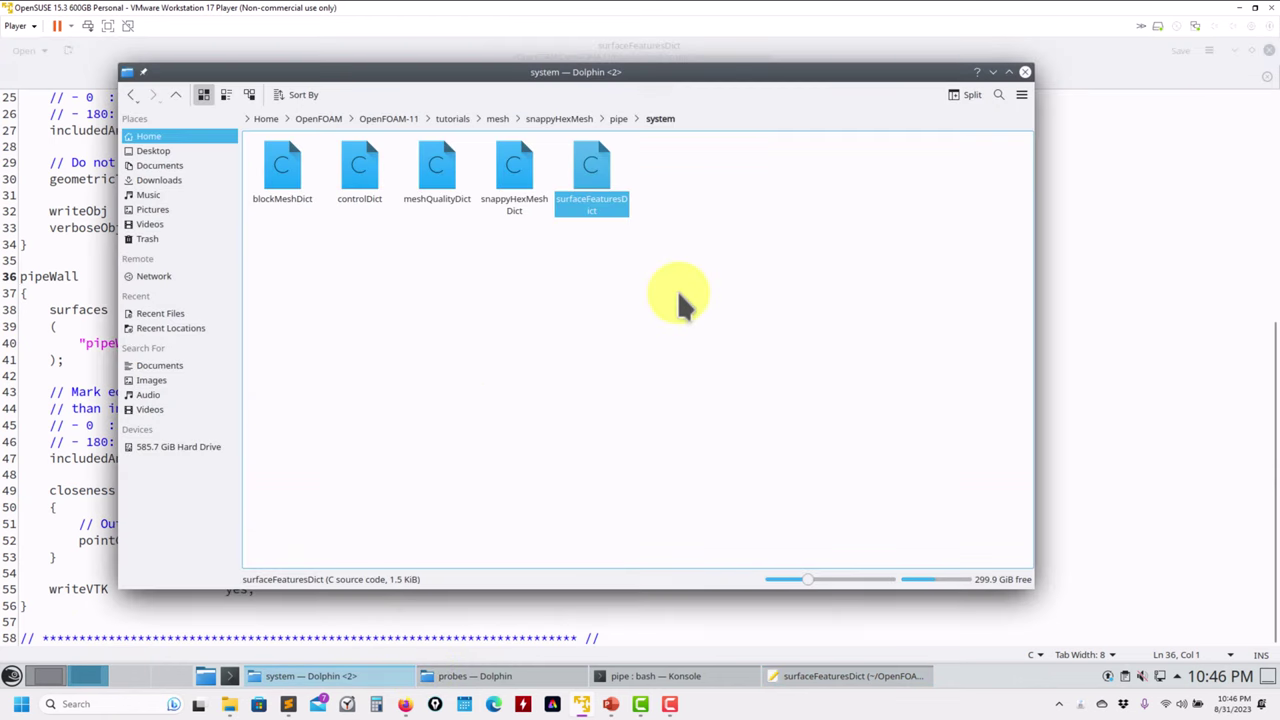
click(392, 119)
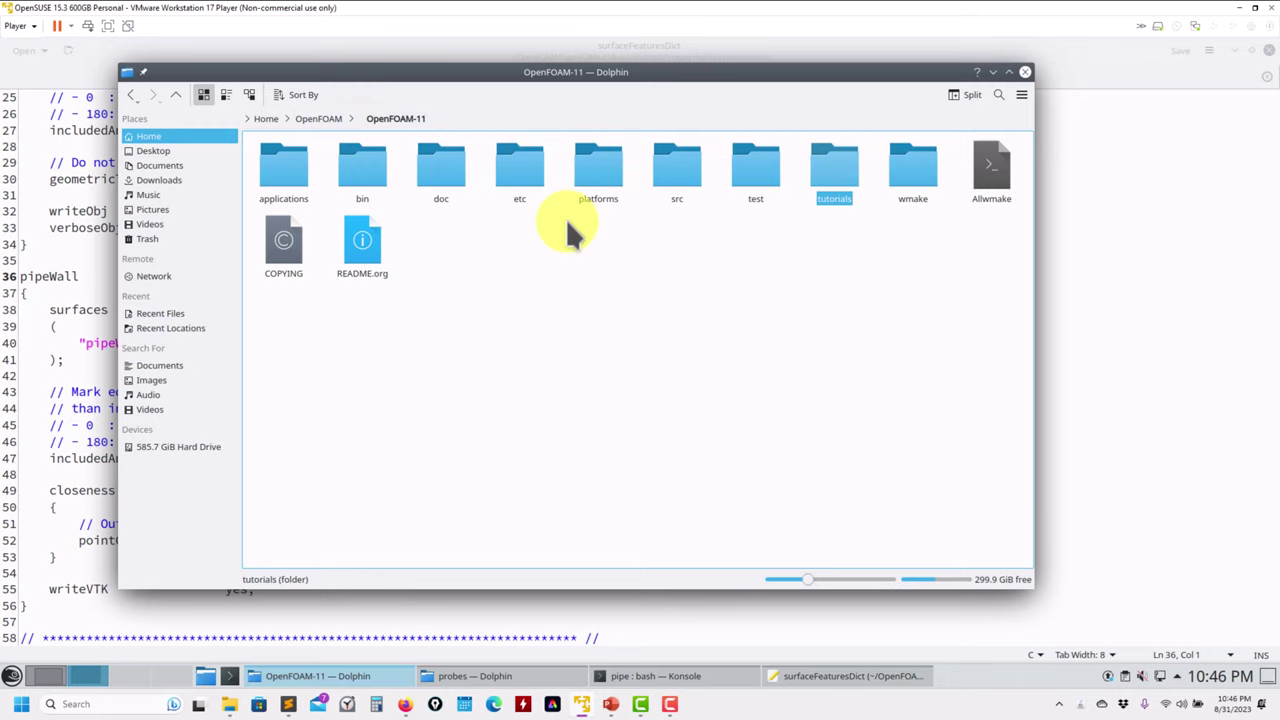
click(323, 120)
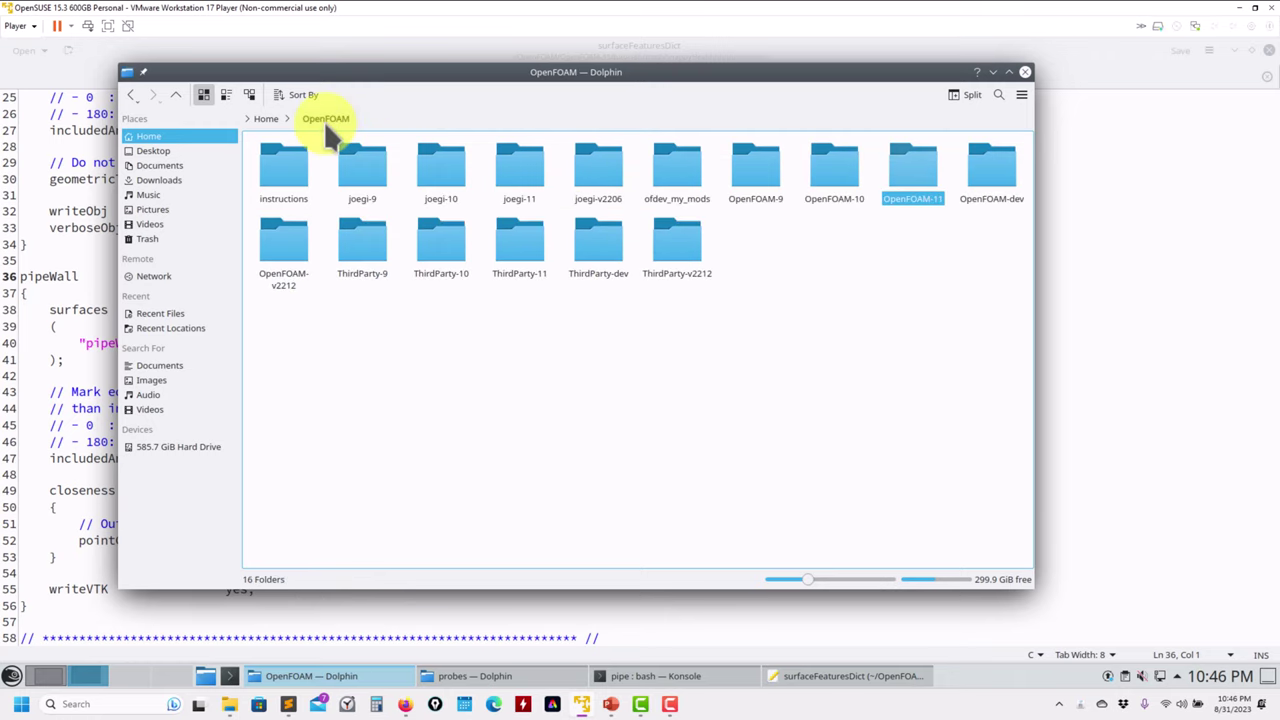
click(920, 183)
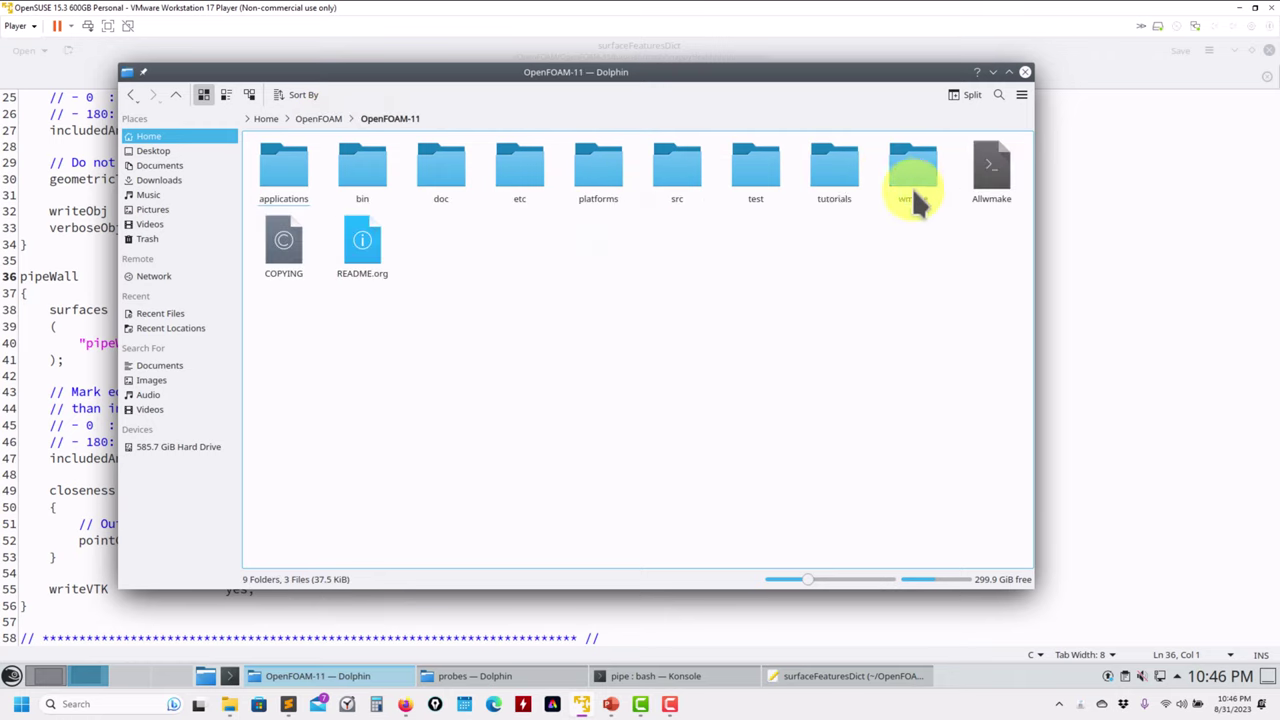
click(686, 188)
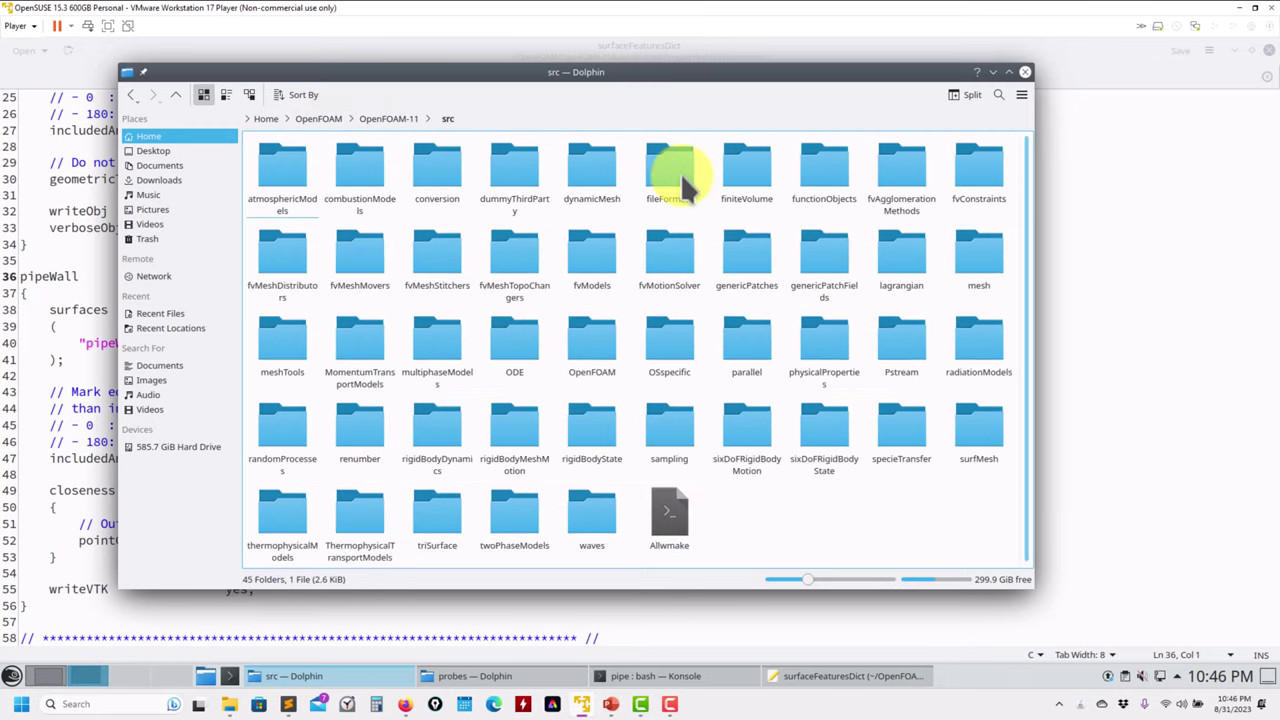
Browse through finiteVolume, cfdTools, general and solutionControl to the nested solutionControl folder
click(736, 182)
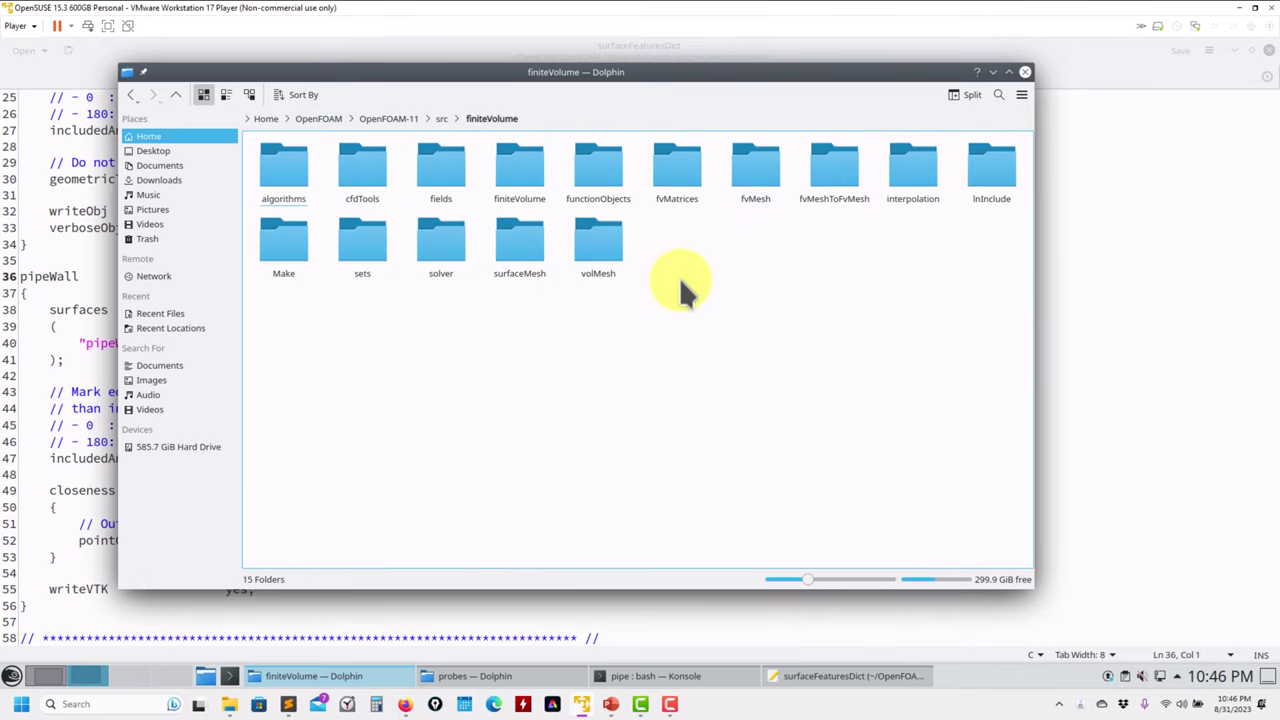
click(357, 163)
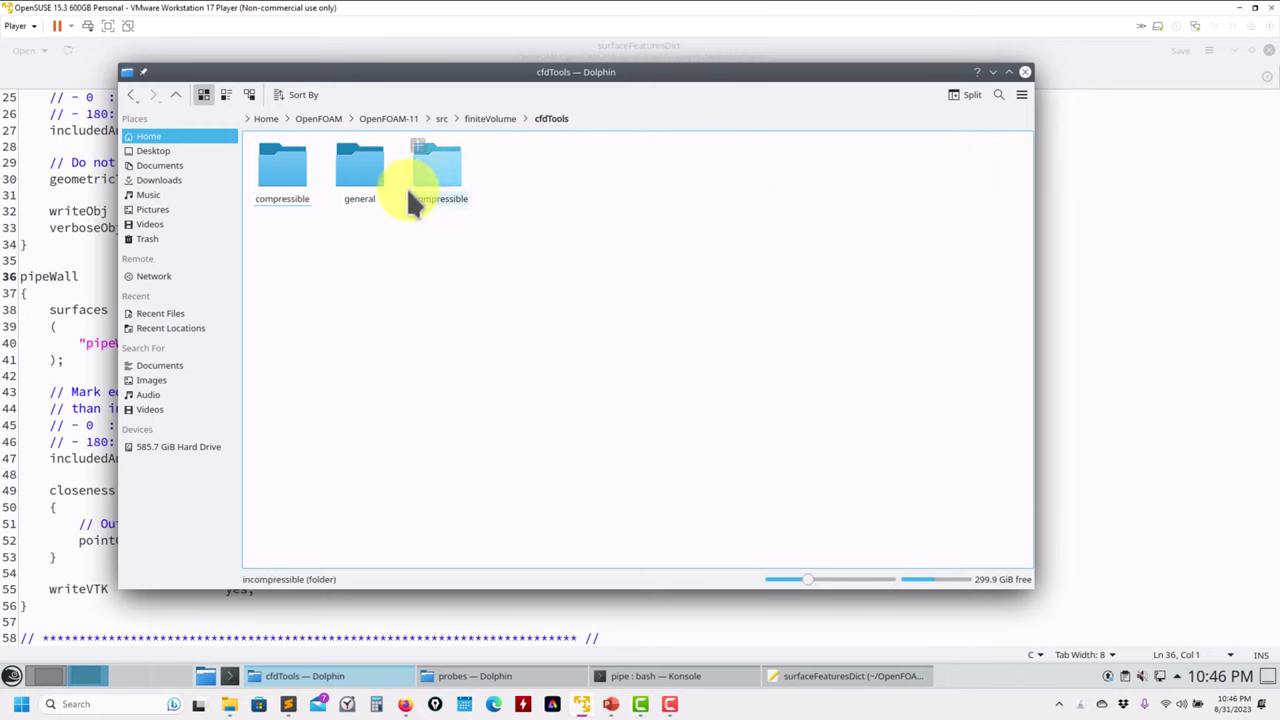
click(360, 172)
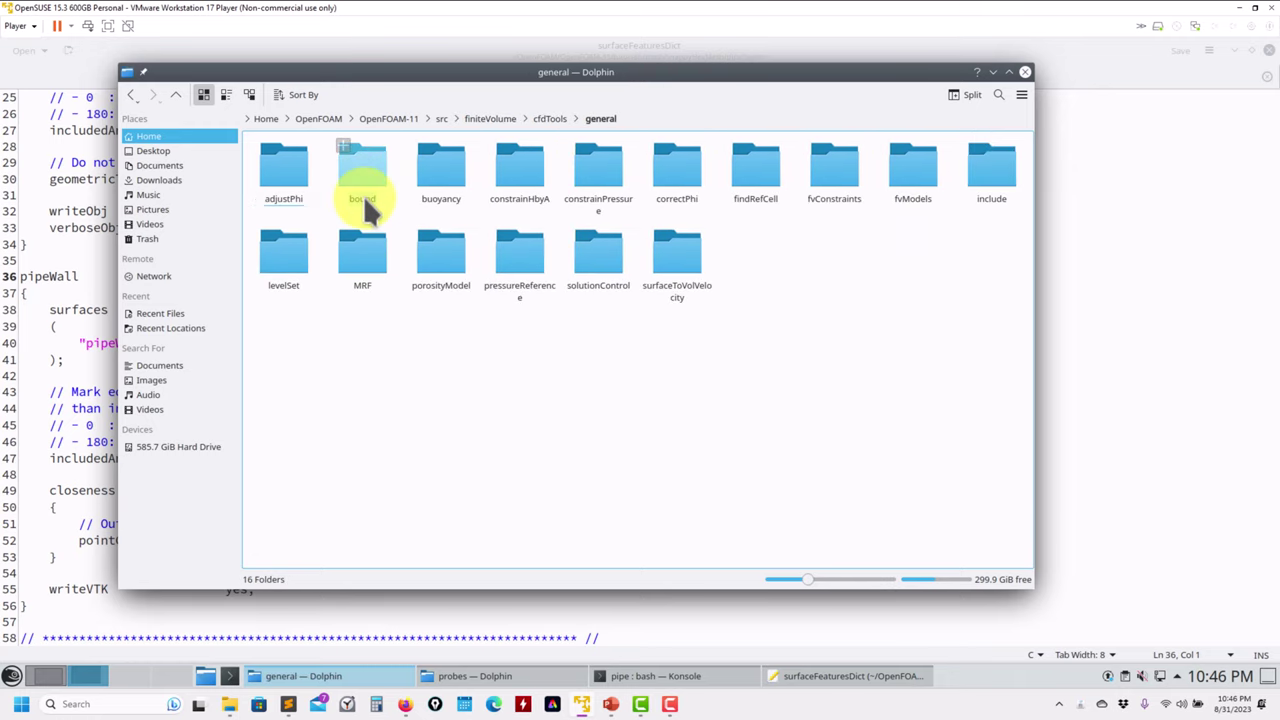
click(605, 256)
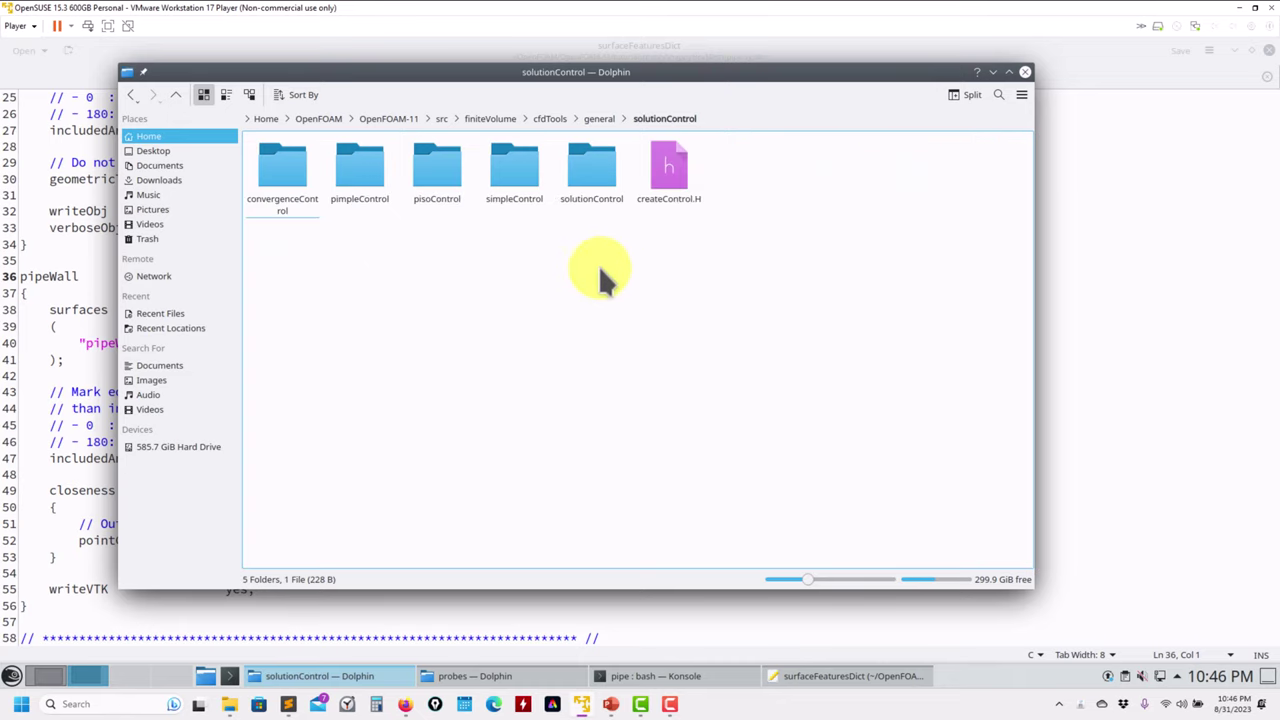
click(604, 168)
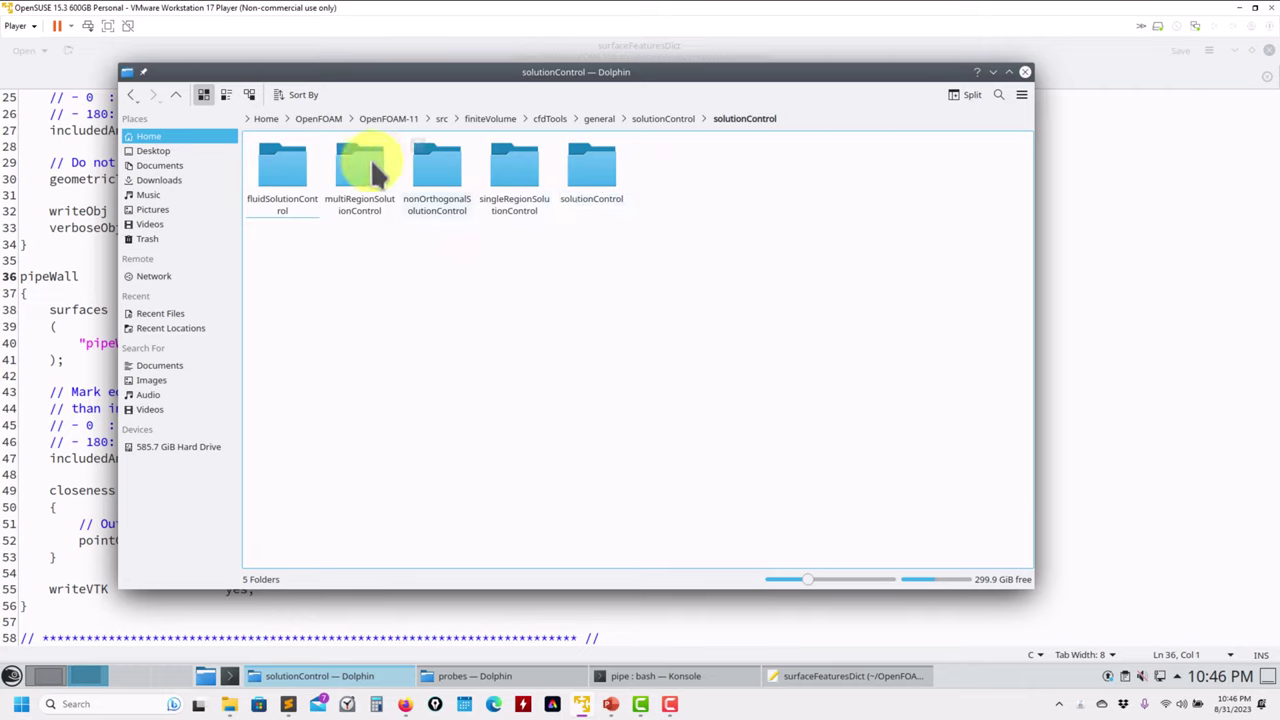
Open simpleControl.H from the sibling simpleControl folder in the text editor and move the Dolphin window off the code
click(178, 96)
click(516, 175)
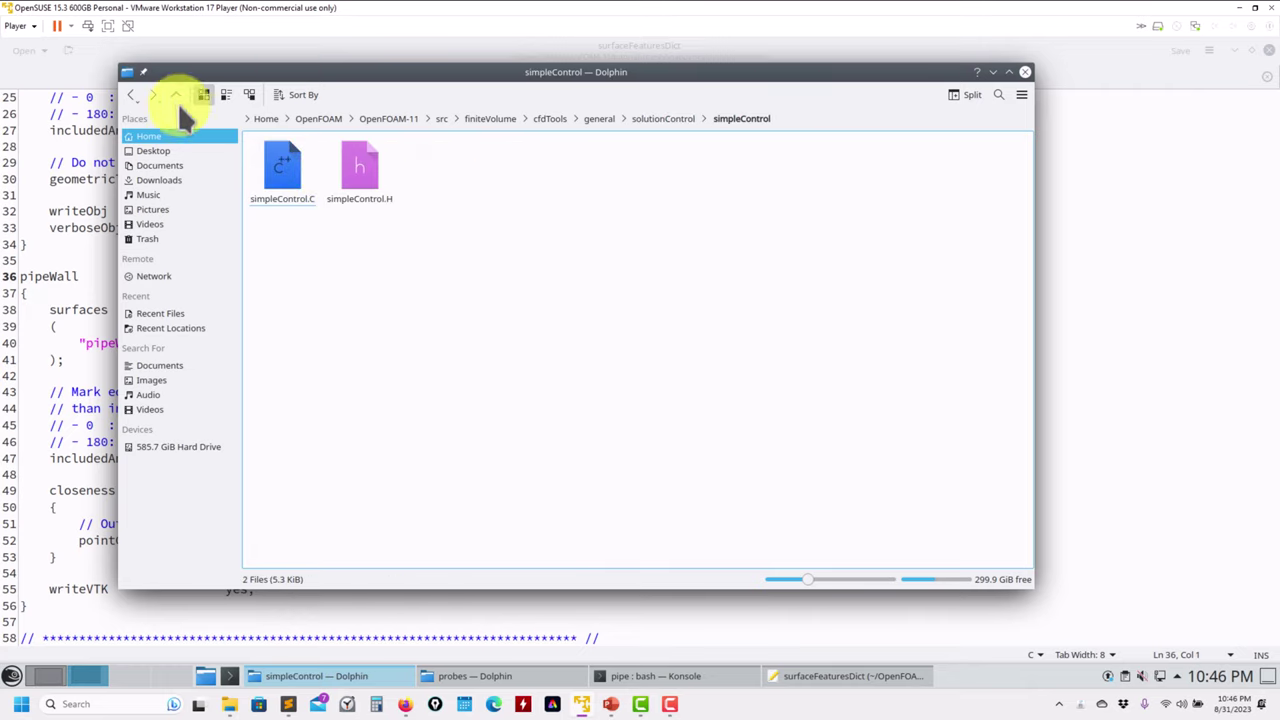
drag(360, 180, 43, 257)
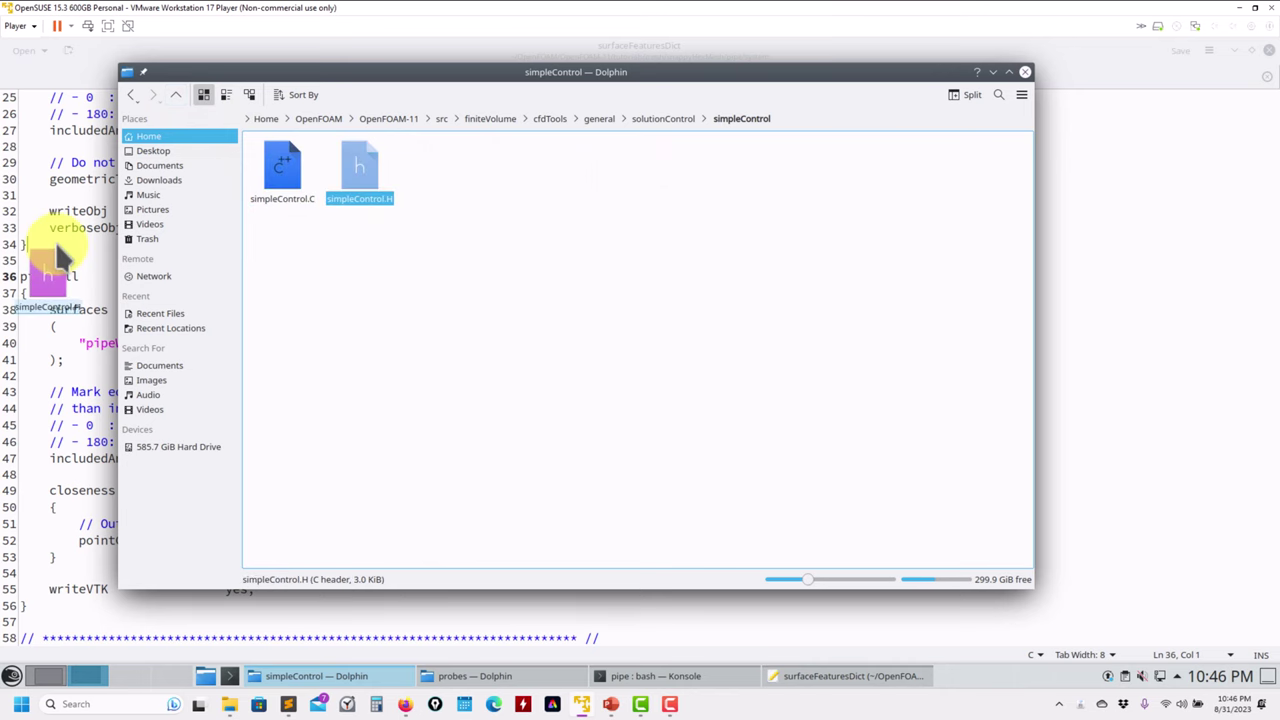
click(398, 210)
scroll(37, 386, down, 11)
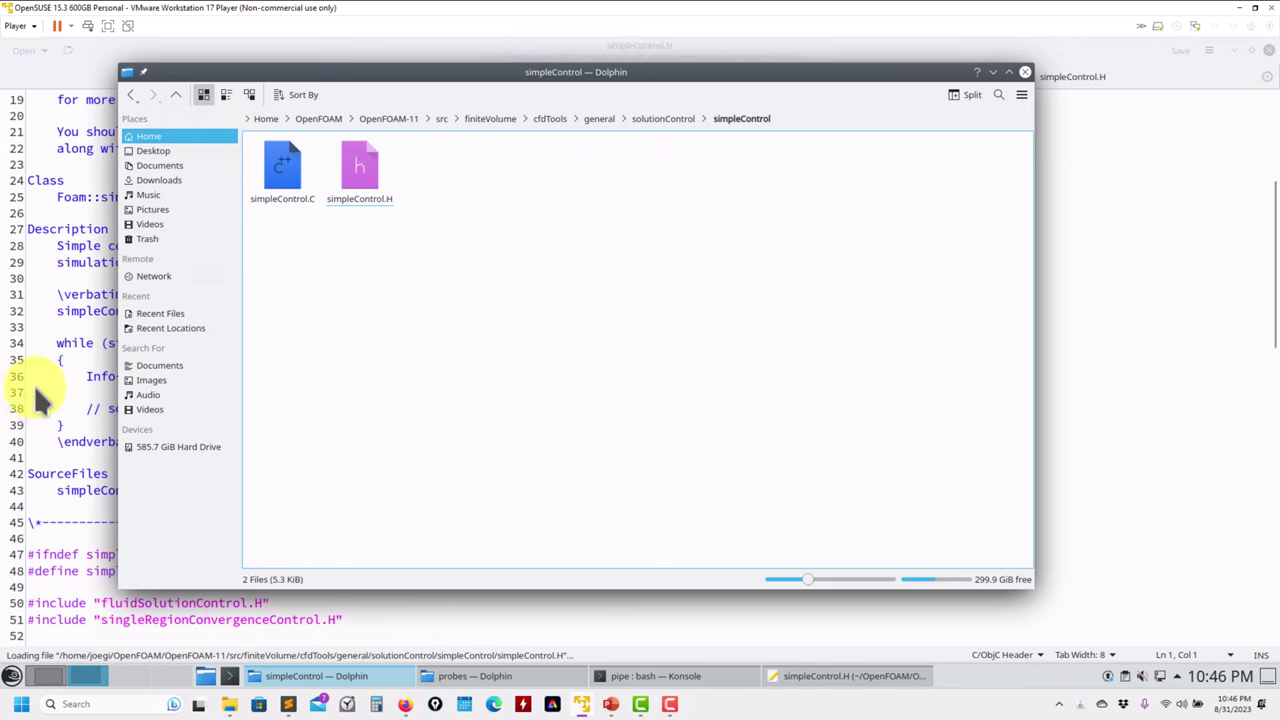
drag(548, 76, 819, 82)
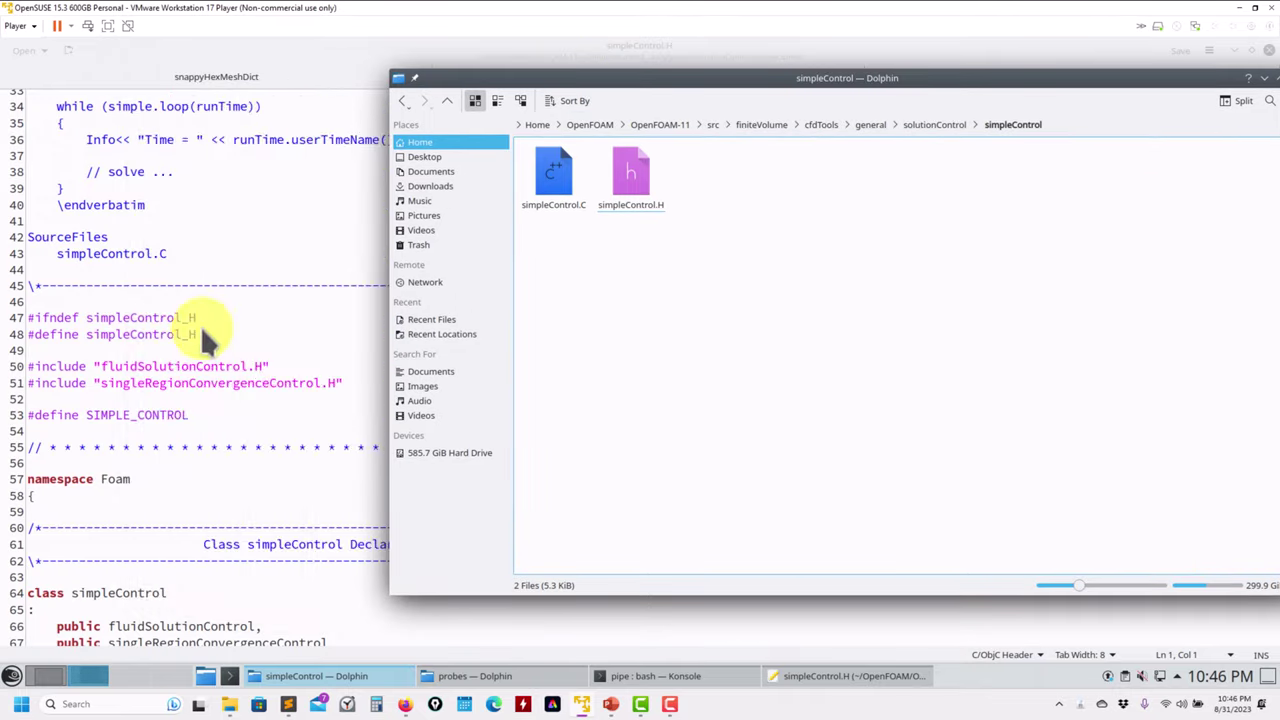
Examine the class declaration and the member functions in simpleControl.H through to the end of the file
scroll(197, 331, down, 12)
scroll(212, 480, down, 3)
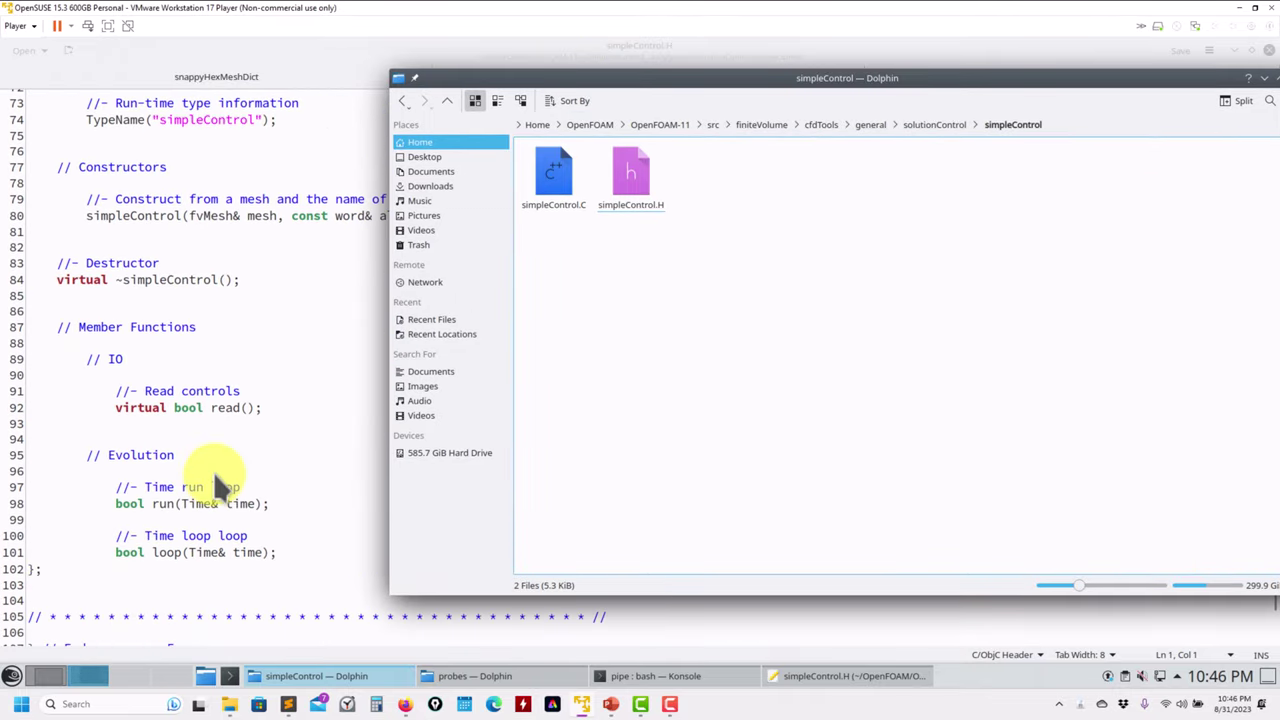
scroll(225, 430, up, 5)
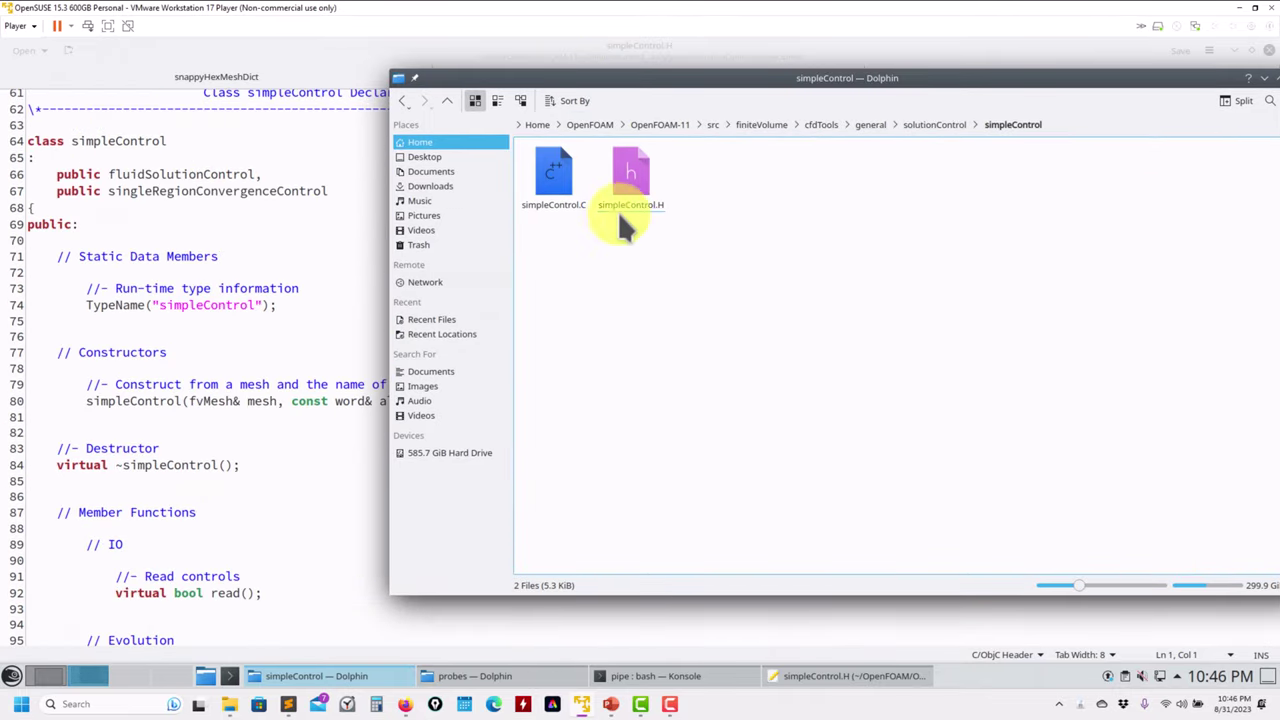
drag(636, 166, 238, 261)
scroll(250, 290, down, 6)
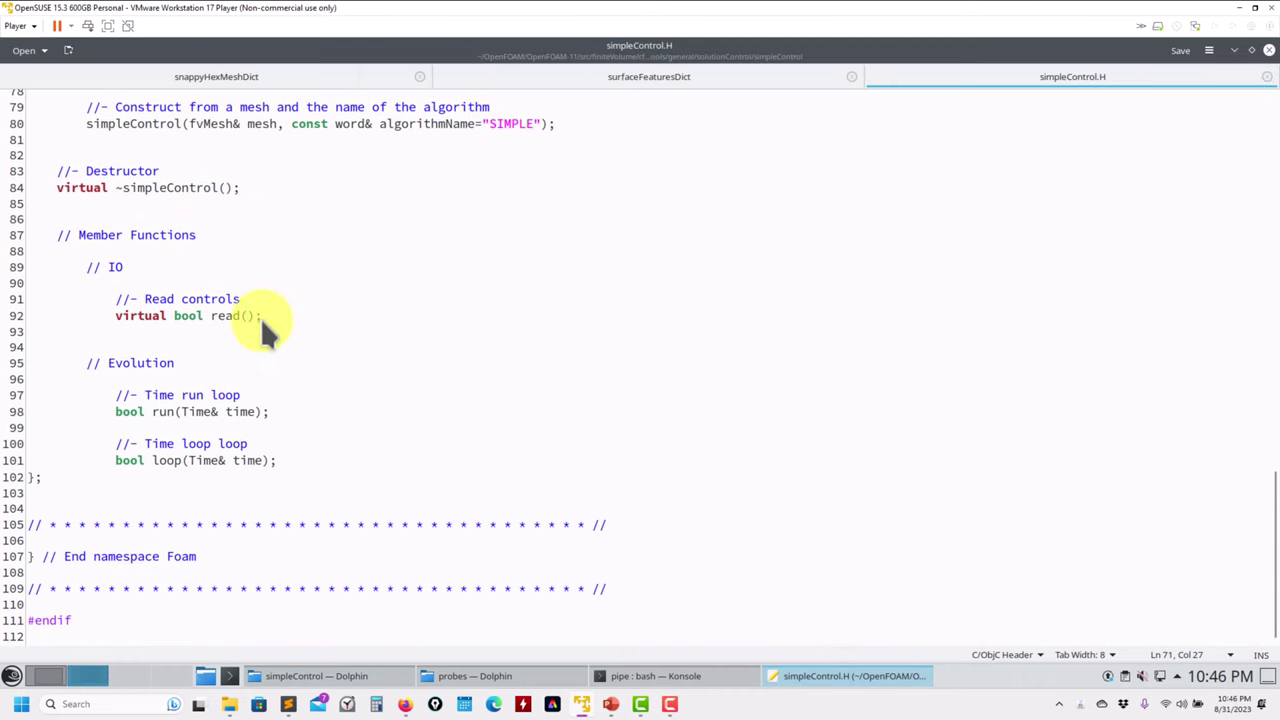
Return to the Dolphin window, move it fully into view and open solutionControl from the general folder
click(337, 675)
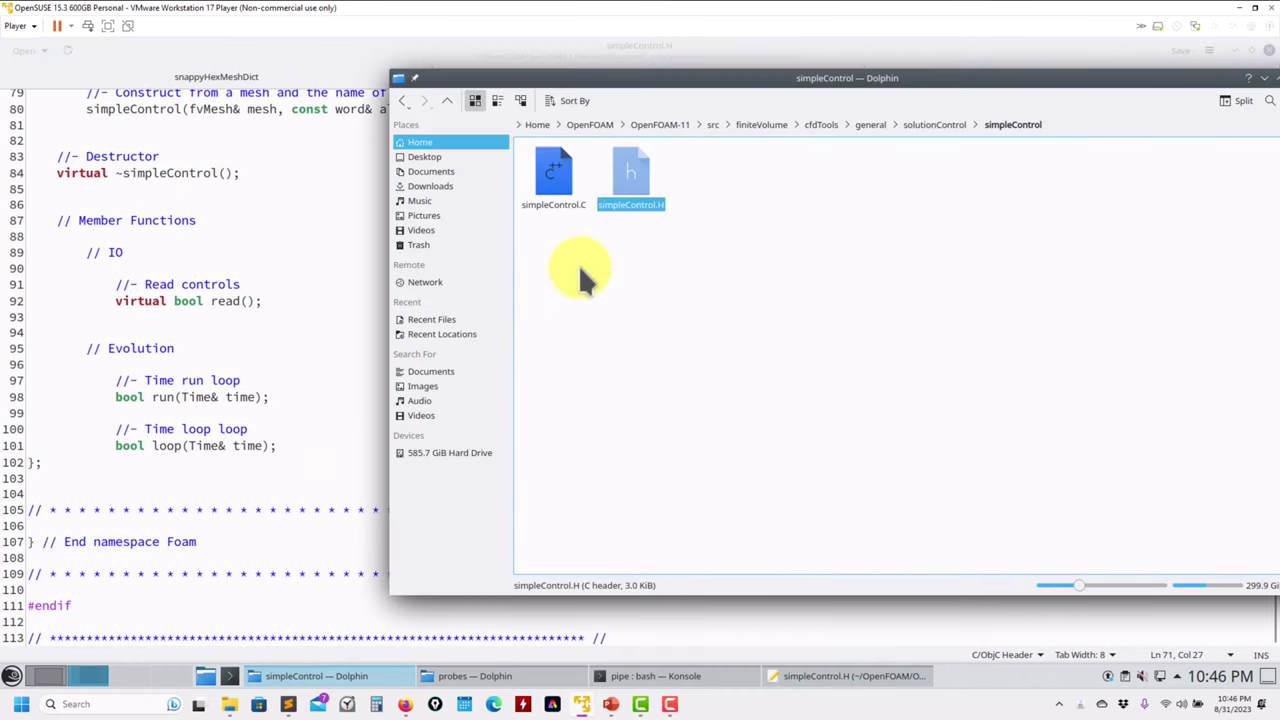
click(870, 121)
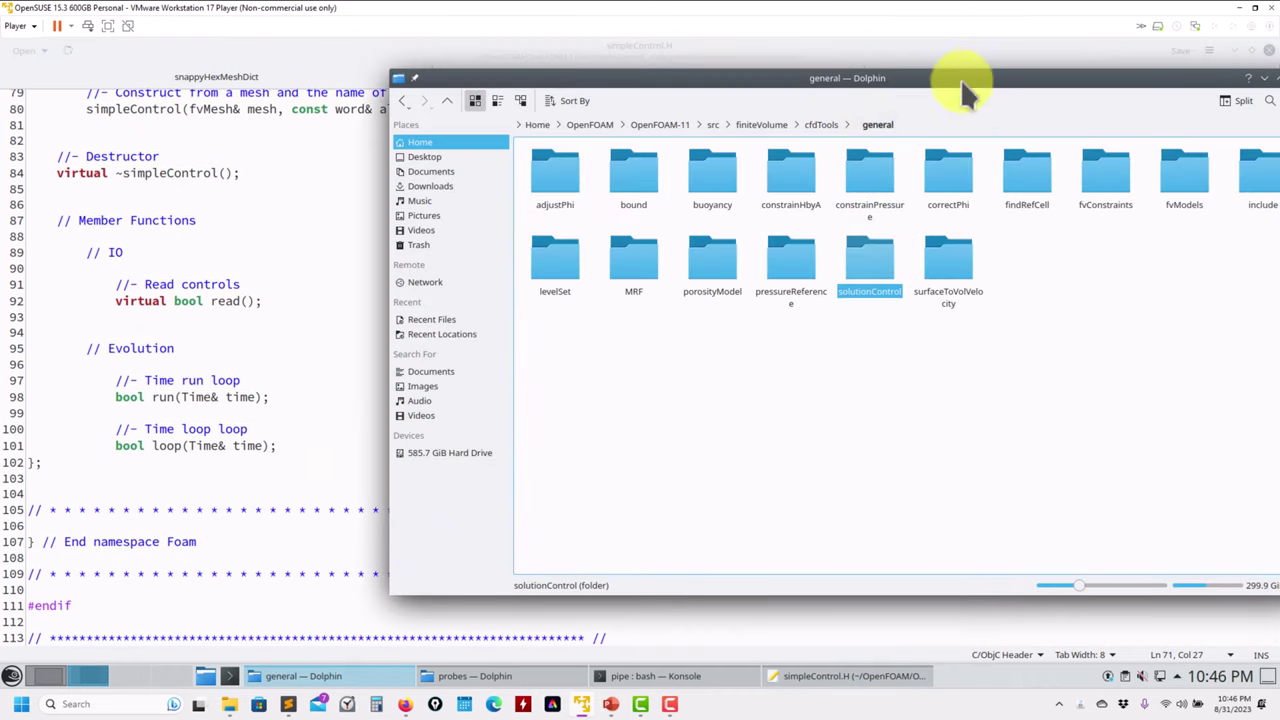
drag(960, 78, 662, 81)
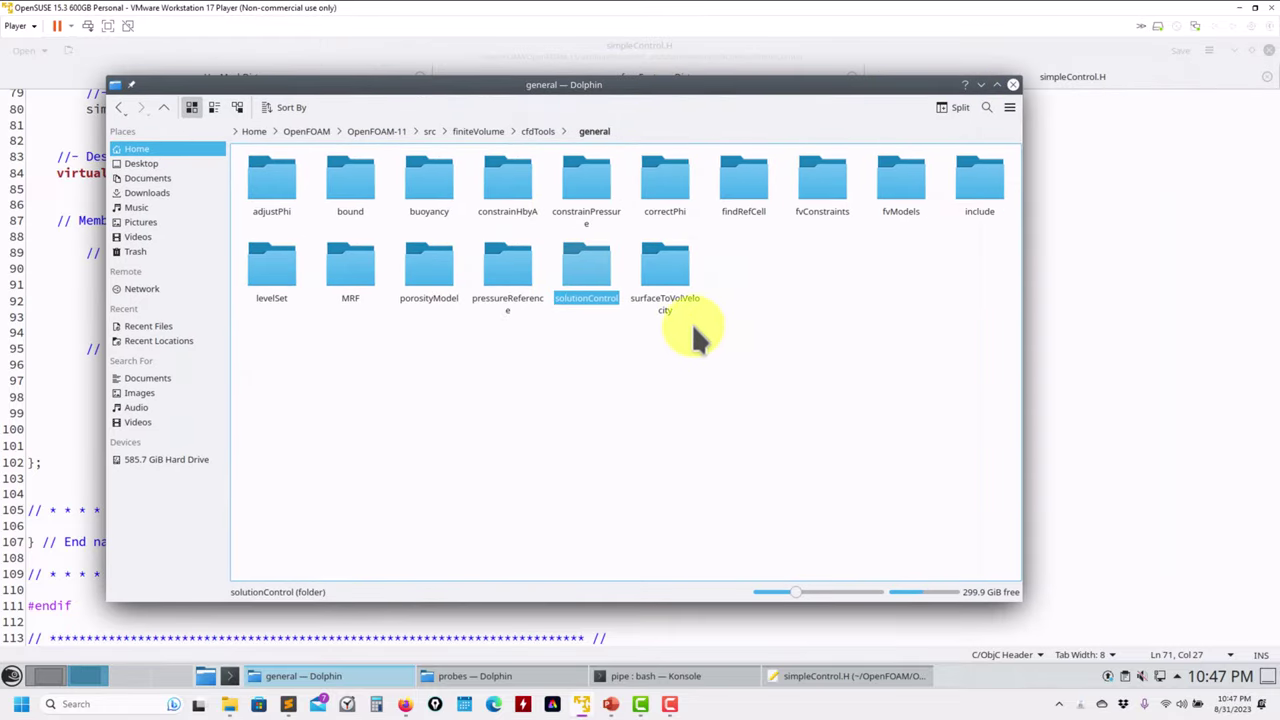
click(589, 284)
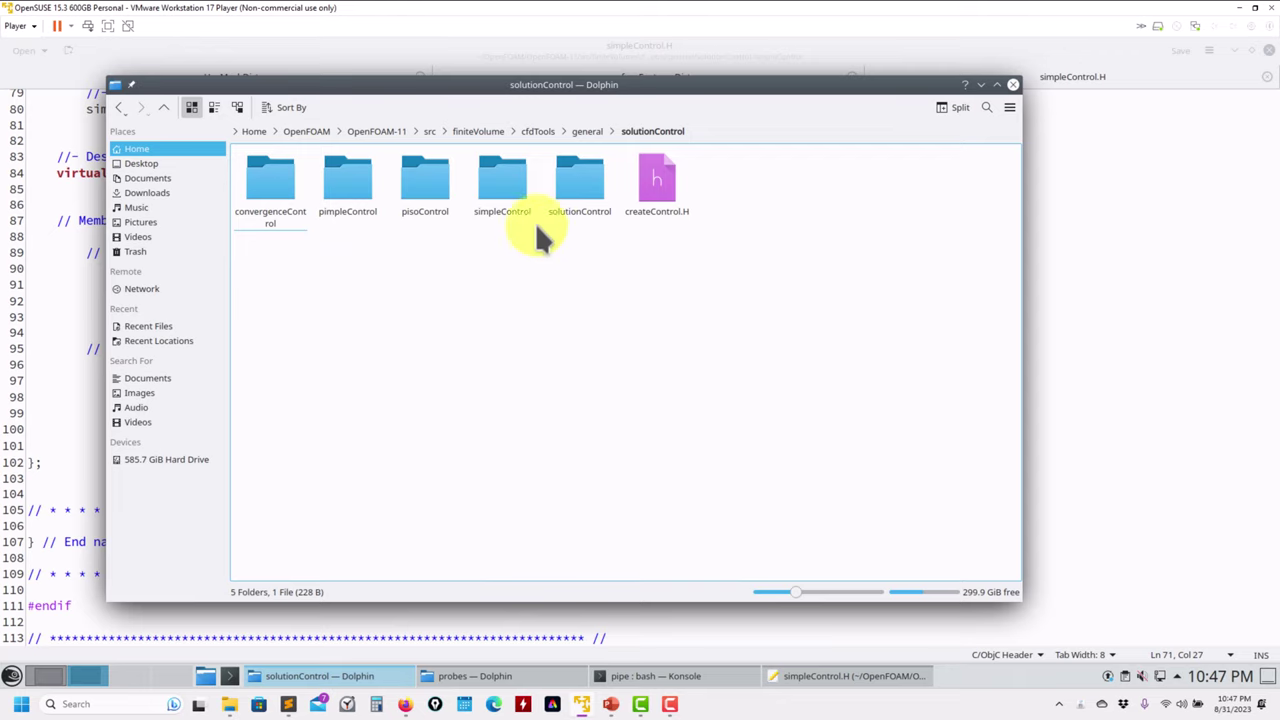
Inspect the incompressible folder inside cfdTools and go back up to the finiteVolume folder
click(538, 131)
click(430, 185)
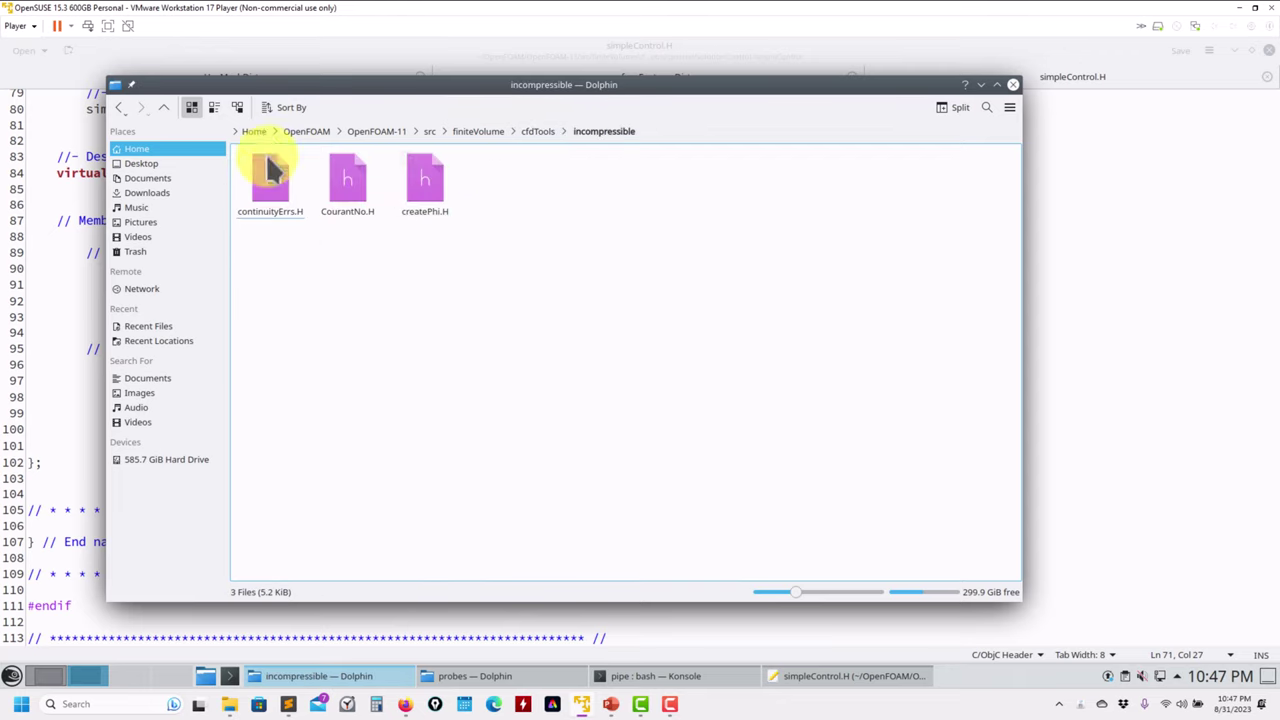
click(540, 131)
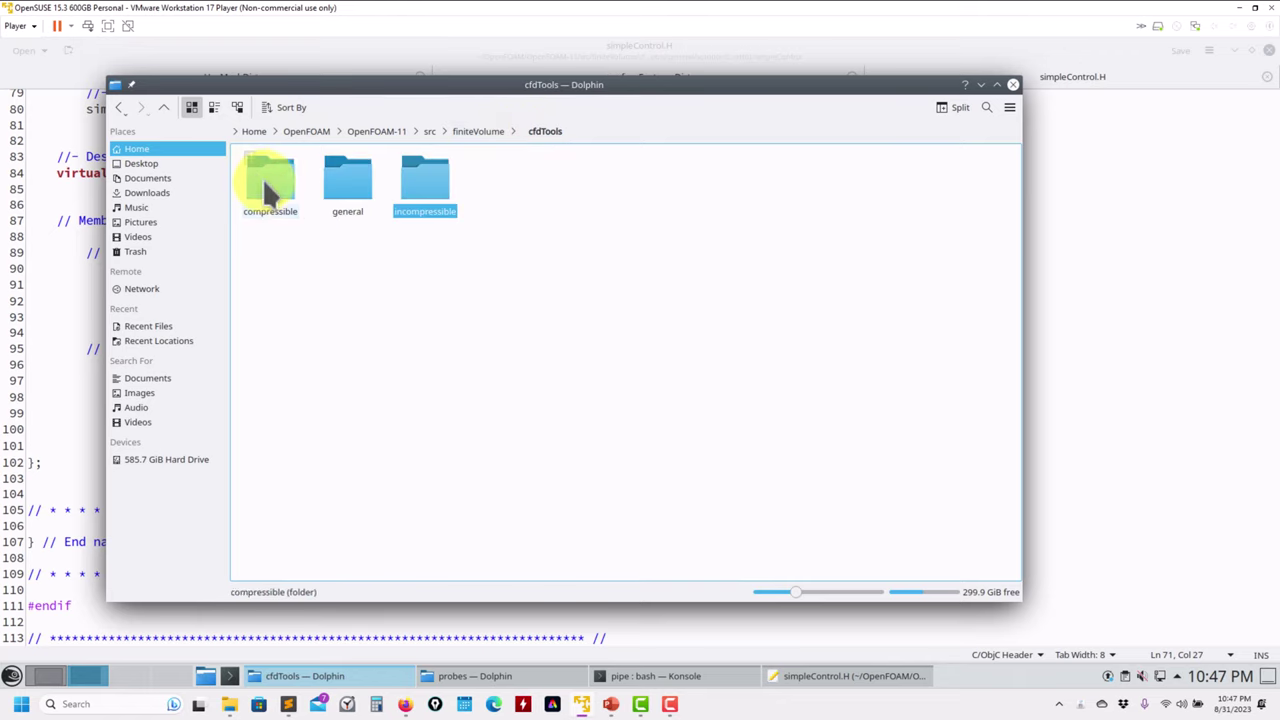
click(494, 131)
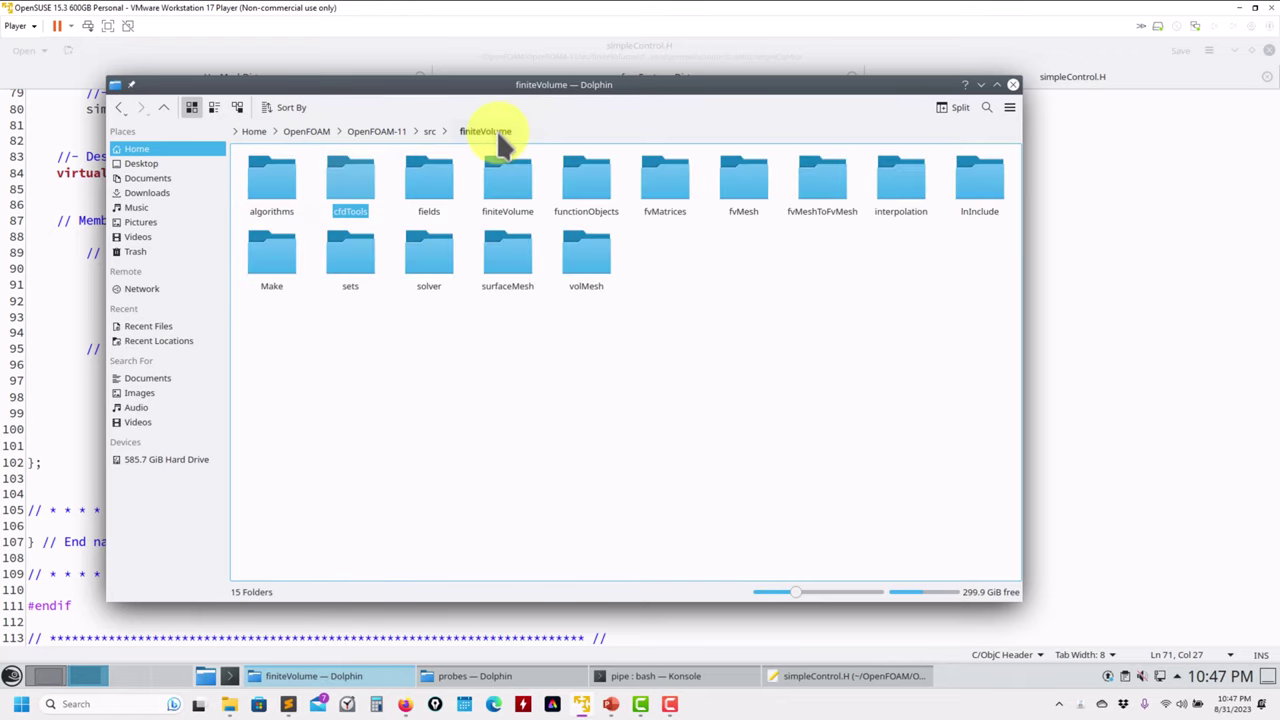
Browse through cfdTools and general to solutionControl, look into pisoControl and pimpleControl, and return to general
double_click(360, 195)
double_click(335, 192)
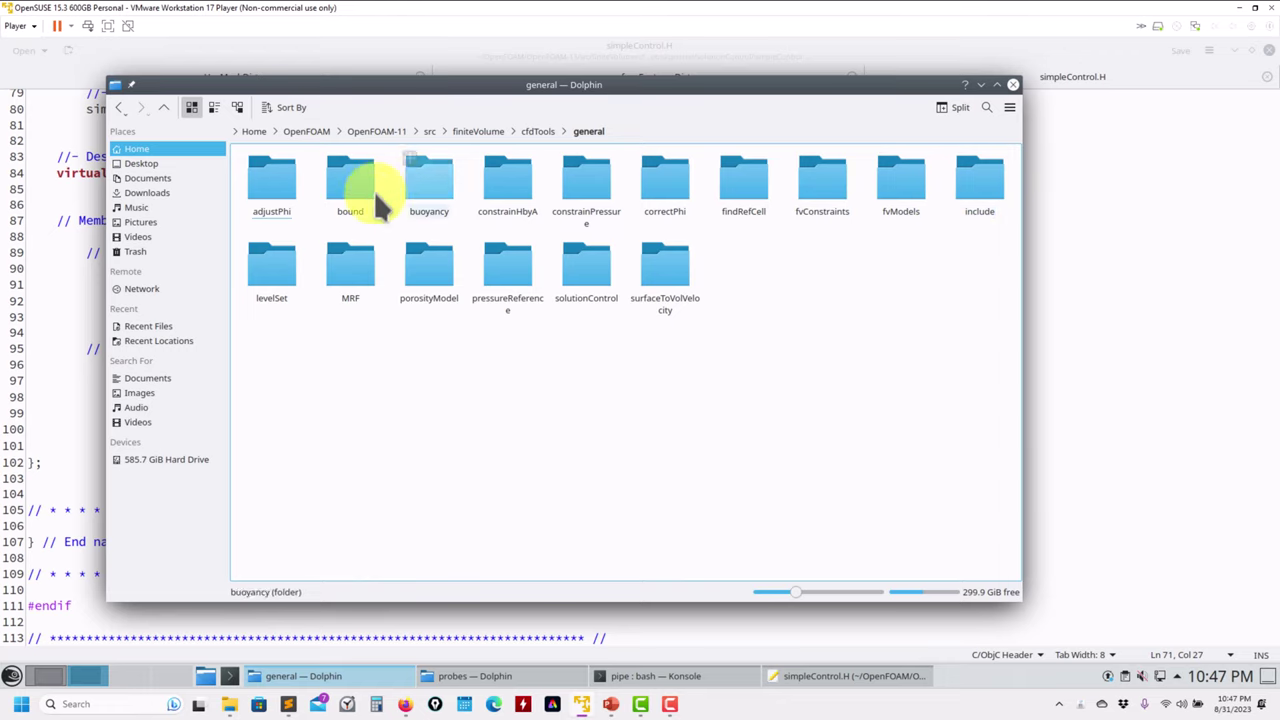
click(574, 272)
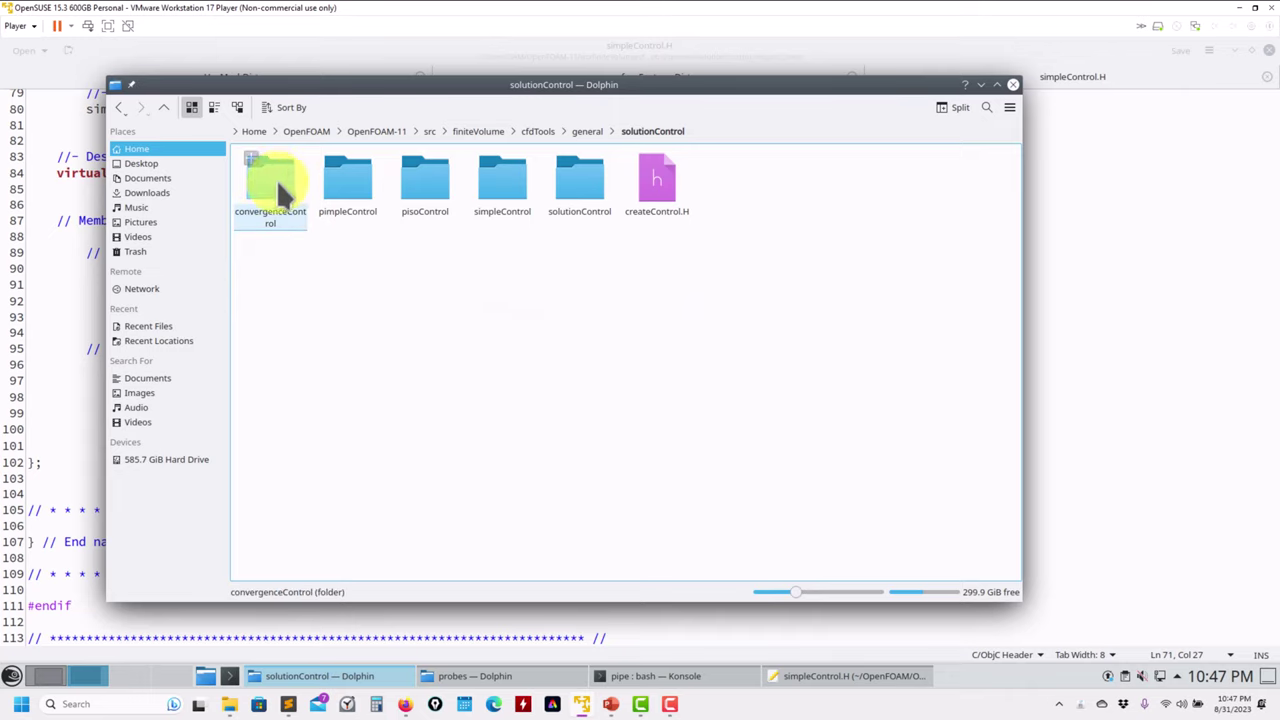
click(428, 182)
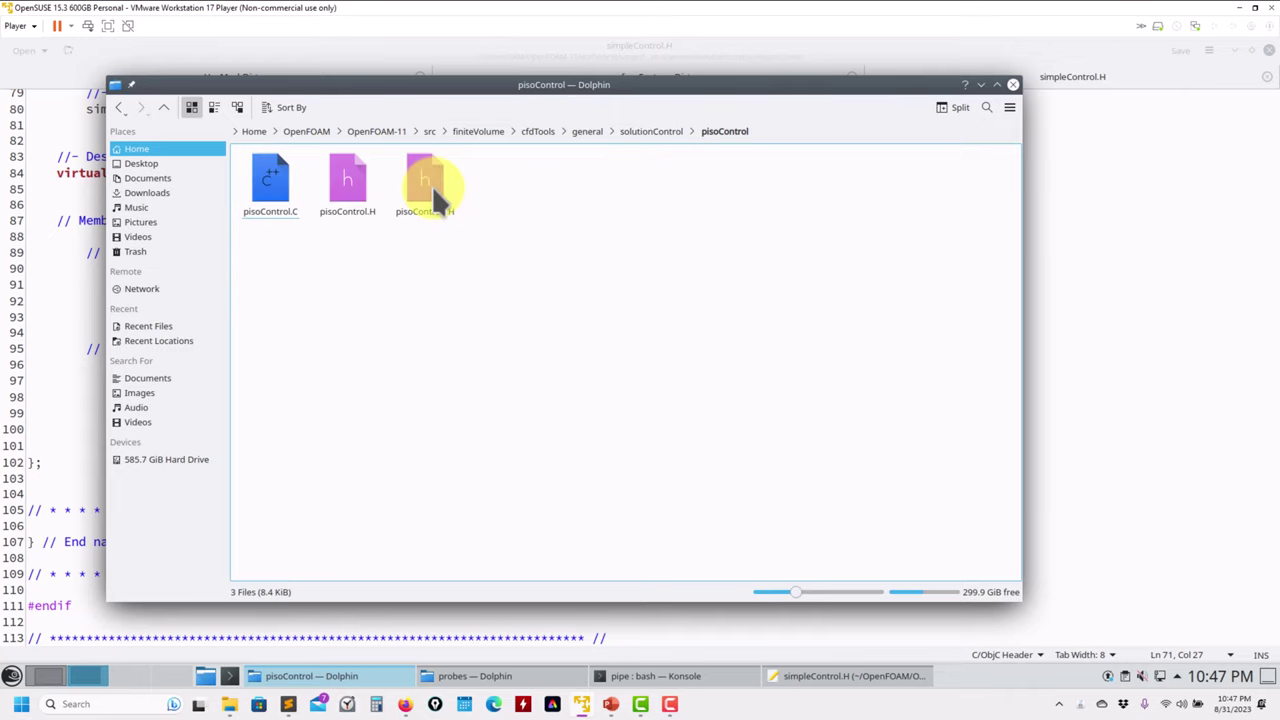
click(645, 134)
click(348, 180)
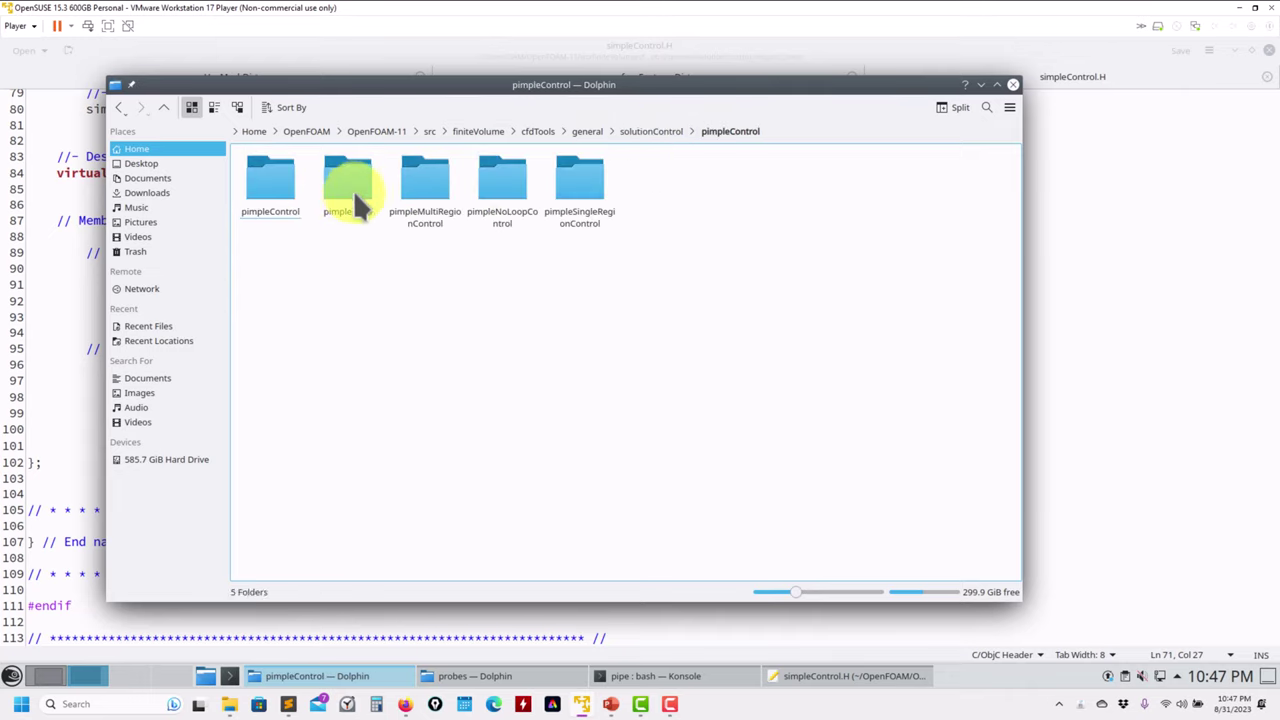
click(161, 108)
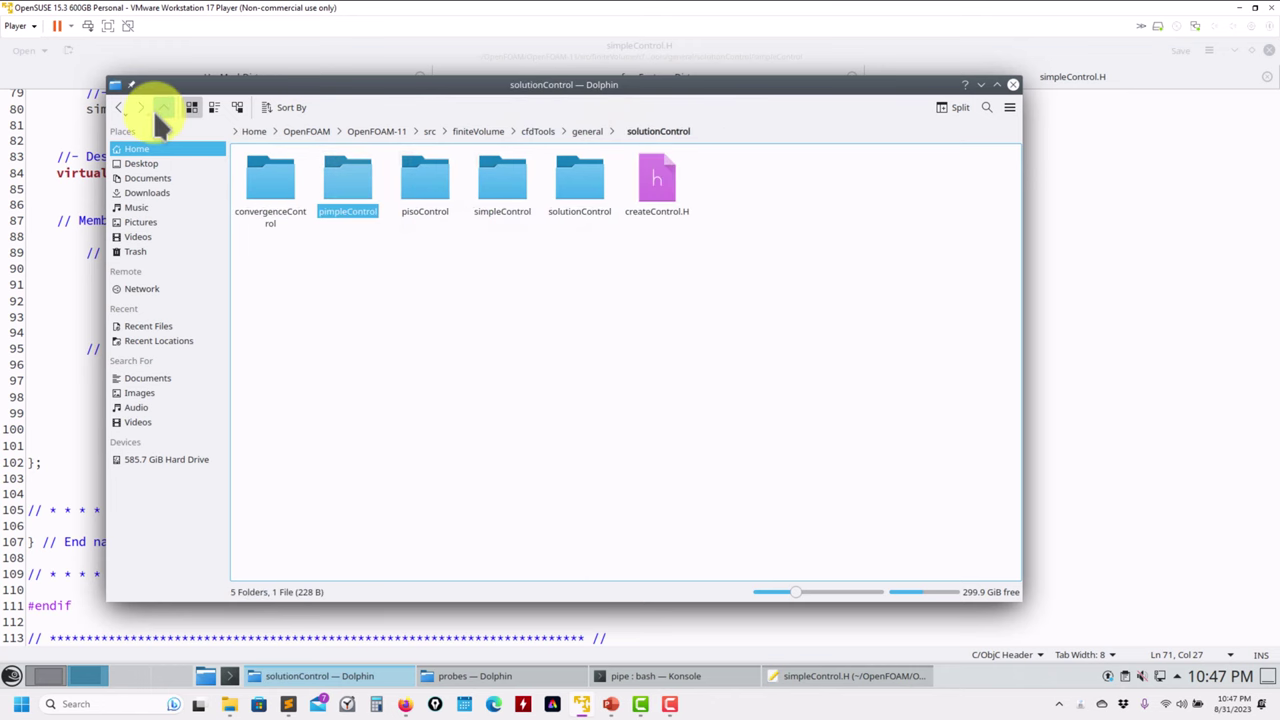
click(161, 108)
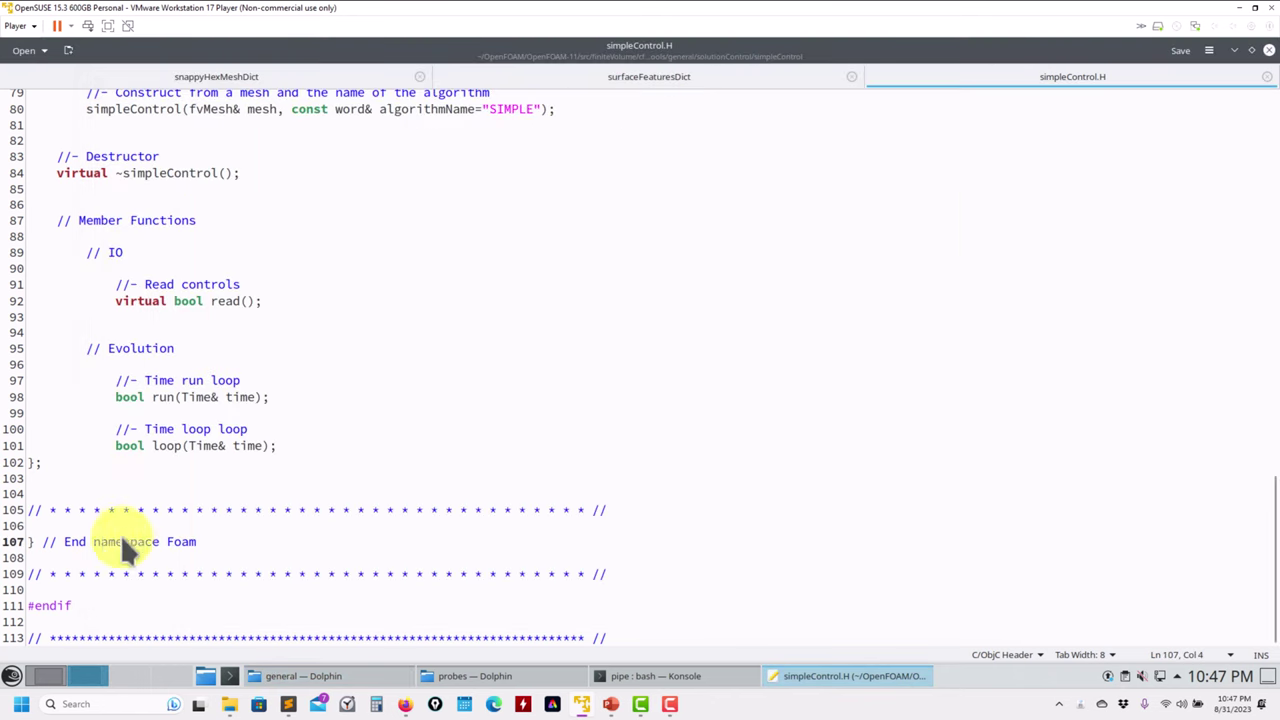
Switch to the Konsole window on the first virtual desktop and list the files of the 6_VOF_3D_damBreak case
click(47, 676)
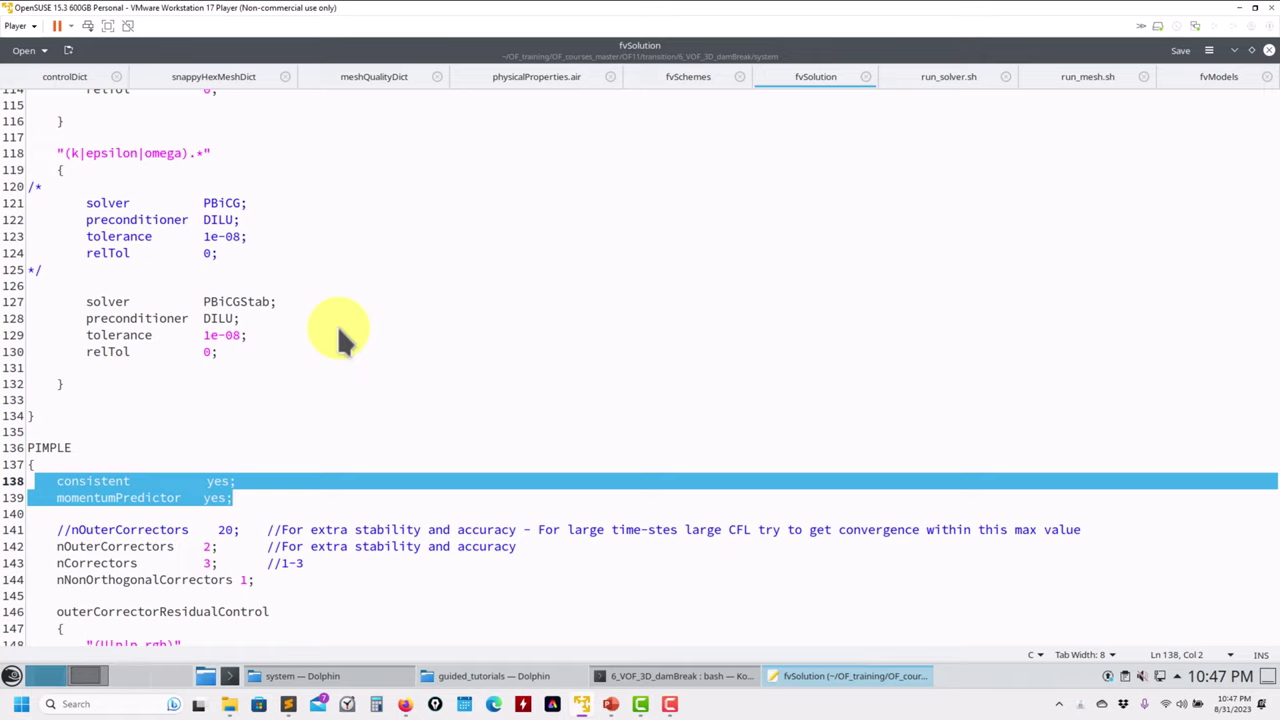
click(655, 680)
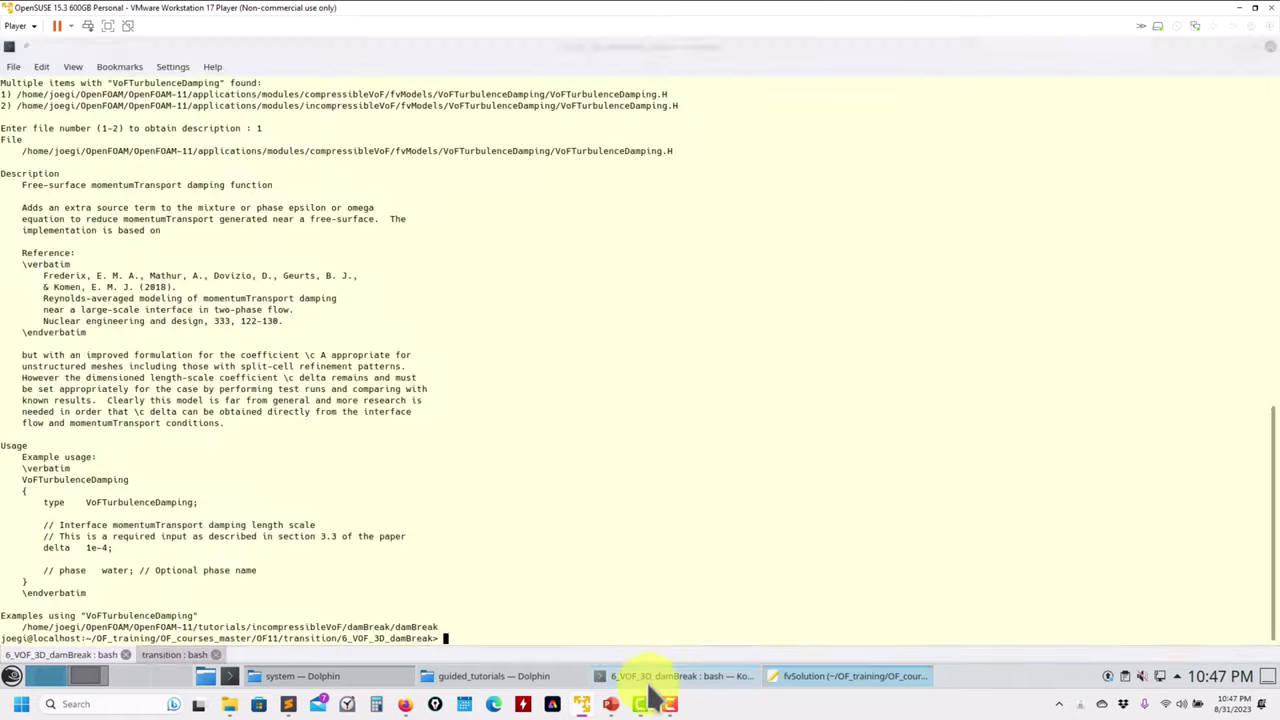
text(ls)
key(Return)
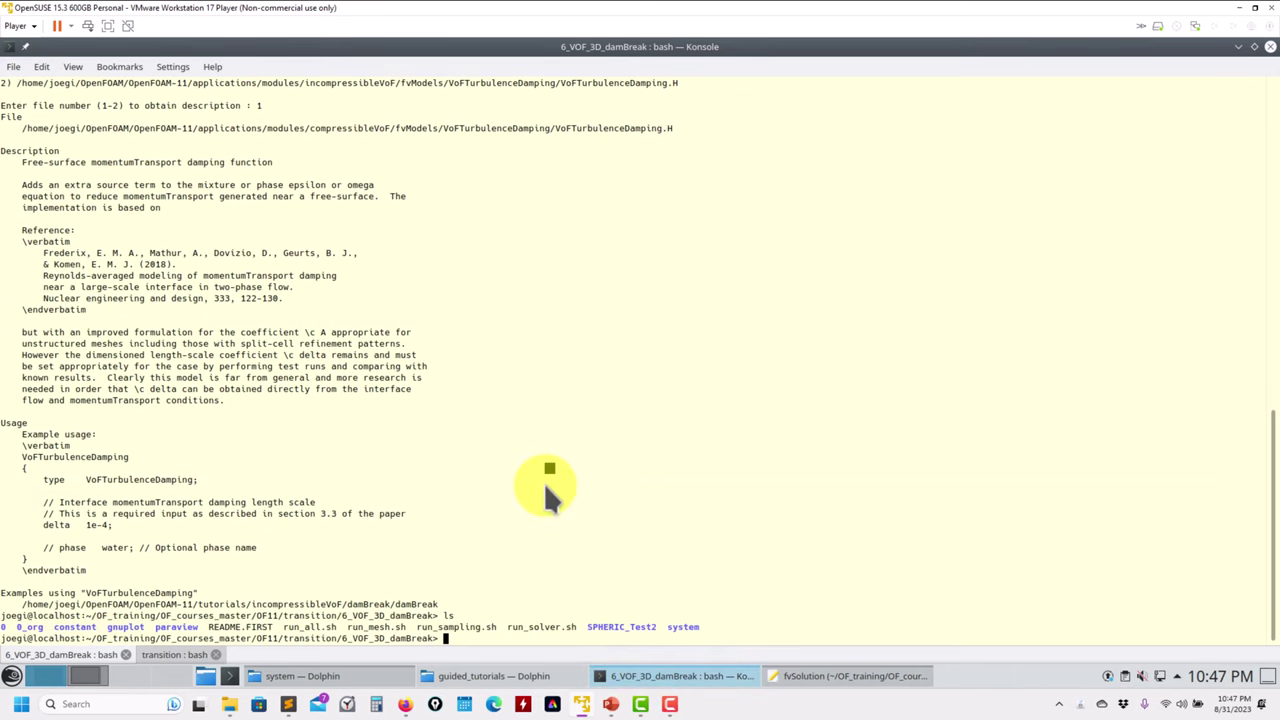
Try to run the case with run_solver.sh, abort the run and list the case files
text(sh run_)
text(so)
key(Tab)
key(Return)
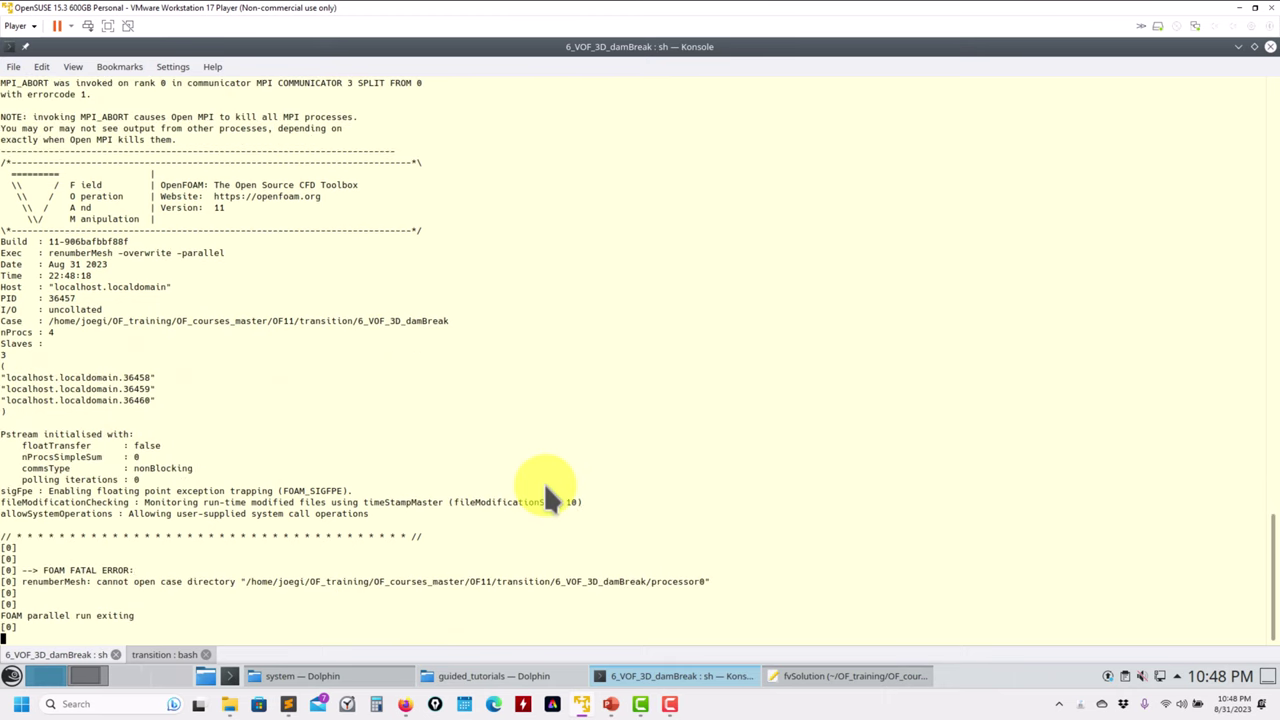
key(ctrl+c)
key(ctrl+c)
text(ls)
key(Return)
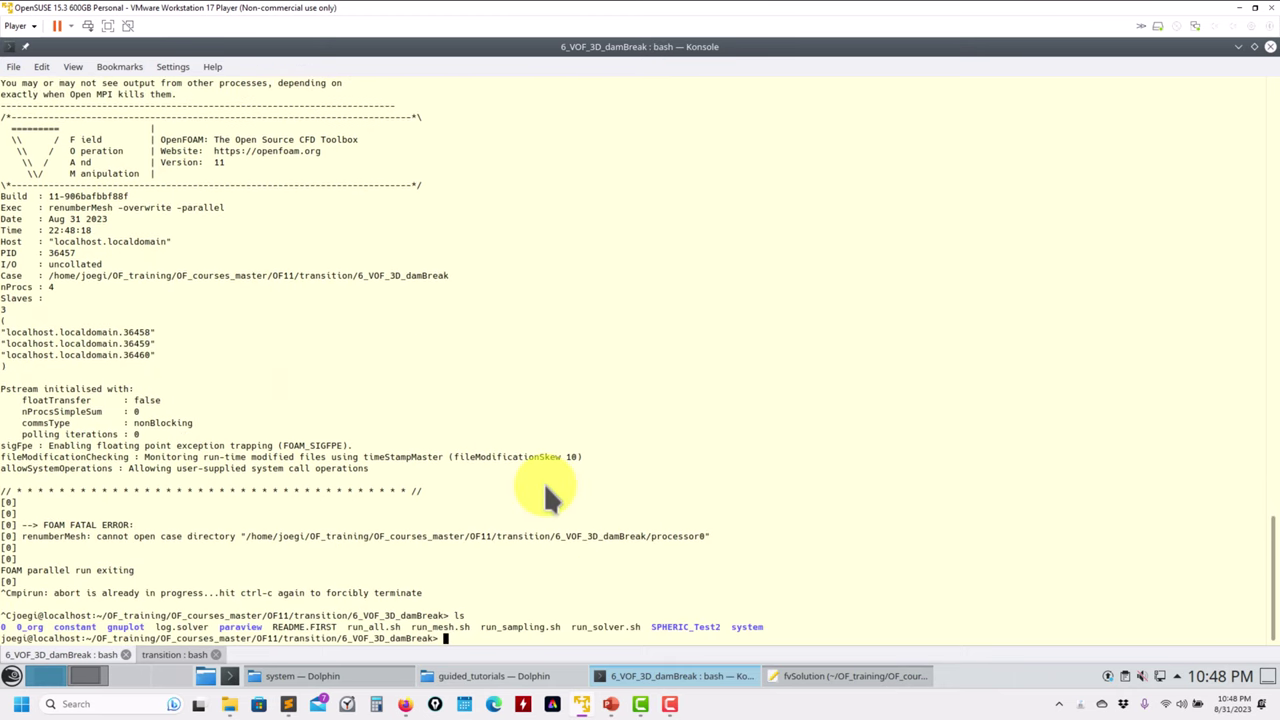
Load the OpenFOAM 11 environment with of11, try running run_solver.sh again and abort it
text(of11)
key(Return)
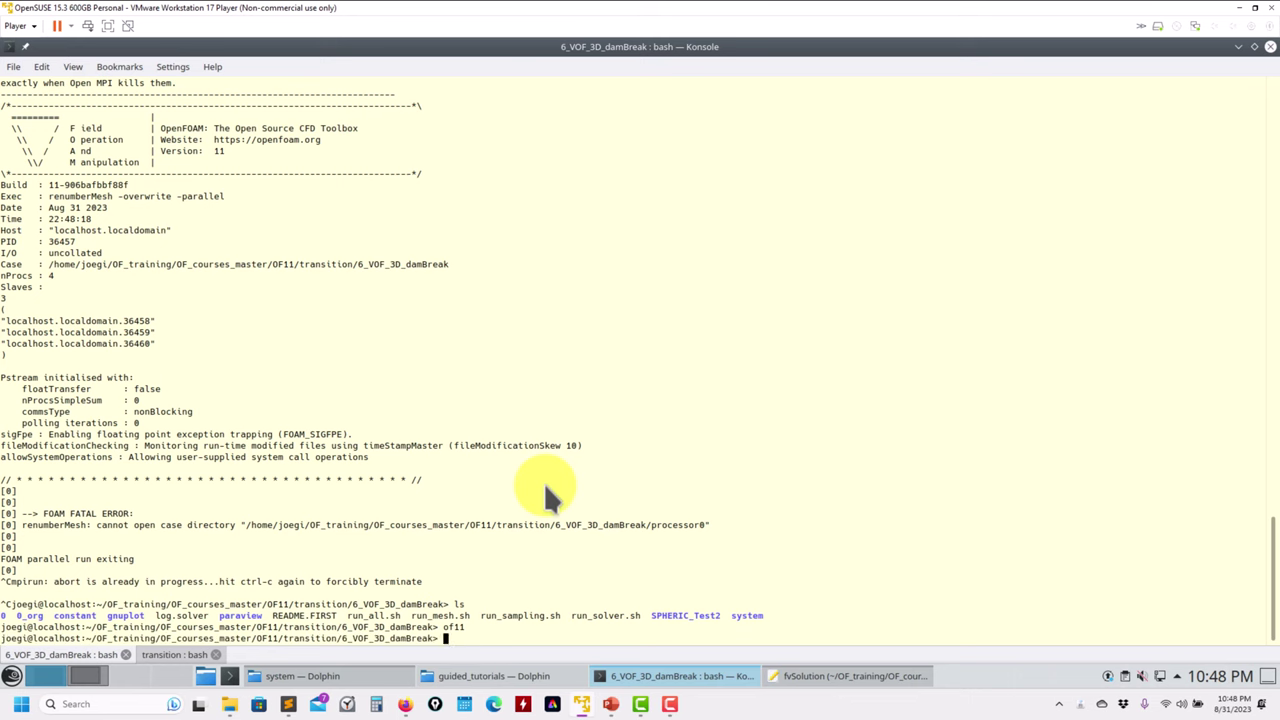
key(Up)
key(Up)
key(Up)
key(Return)
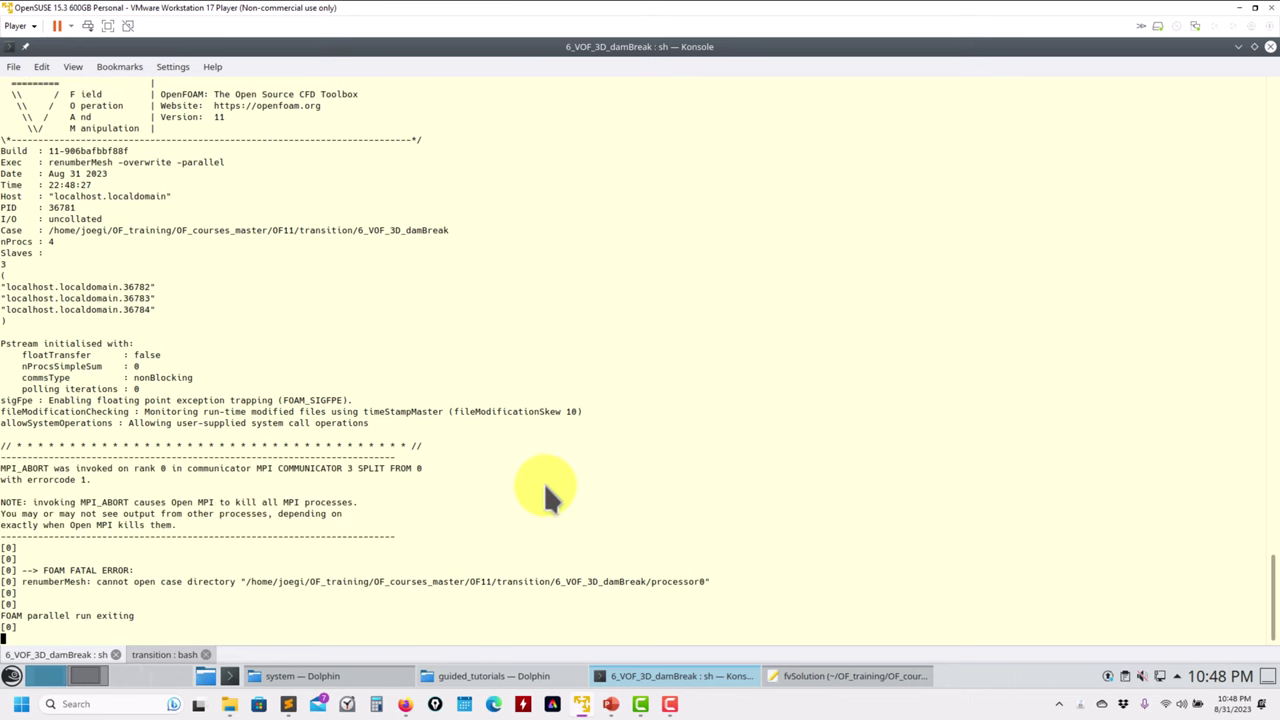
key(ctrl+c)
key(ctrl+c)
key(ctrl+c)
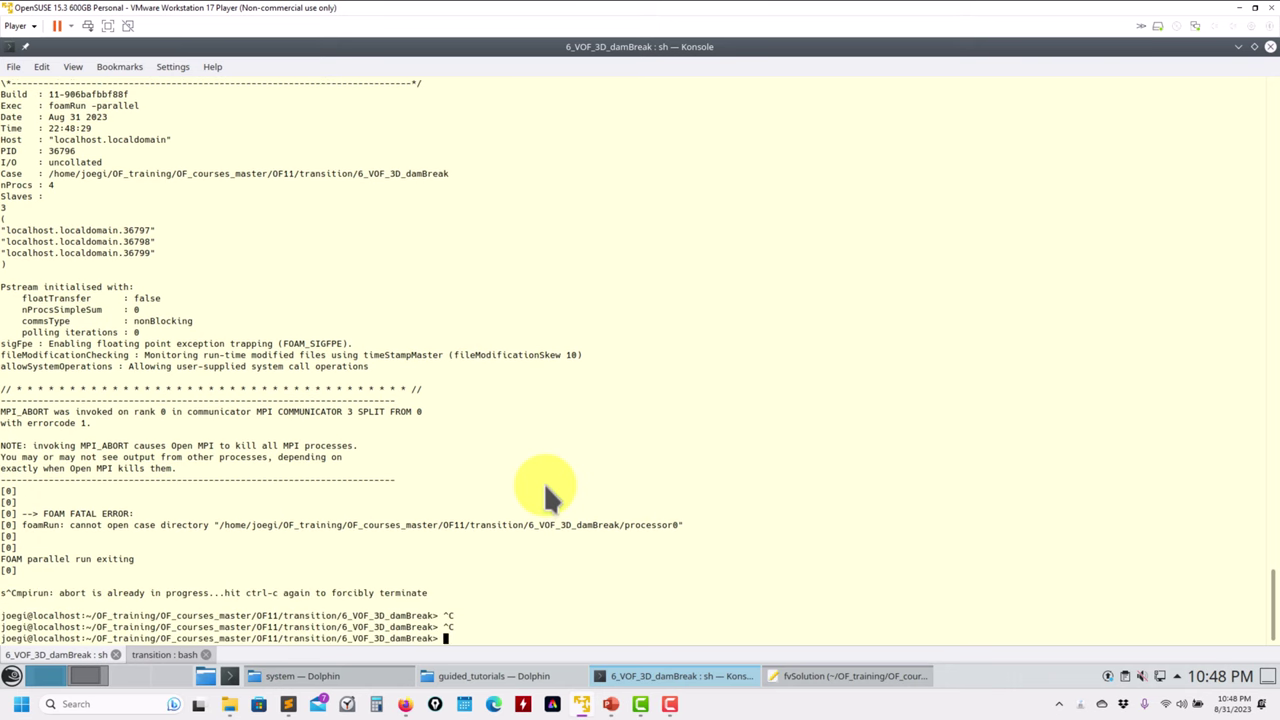
Clean the case with foamCleanTutorials and list the case directory
text(foamClean)
text(T)
key(Tab)
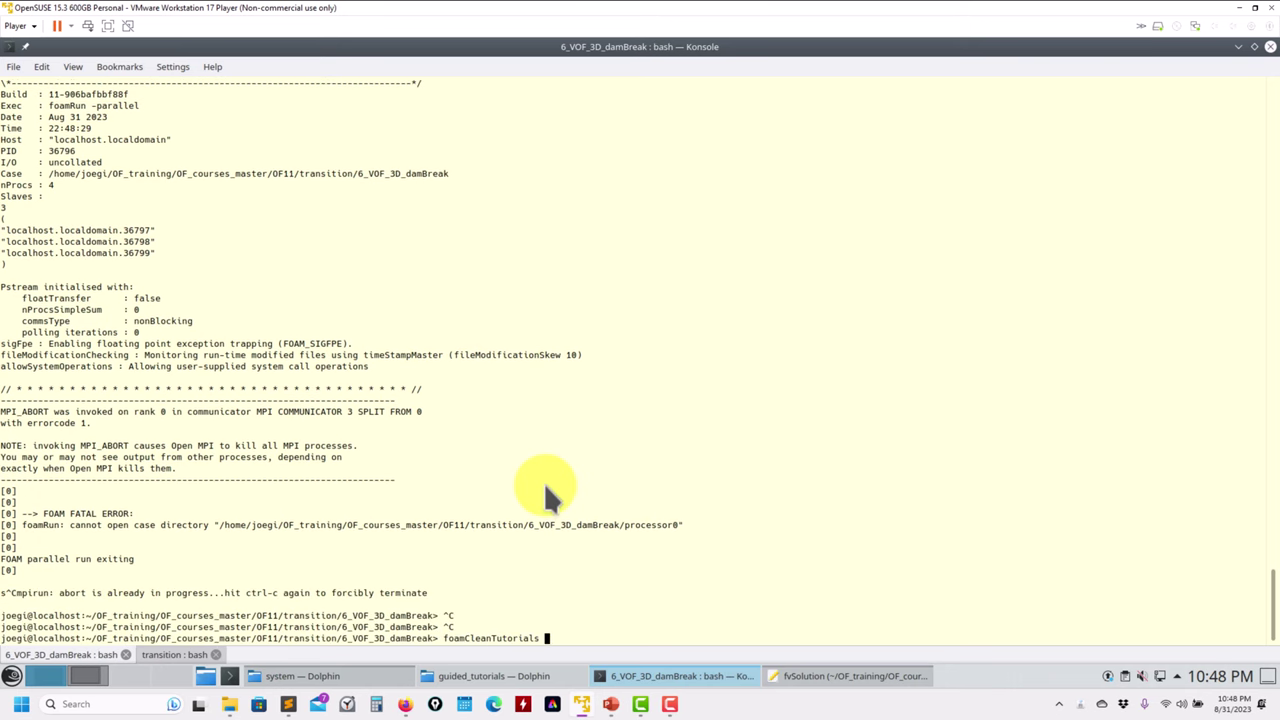
key(Return)
text(ls)
key(Return)
text(ls)
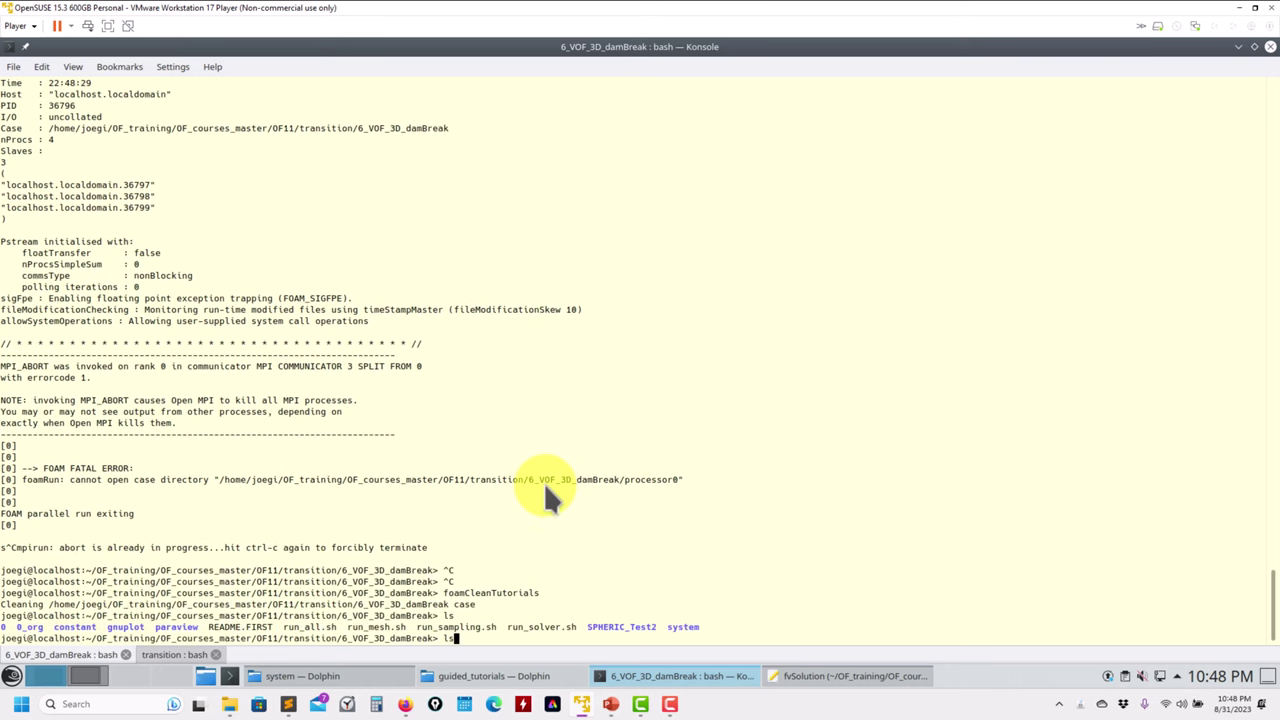
Try run_solver.sh once more on the cleaned case, interrupt it and list the case files
key(Up)
key(Up)
key(Up)
key(Return)
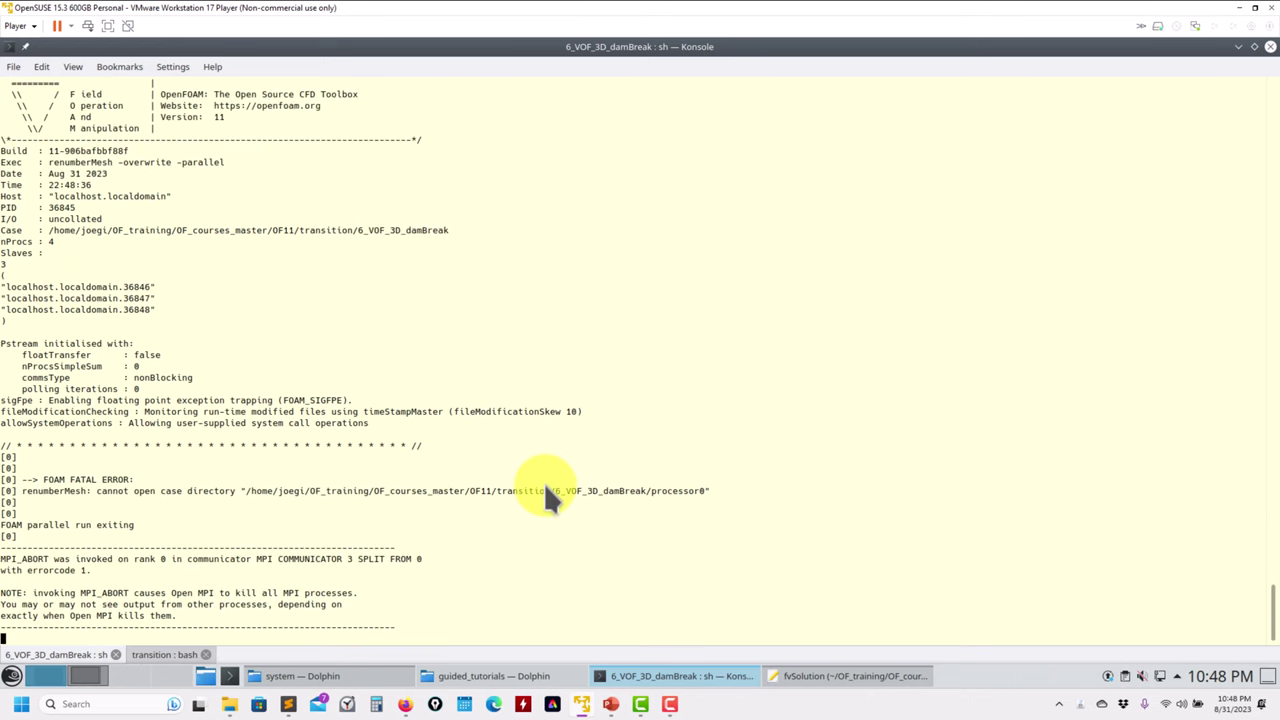
key(ctrl+c)
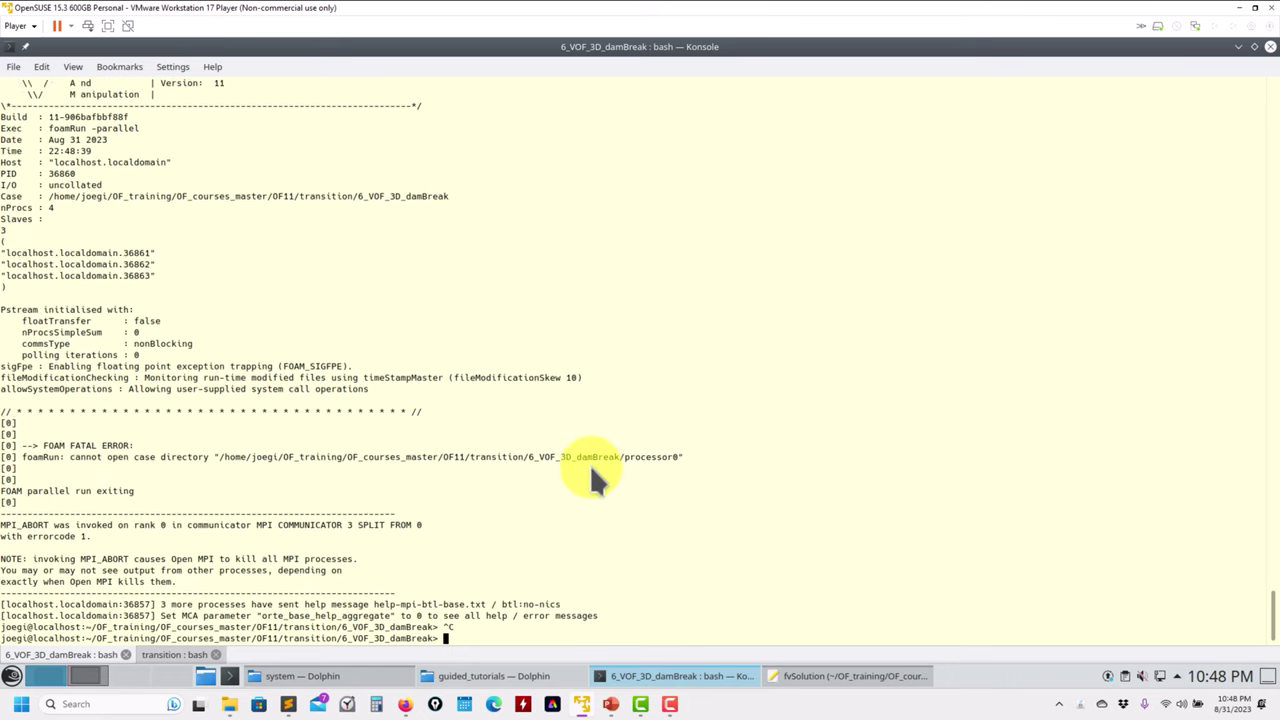
key(ctrl+c)
key(ctrl+c)
text(ls)
key(Return)
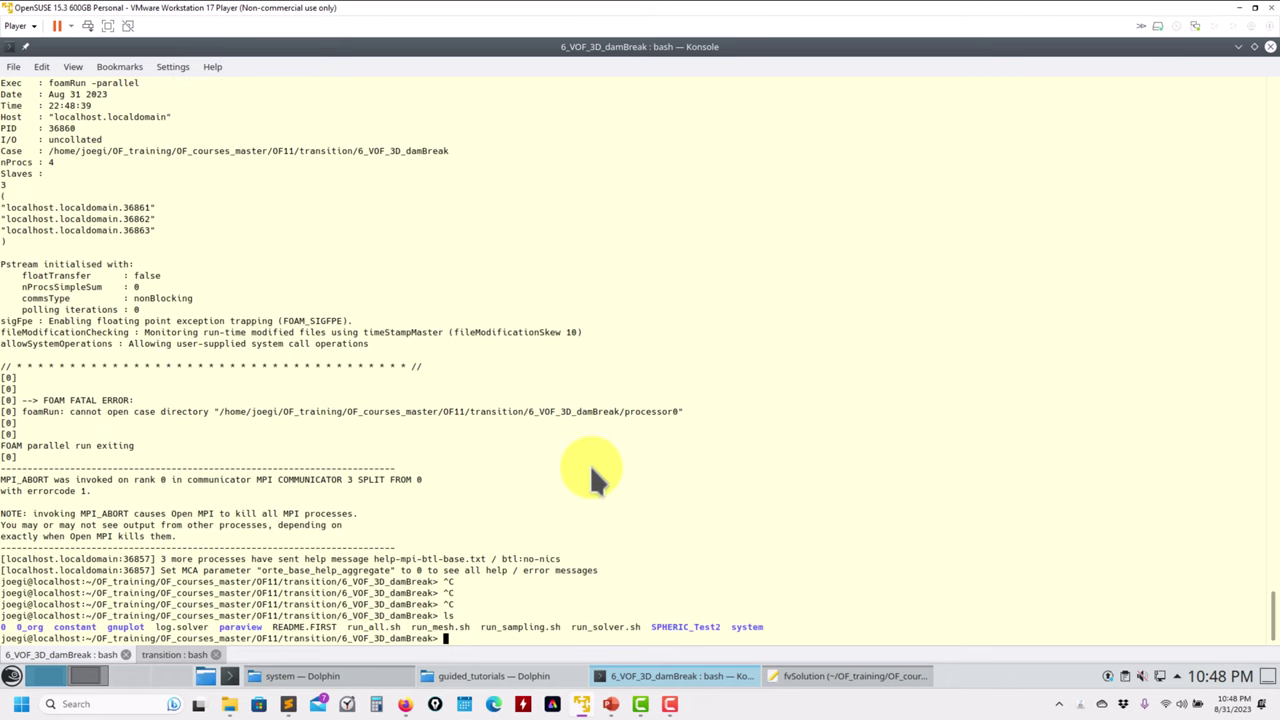
Close the text editor, list the case files and run the complete case with run_all.sh
click(830, 677)
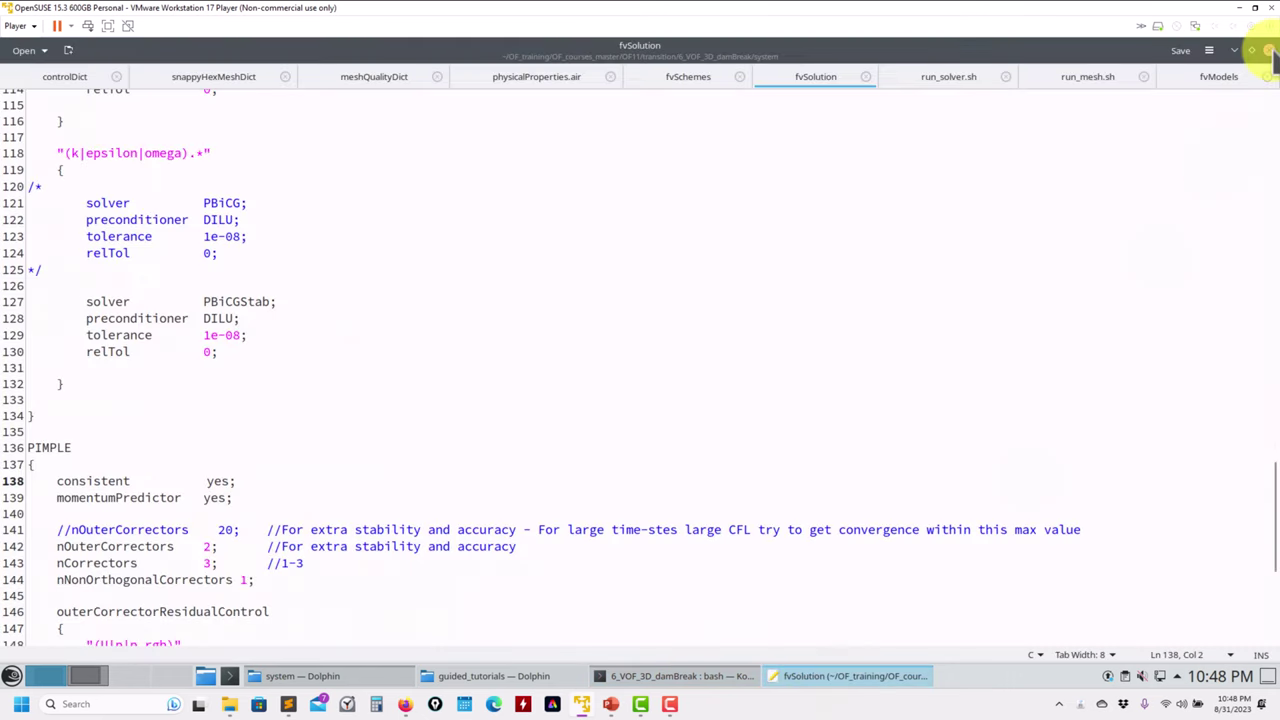
key(ctrl+q)
text(ls)
key(Return)
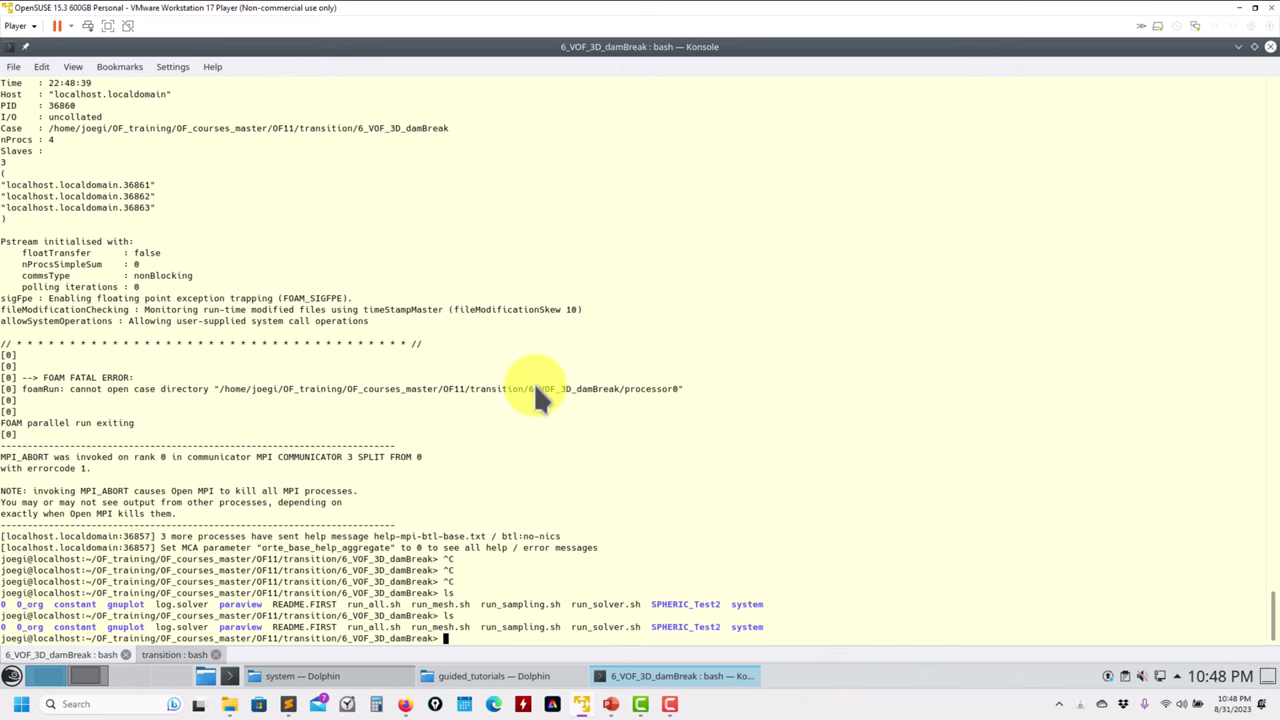
text(sh run_all.sh)
key(Return)
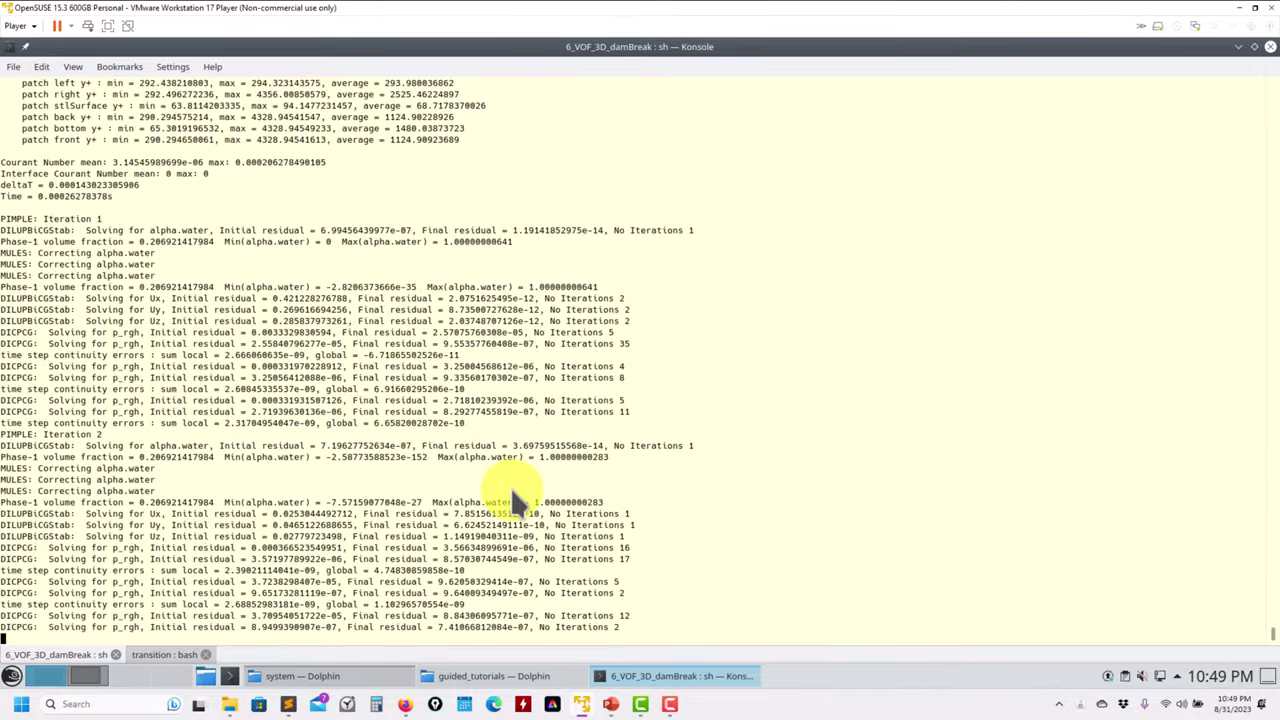
Highlight the water_in_domain volume integral and the yPlus patch statistics in the solver output
scroll(491, 361, up, 7)
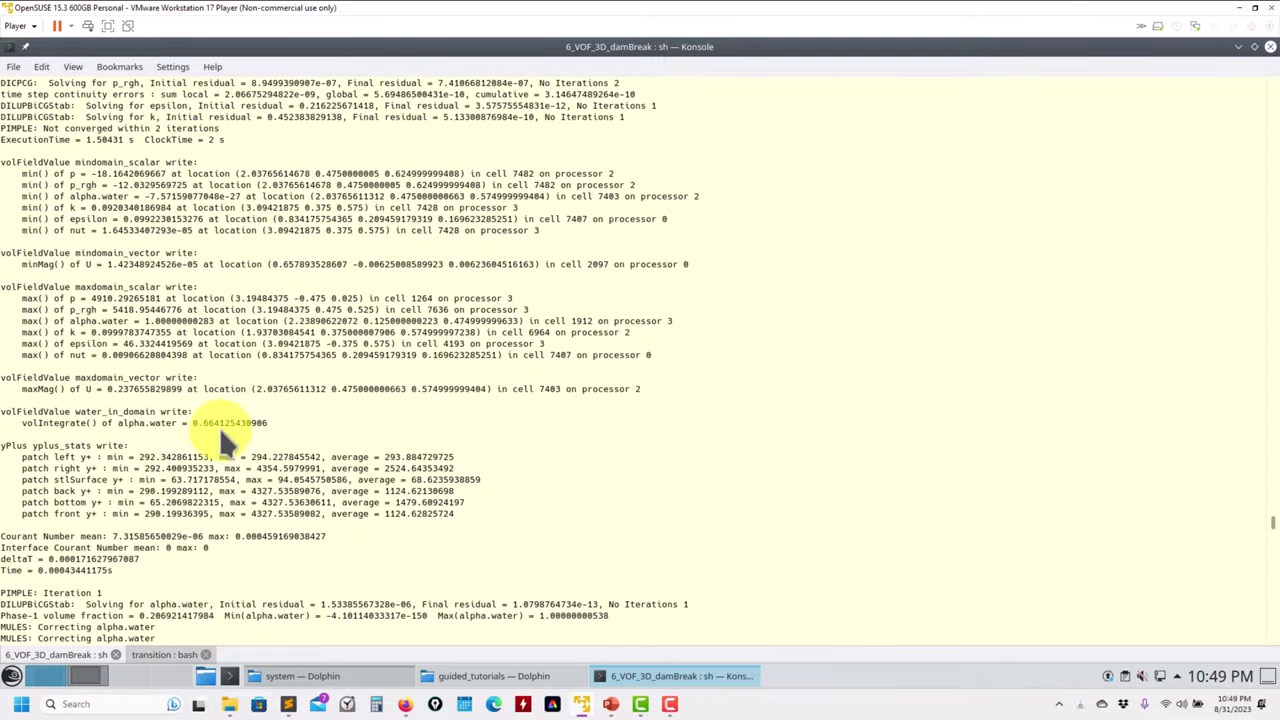
triple_click(228, 411)
triple_click(218, 422)
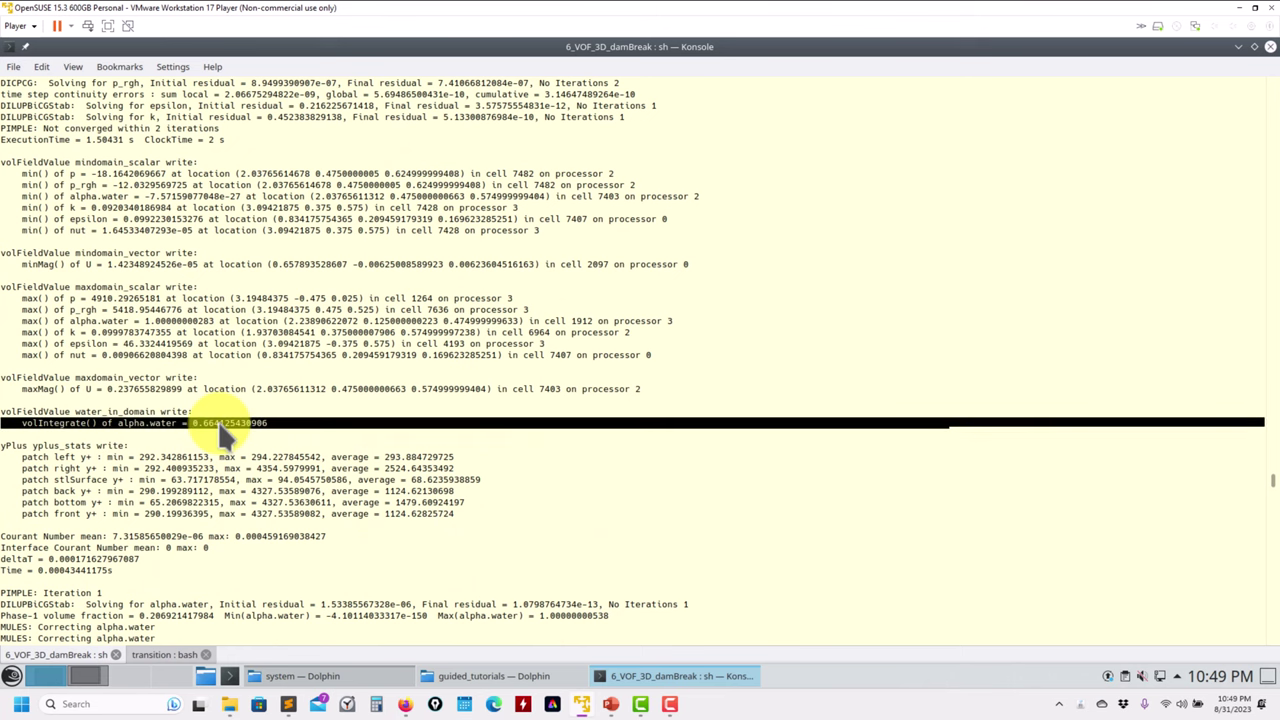
drag(476, 502, 48, 457)
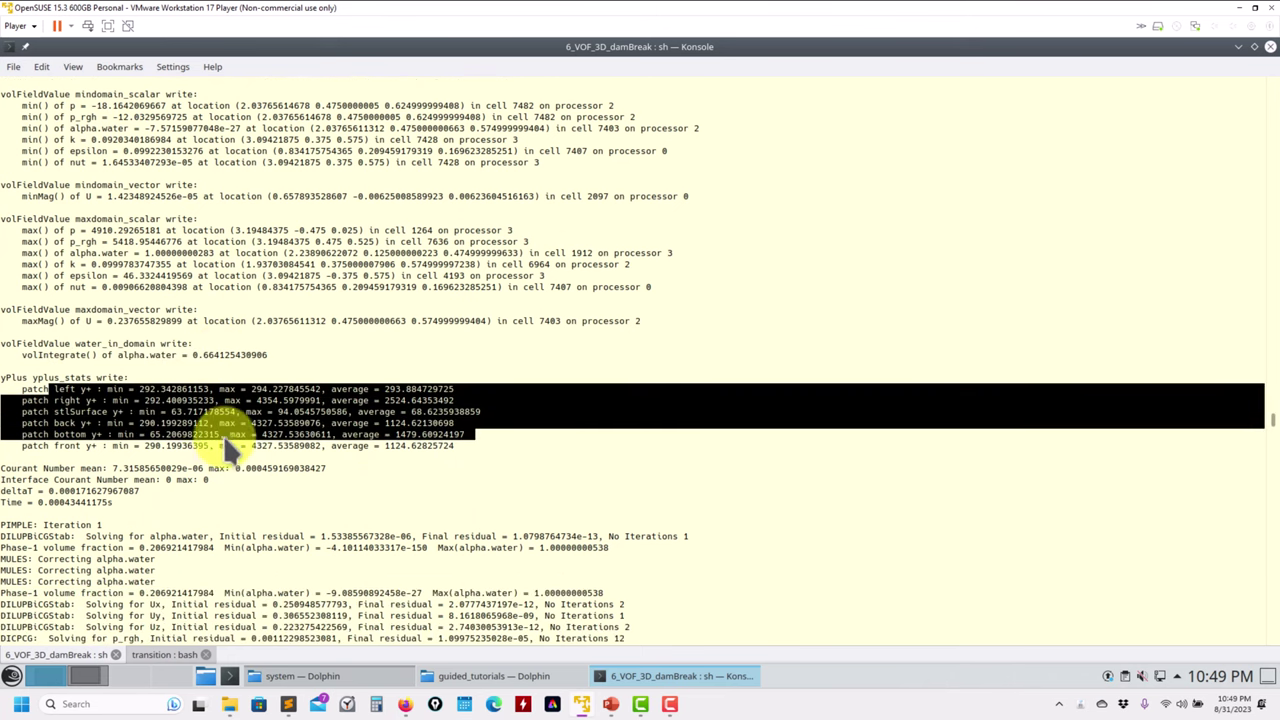
Review the end of the finished solver output and list the case directory
click(221, 436)
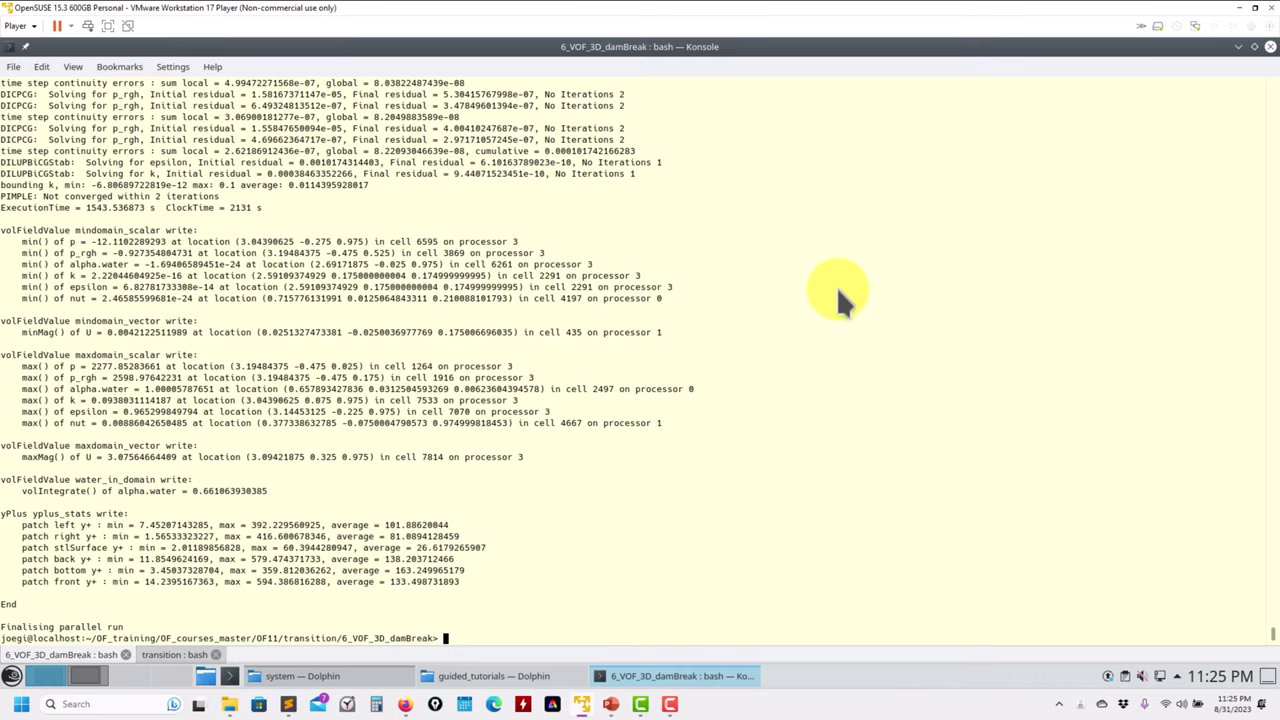
scroll(818, 207, up, 8)
scroll(811, 211, down, 6)
scroll(811, 211, down, 3)
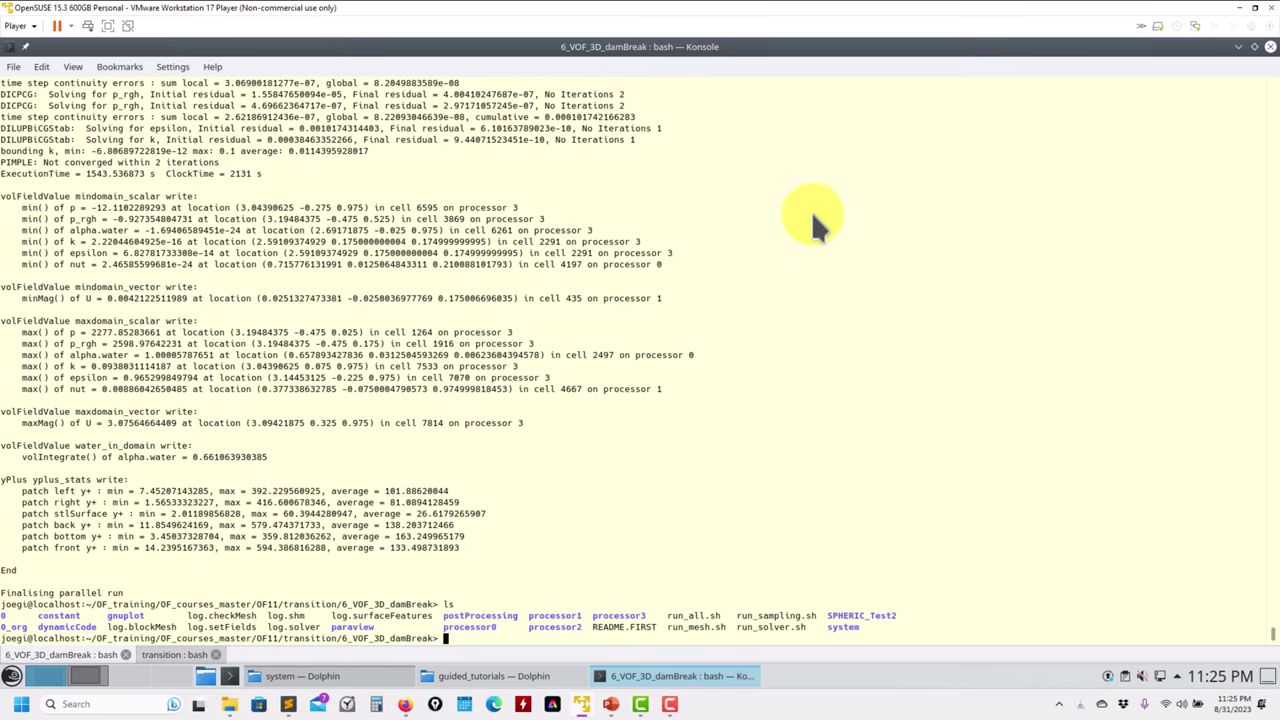
Switch to the Dolphin file manager and open the postProcessing folder of the 6_VOF_3D_damBreak case
click(320, 676)
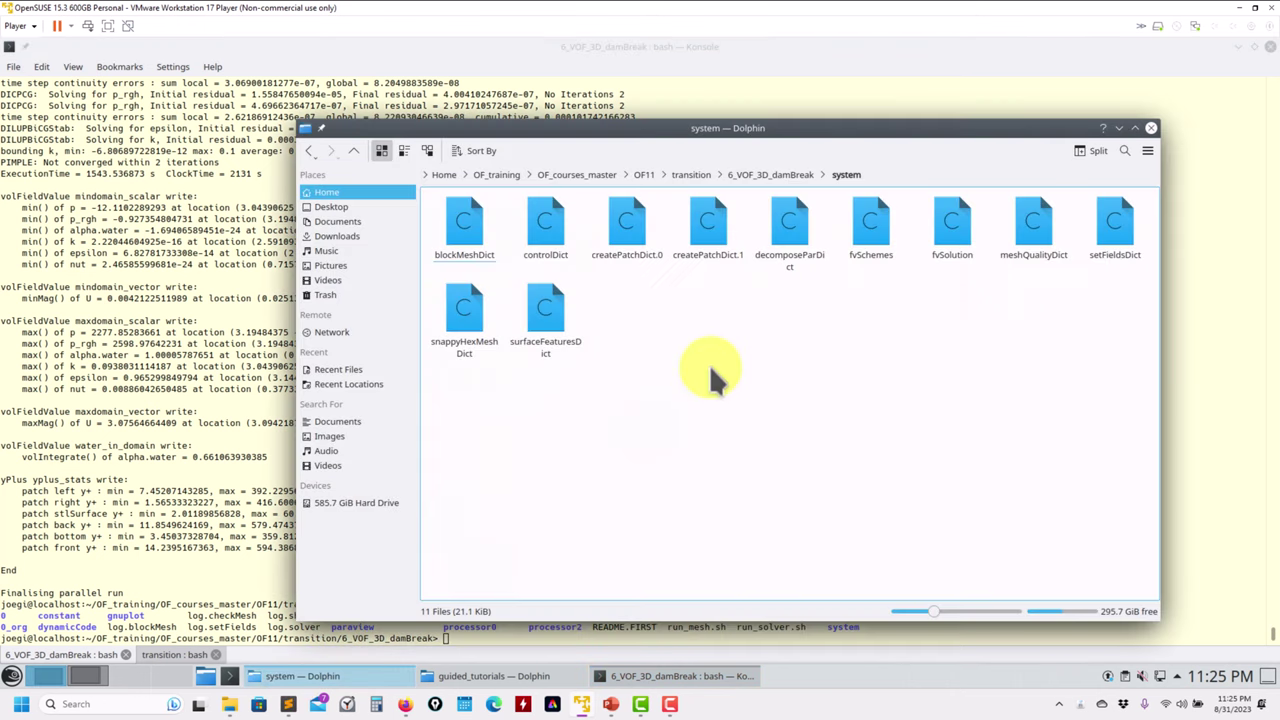
click(788, 176)
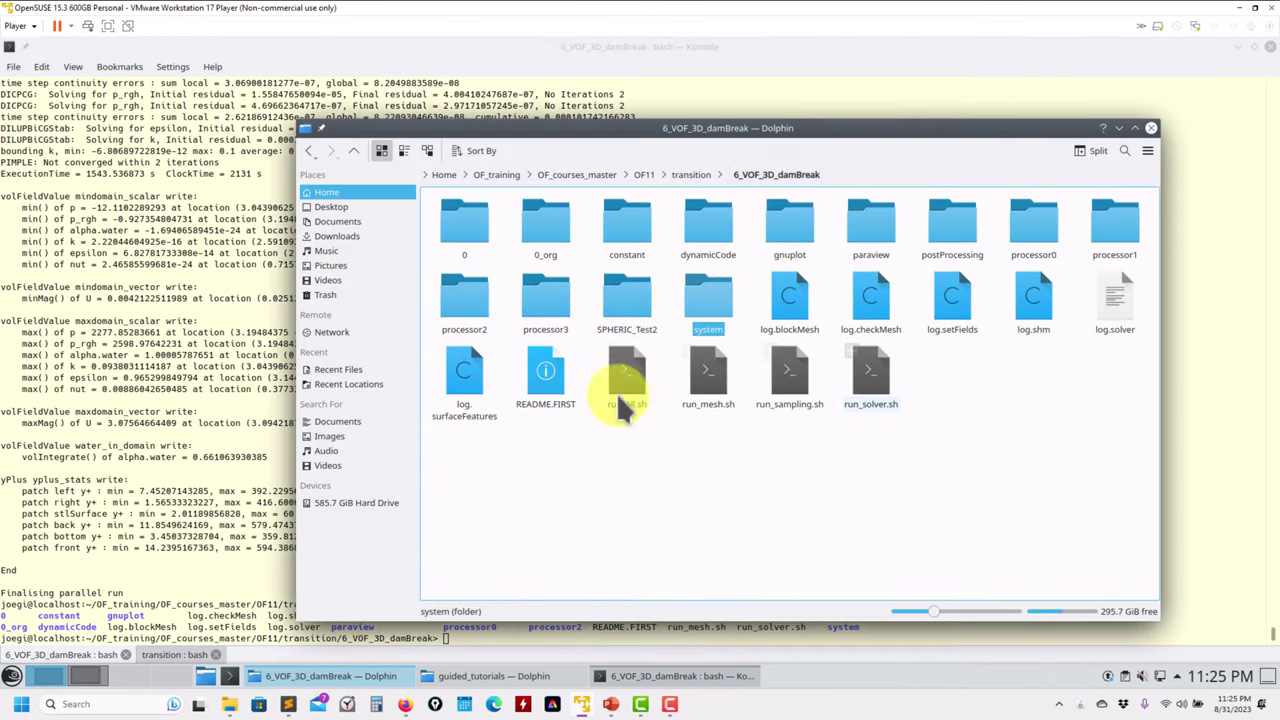
click(962, 248)
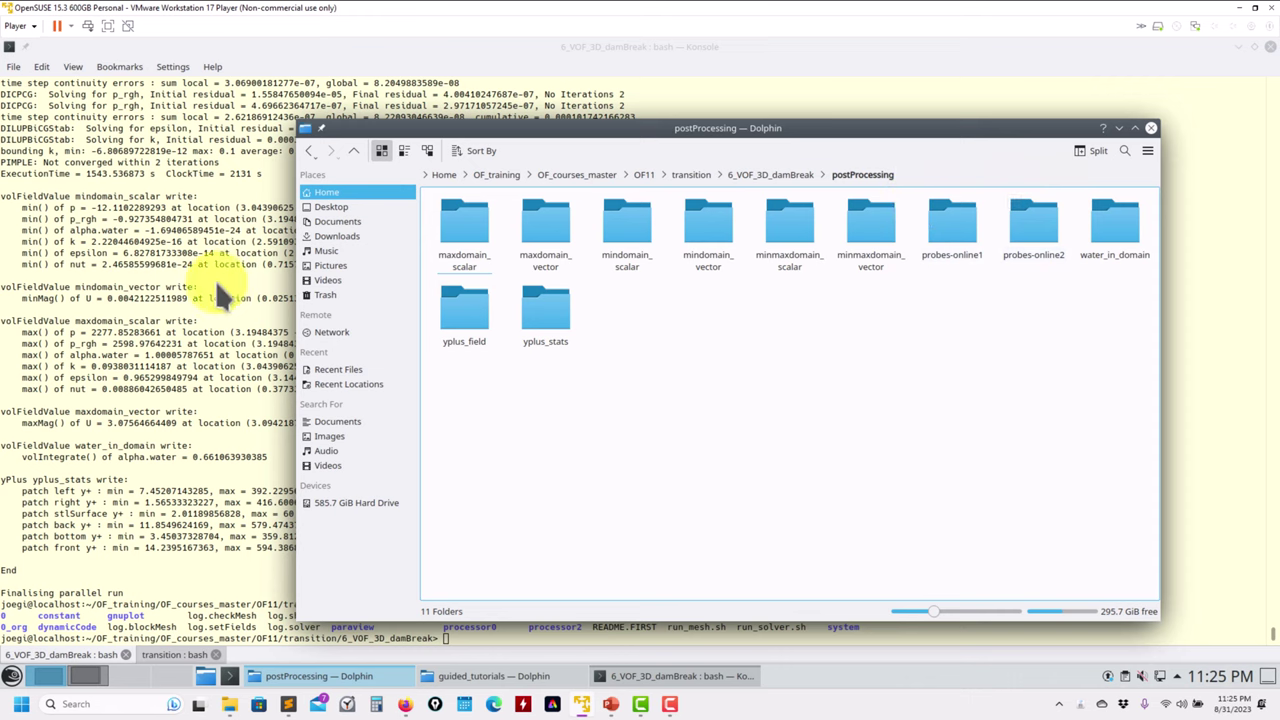
Return to the Konsole terminal and run run_sampling.sh to plot the sampled data
click(63, 267)
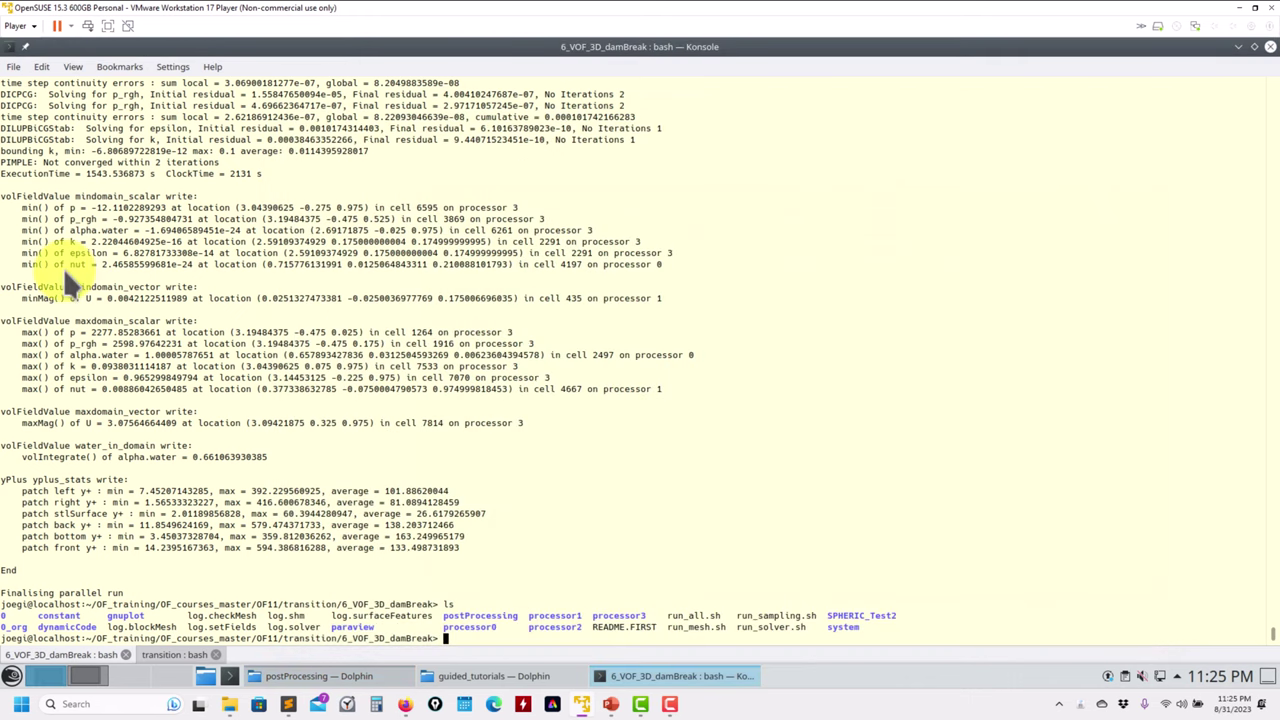
key(Return)
text(sh)
key(BackSpace)
key(BackSpace)
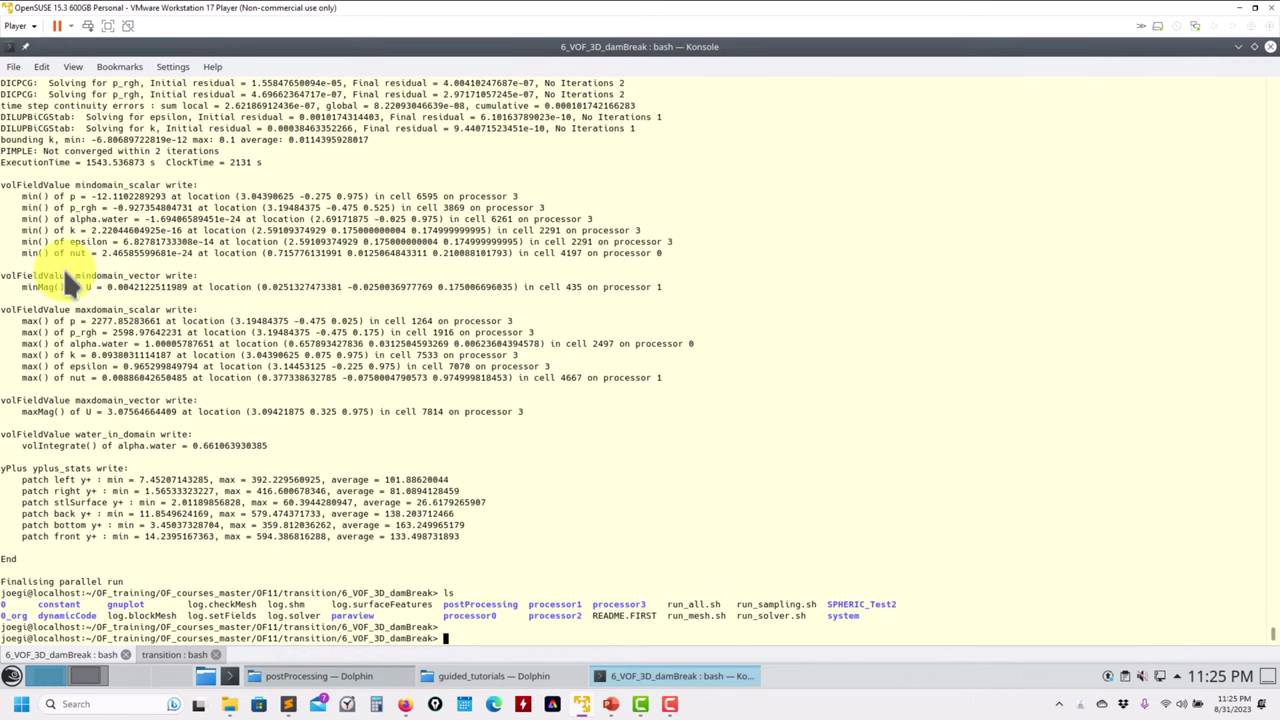
text(sh run_sa)
key(Tab)
key(Return)
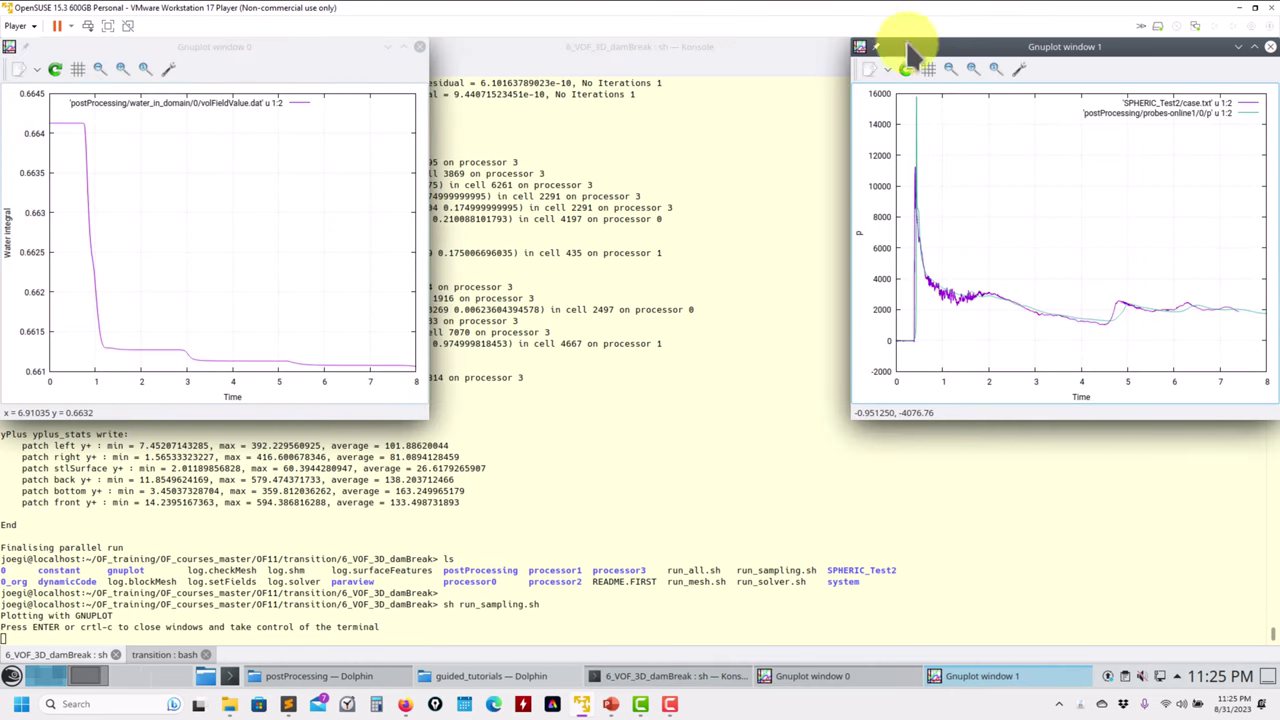
Arrange the water integral and pressure plots side by side for inspection, and close both to regain the terminal
drag(1036, 60, 704, 76)
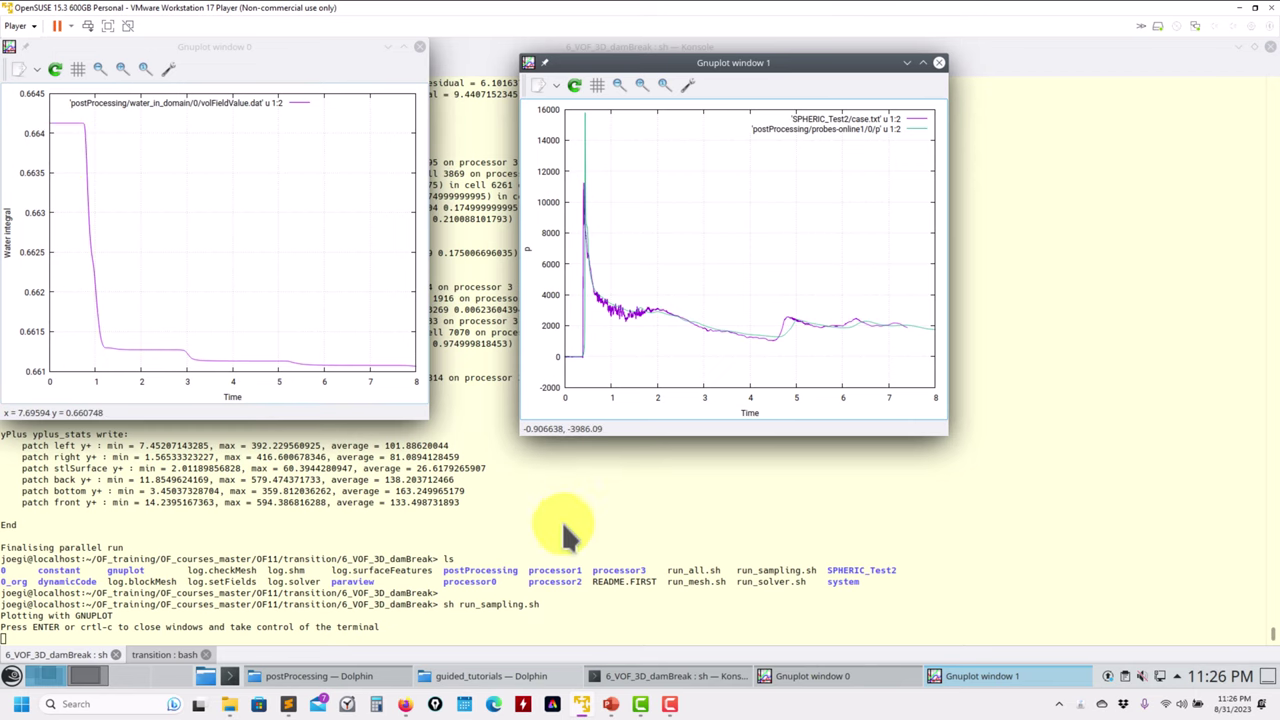
drag(700, 62, 923, 70)
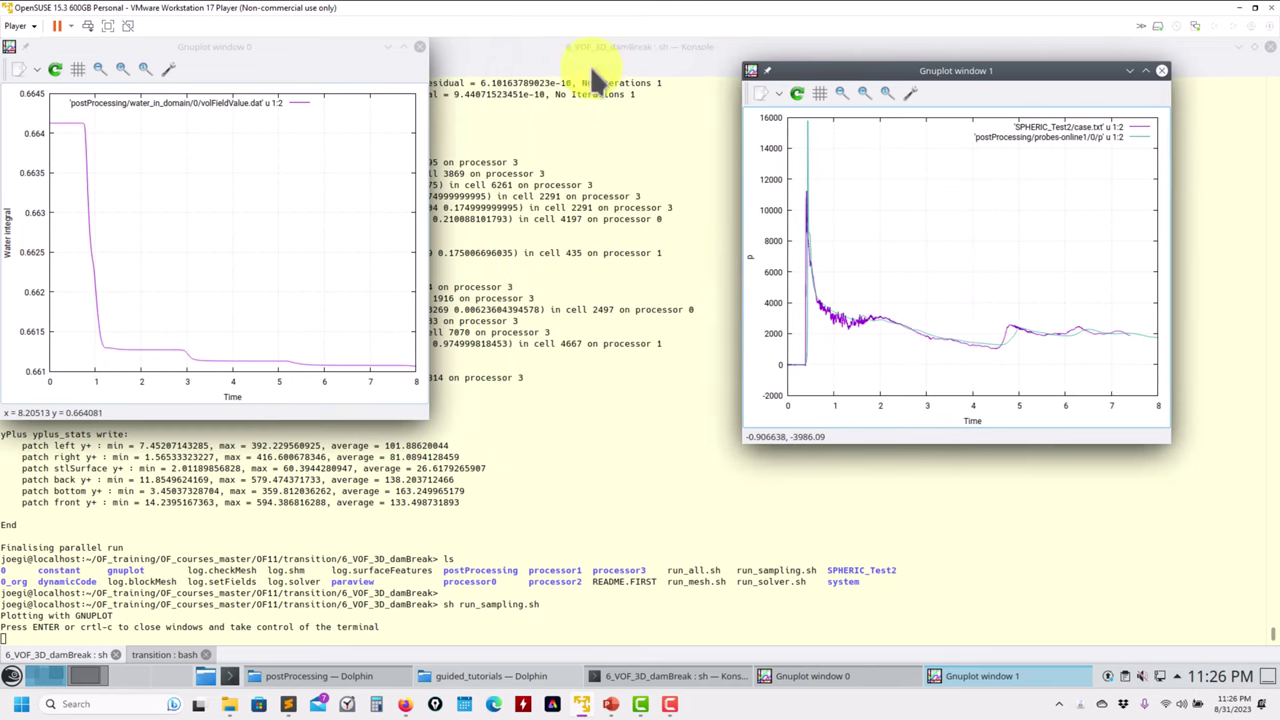
drag(306, 51, 601, 74)
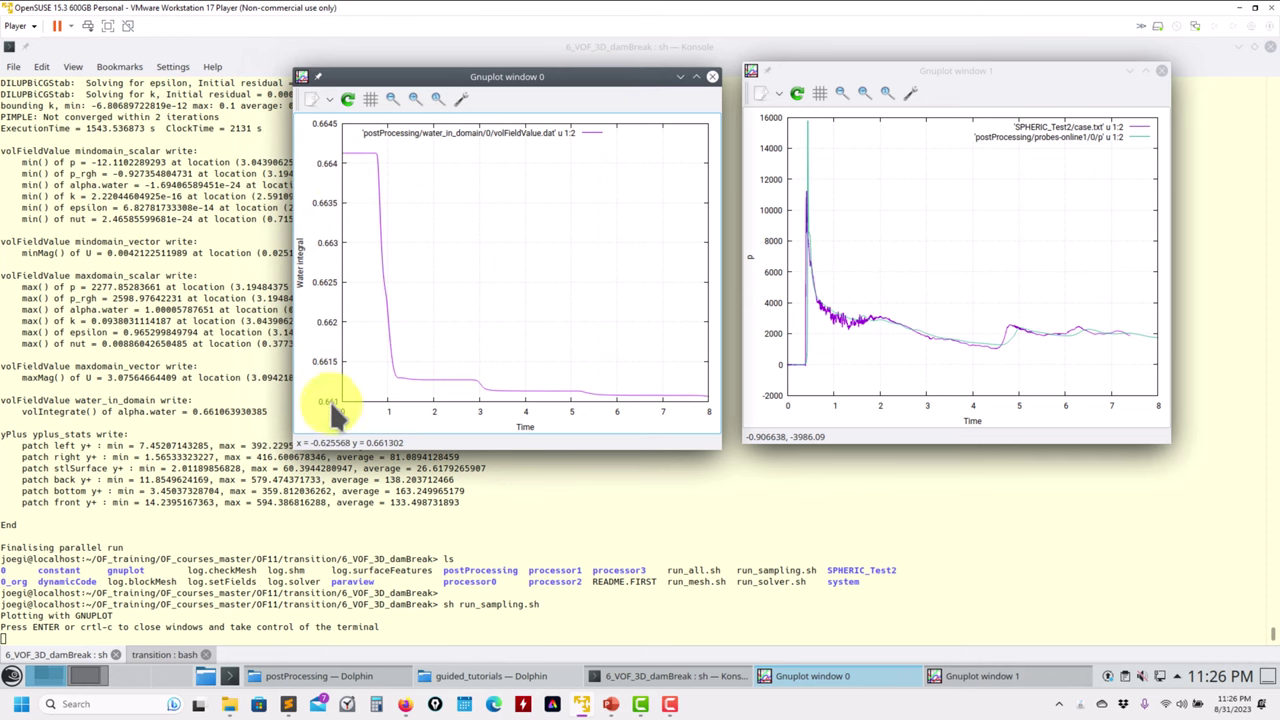
click(160, 362)
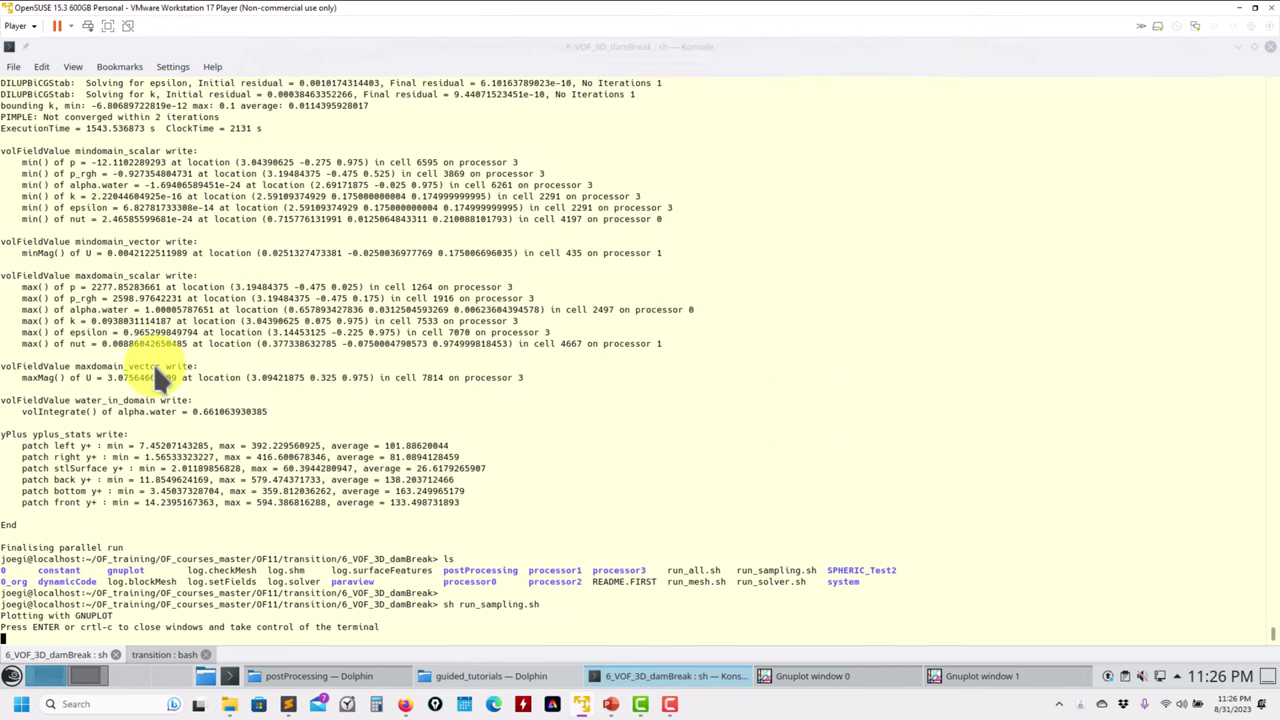
key(Return)
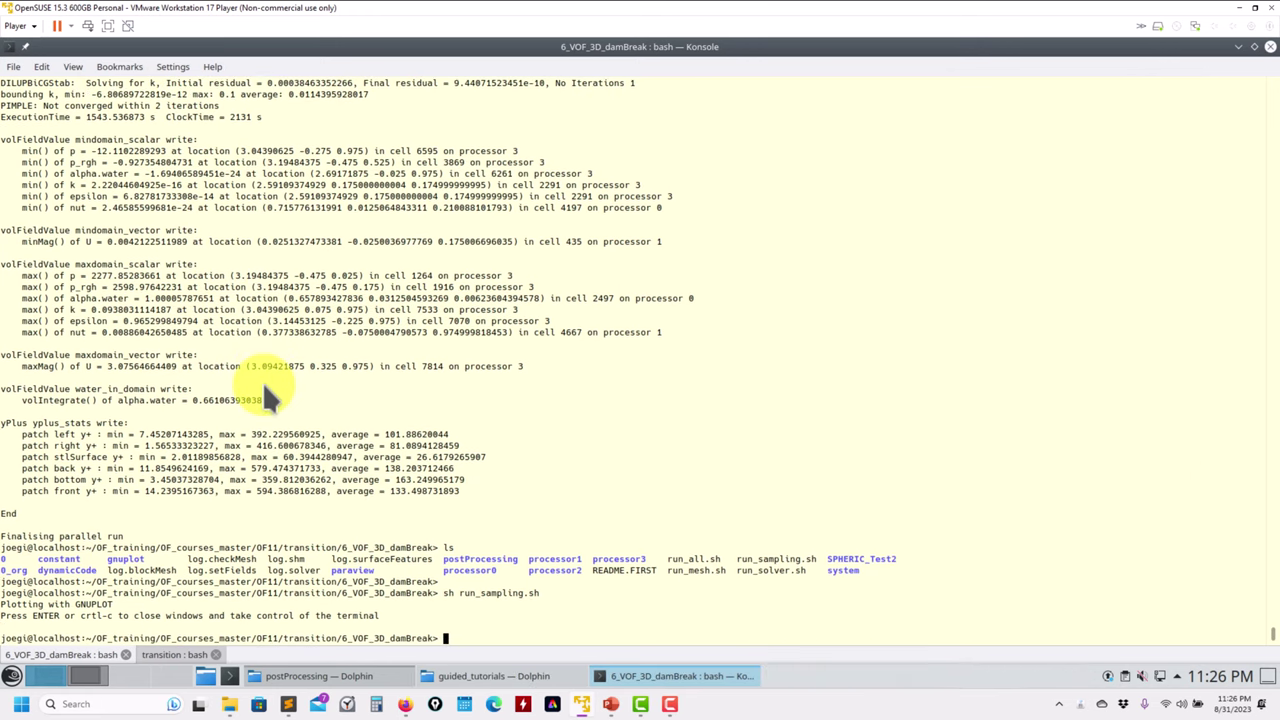
Plot the probe pressures with gnuplot/gnuplot_script_v2 and enlarge the plot window
text(gnuplot g)
key(Tab)
key(Tab)
key(Tab)
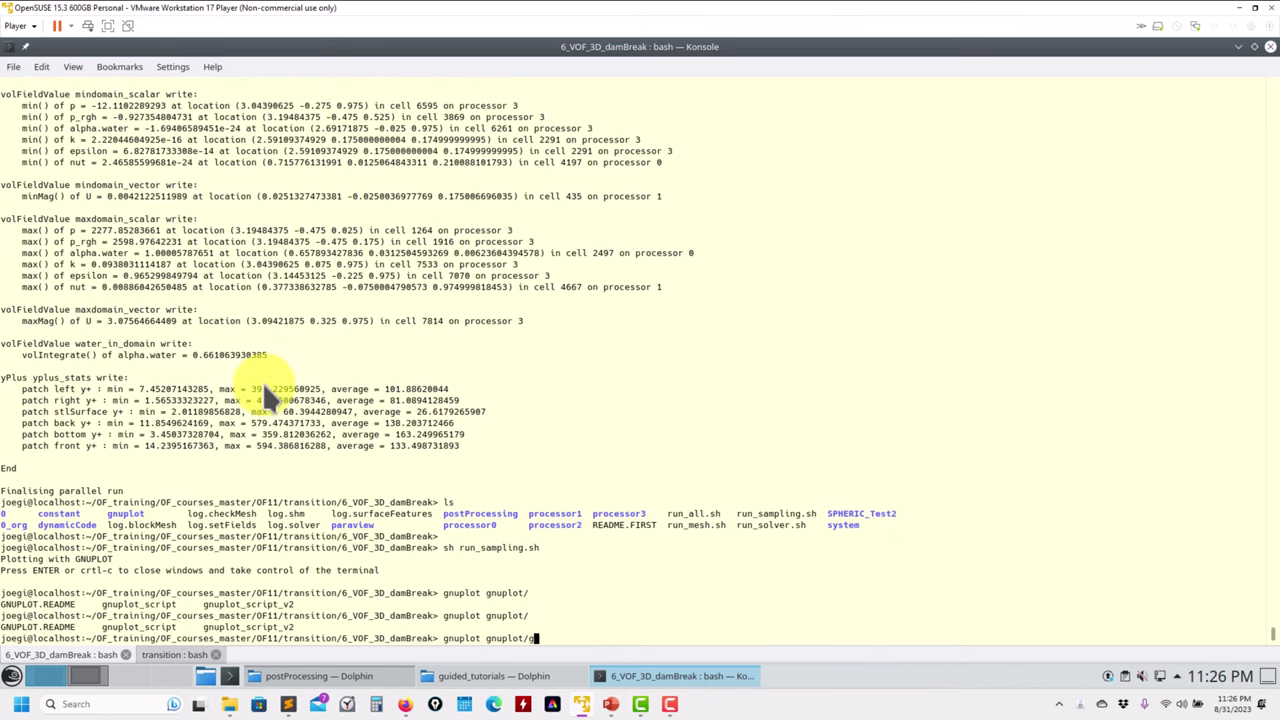
text(g)
key(Tab)
text(_v2)
key(Return)
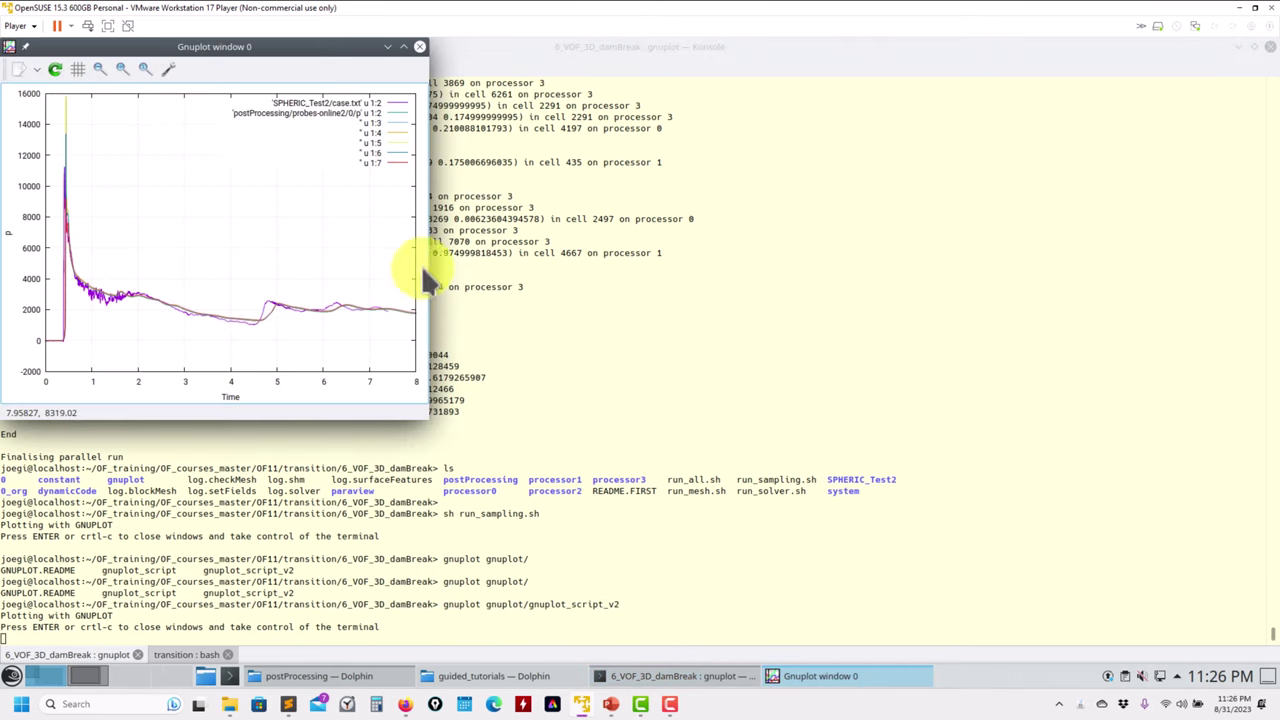
drag(423, 420, 840, 526)
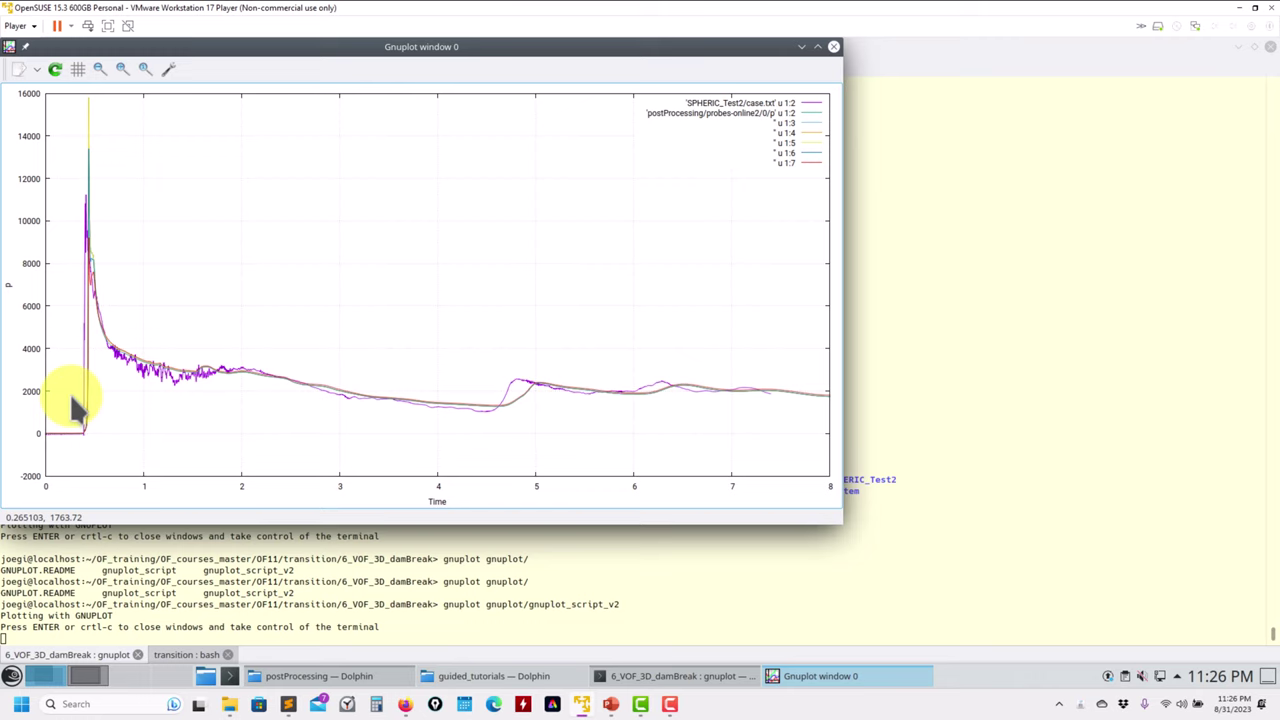
Compare individual probe pressure curves with the SPHERIC_Test2 data by hiding other probe series, and show all series again
click(809, 152)
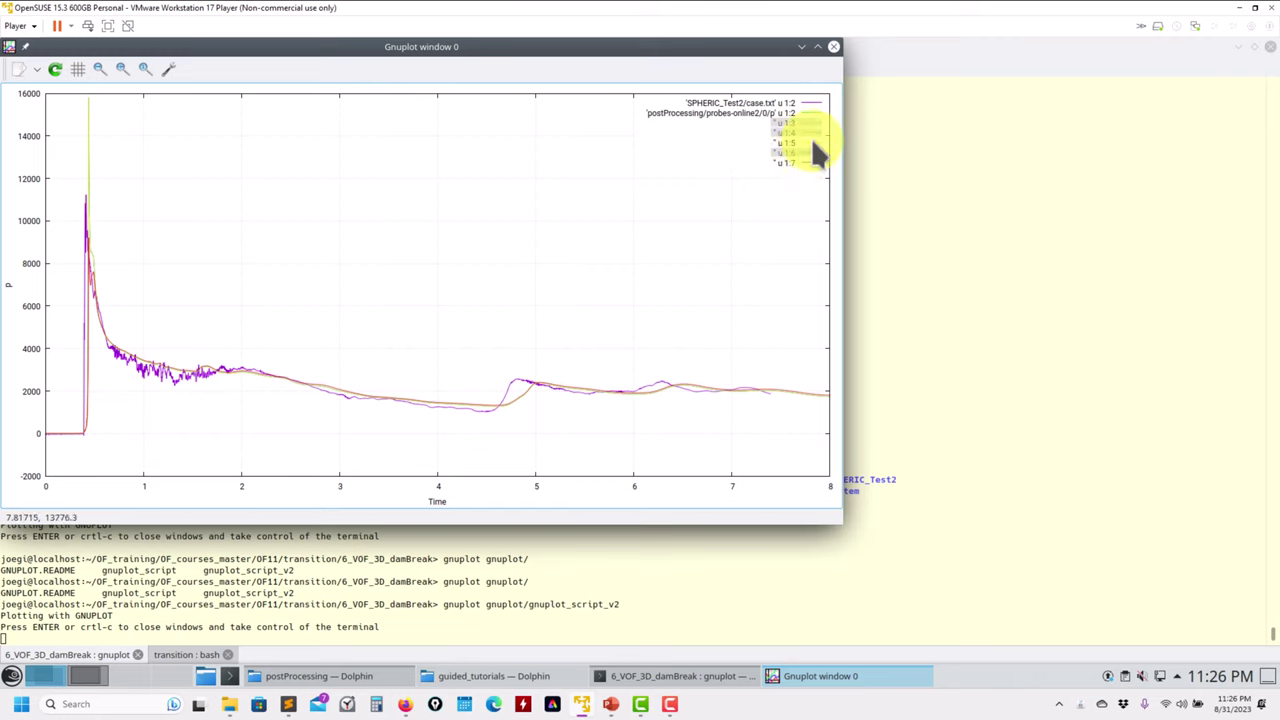
click(813, 143)
click(806, 163)
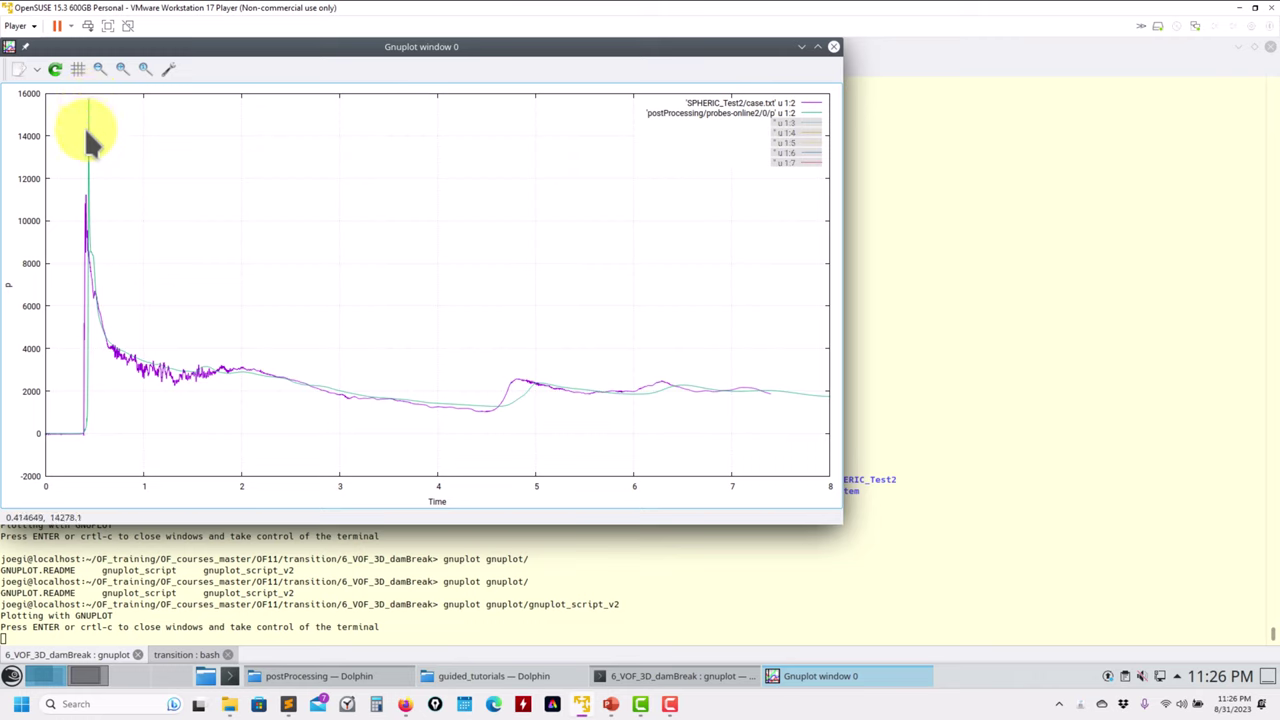
click(800, 163)
click(807, 110)
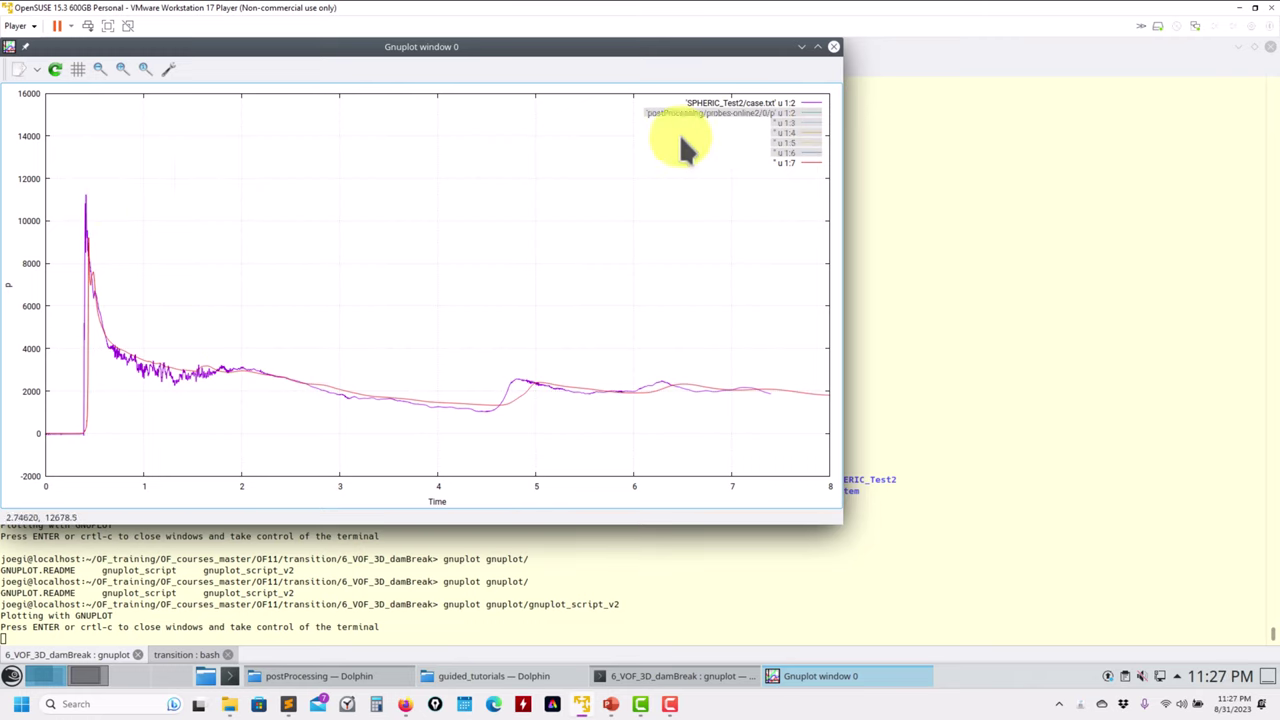
click(798, 153)
click(792, 143)
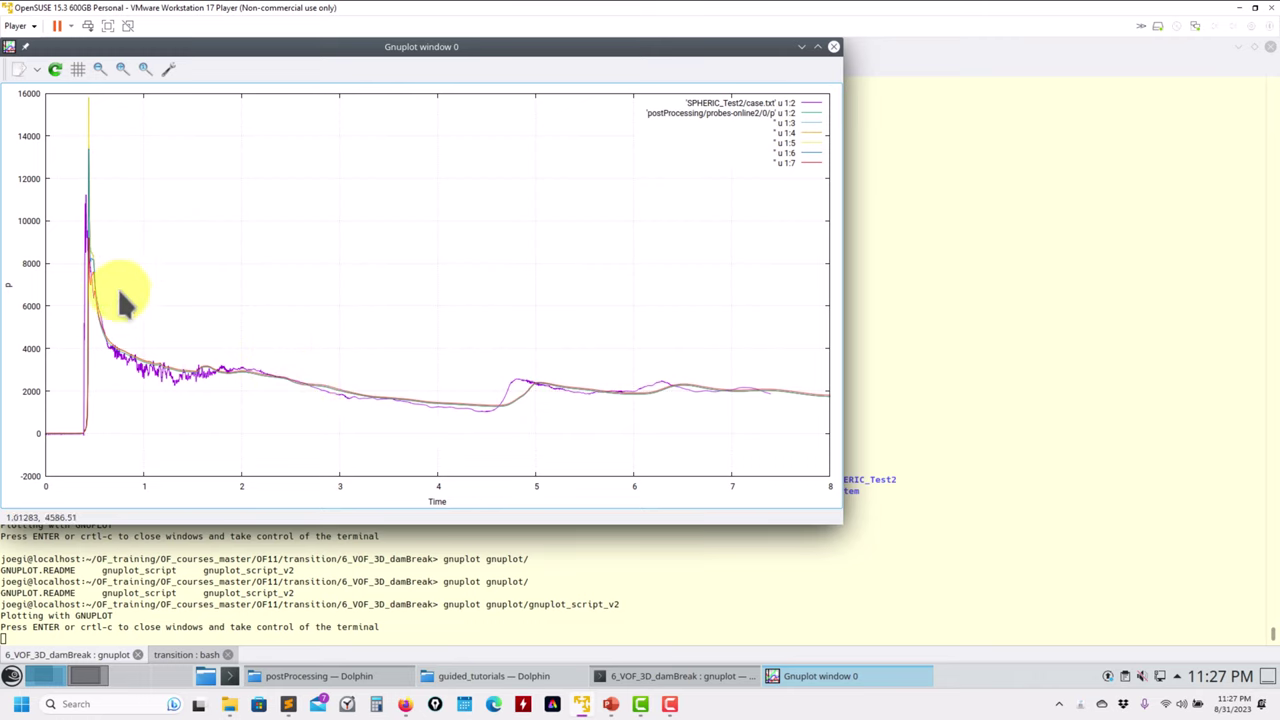
Switch to PowerPoint, review the dam break animation on slide 28 and slide 27, and minimize the presentation
click(610, 704)
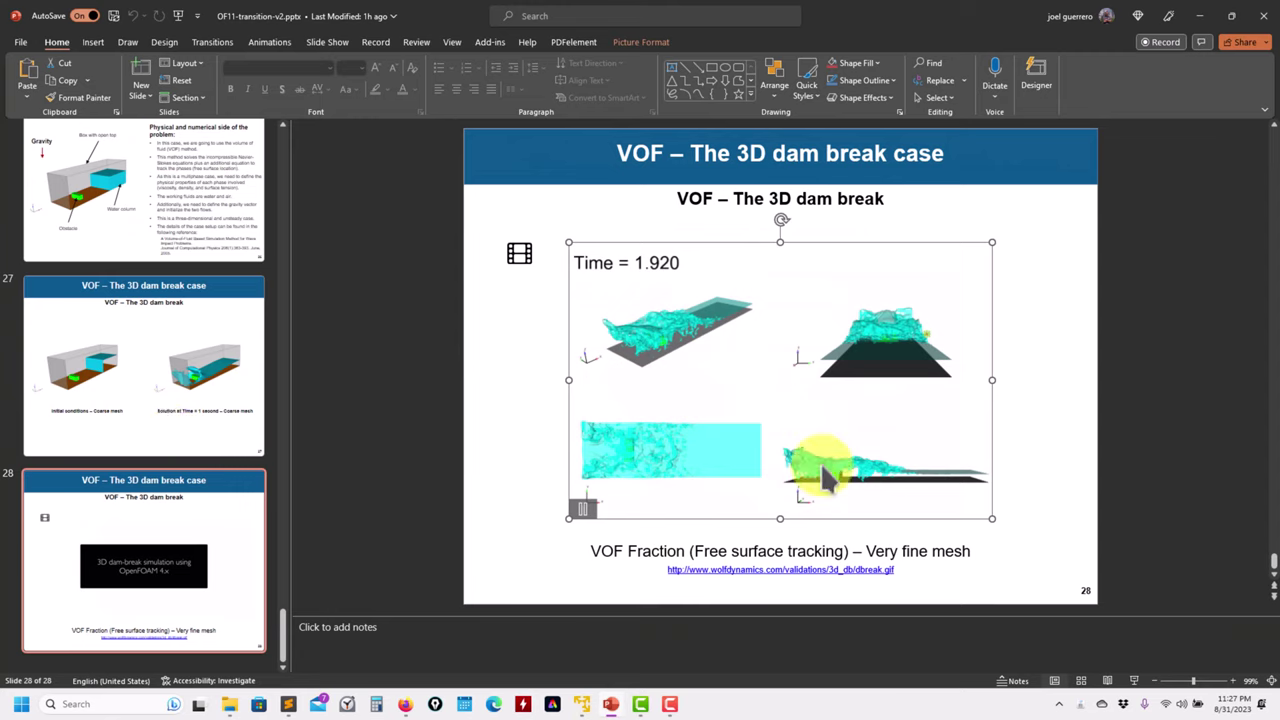
click(582, 508)
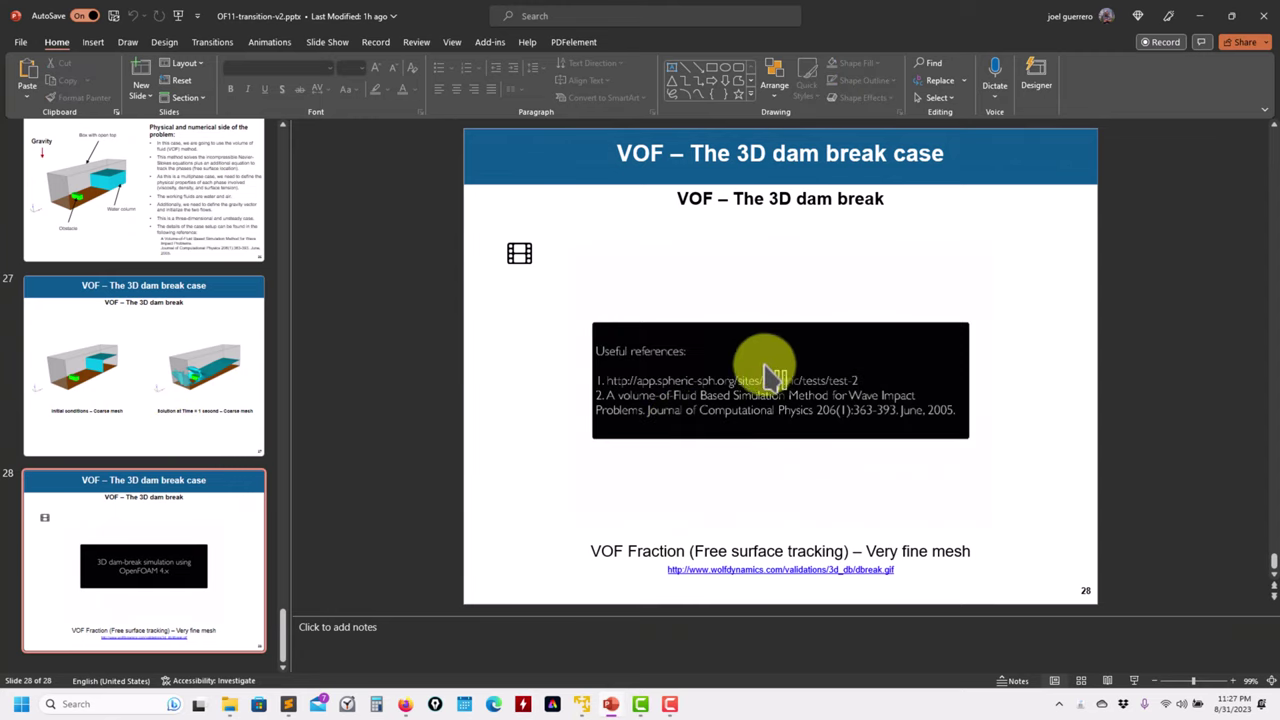
click(652, 478)
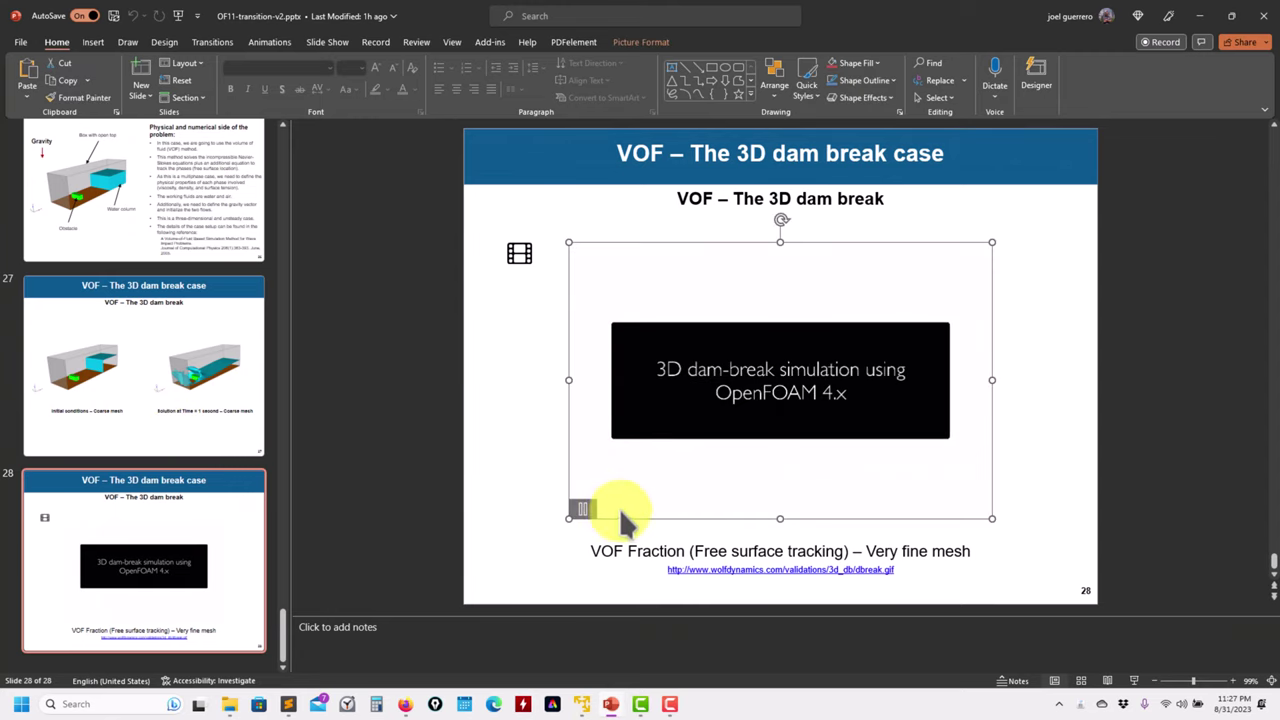
click(180, 352)
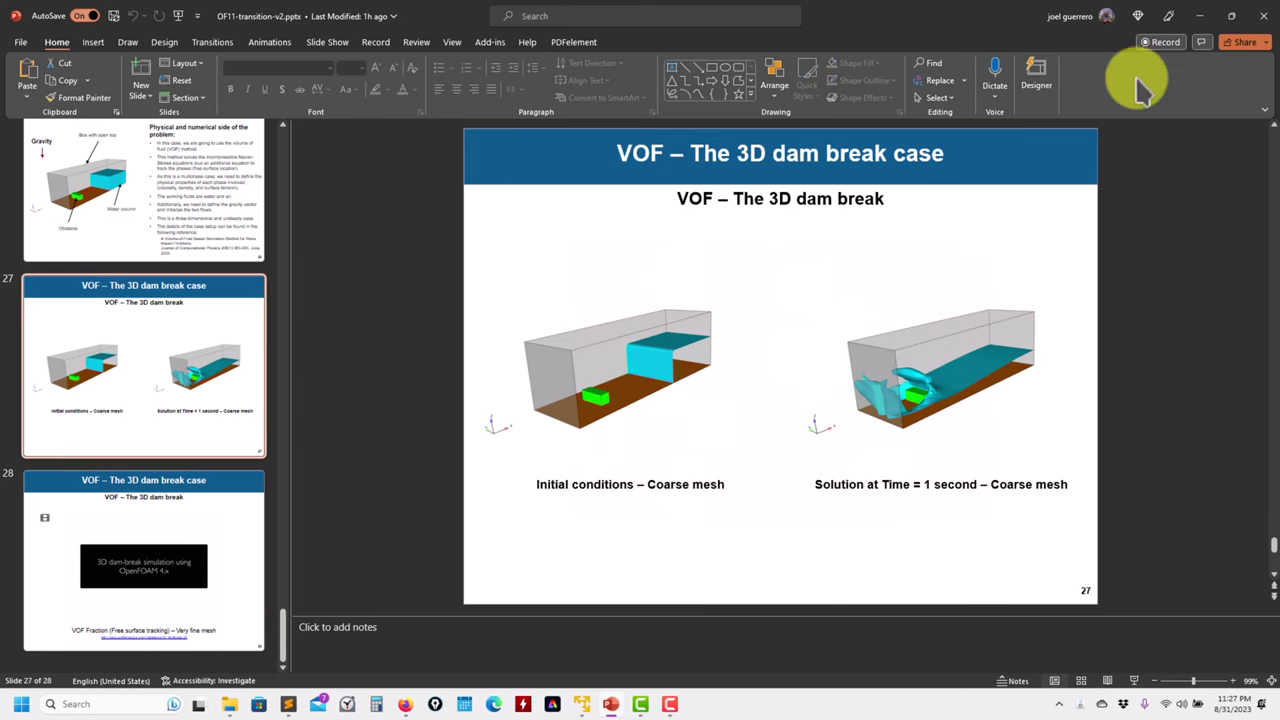
click(1200, 16)
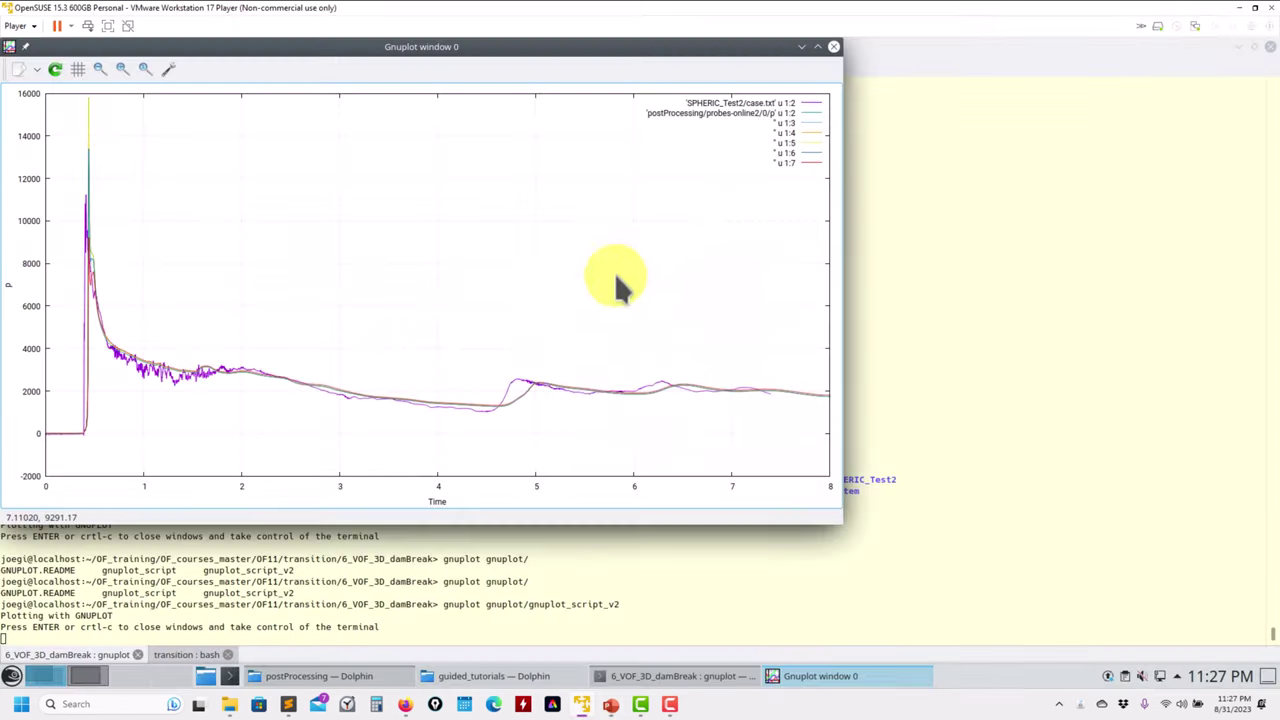
Close the probe pressure plot and end the gnuplot script
click(833, 46)
key(Return)
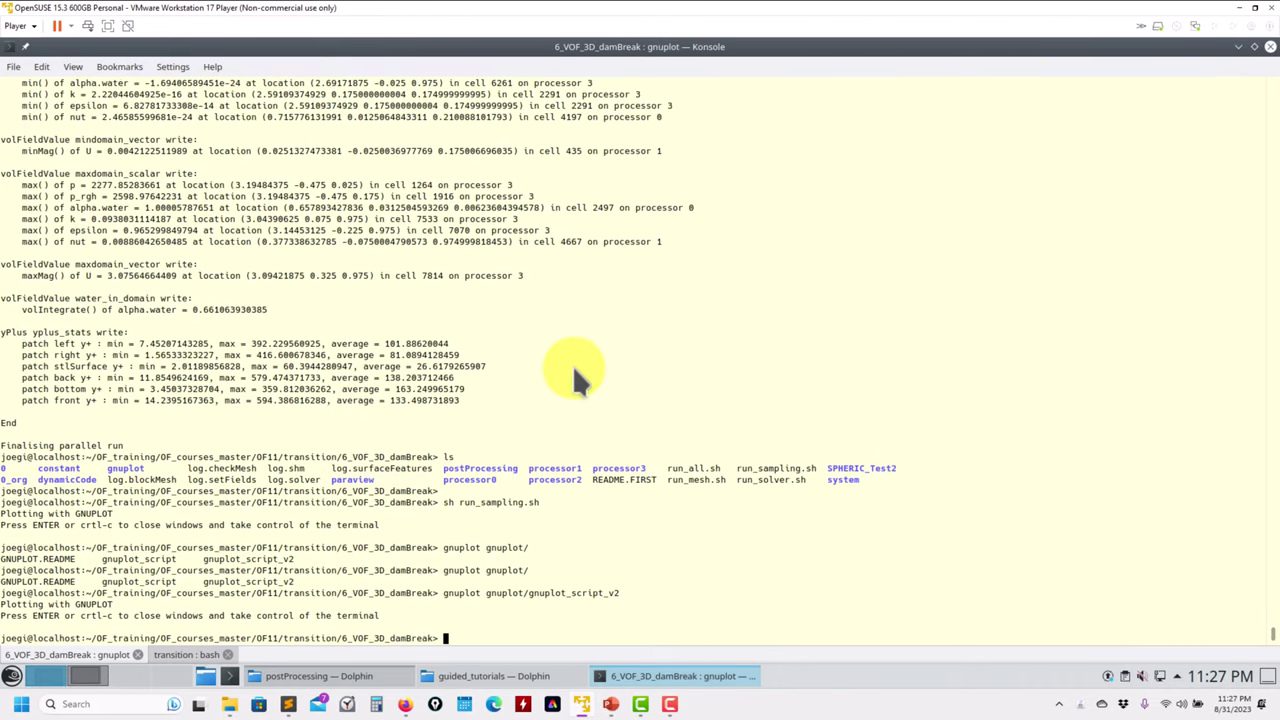
text(paraFoam)
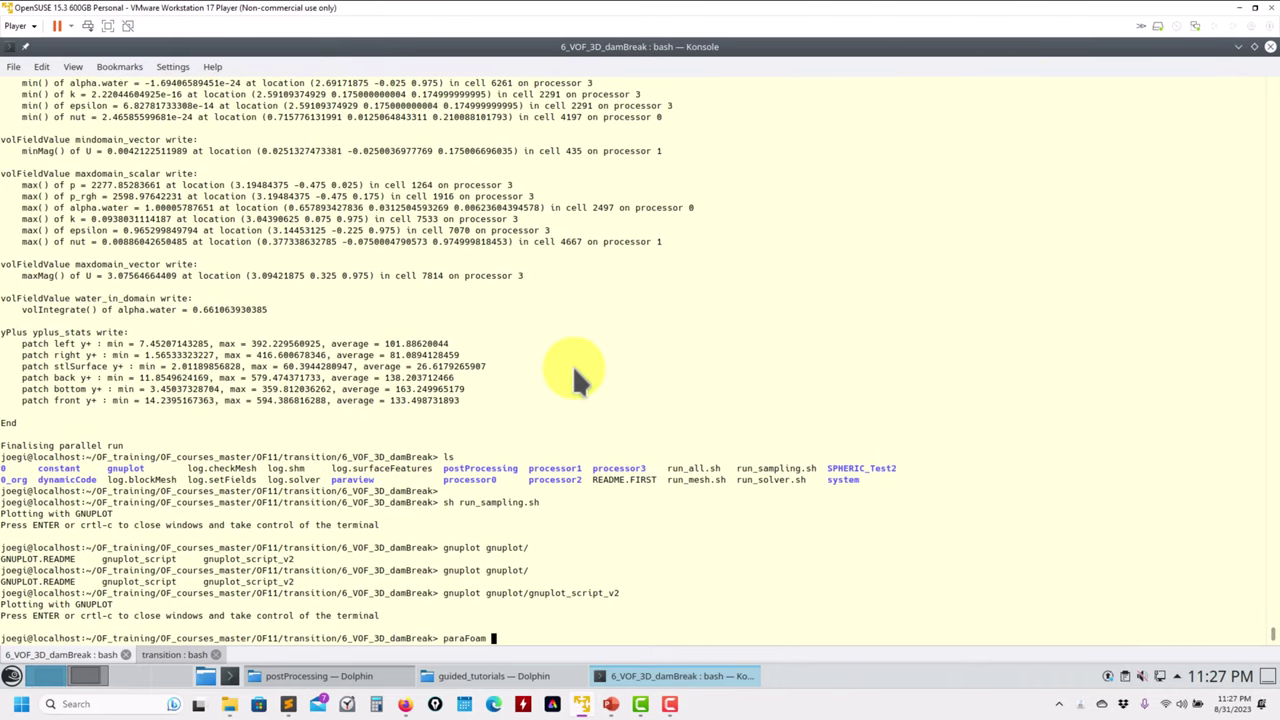
key(Return)
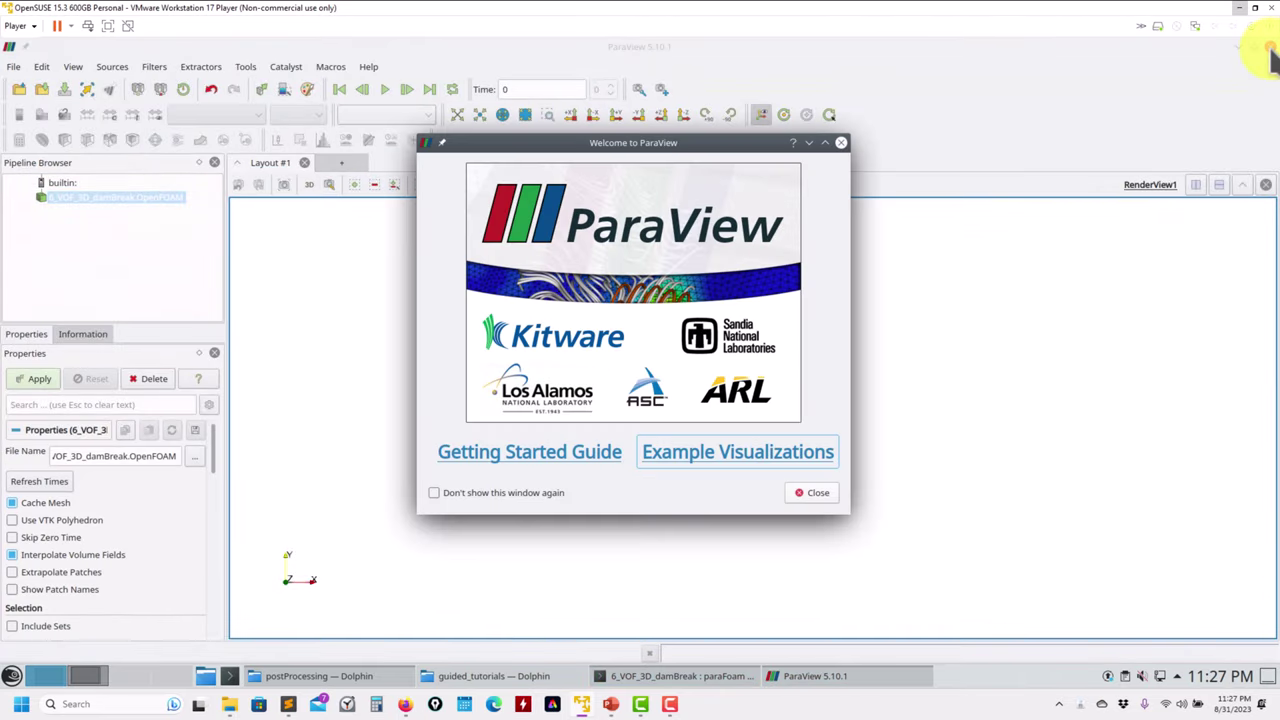
click(841, 142)
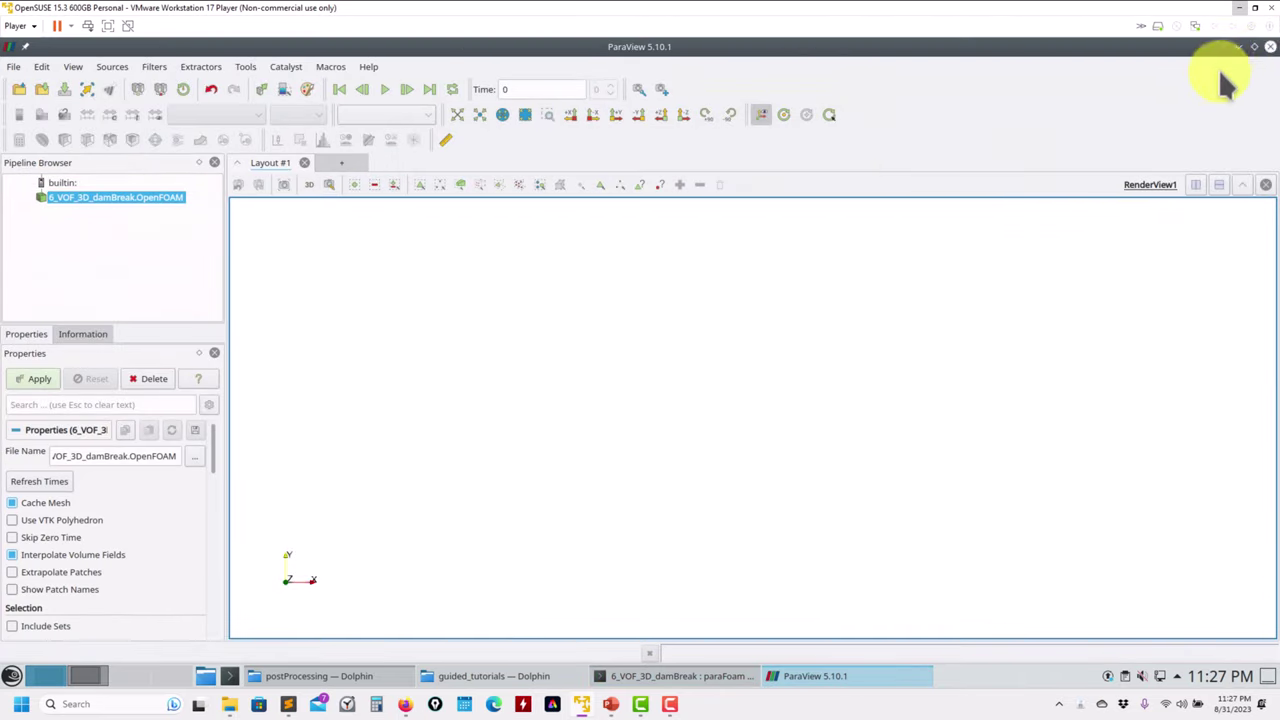
click(1270, 46)
Launch ParaView with paraFoam -builtin, dismiss the welcome window and delete the 6_VOF_3D_damBreak.foam source from the pipeline
key(Up)
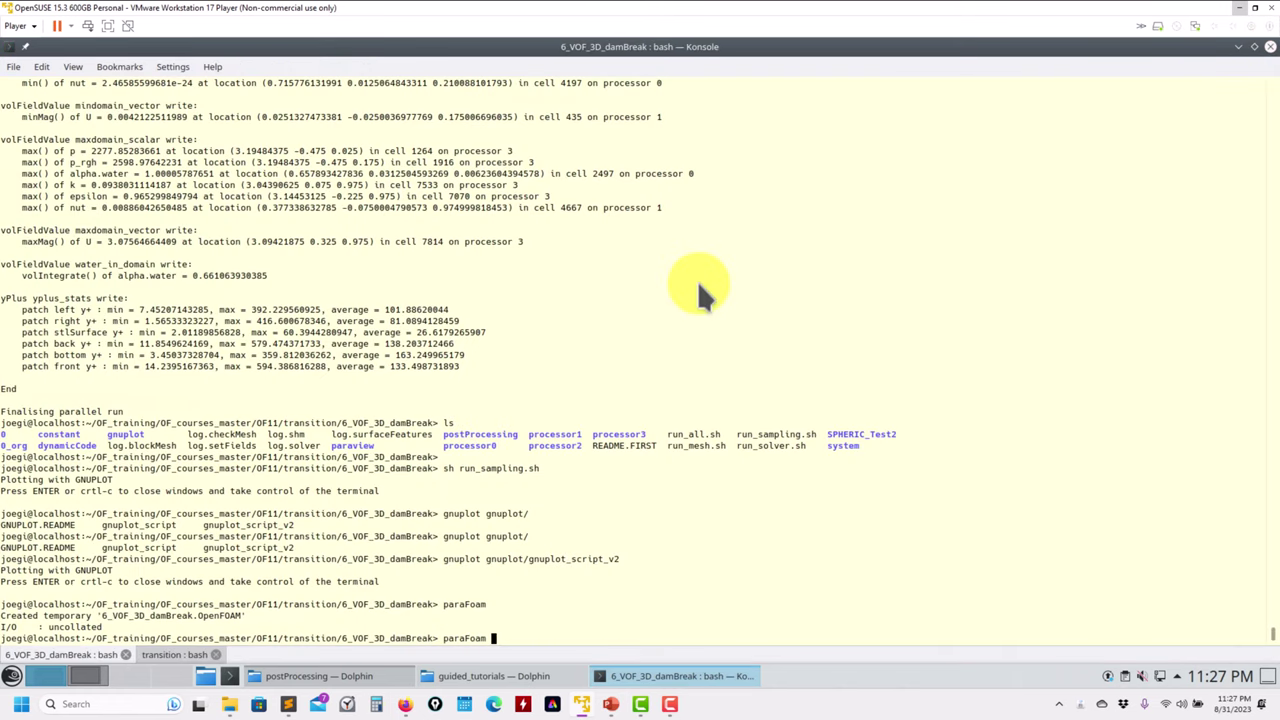
text(-builtin)
key(Return)
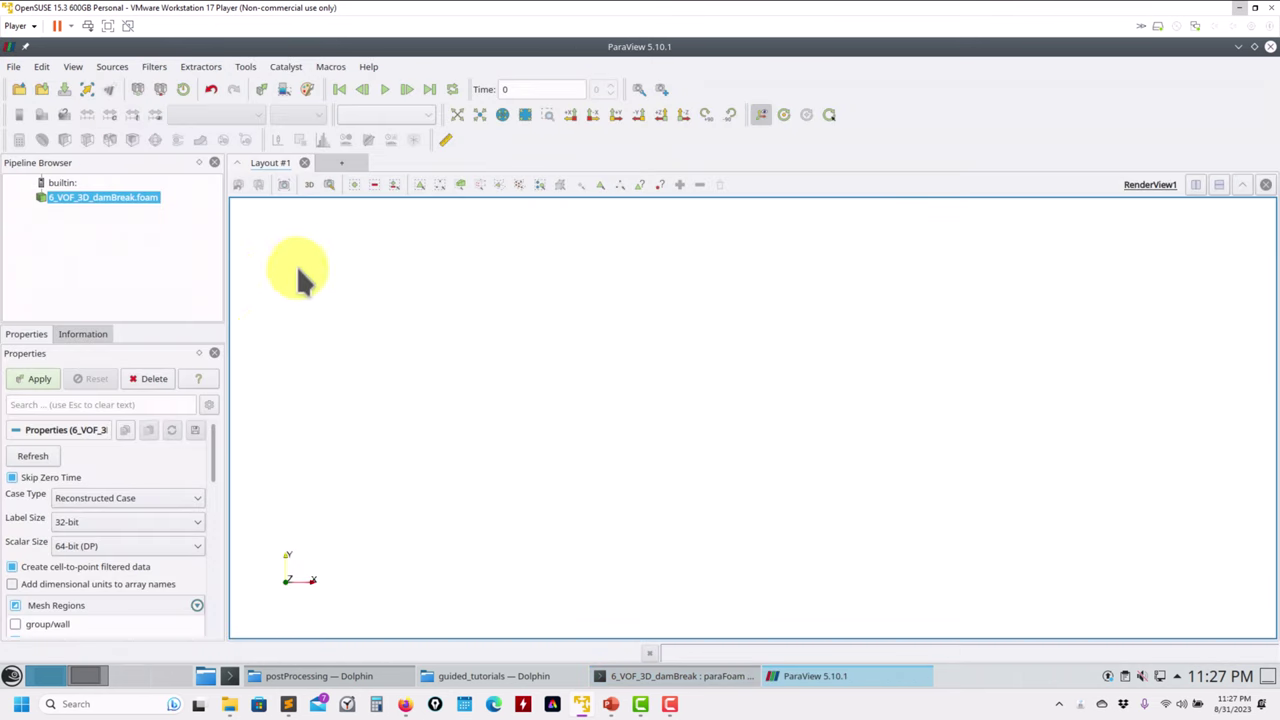
click(812, 492)
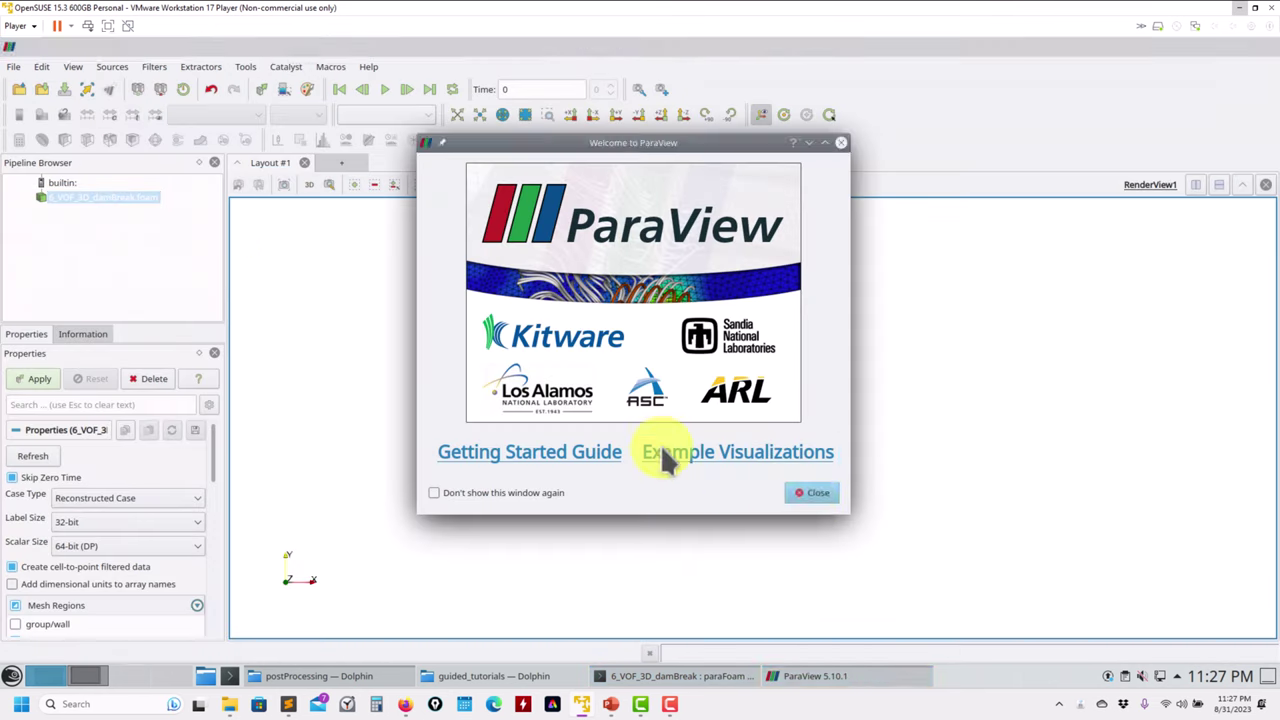
click(150, 378)
Load the saved ParaView state file state1.pvsm from the case's paraview folder
click(15, 67)
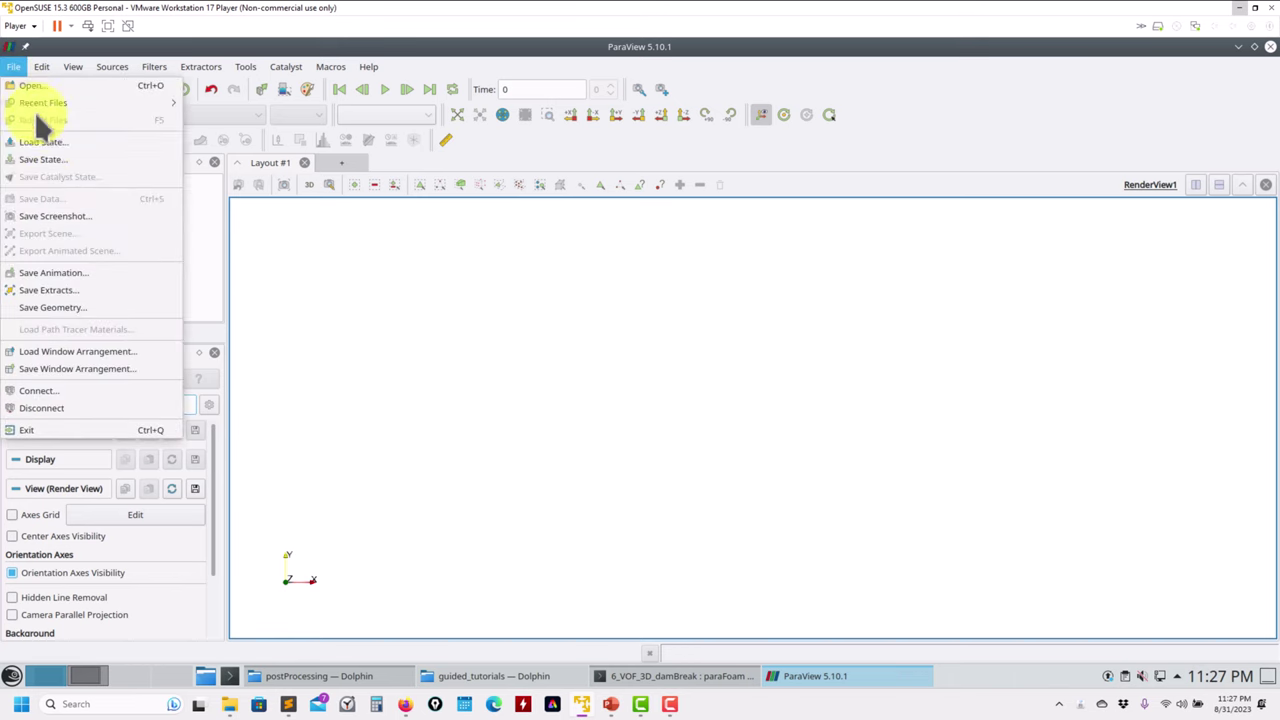
click(56, 138)
double_click(367, 205)
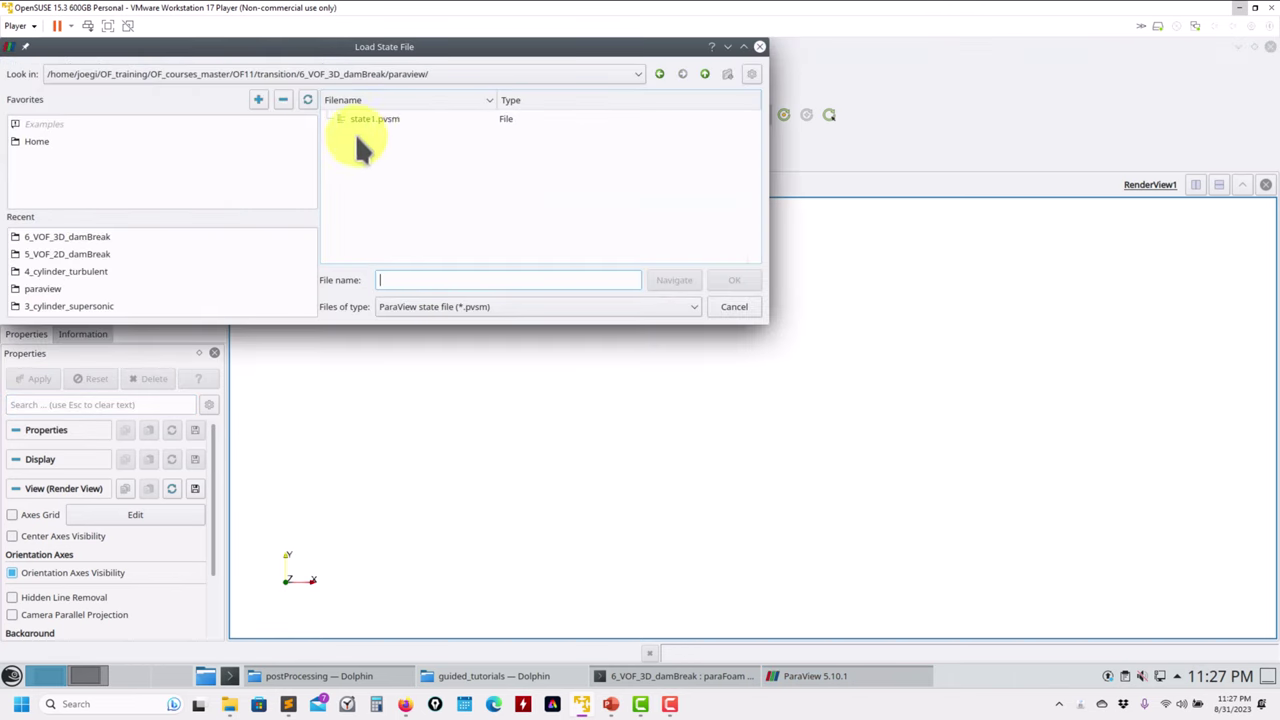
click(375, 122)
click(730, 279)
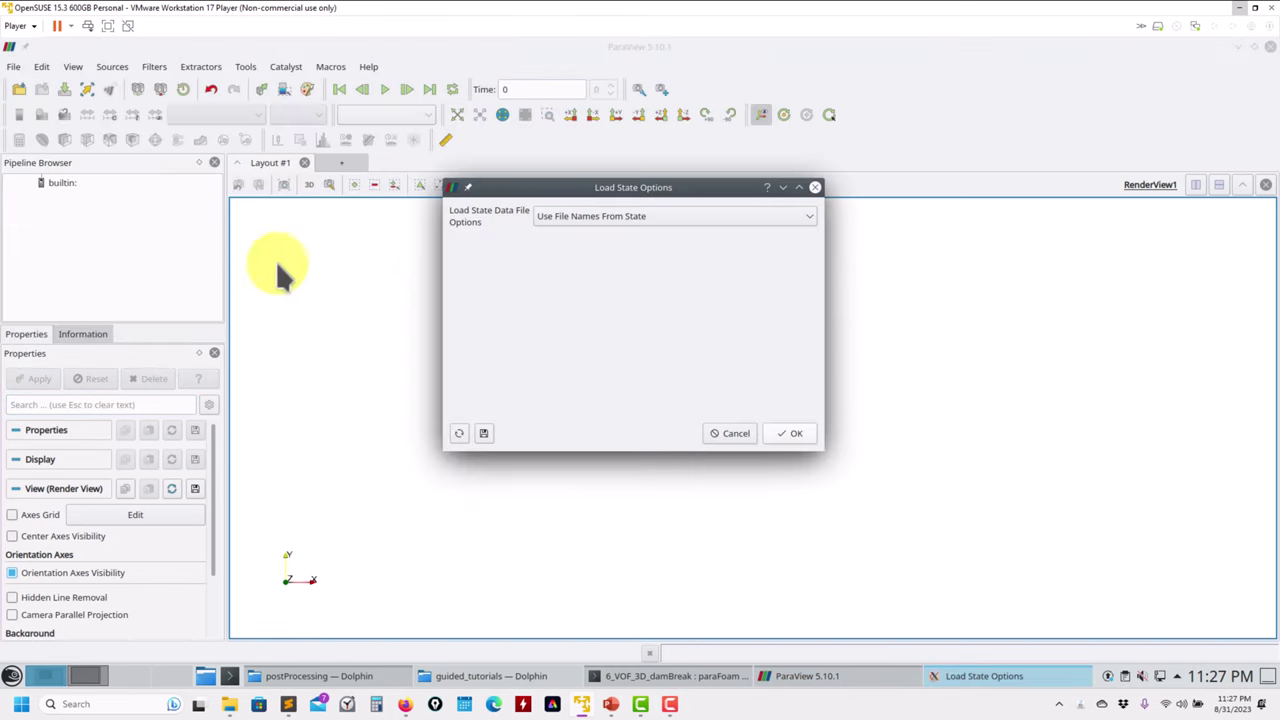
Choose 6_VOF_3D_damBreak.foam from the case folder as the state's data file and complete the state loading
click(646, 217)
click(608, 265)
click(806, 262)
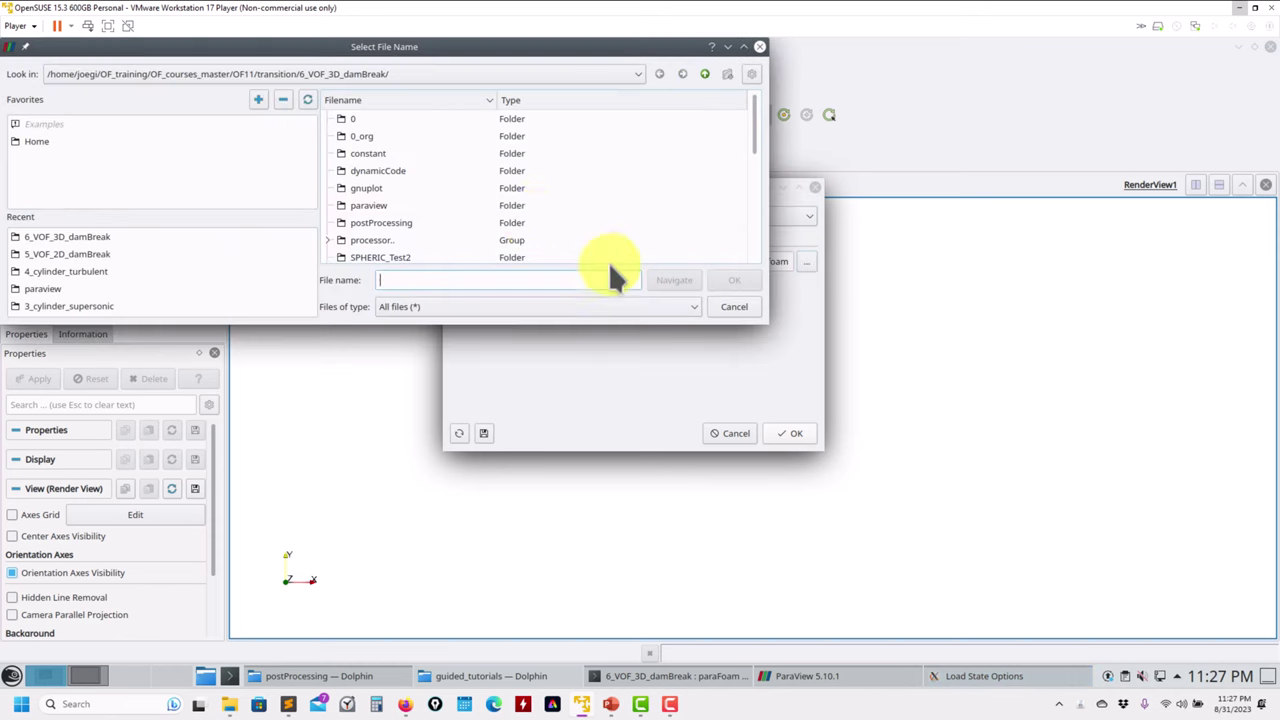
scroll(386, 233, down, 10)
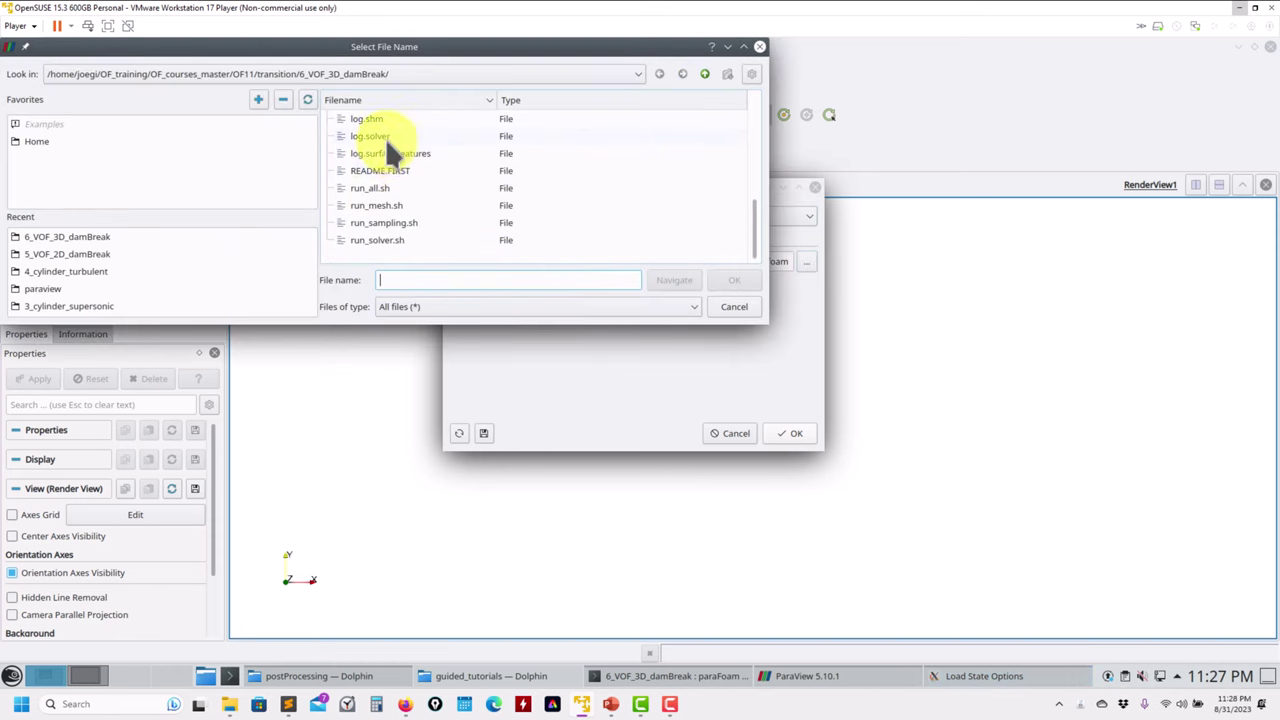
scroll(383, 170, up, 2)
click(415, 155)
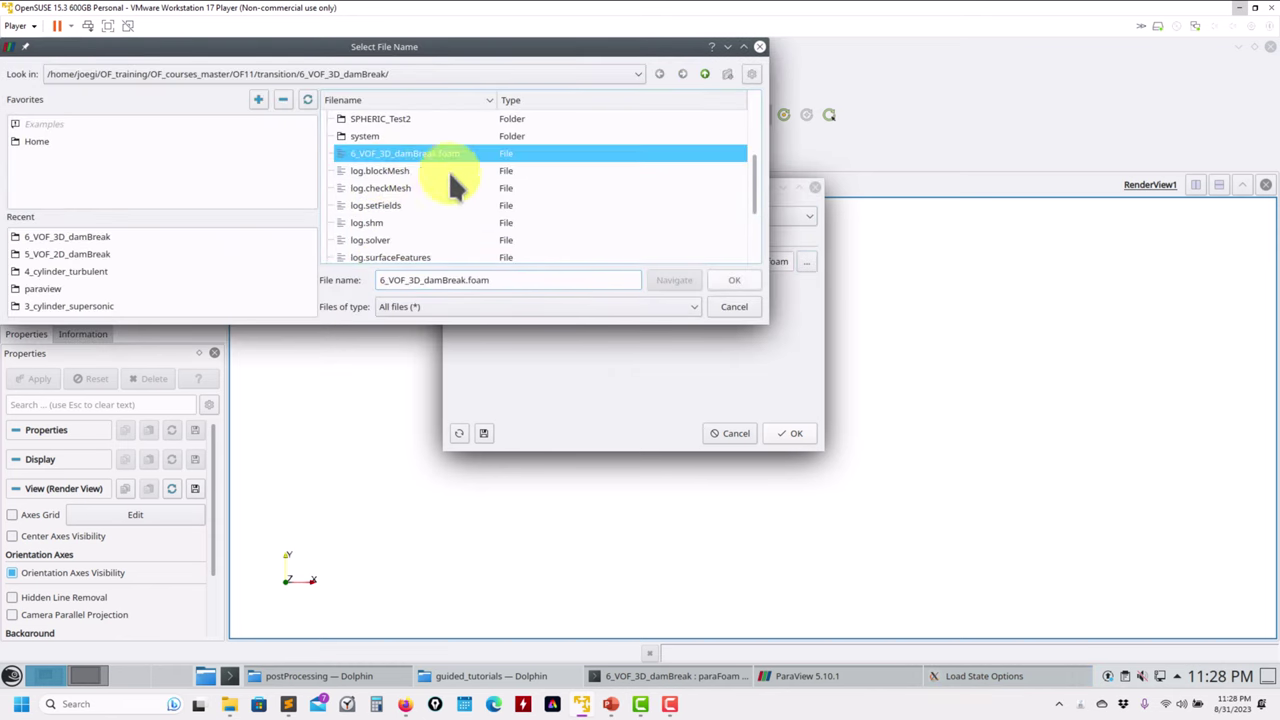
click(733, 281)
click(796, 434)
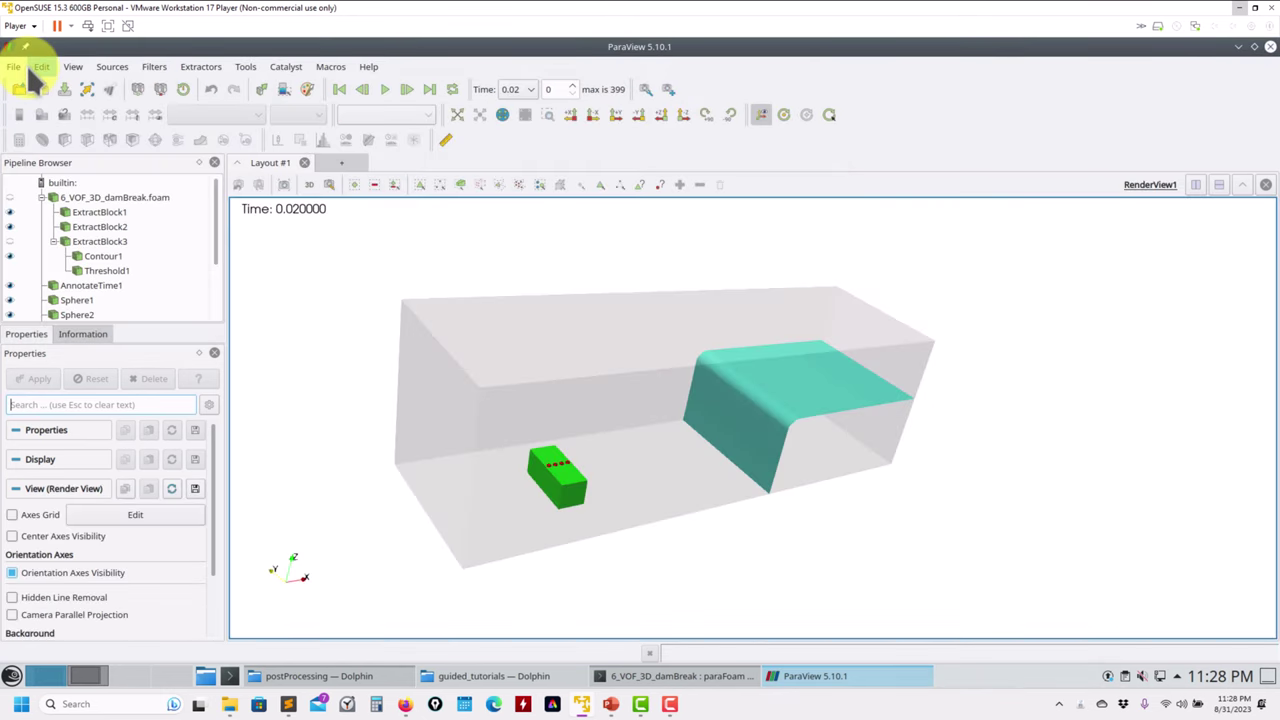
Save the current state to the paraview folder, overwriting state1.pvsm
click(14, 66)
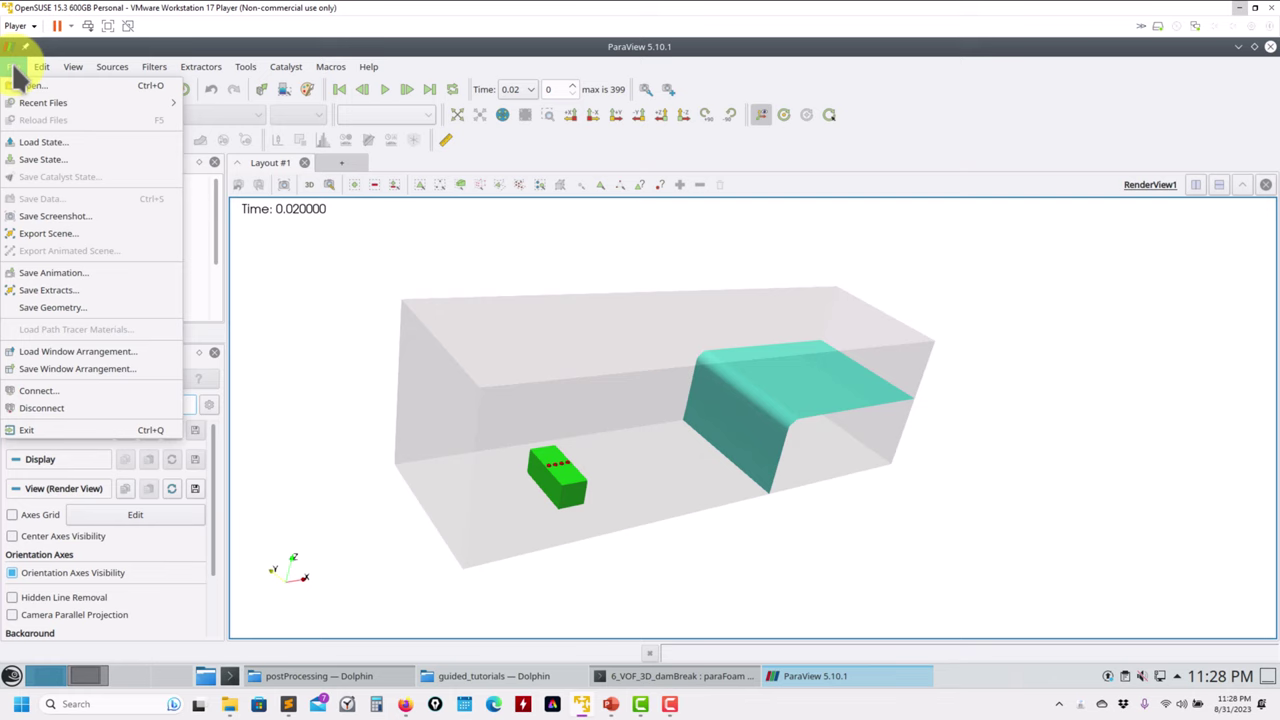
click(40, 159)
click(378, 121)
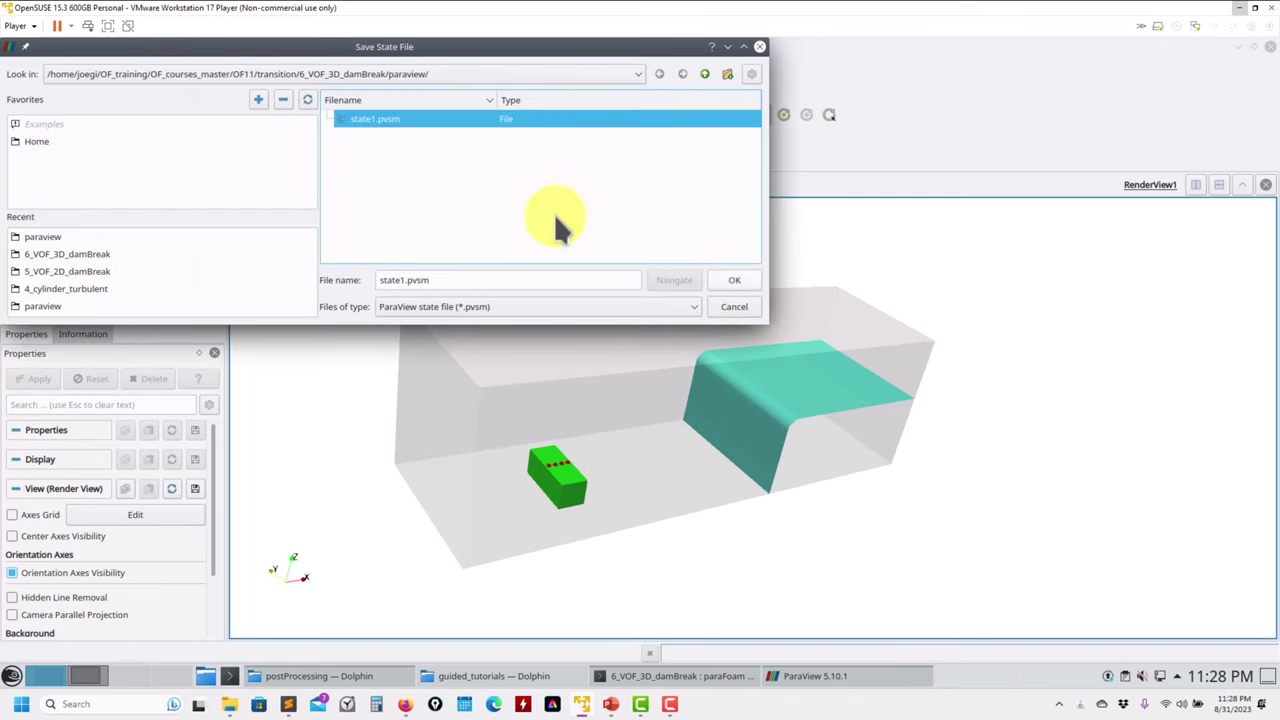
click(735, 281)
click(451, 187)
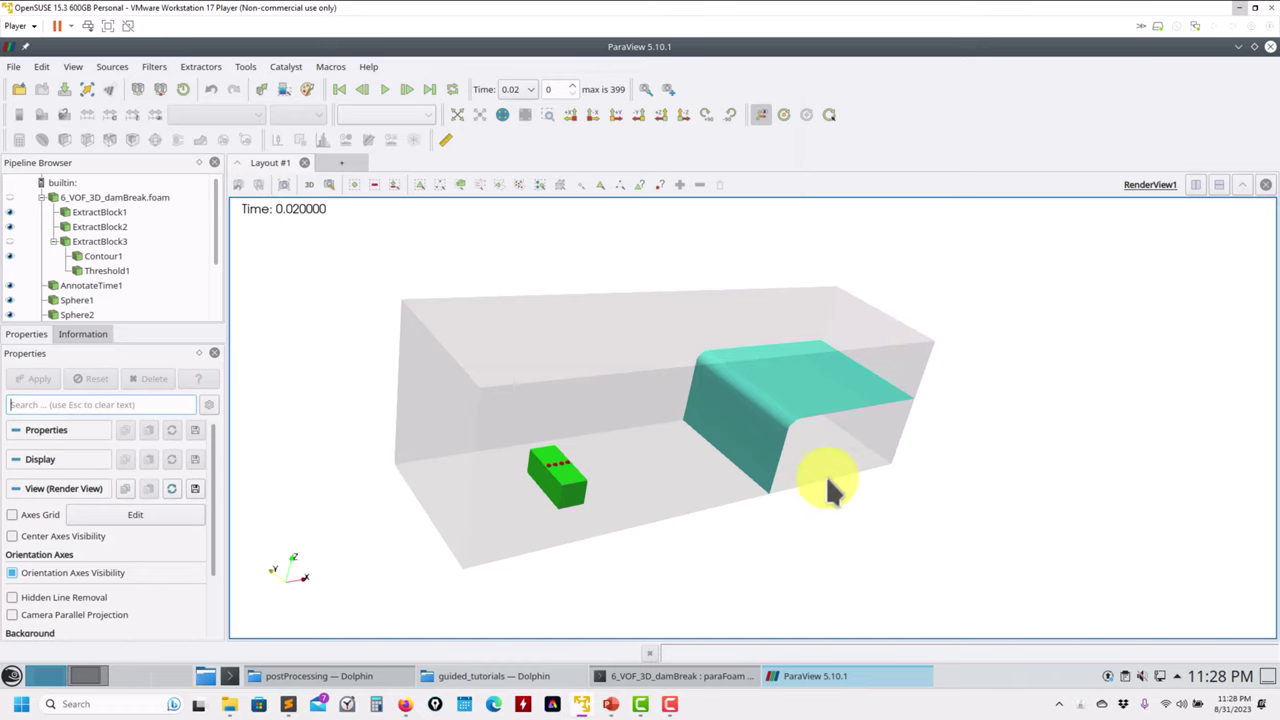
Inspect the red probe points on the green obstacle and play the water surface animation up to time 1.34
drag(831, 486, 524, 575)
drag(541, 490, 612, 476)
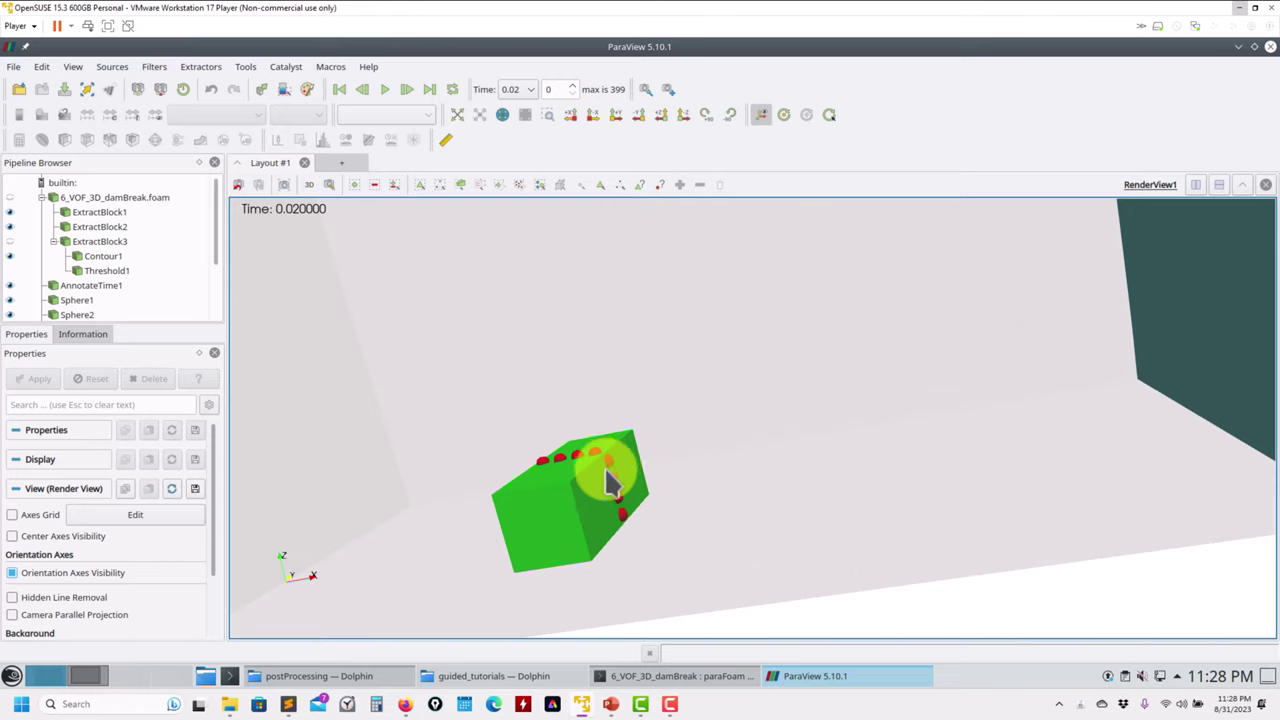
drag(626, 497, 607, 376)
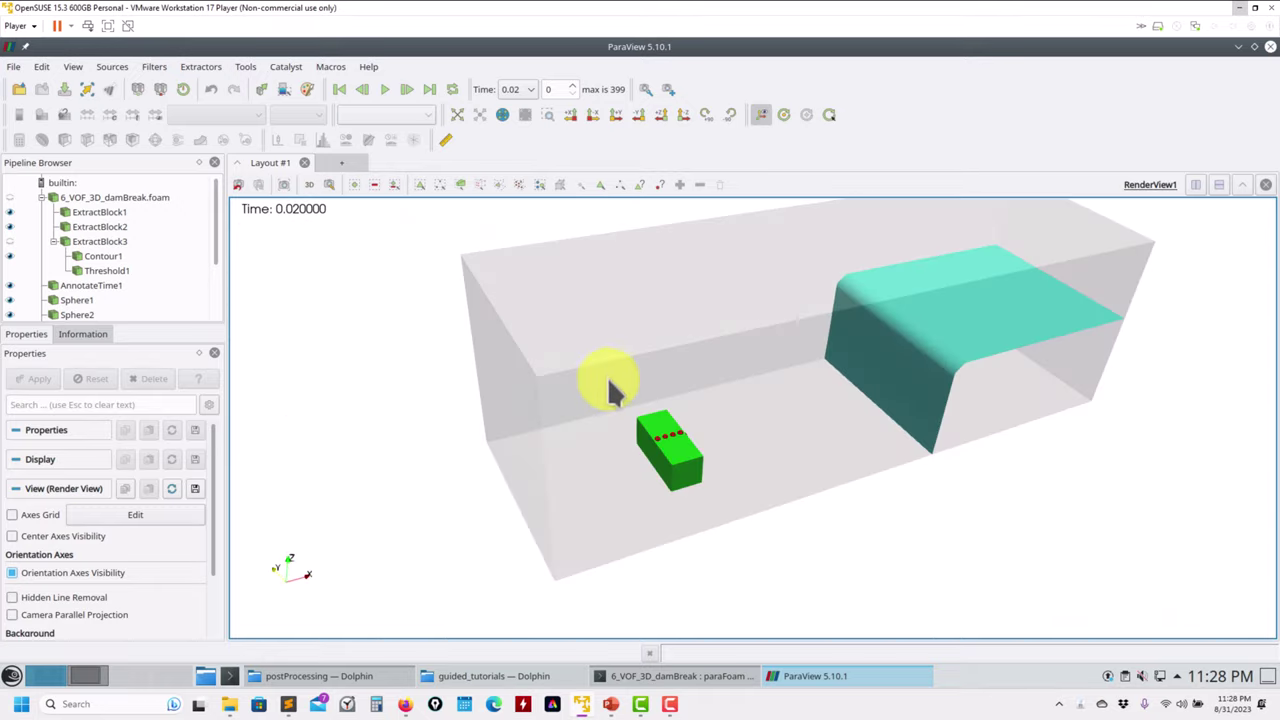
click(384, 89)
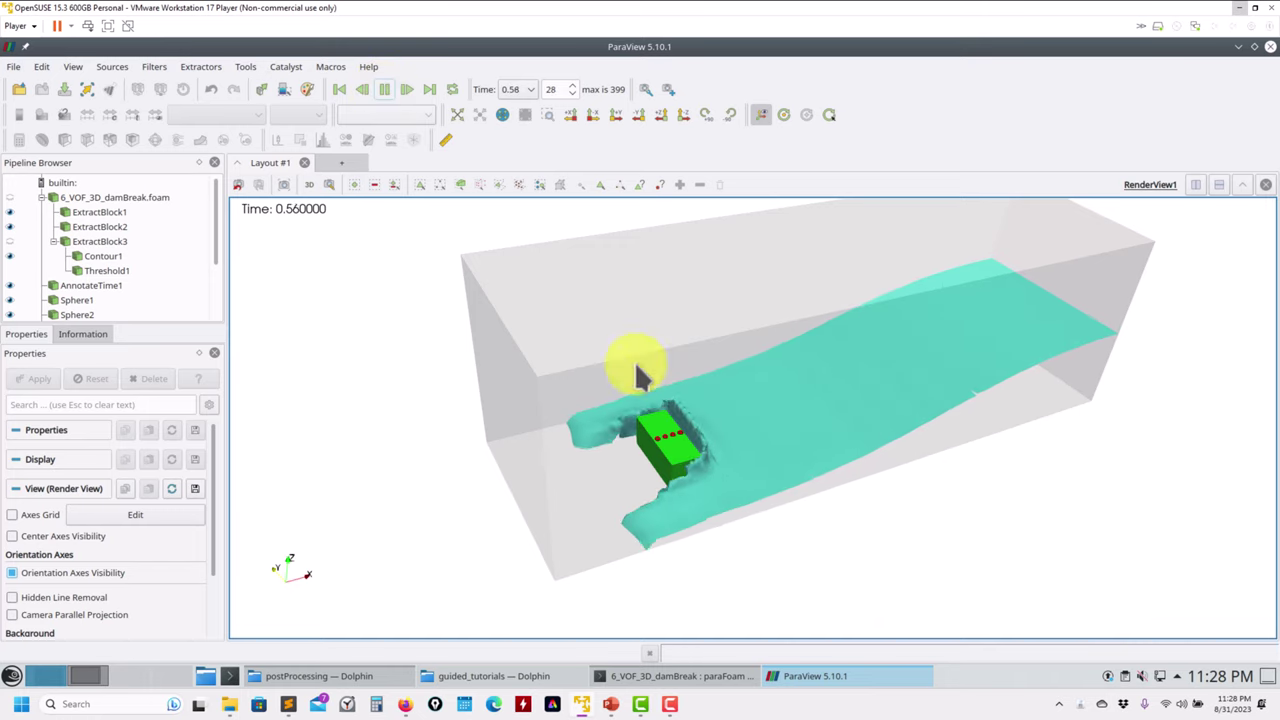
drag(557, 391, 560, 400)
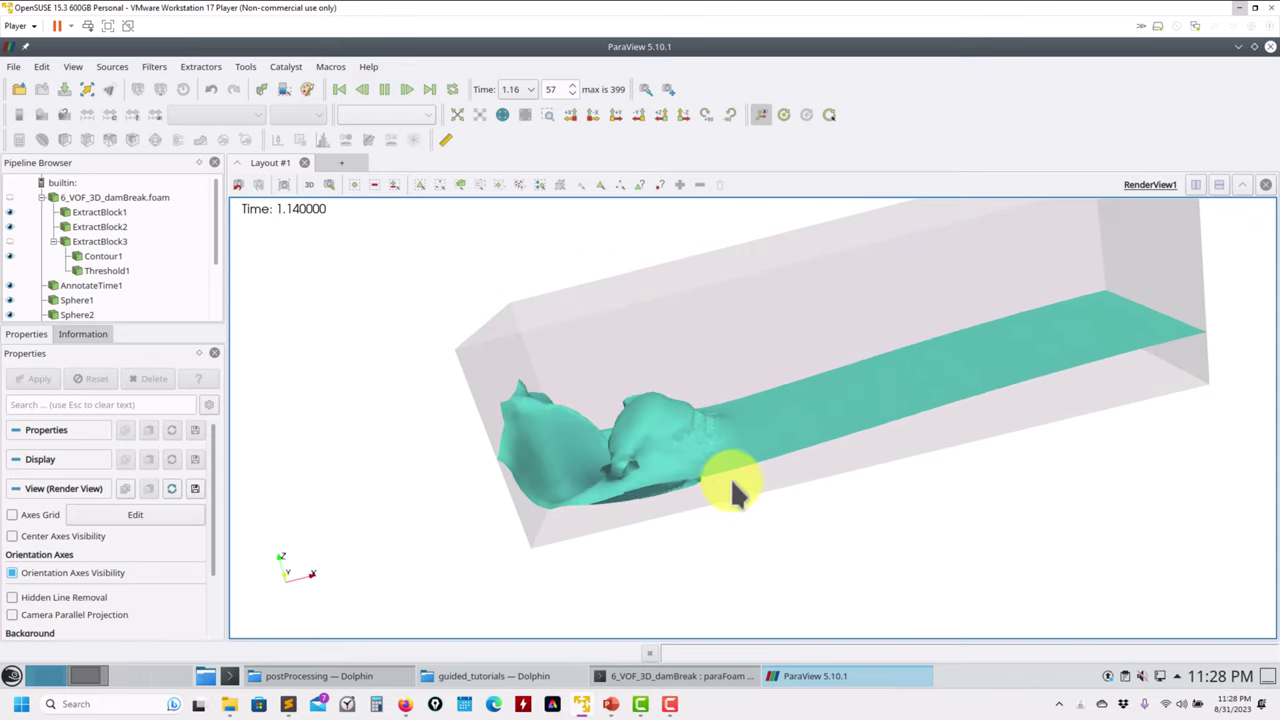
drag(730, 477, 347, 247)
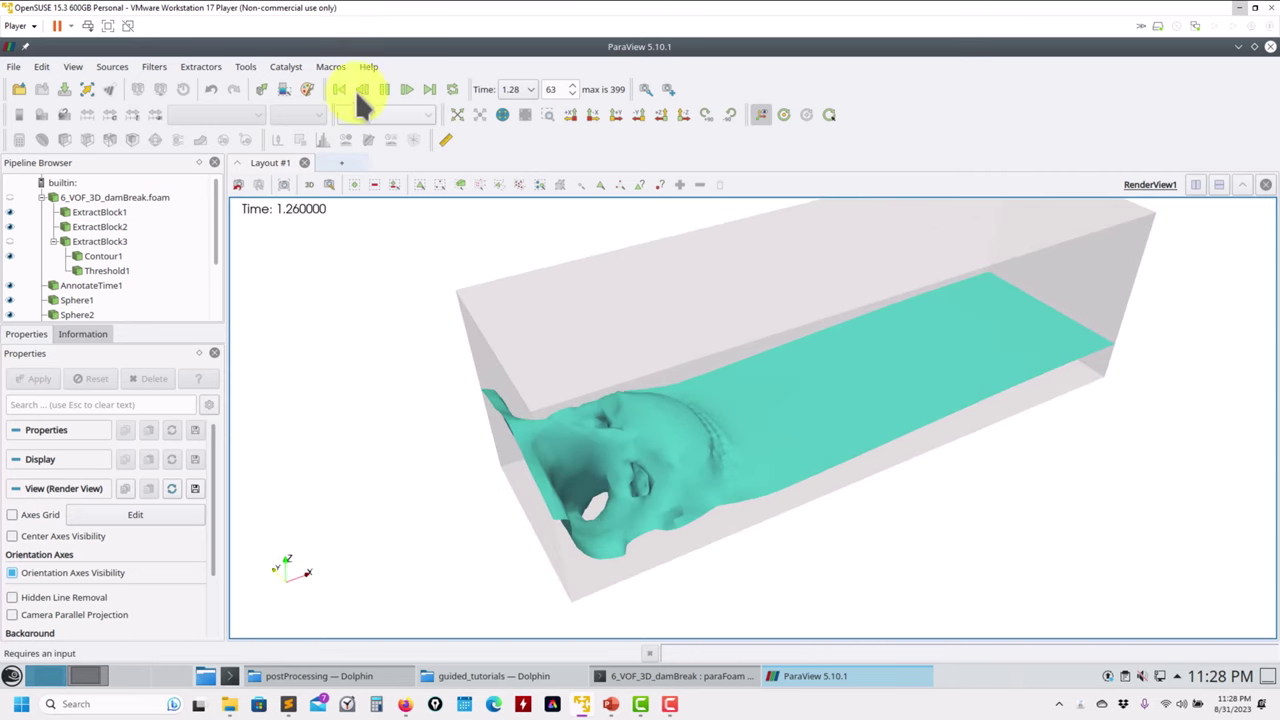
key(space)
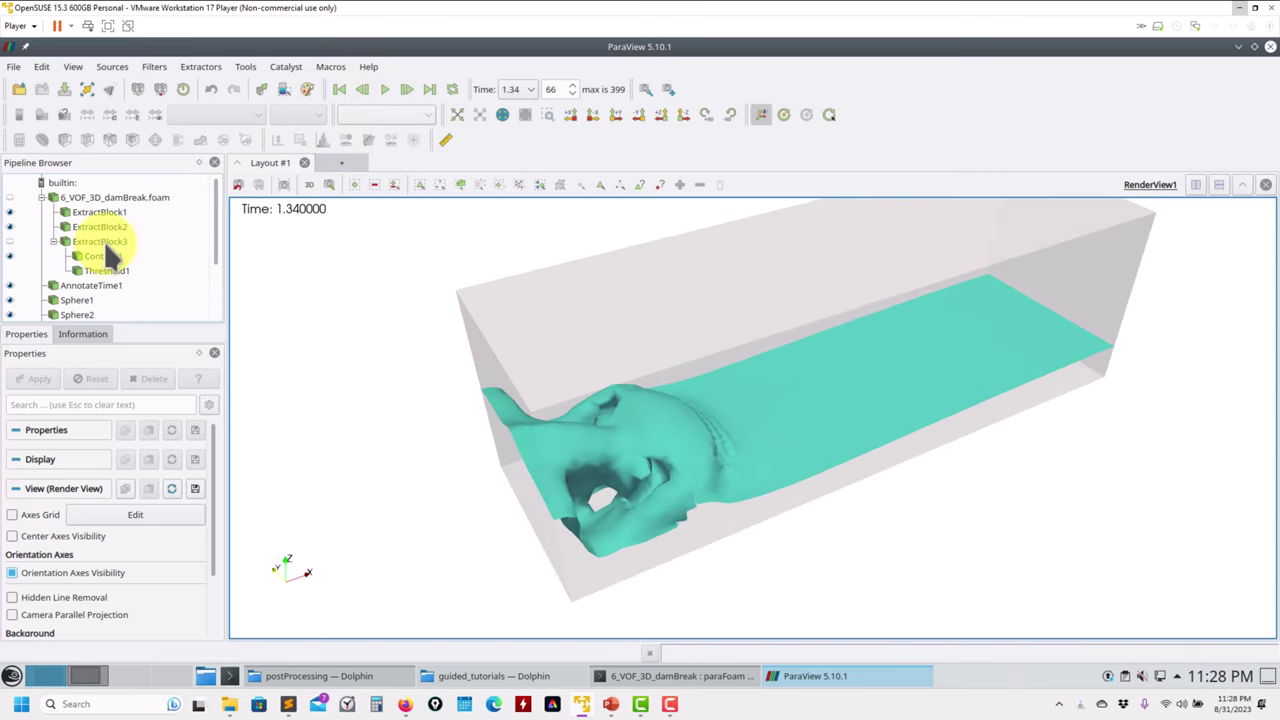
Apply a Slice filter with a Y-normal plane to ExtractBlock3
click(100, 241)
click(87, 139)
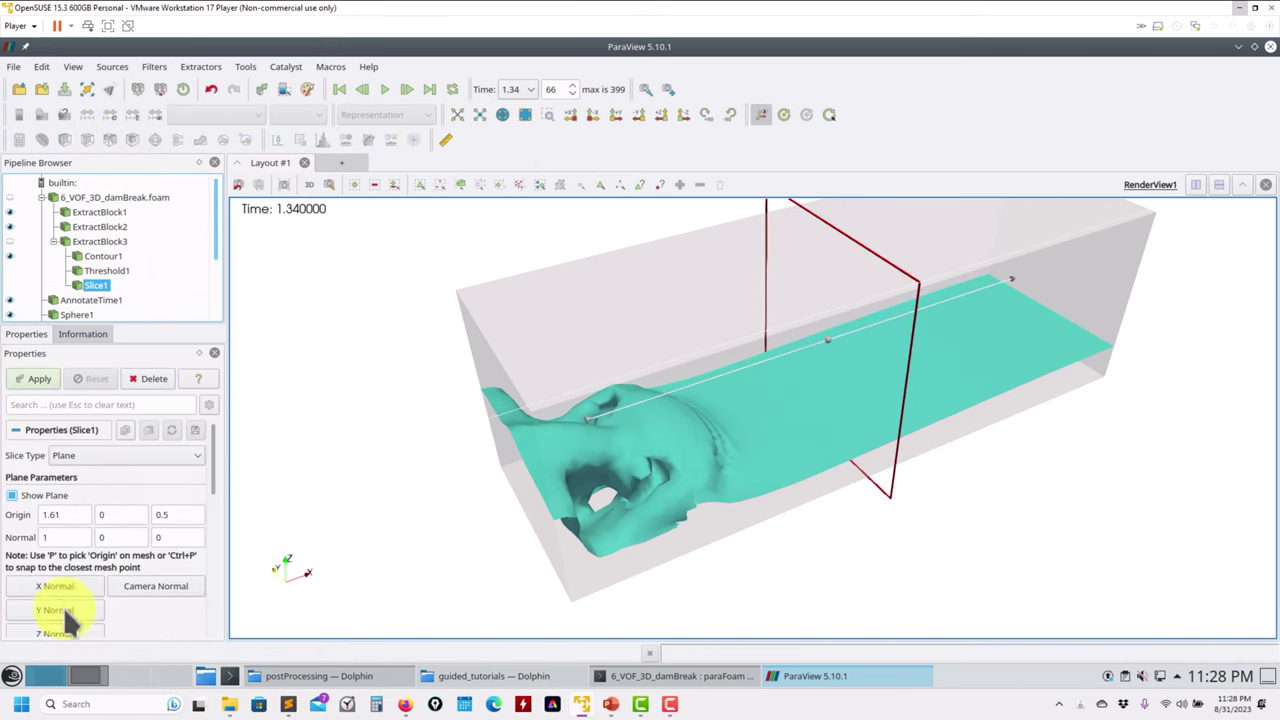
click(60, 612)
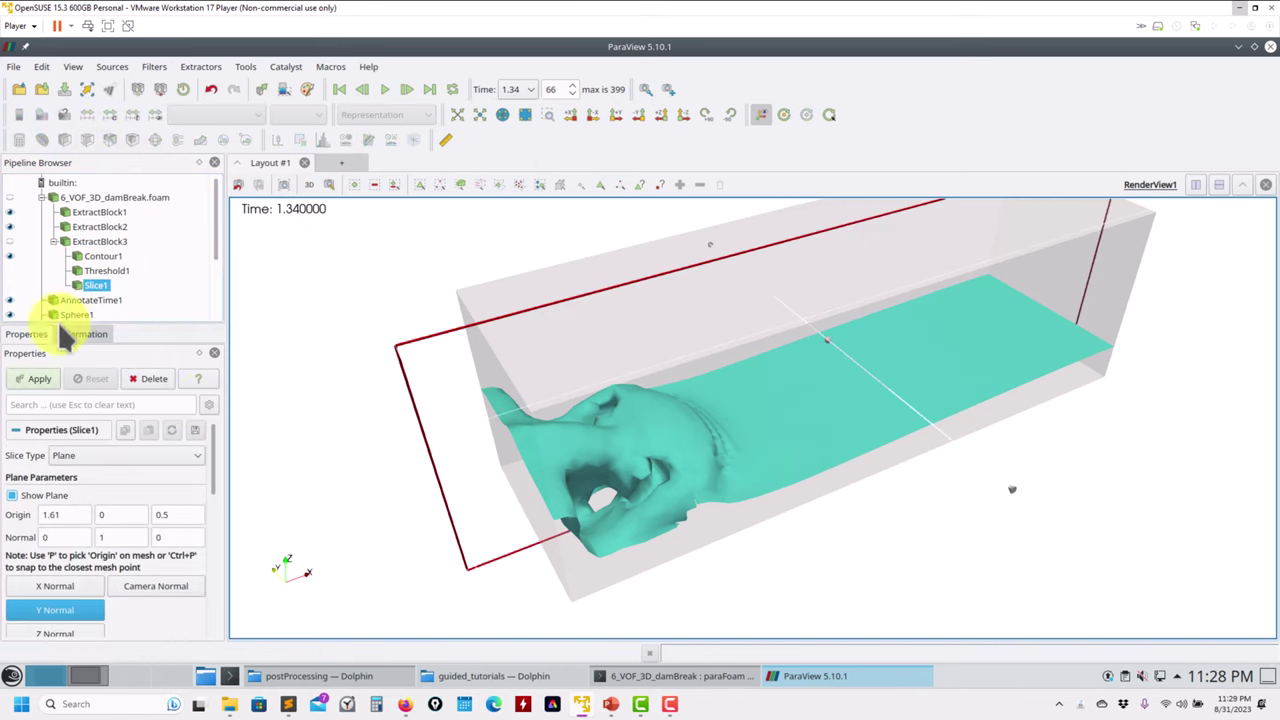
click(34, 379)
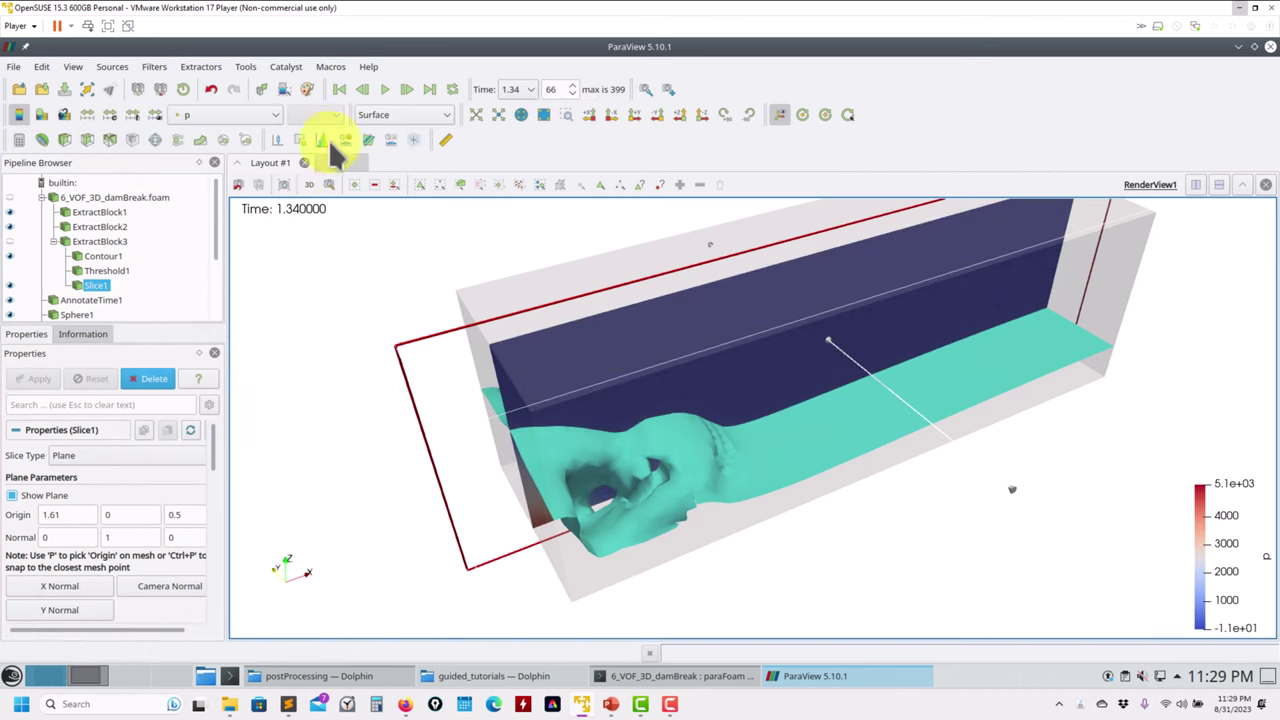
Show the slice in Solid Color with the Surface With Edges representation and hide its plane widget
click(242, 114)
click(216, 130)
click(400, 114)
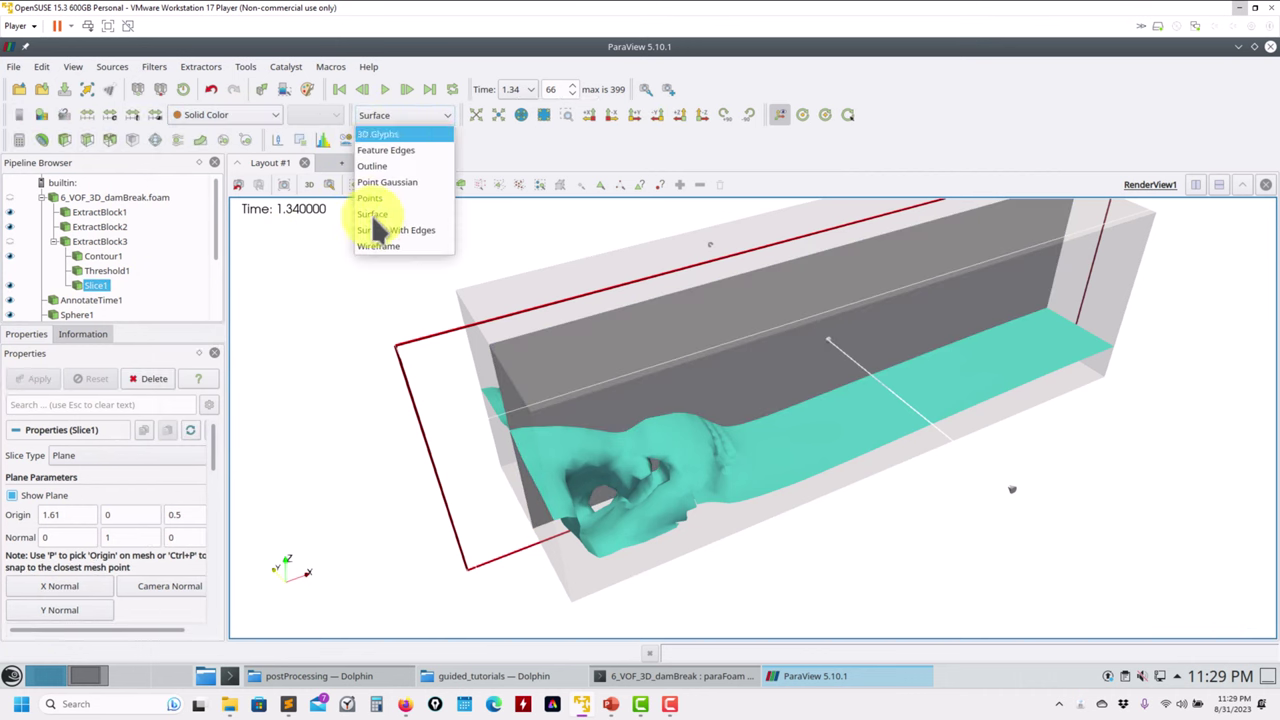
click(401, 228)
click(40, 496)
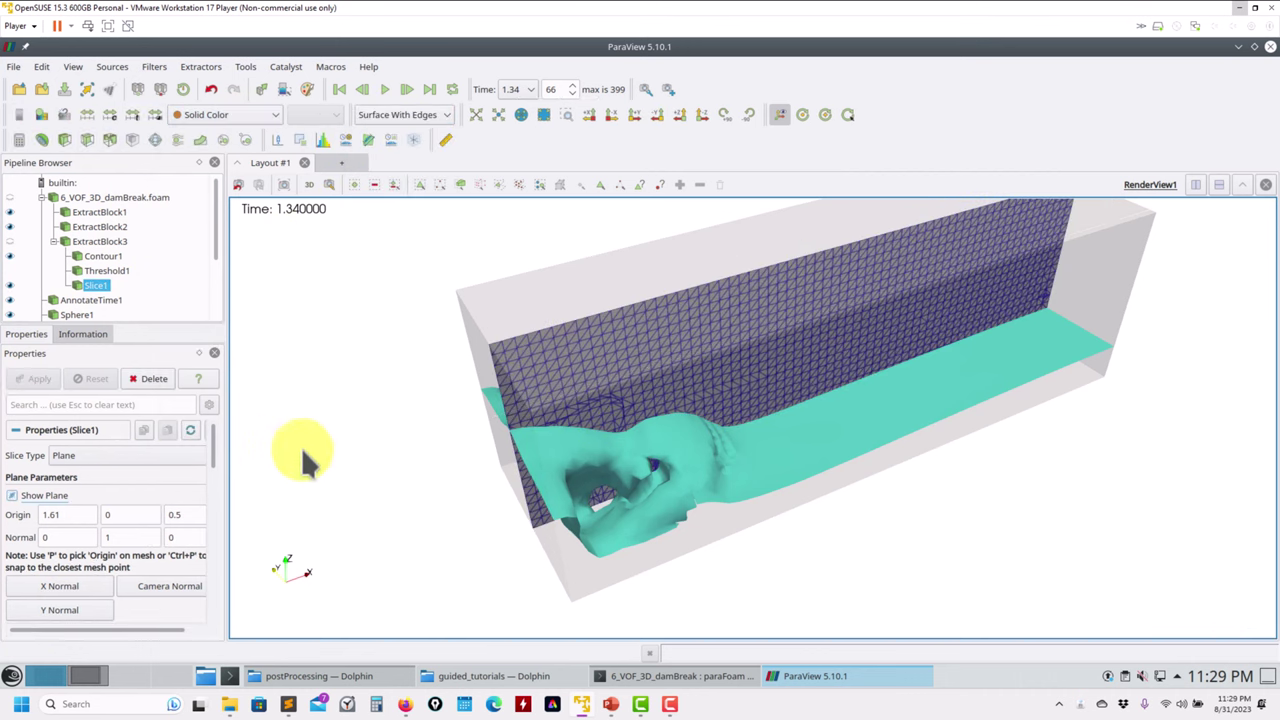
Turn on Crinkle slice for the Y-normal slice and apply it to show whole mesh cells
drag(208, 452, 206, 485)
click(38, 573)
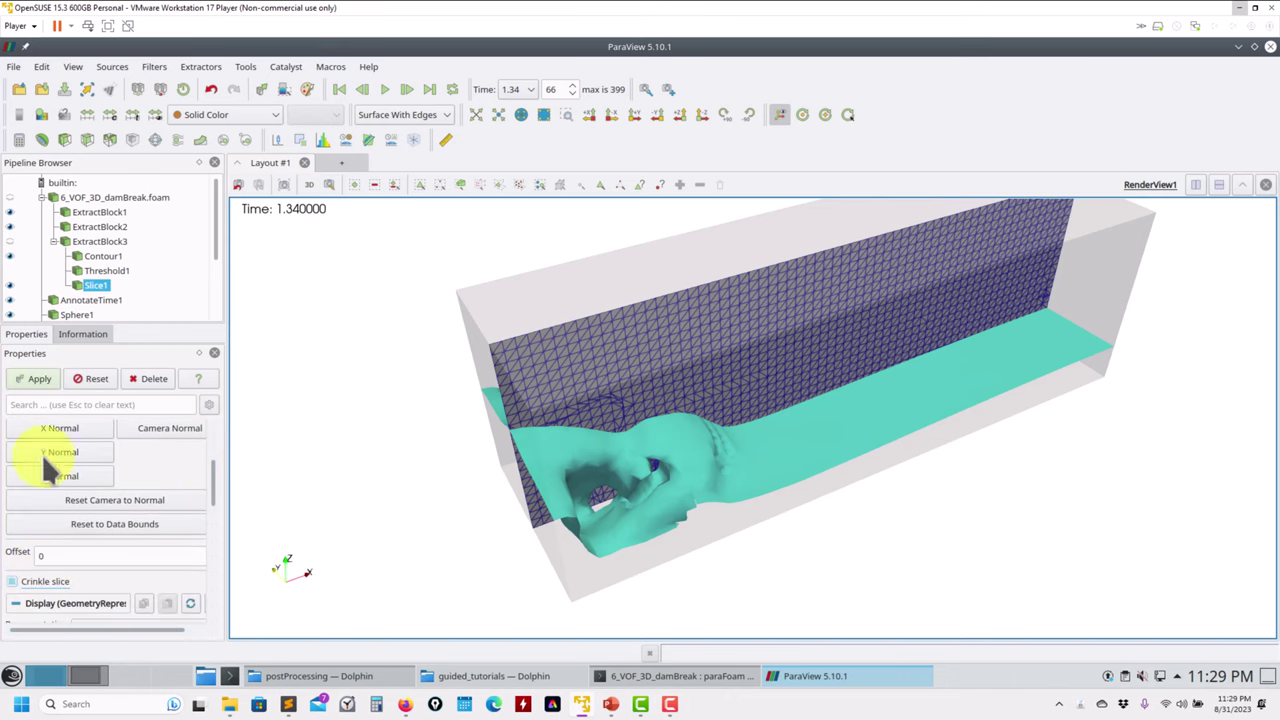
click(41, 453)
click(33, 378)
drag(486, 394, 718, 470)
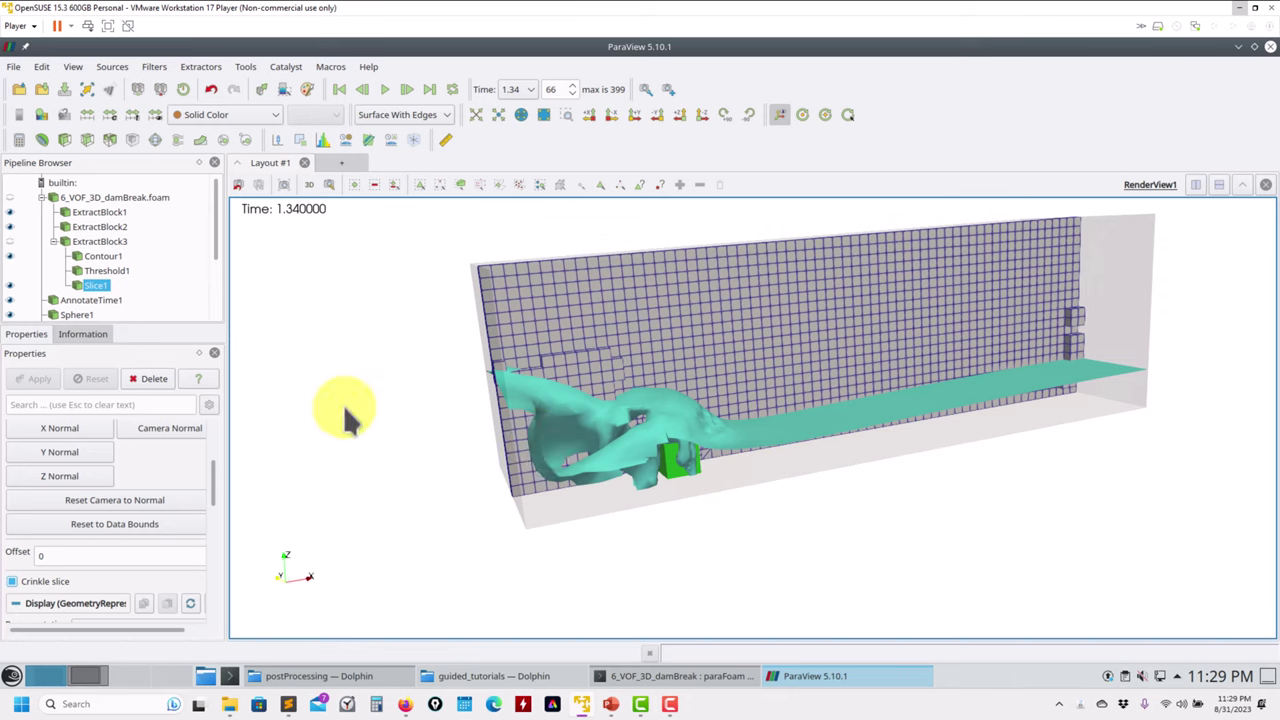
Save the state with the added slice over the existing state1.pvsm
click(14, 67)
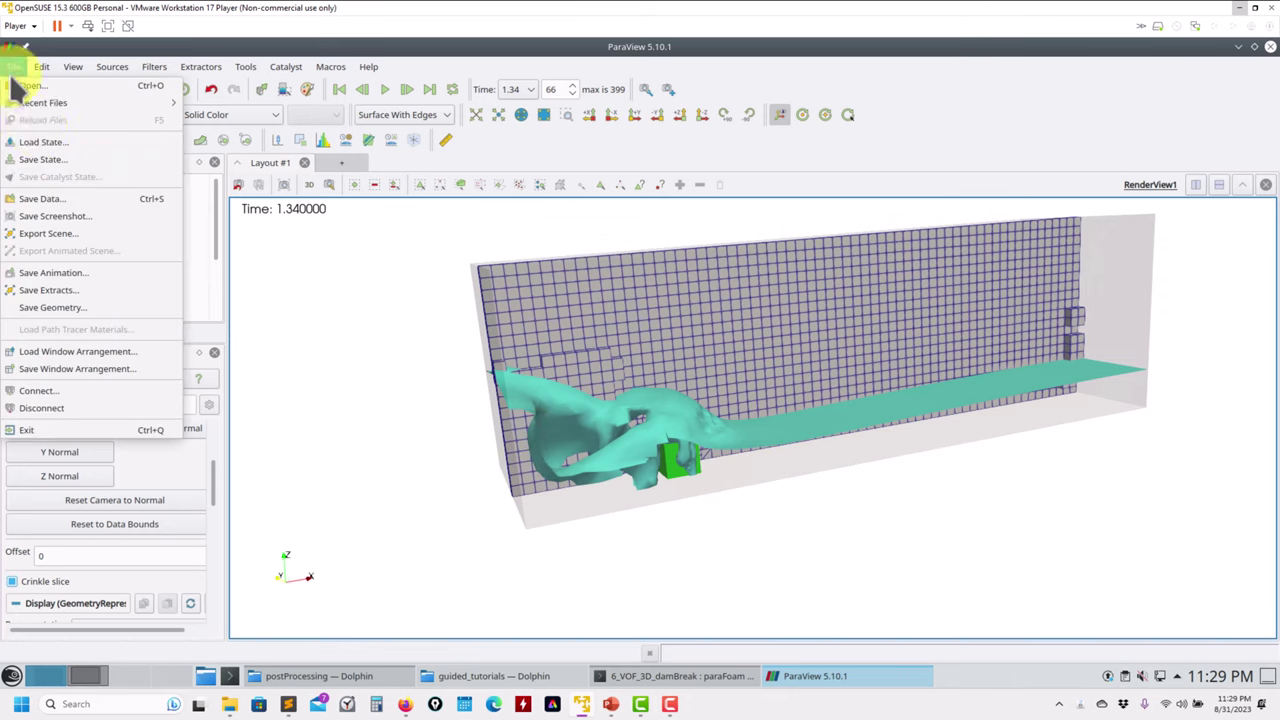
click(48, 157)
click(379, 118)
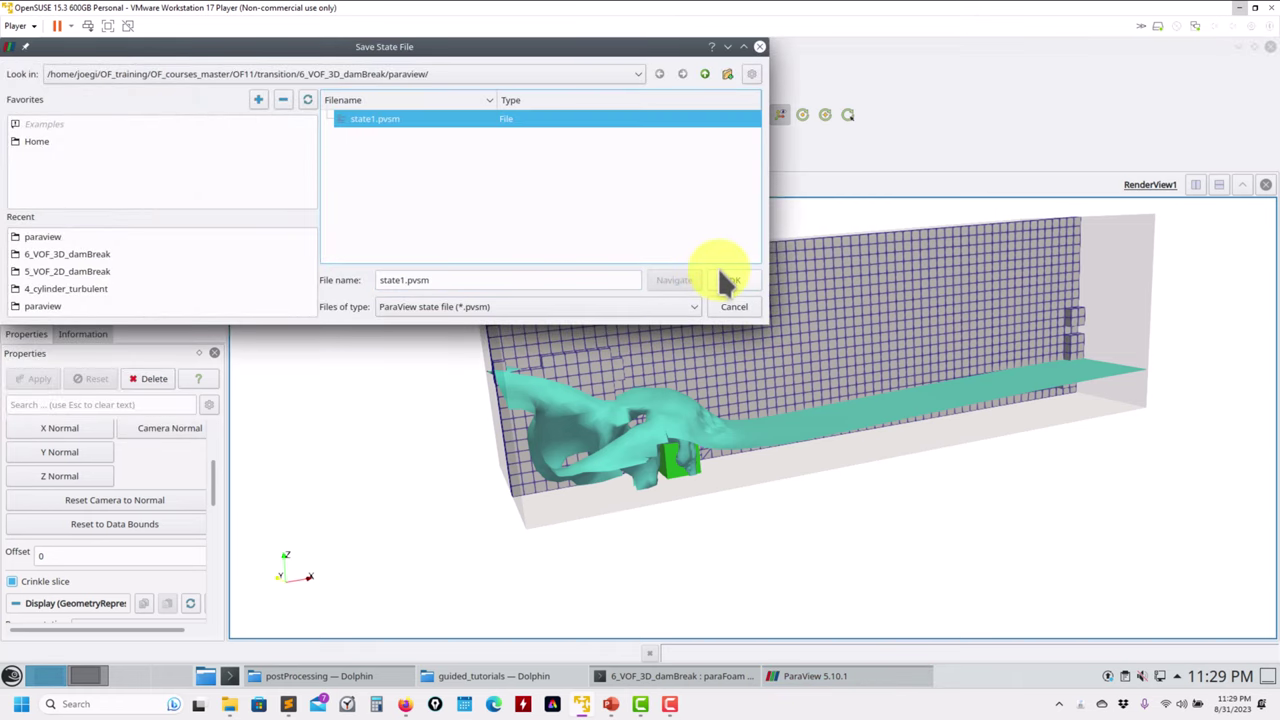
click(720, 279)
click(448, 190)
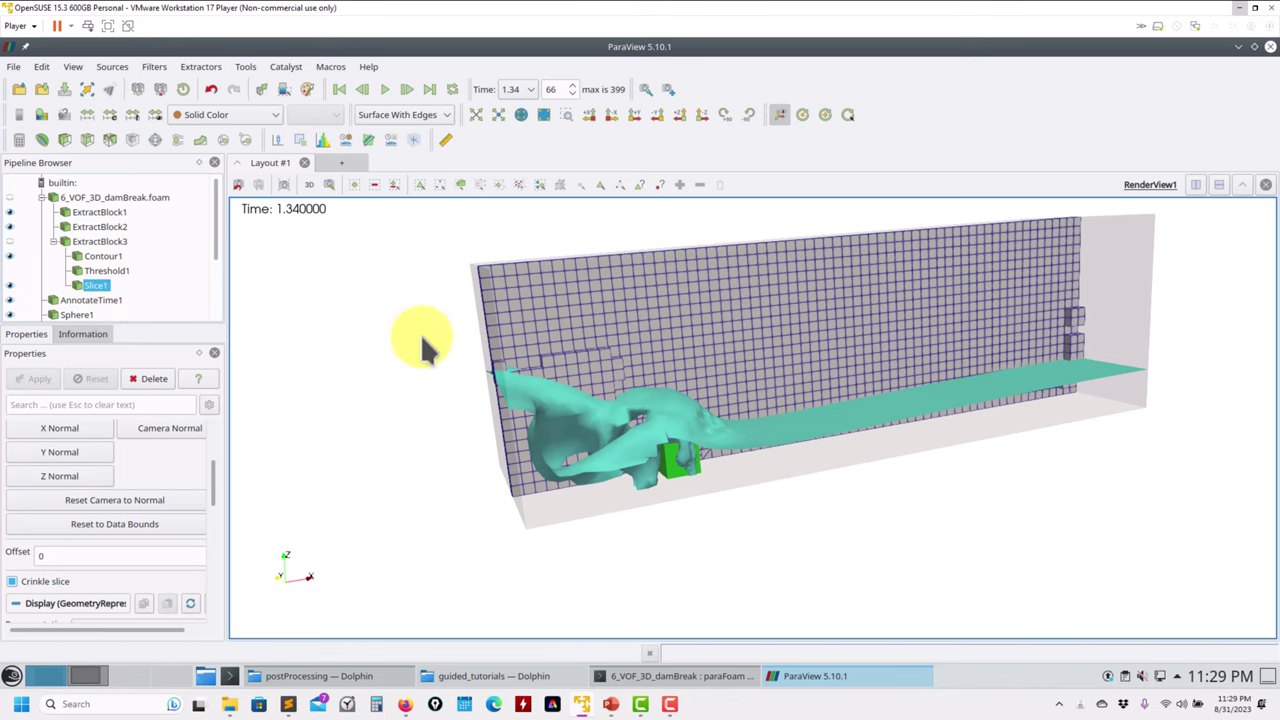
Hide Slice1 and Contour1 and show Threshold1 in the 3D view
drag(420, 333, 298, 319)
mouse_move(216, 245)
mouse_down()
mouse_move(218, 273)
mouse_move(224, 253)
mouse_up()
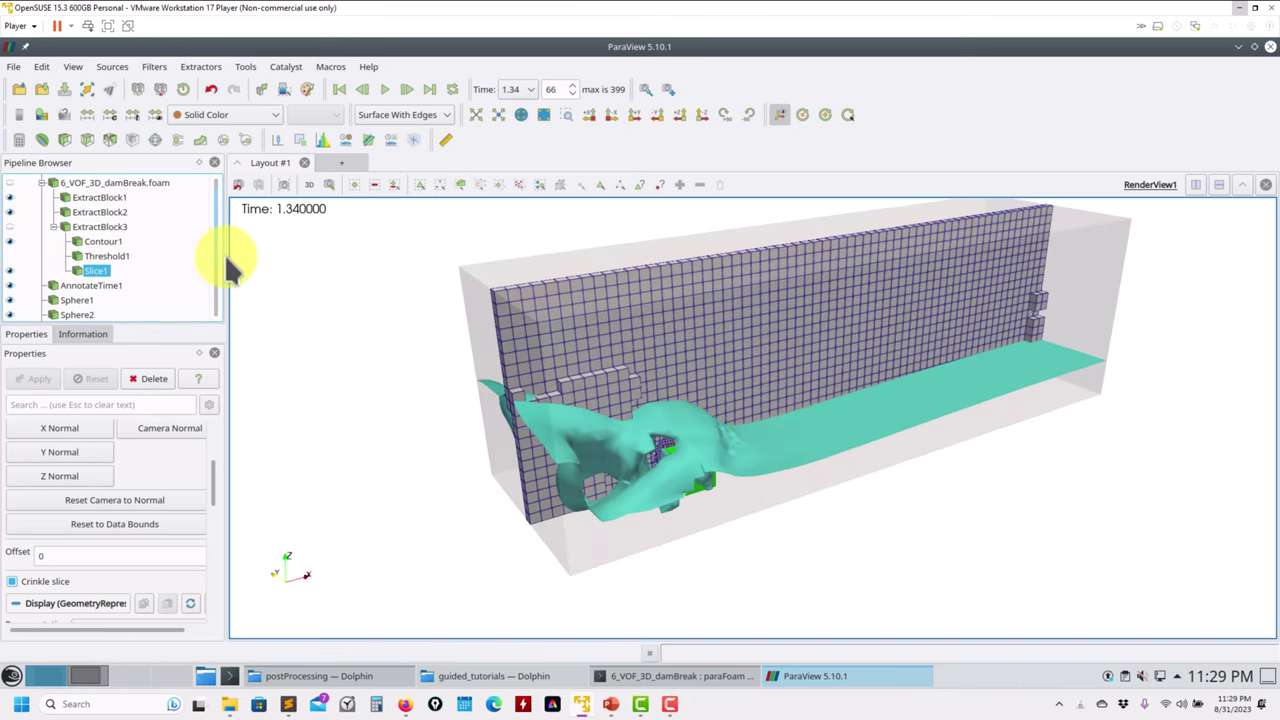
click(10, 270)
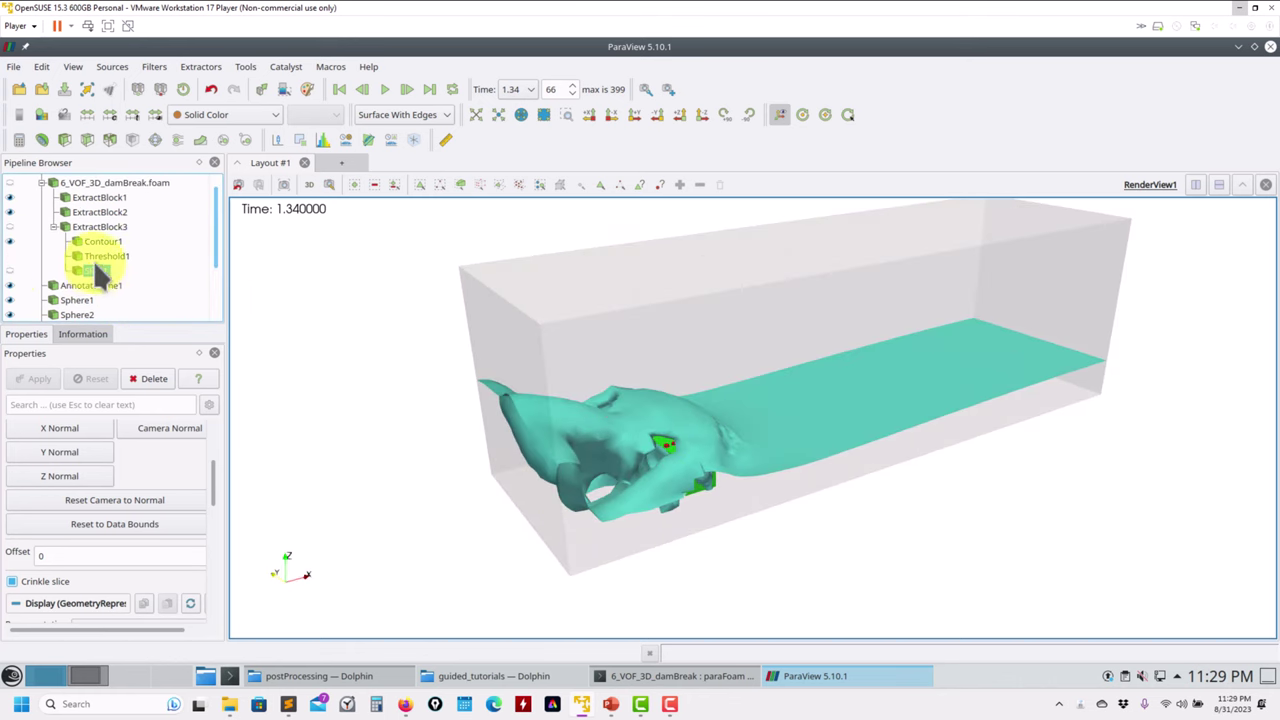
click(11, 256)
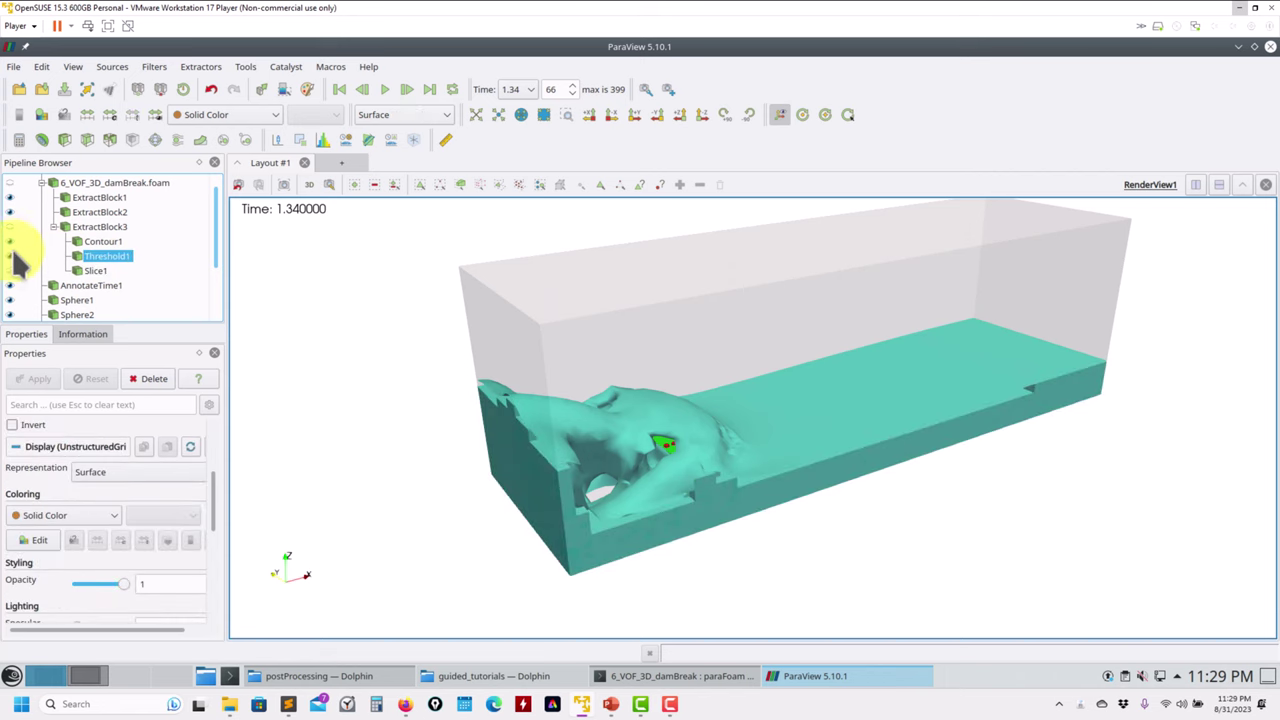
click(10, 241)
Play the Threshold1 water volume animation up to time 1.82 while viewing the tank from different angles
drag(486, 371, 510, 422)
click(384, 88)
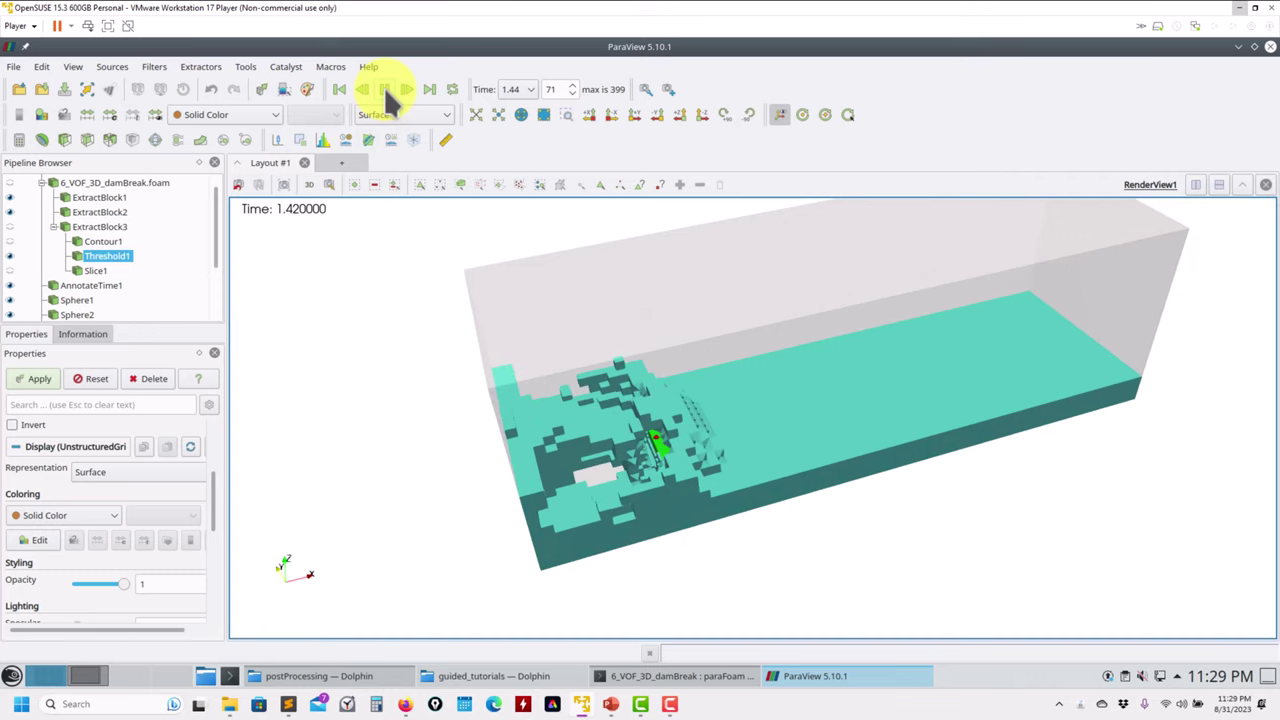
click(384, 88)
drag(554, 387, 573, 471)
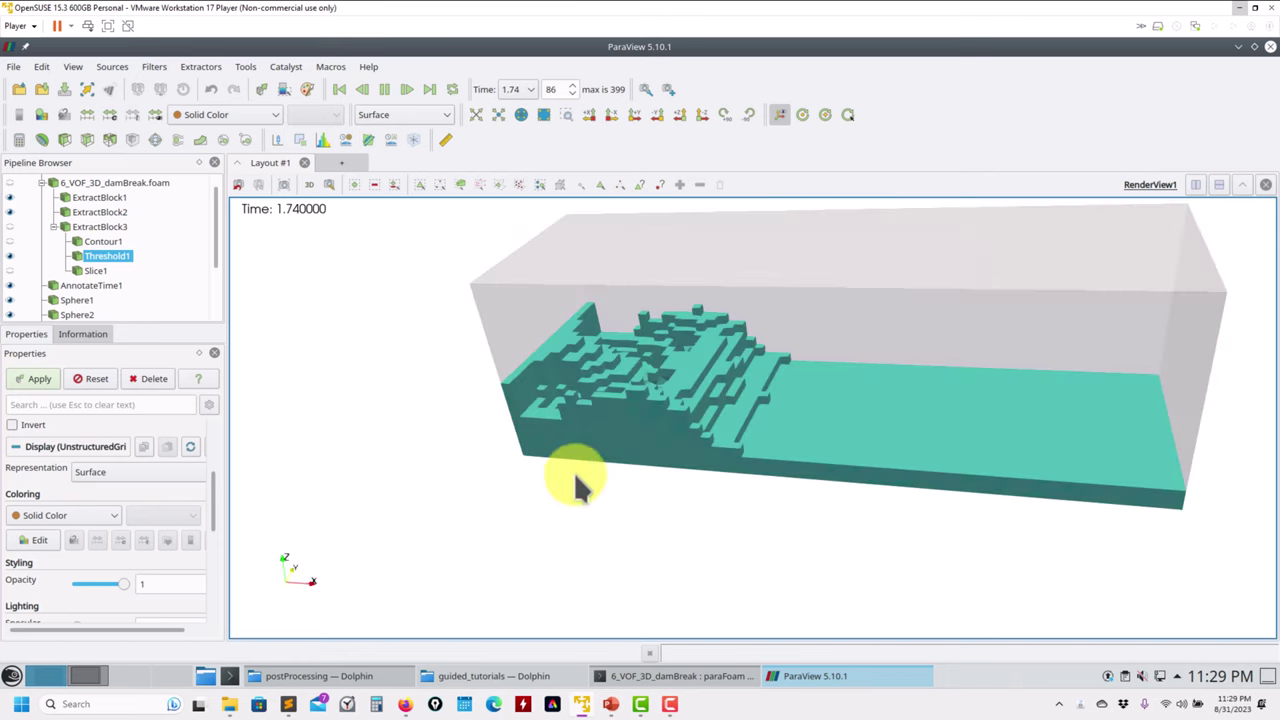
click(386, 89)
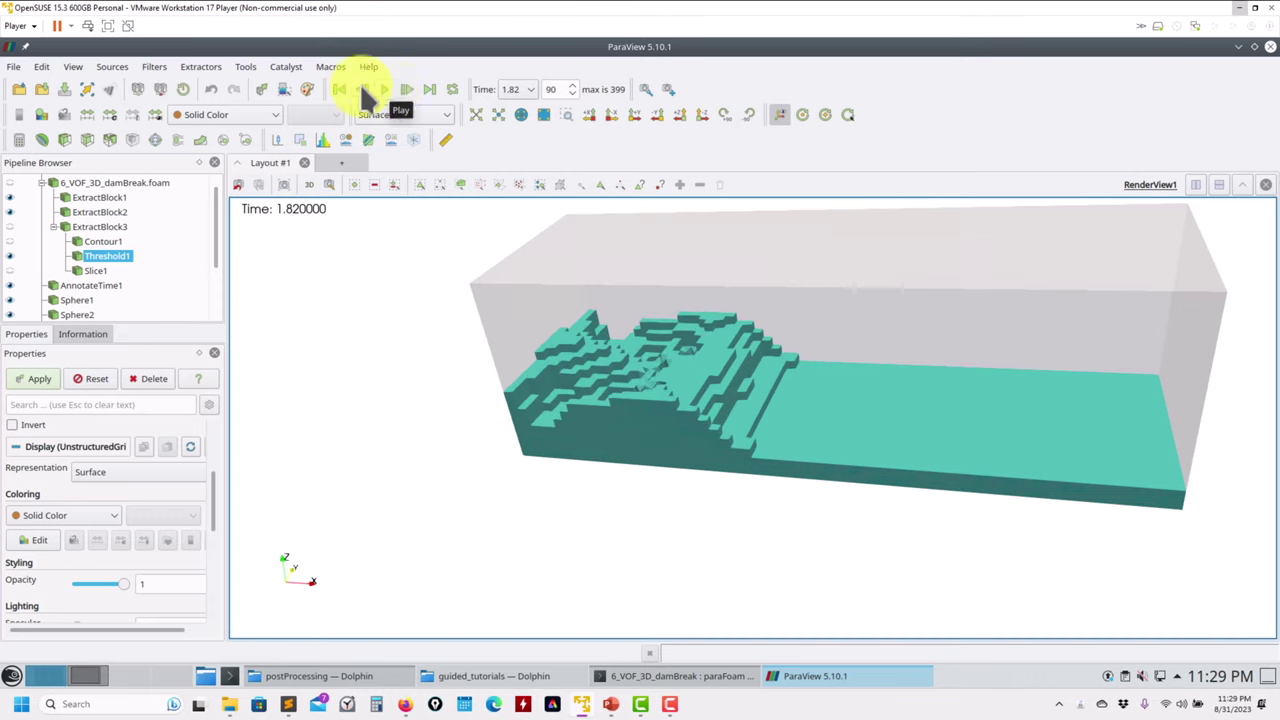
Replay the threshold animation from the first time step up to time 0.2 and close ParaView
click(340, 89)
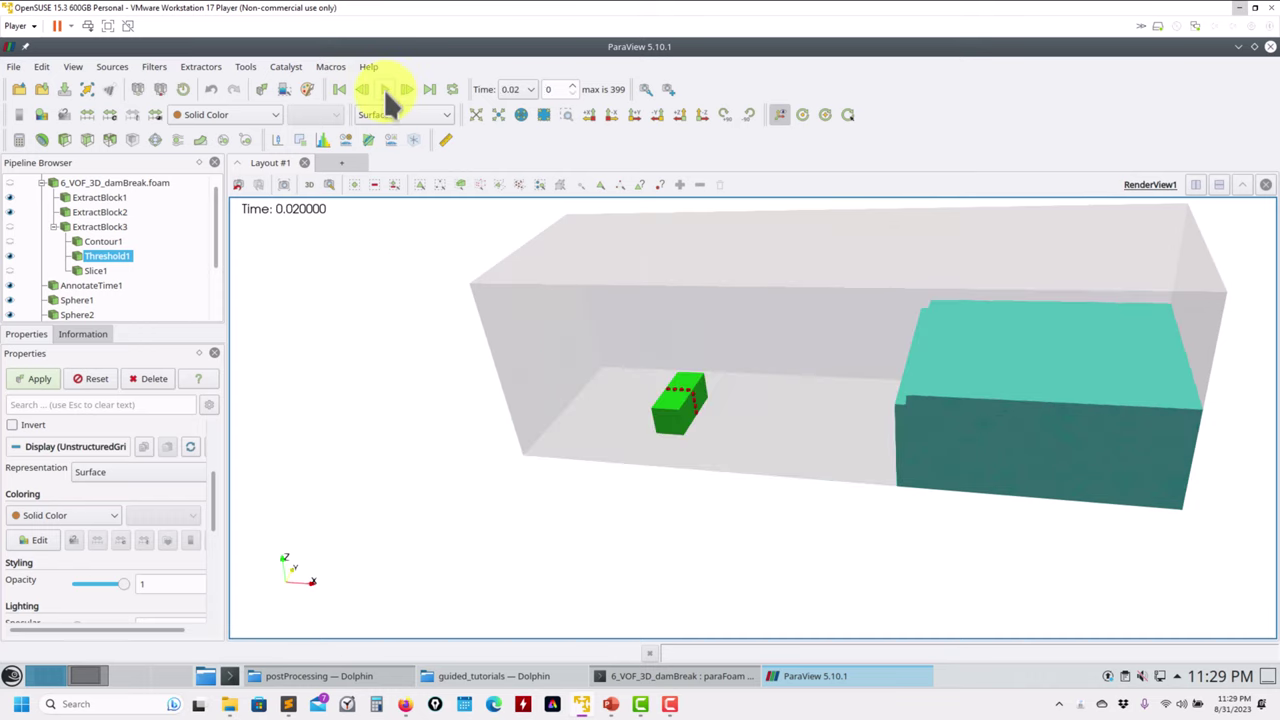
click(385, 89)
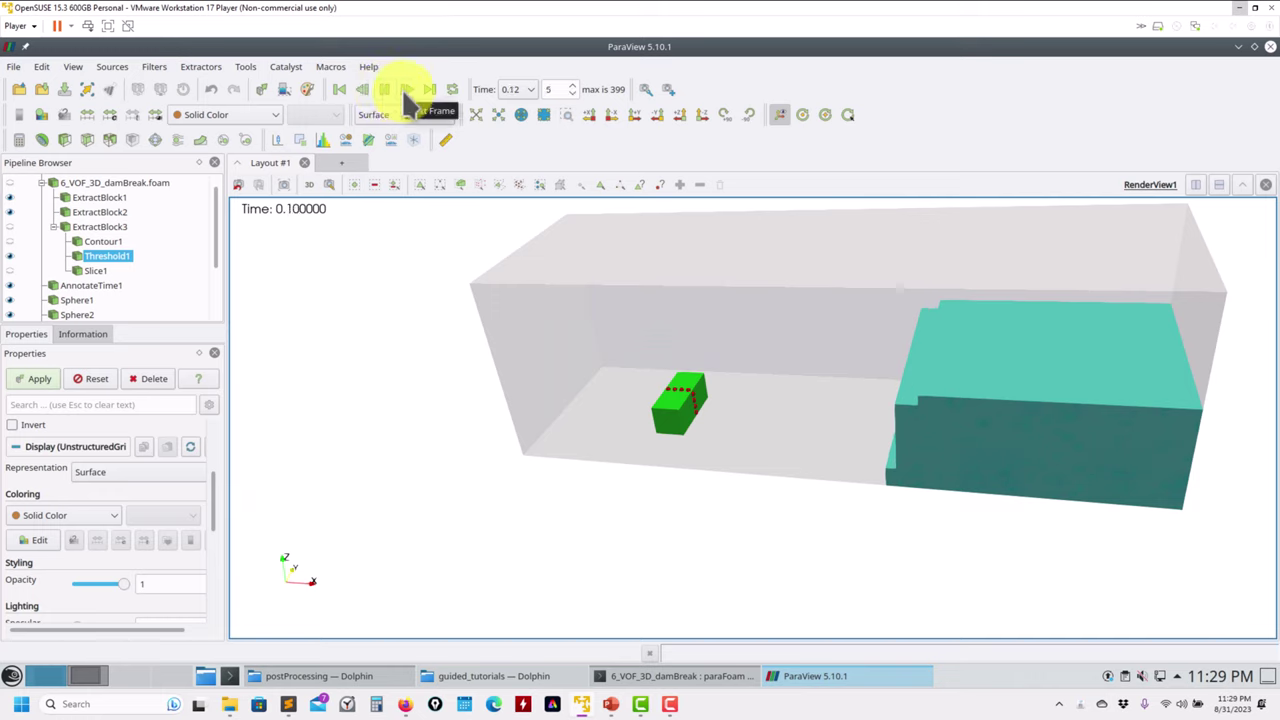
click(385, 89)
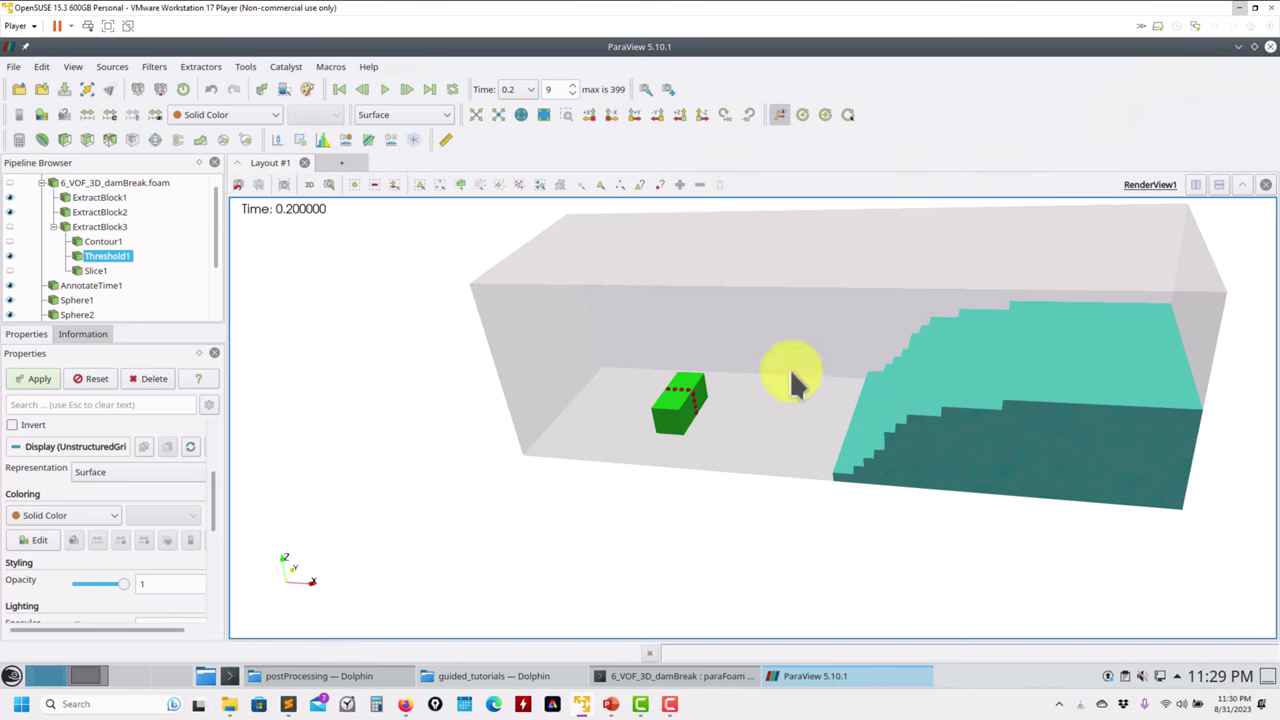
click(1269, 47)
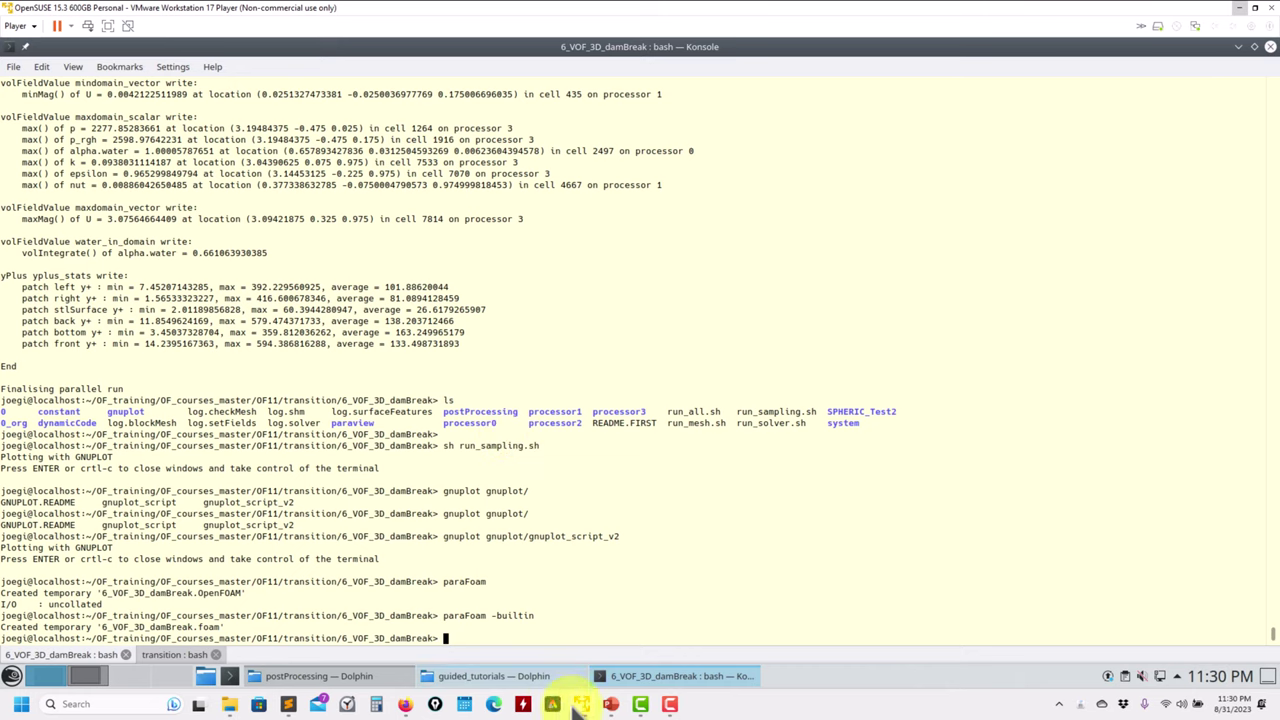
Switch to Firefox, view the solver hierarchy diagram on the Modular Solvers in OpenFOAM page, and minimize the browser
click(405, 705)
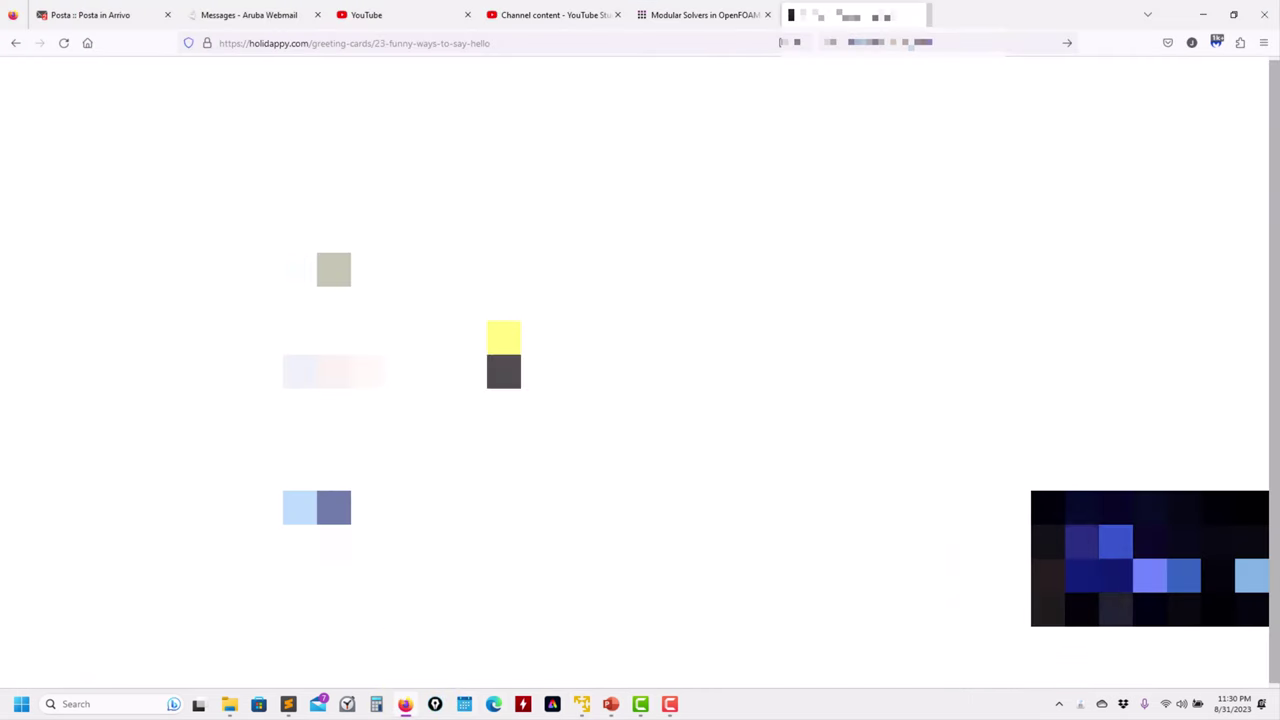
click(706, 14)
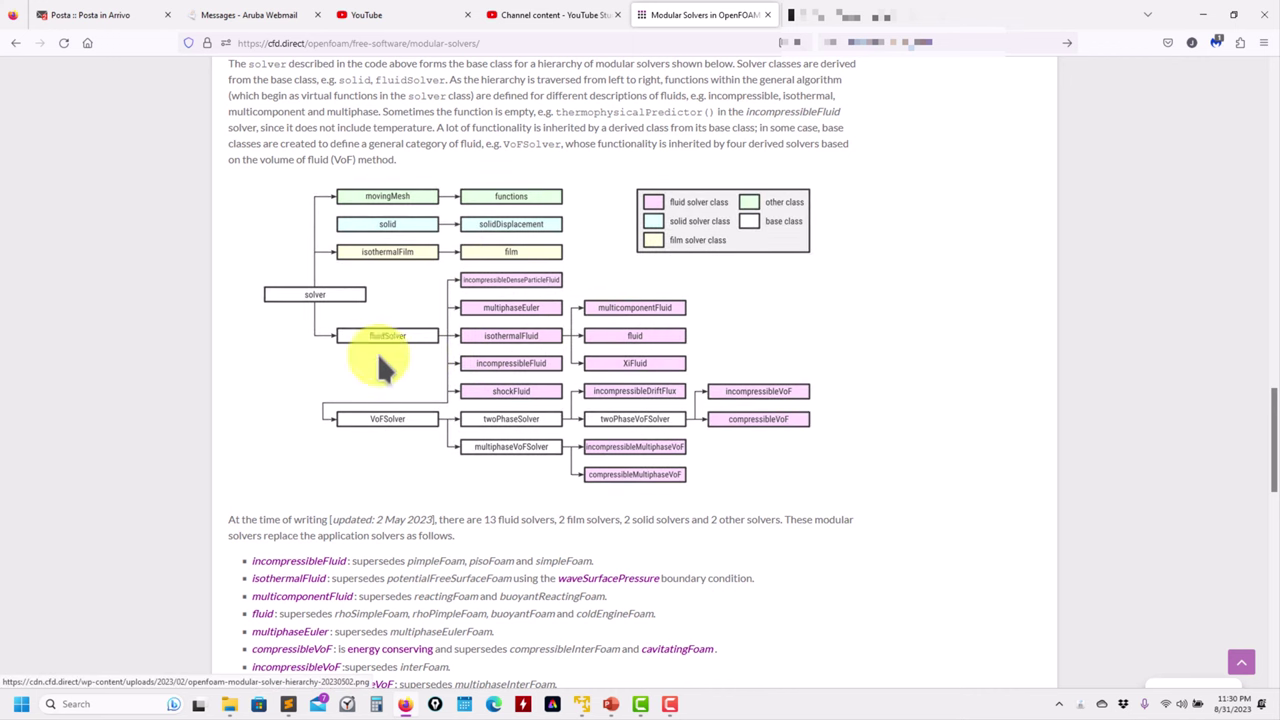
click(1205, 14)
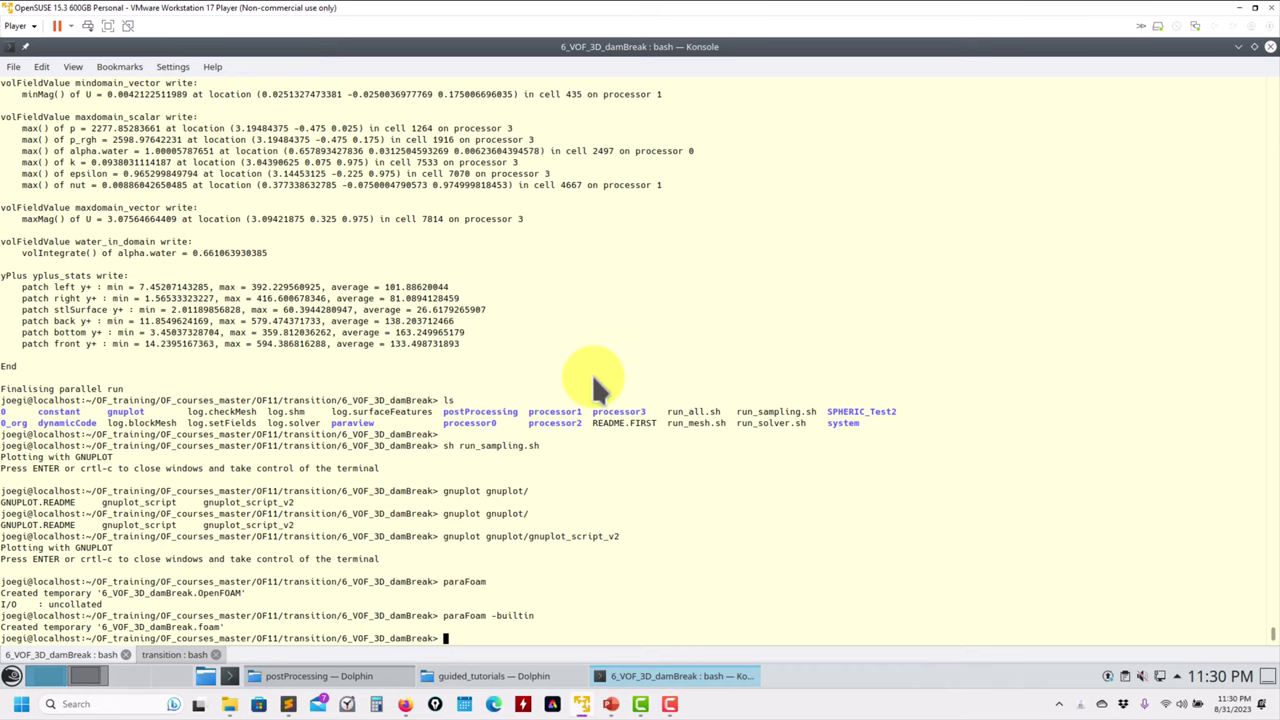